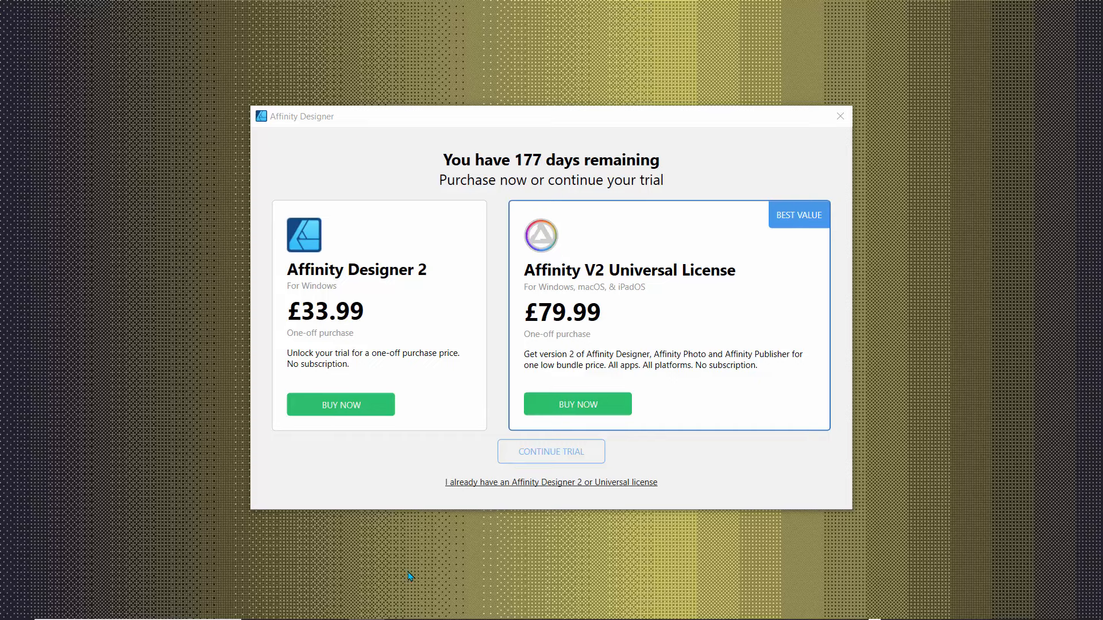
Switch to Firefox and search the web for "download affinity desighner".
mouse_move(335, 618)
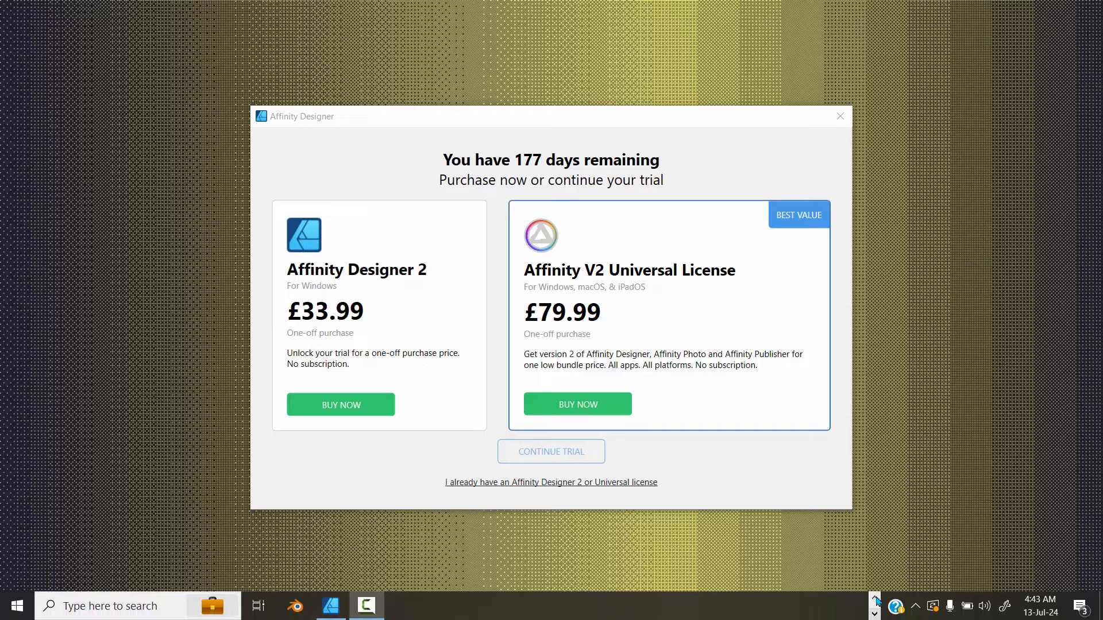
click(874, 599)
click(318, 605)
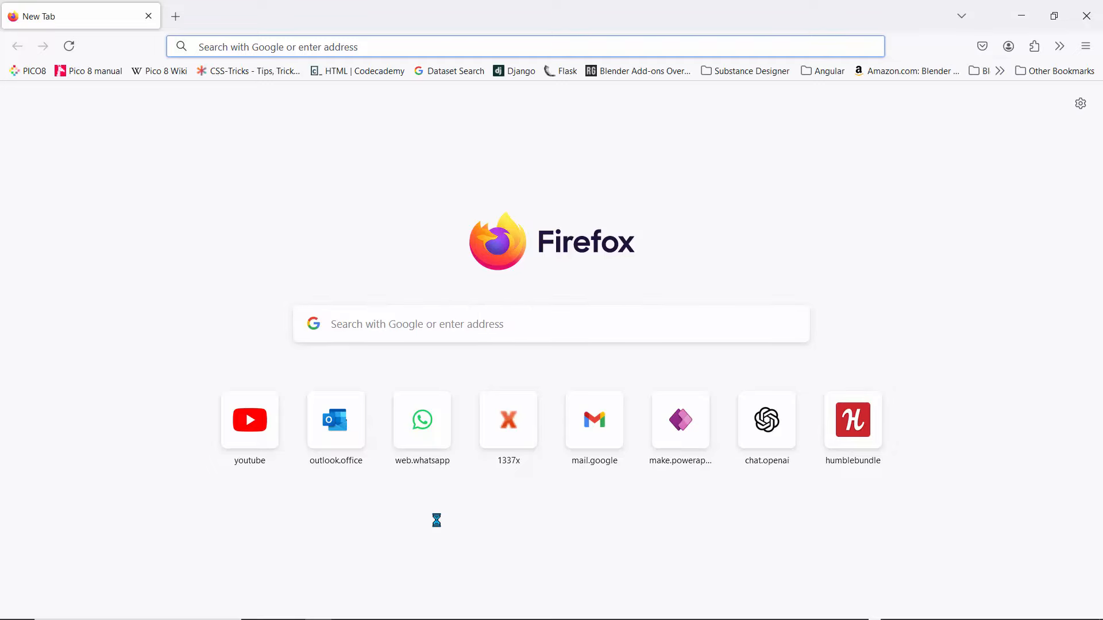
text(down)
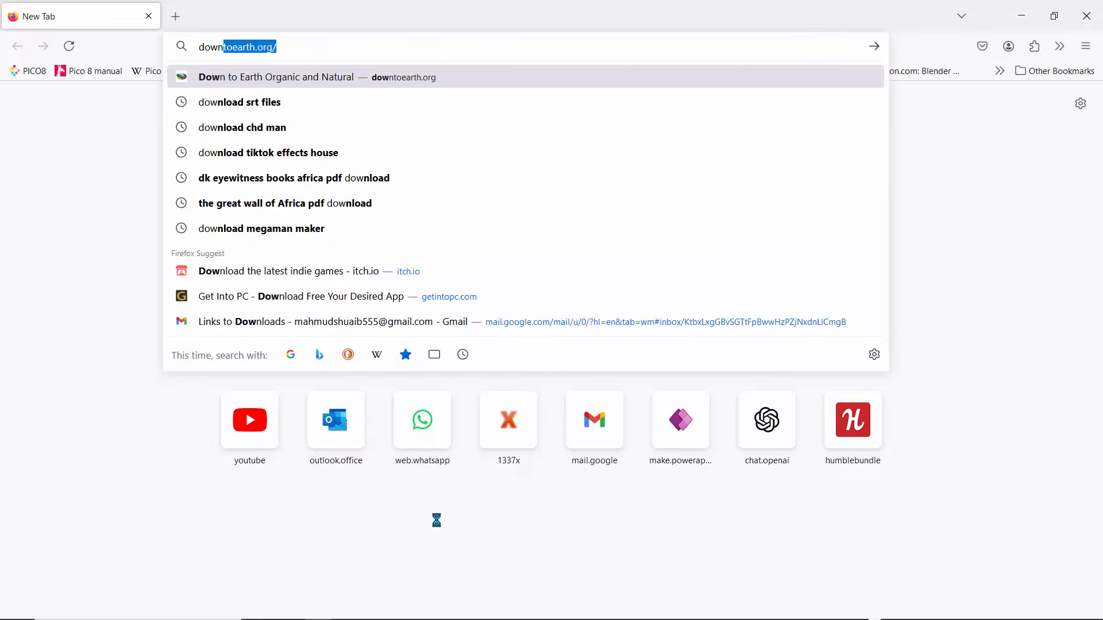
text(load a)
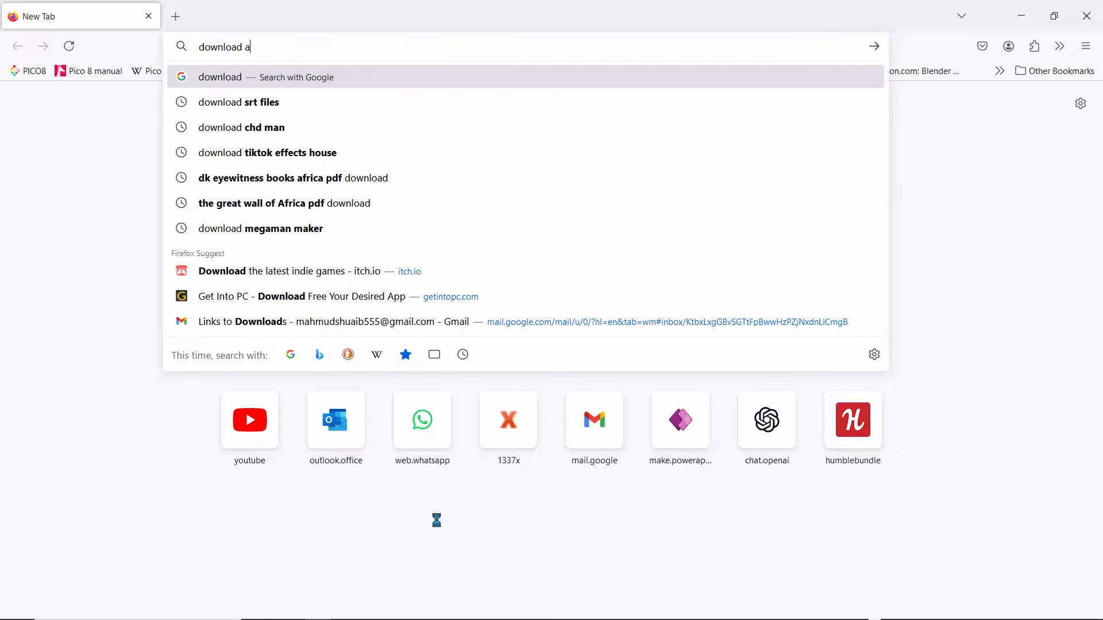
text(ffini)
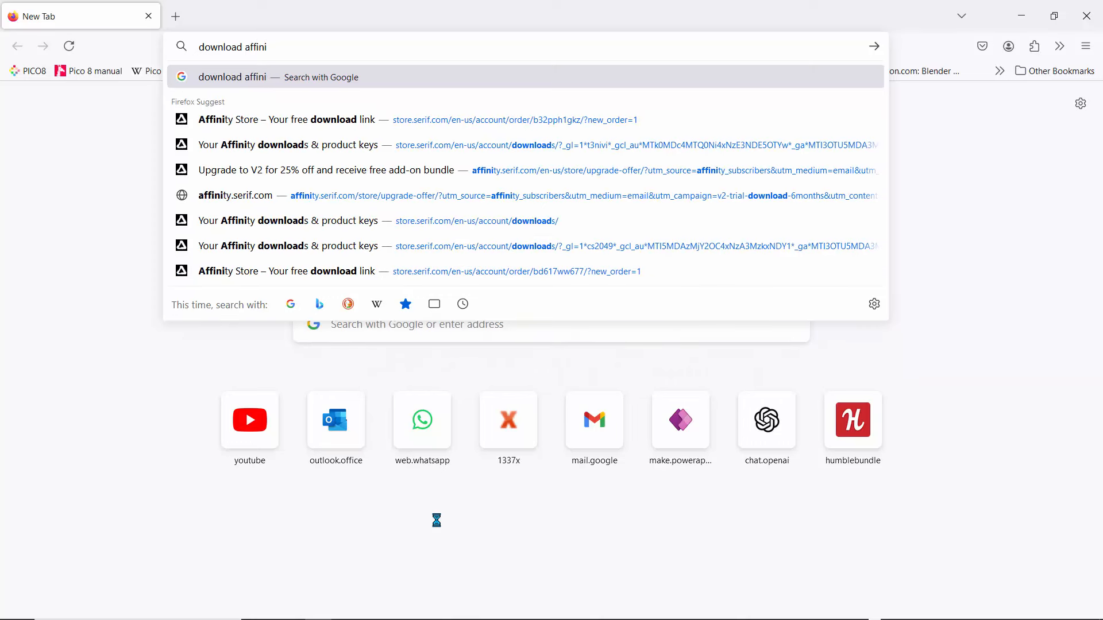
text(ty des)
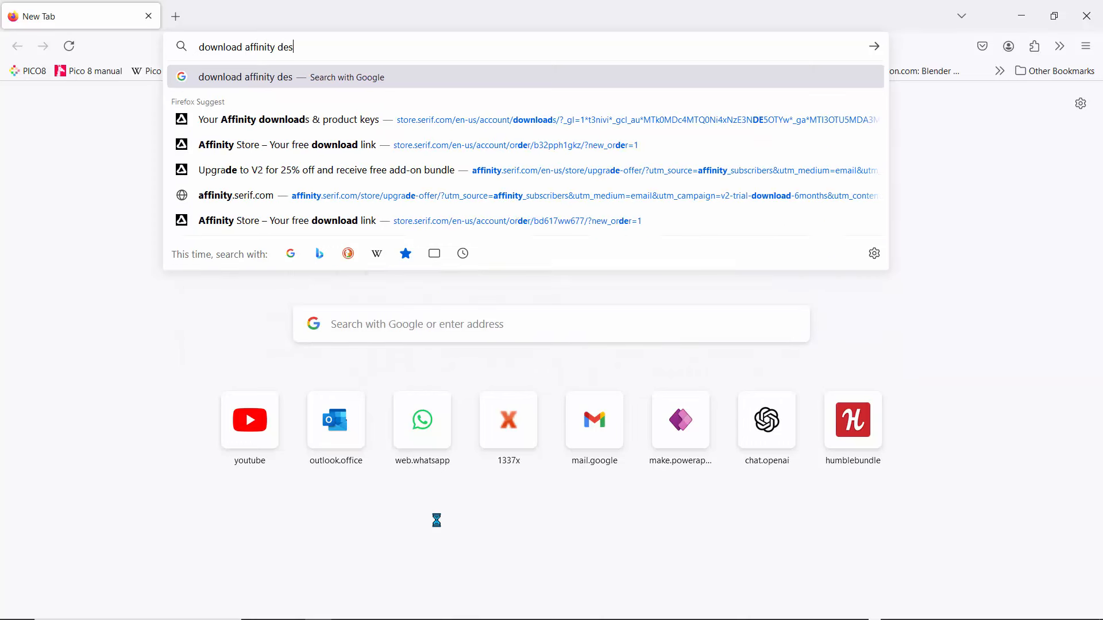
text(ignher)
key(Return)
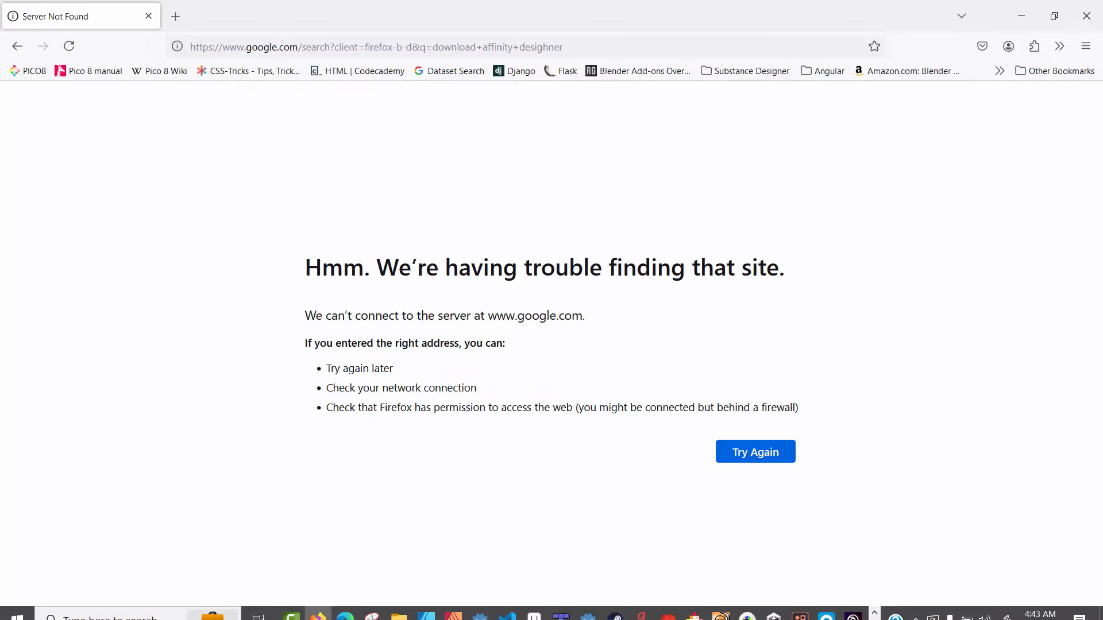
Connect the computer to the available secured Wi-Fi network and retry loading the web search.
click(915, 606)
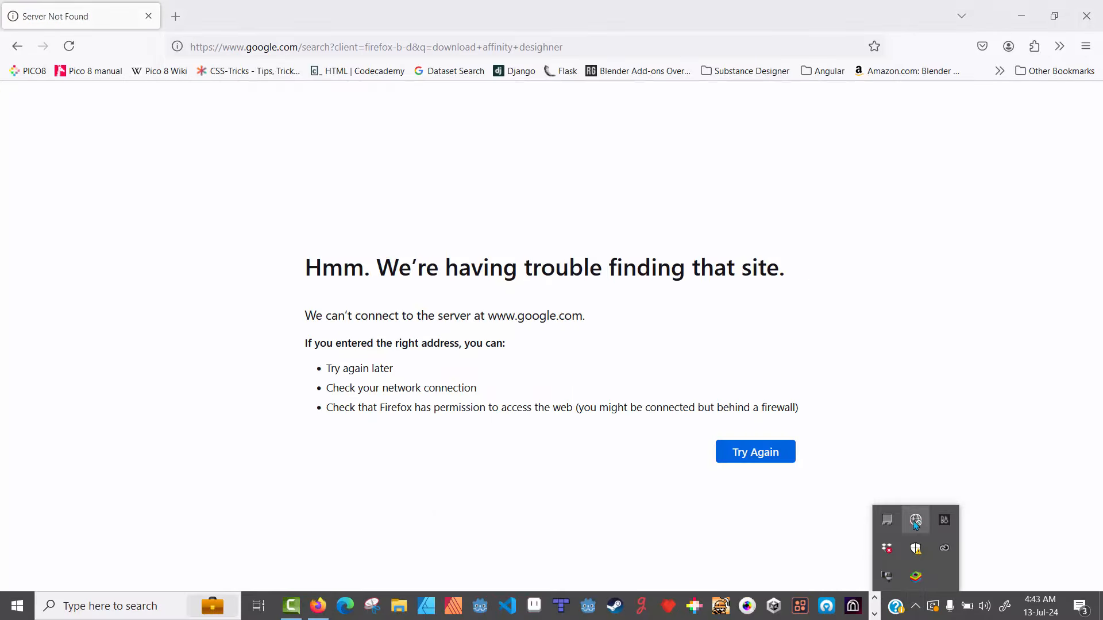
click(915, 520)
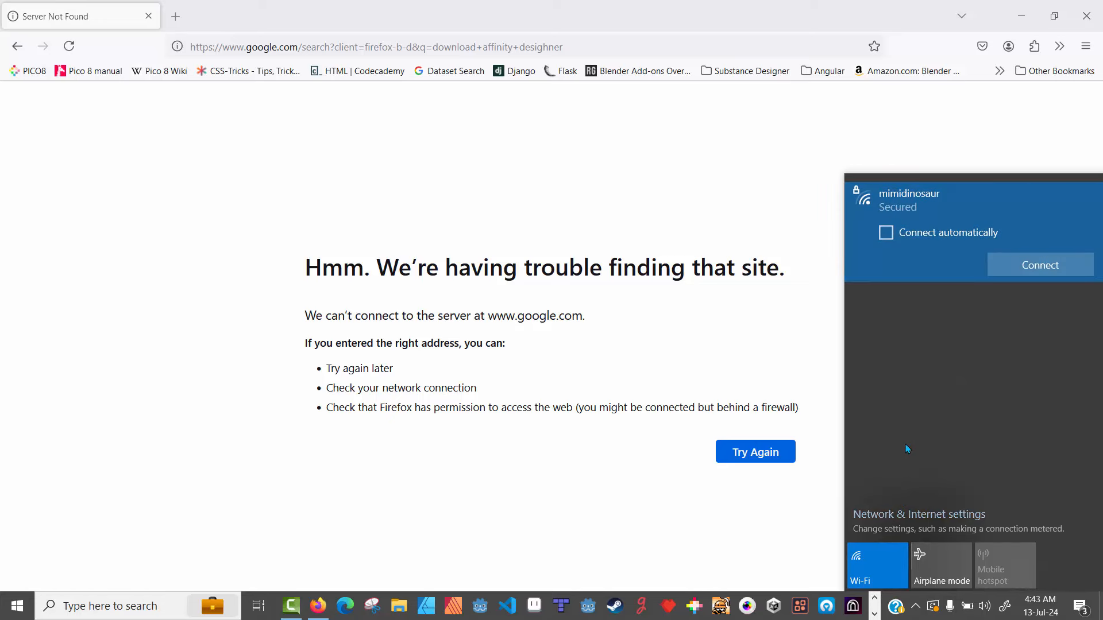
click(1039, 264)
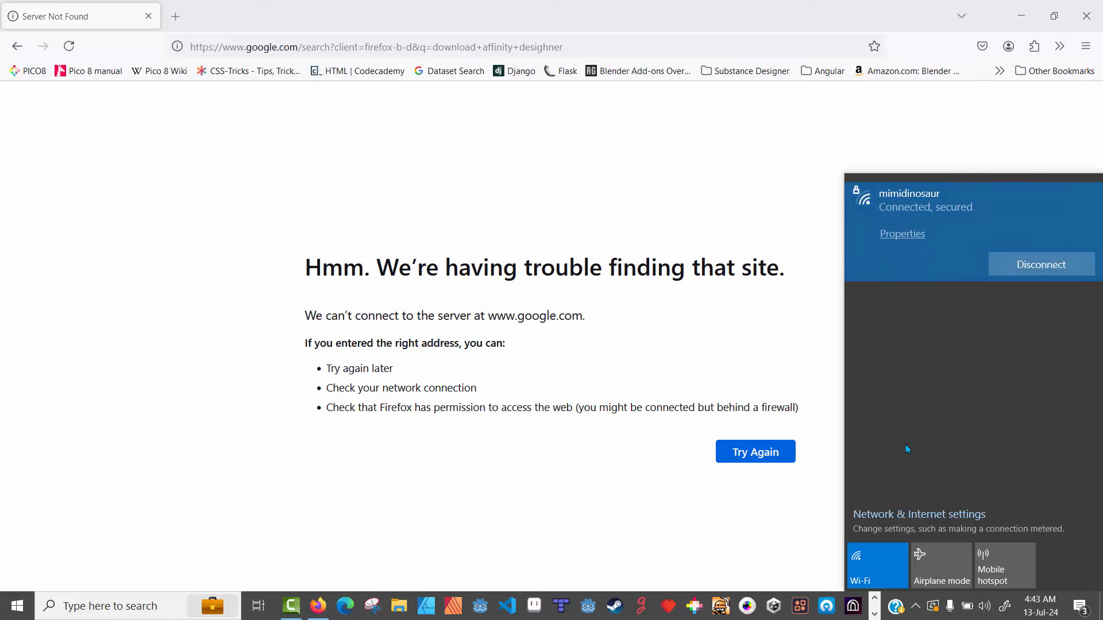
click(756, 452)
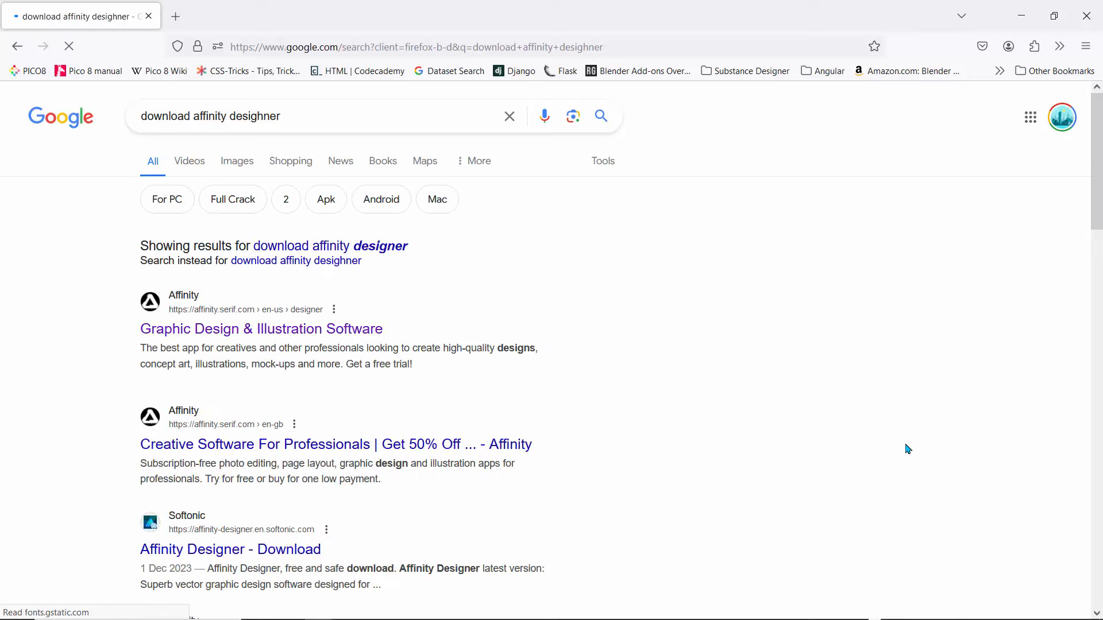
Open Affinity's official Designer page from the search results and review the platform and Universal License purchase options.
click(262, 329)
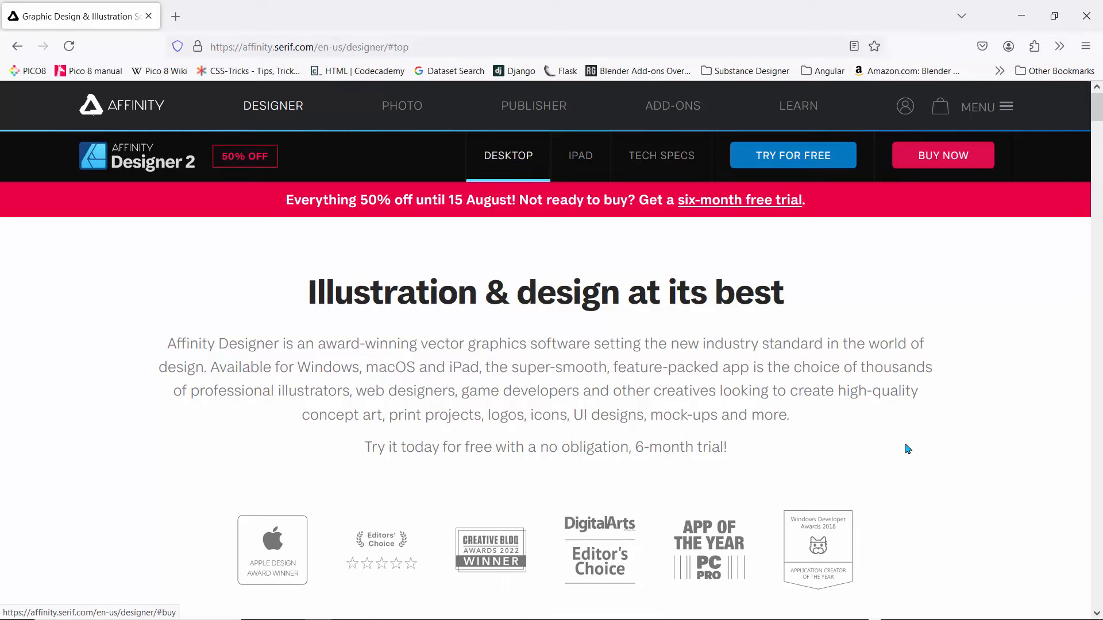
key(Return)
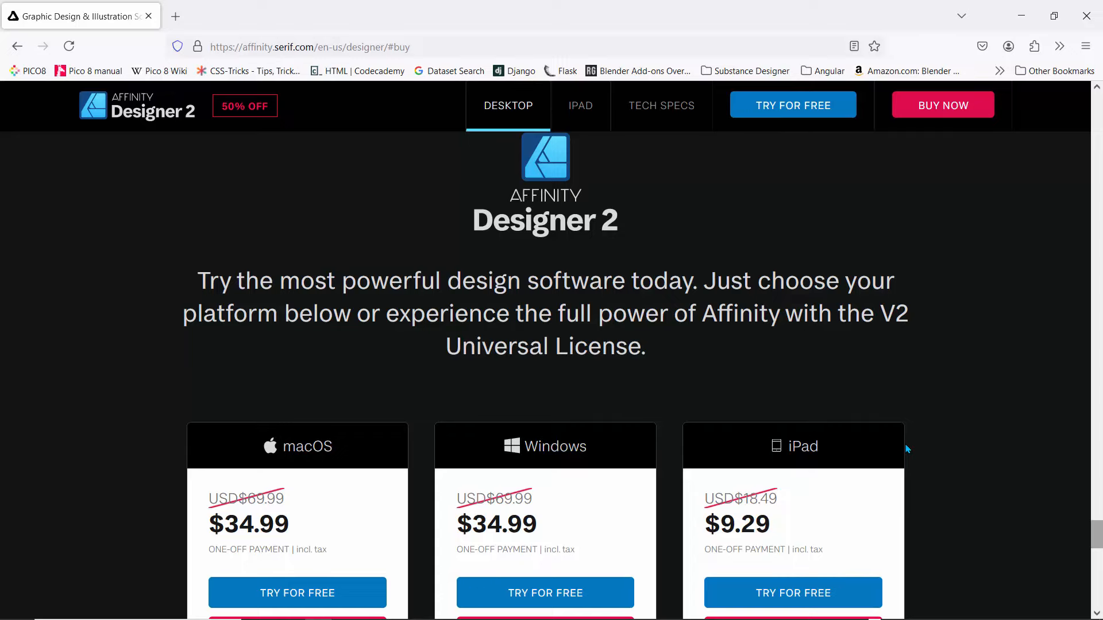
scroll(907, 449, down, 5)
scroll(906, 449, down, 3)
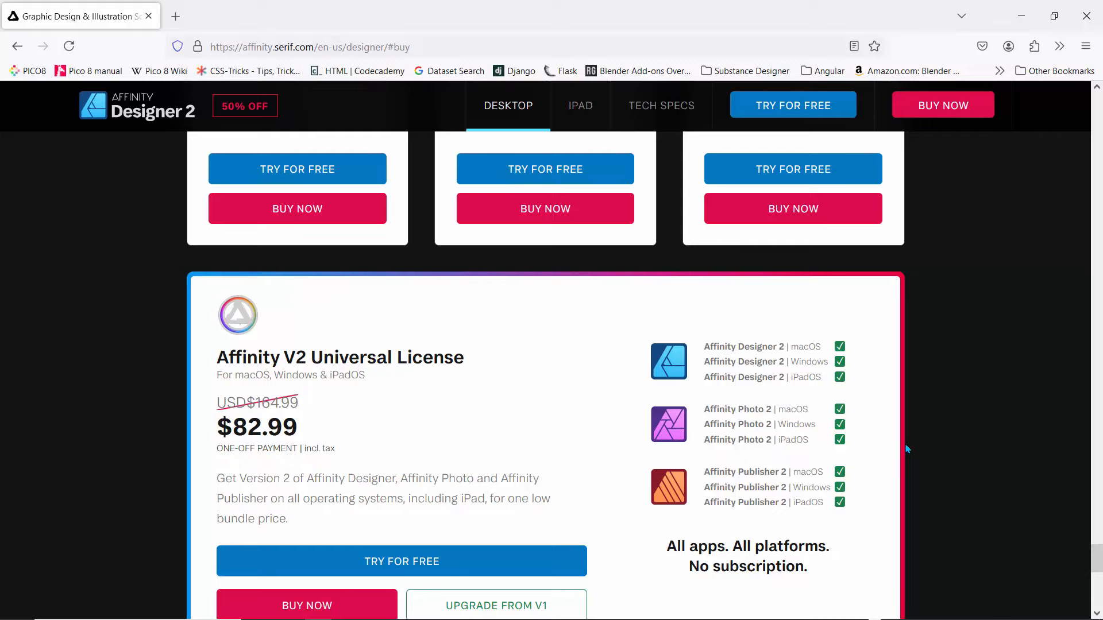
scroll(906, 449, up, 15)
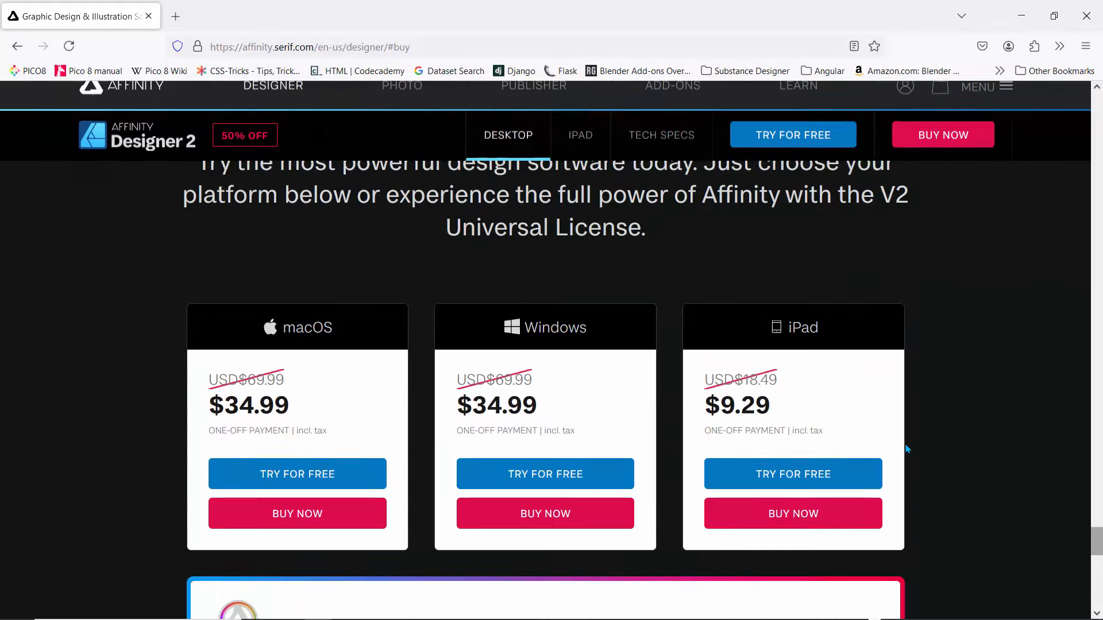
scroll(906, 448, up, 2)
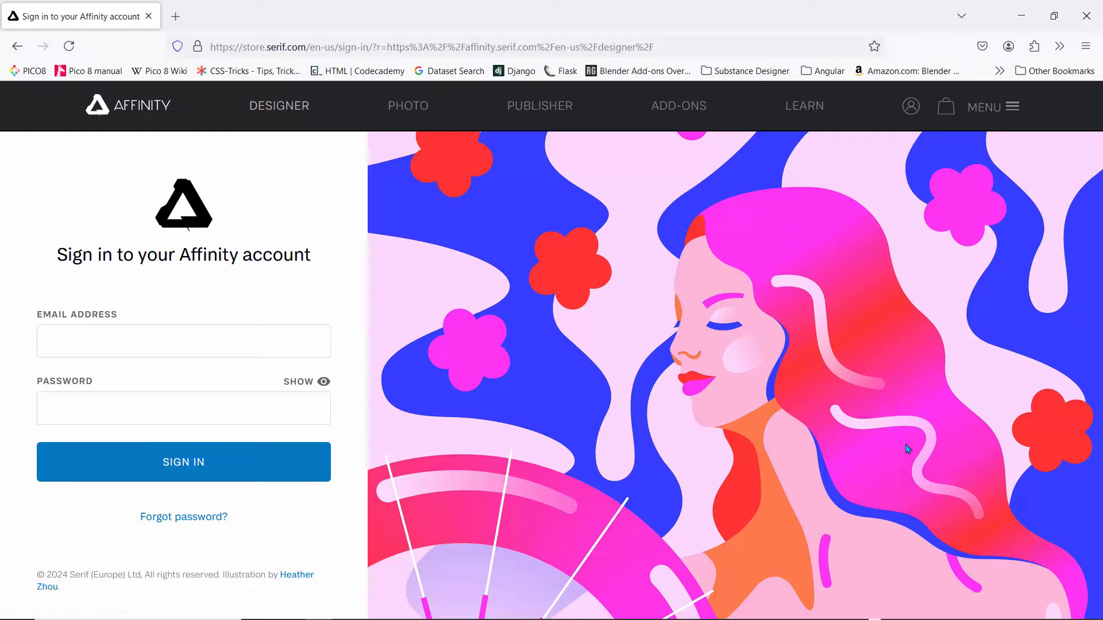
Return to the Designer product page and request the Affinity Designer 2 free trial for Windows.
click(280, 105)
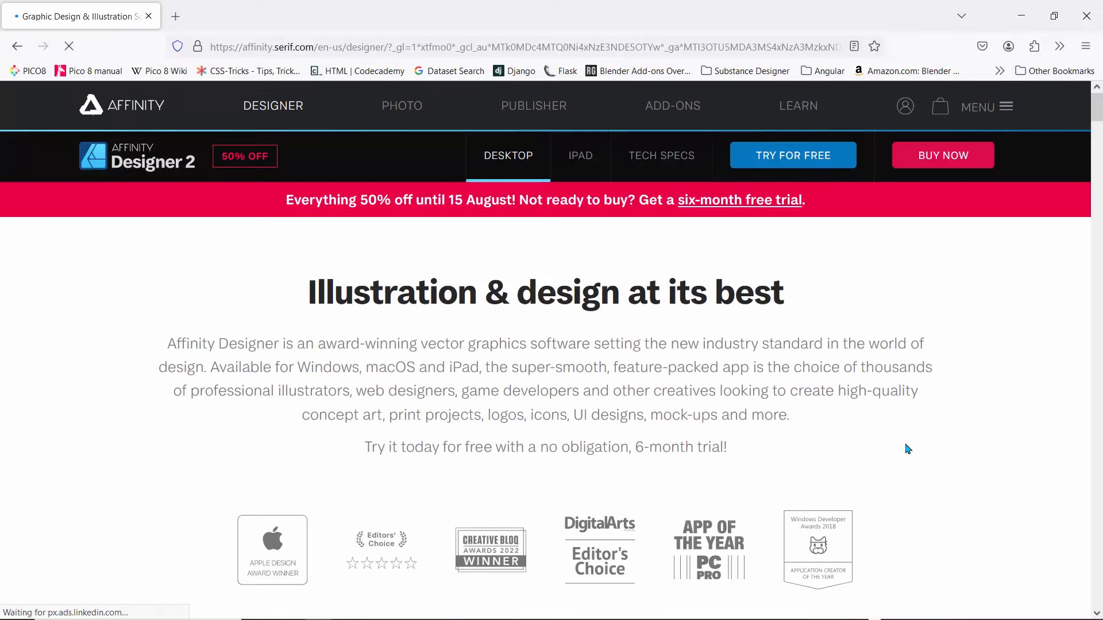
scroll(908, 449, down, 5)
scroll(907, 449, down, 15)
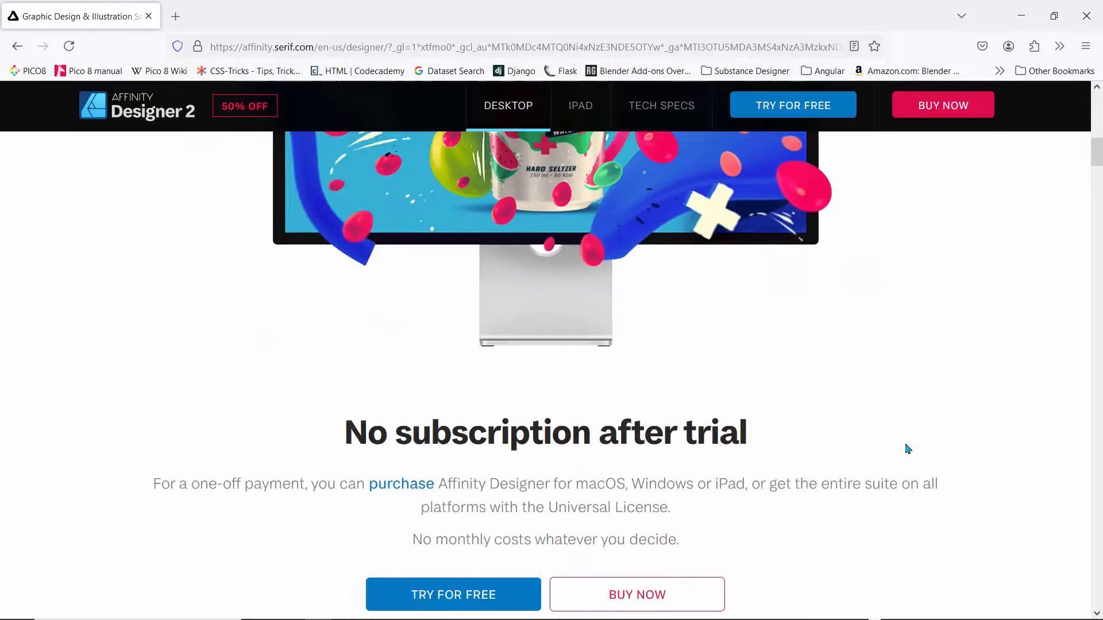
scroll(908, 449, up, 7)
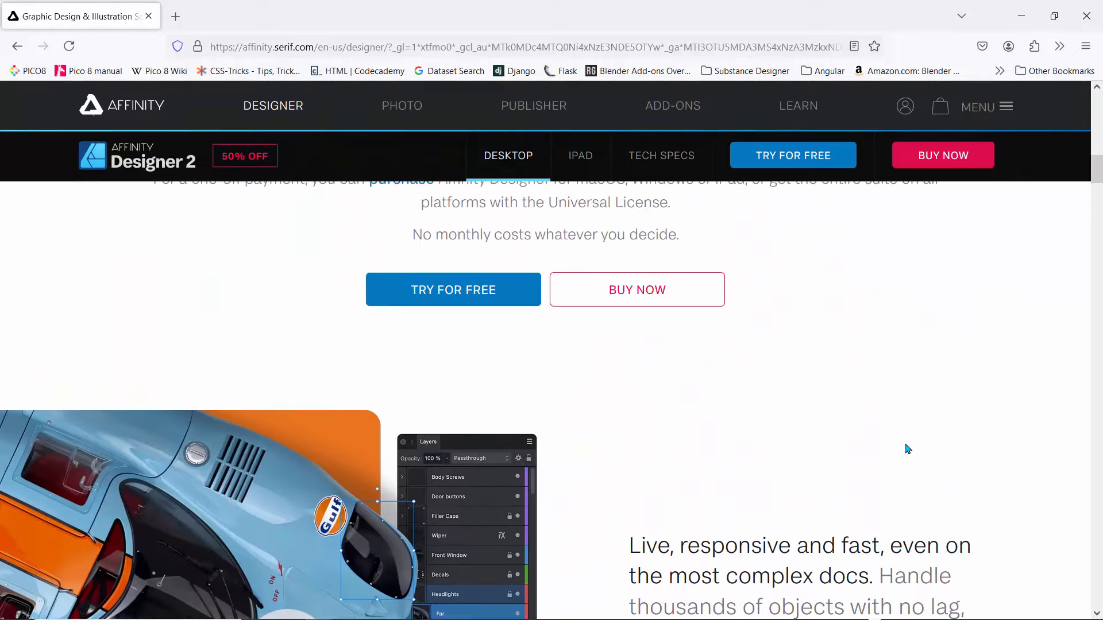
scroll(907, 448, up, 3)
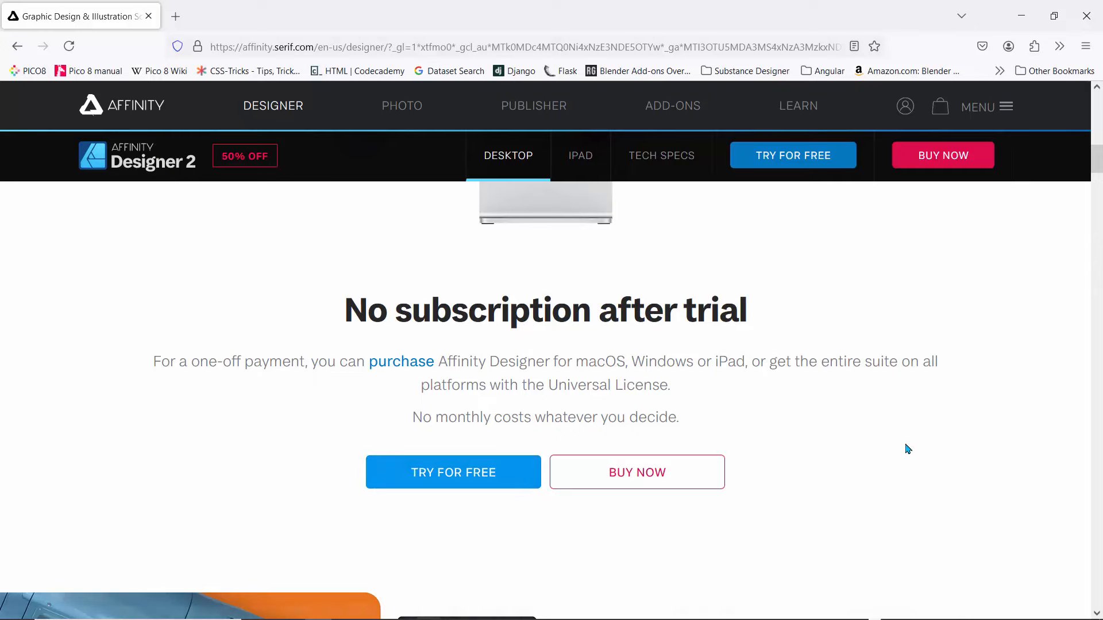
click(453, 472)
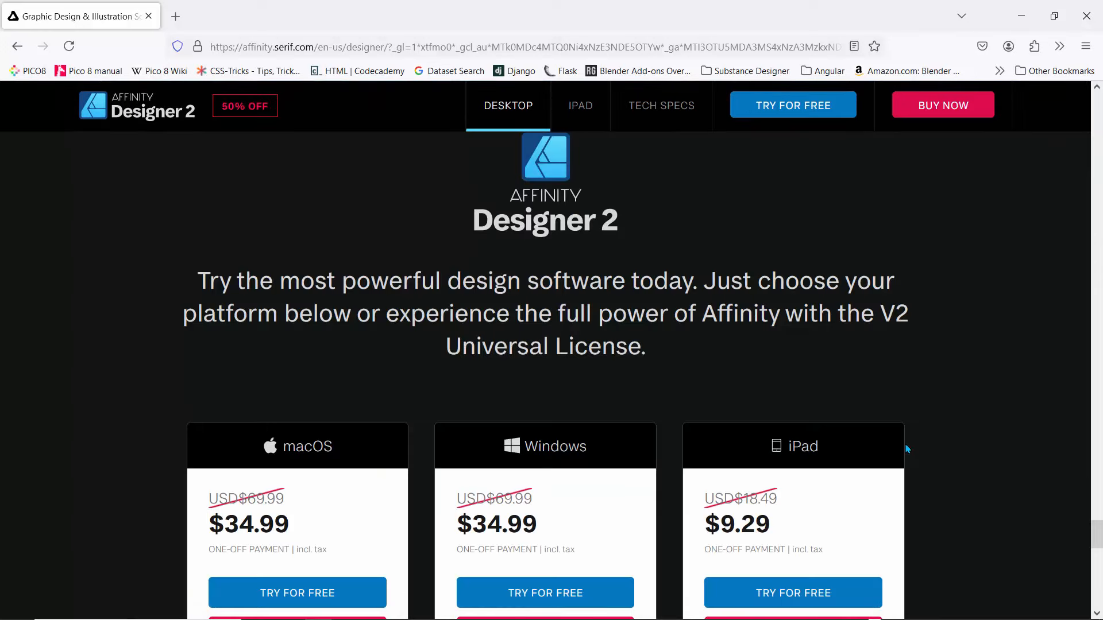
scroll(907, 448, down, 2)
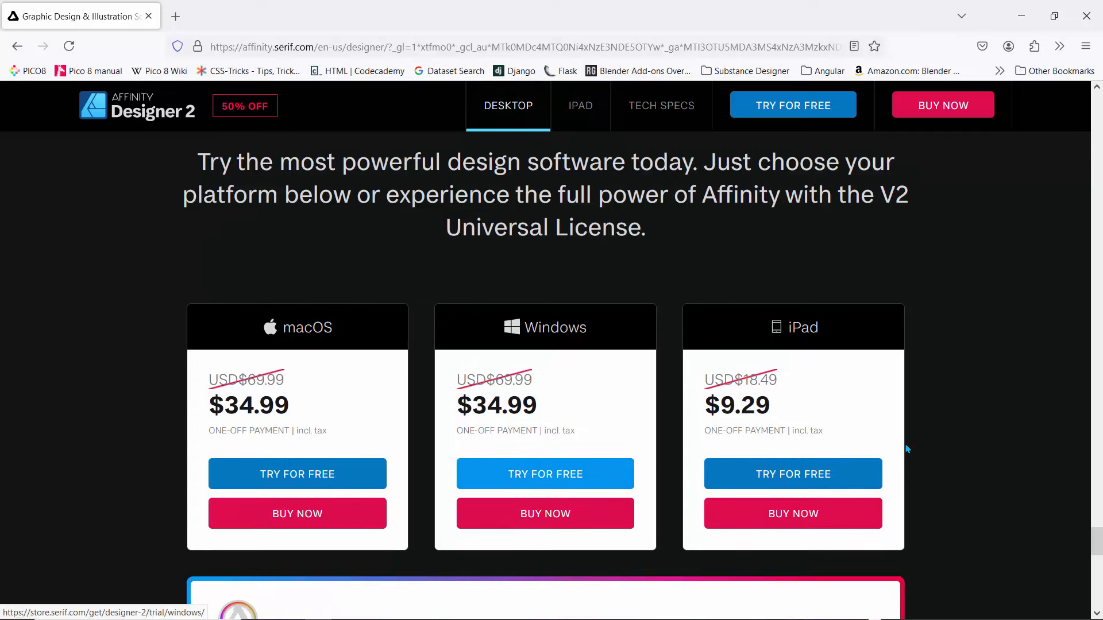
click(545, 474)
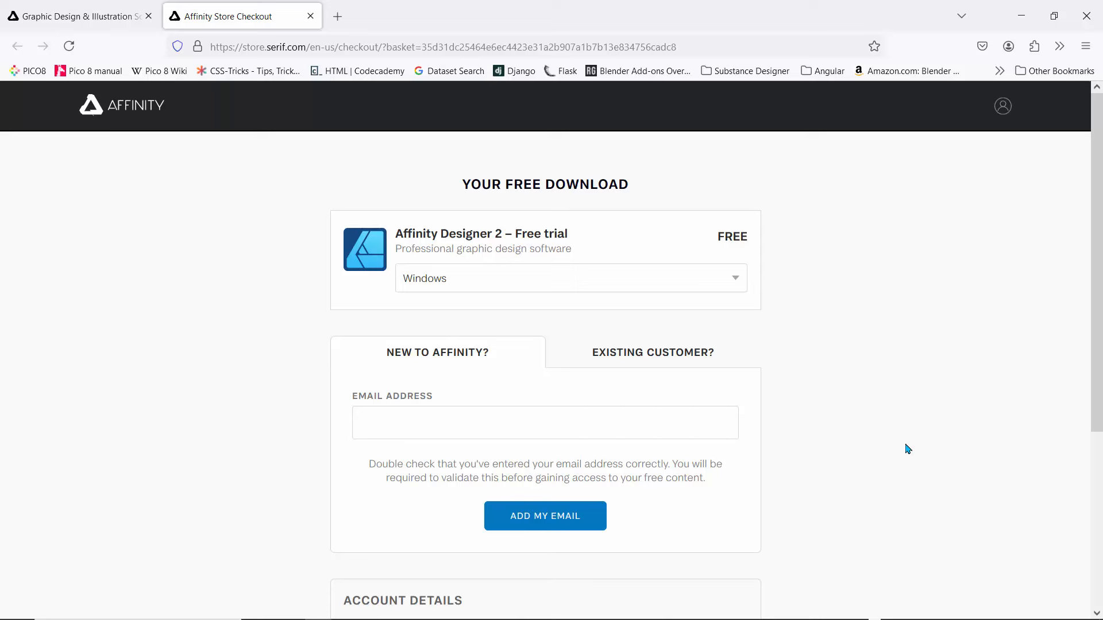
Review the free-trial checkout form with Windows as the platform, including its email and account sections, and close the browser.
scroll(908, 448, down, 4)
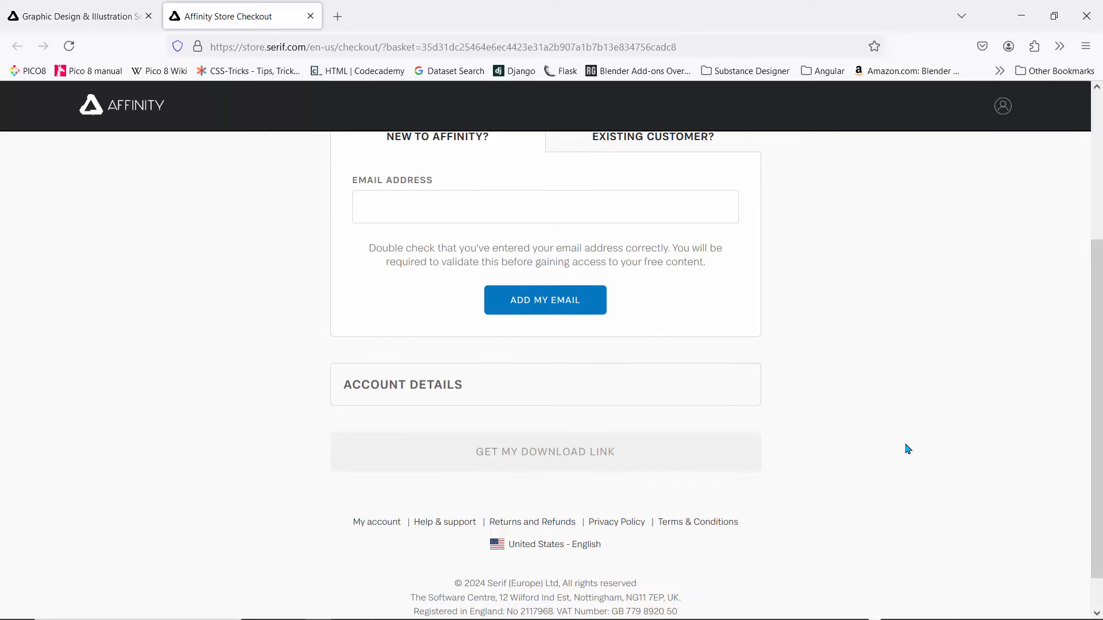
scroll(907, 449, up, 3)
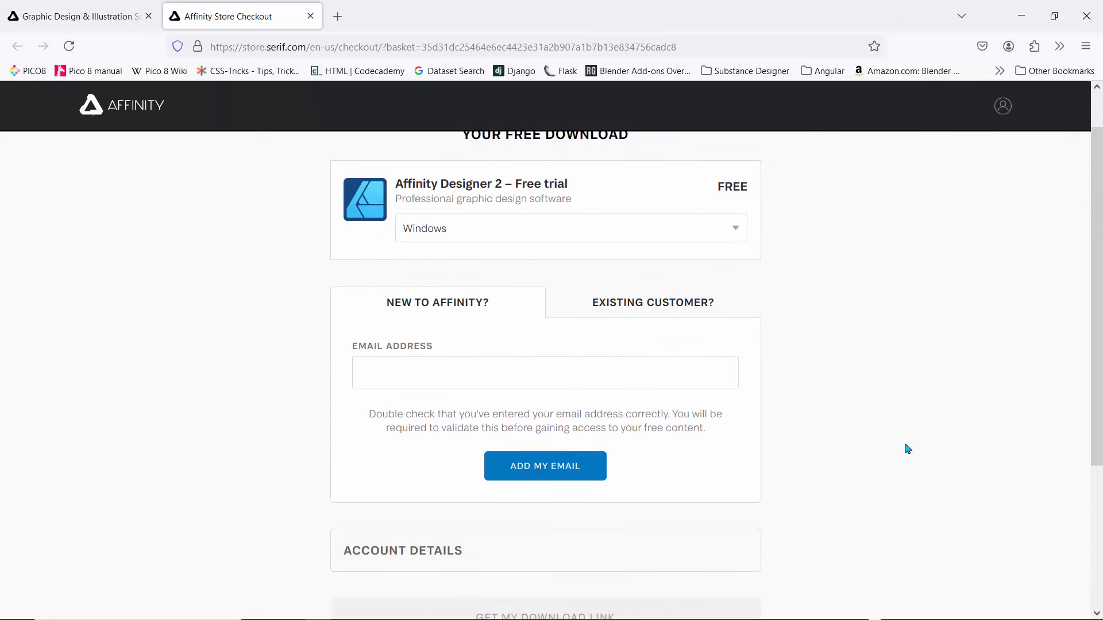
click(477, 230)
click(466, 304)
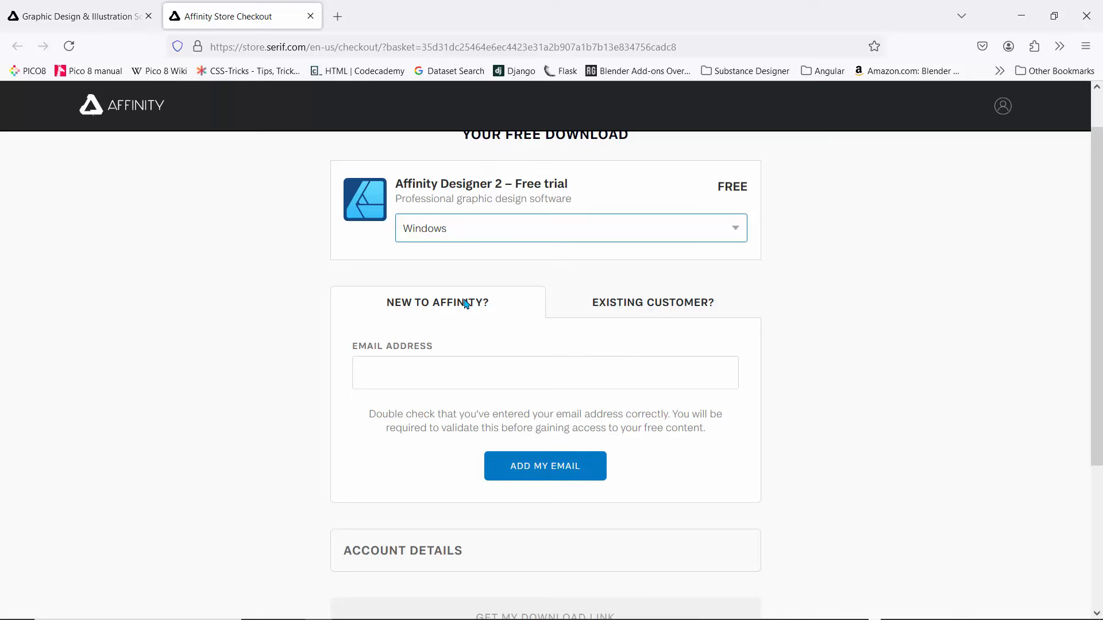
scroll(465, 304, down, 4)
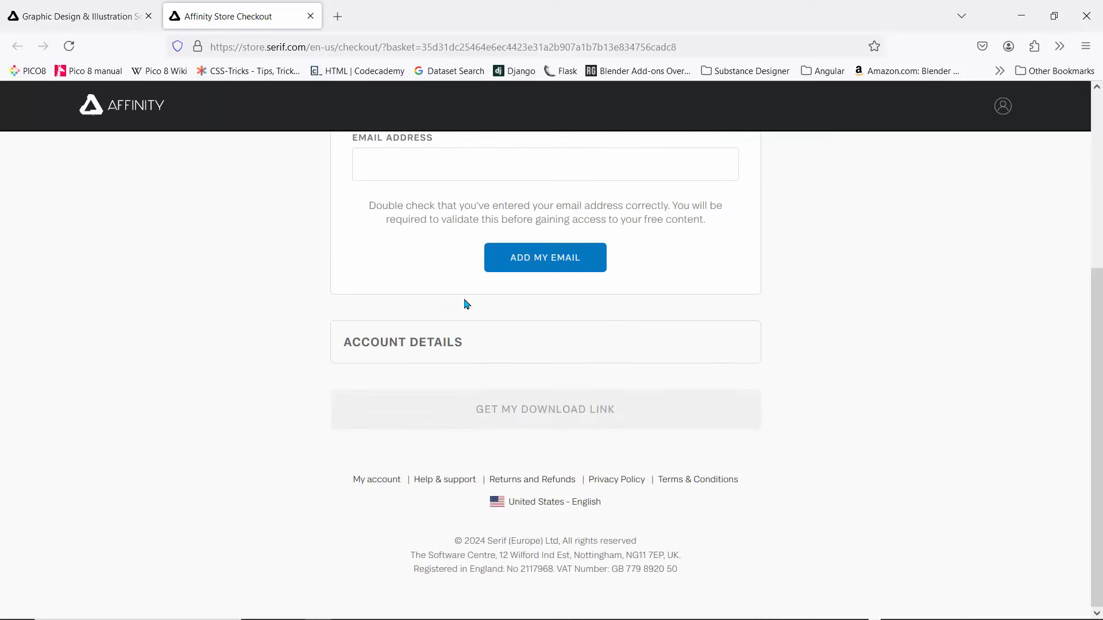
scroll(466, 304, up, 5)
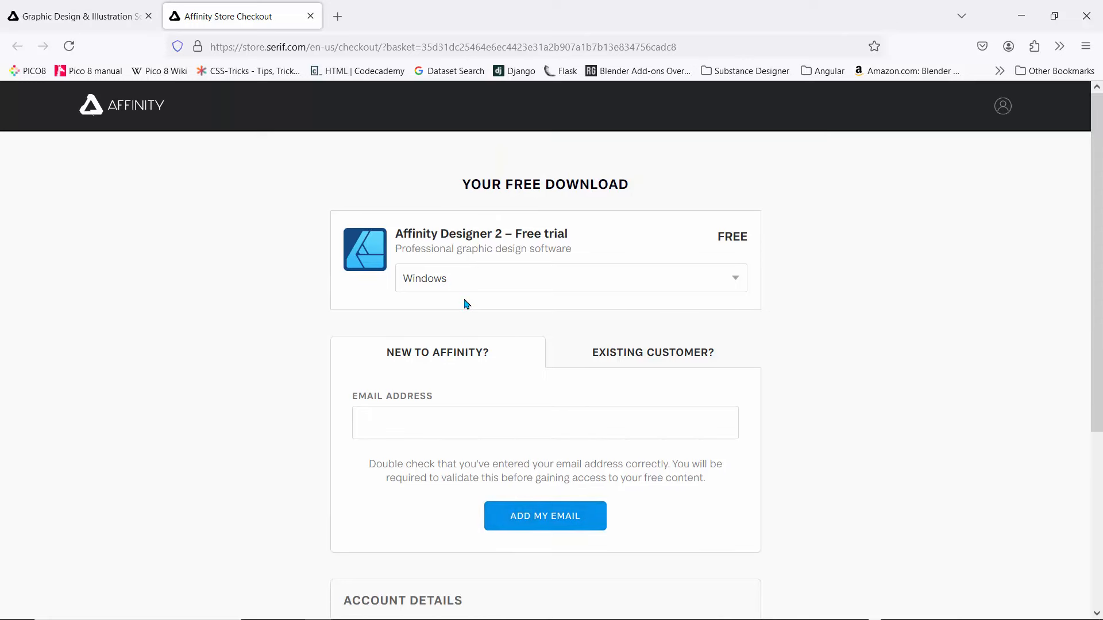
click(1086, 21)
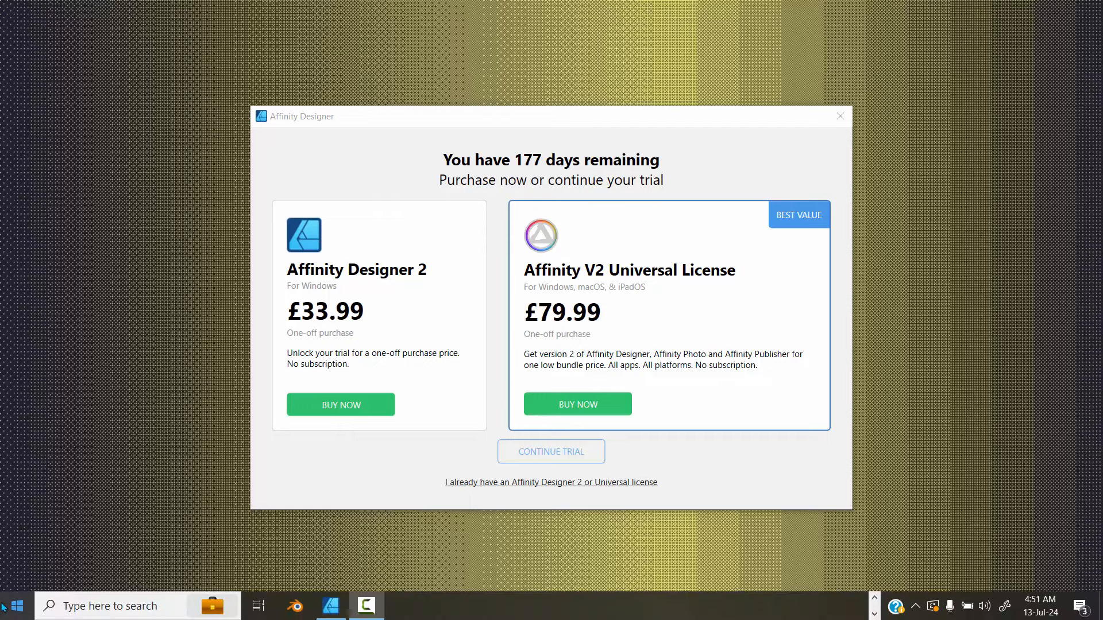
Search the installed apps for "affinity" and bring up the available actions for Affinity Designer 2.
click(15, 606)
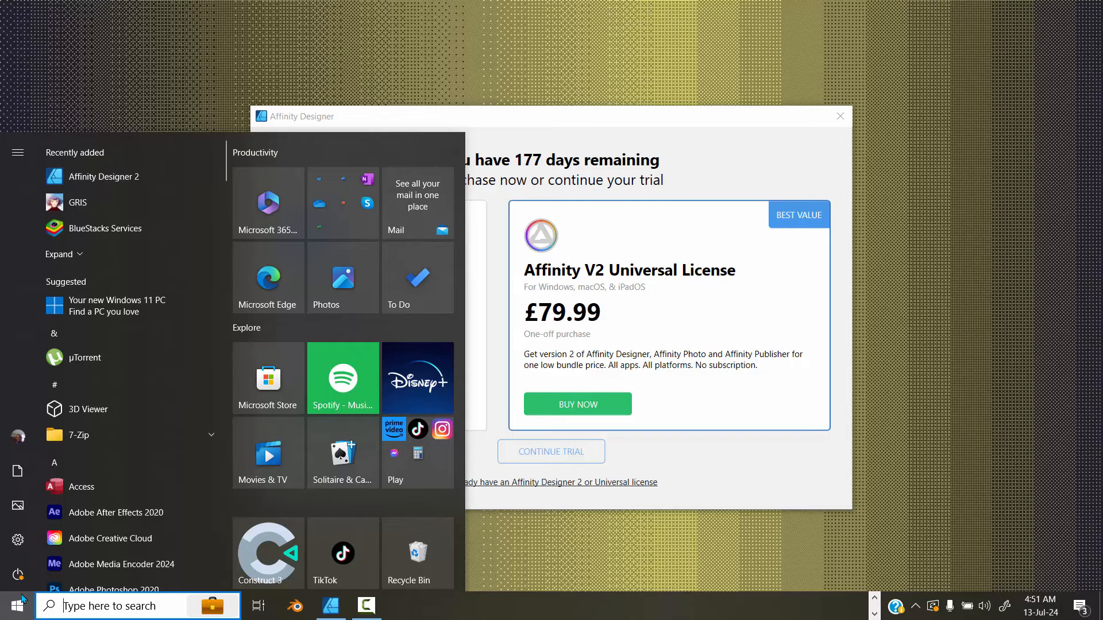
click(106, 607)
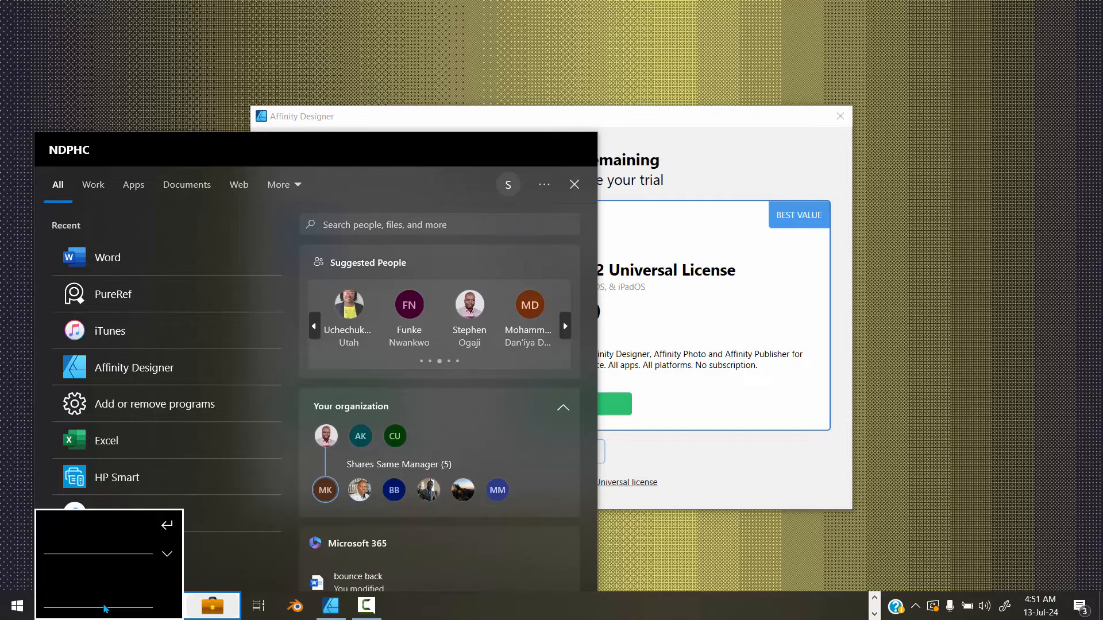
text(af)
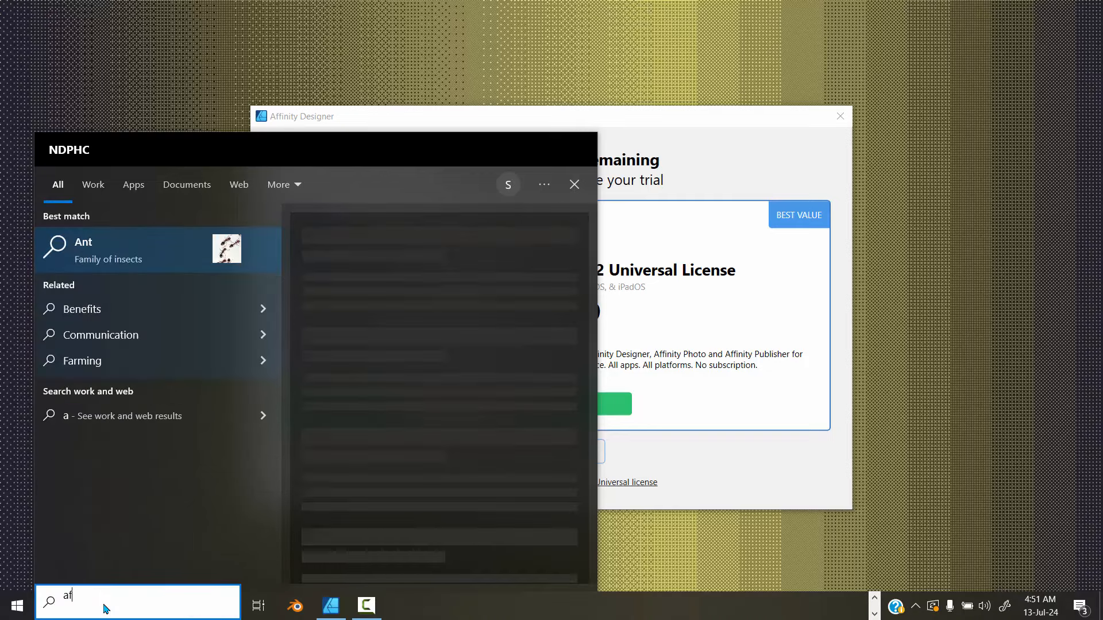
text(finity)
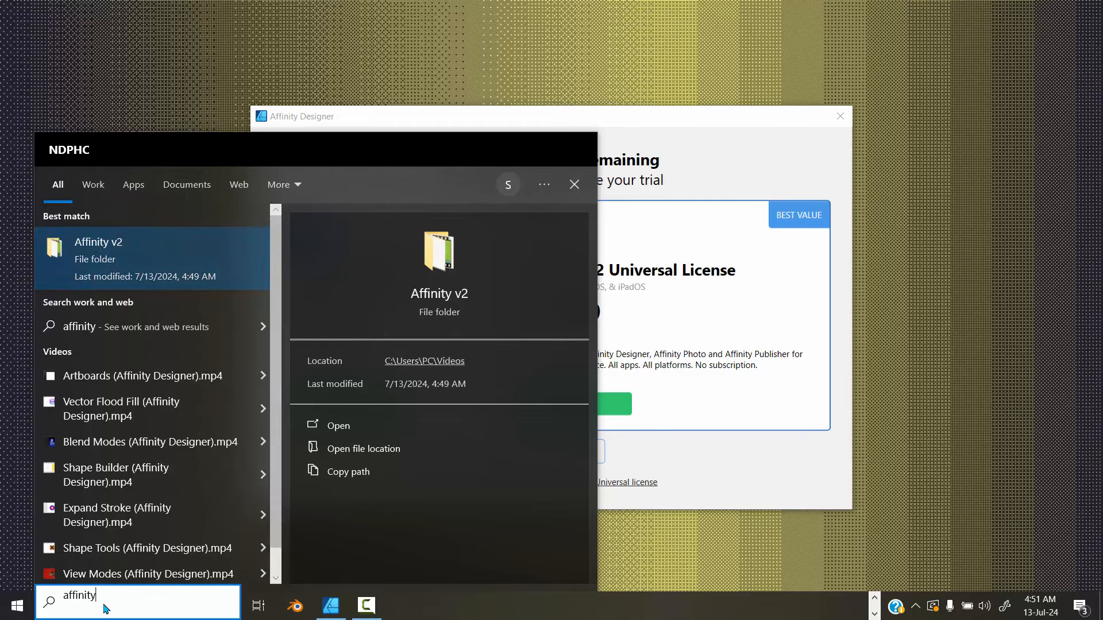
click(133, 185)
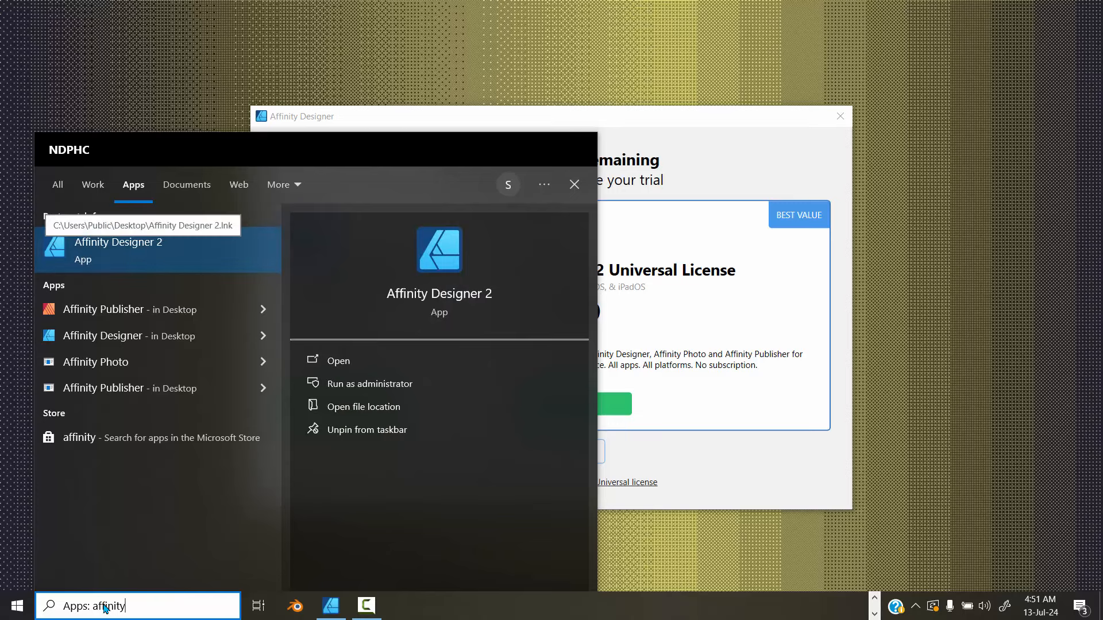
right_click(138, 256)
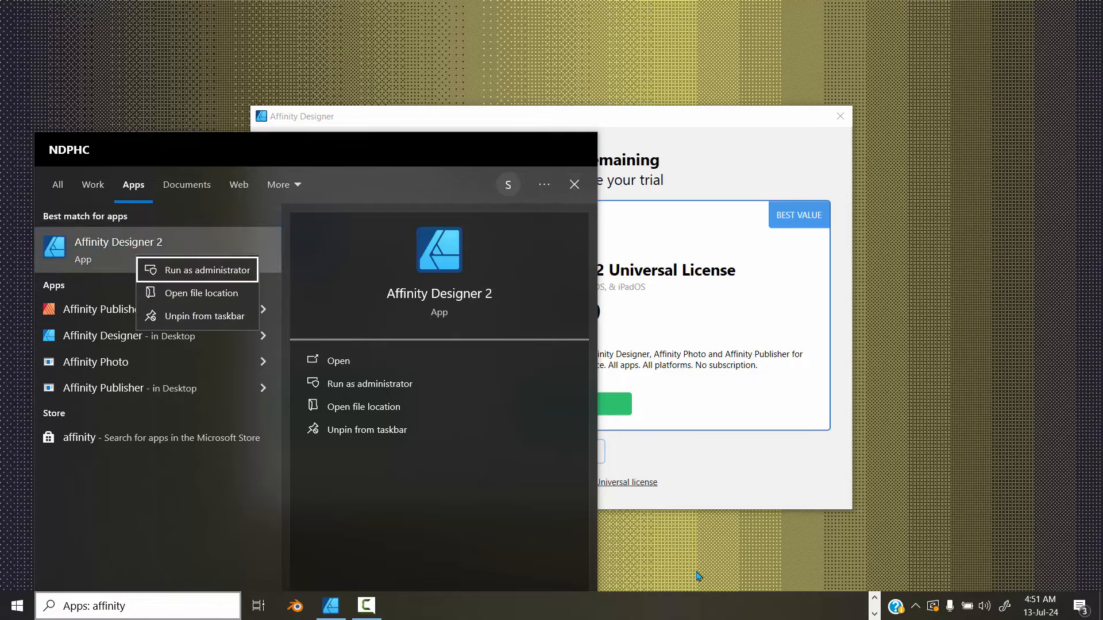
Dismiss the app search and continue the Affinity Designer 2 trial from its purchase window.
click(700, 602)
mouse_move(871, 618)
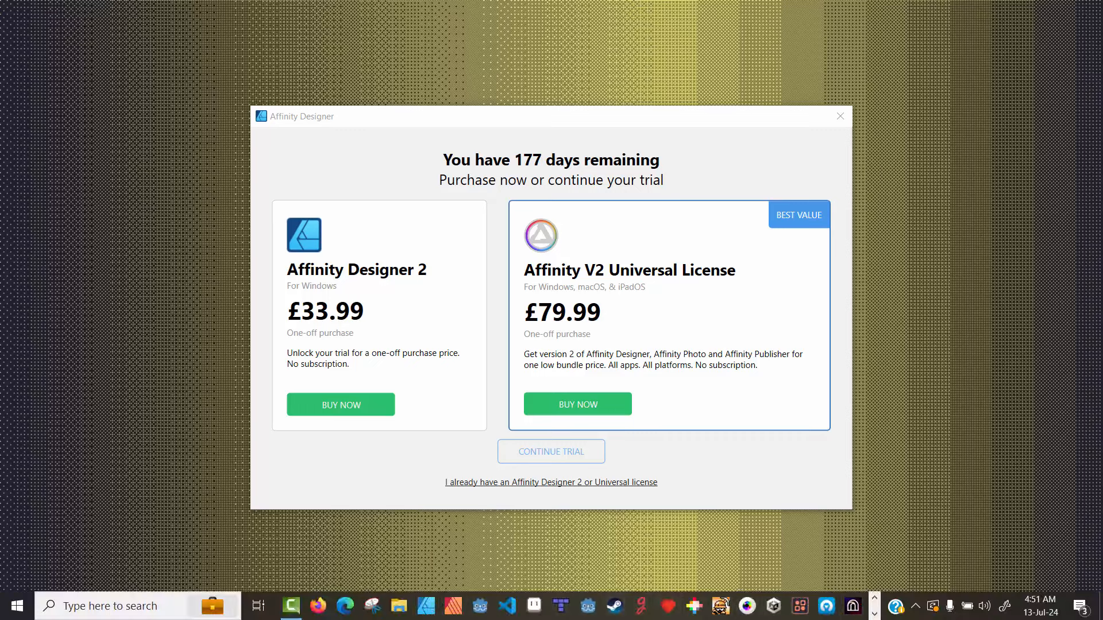
click(874, 613)
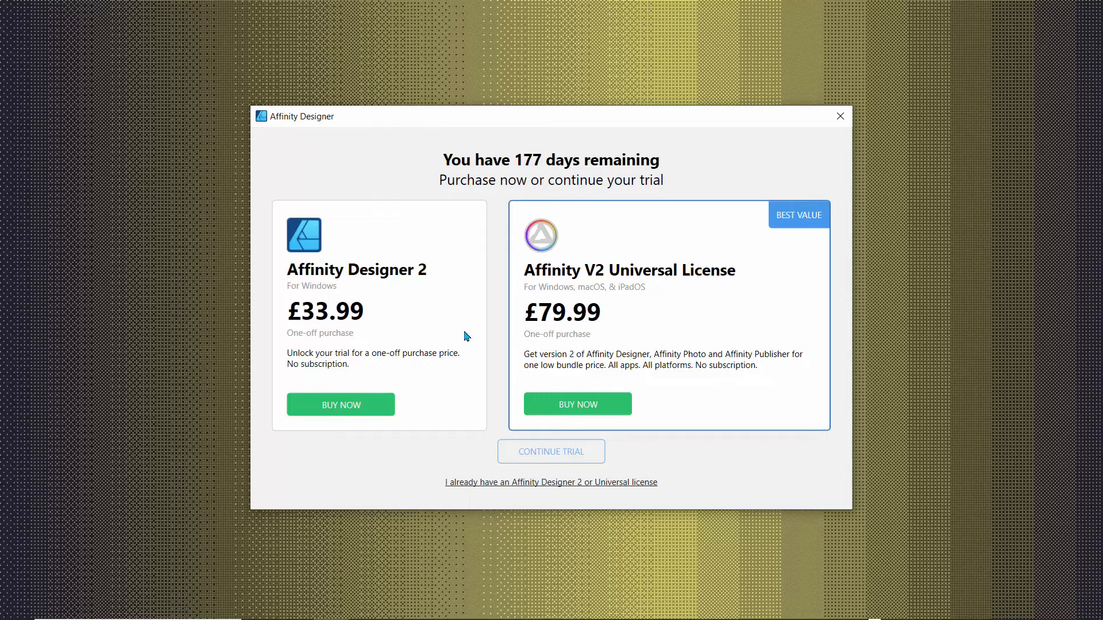
click(550, 458)
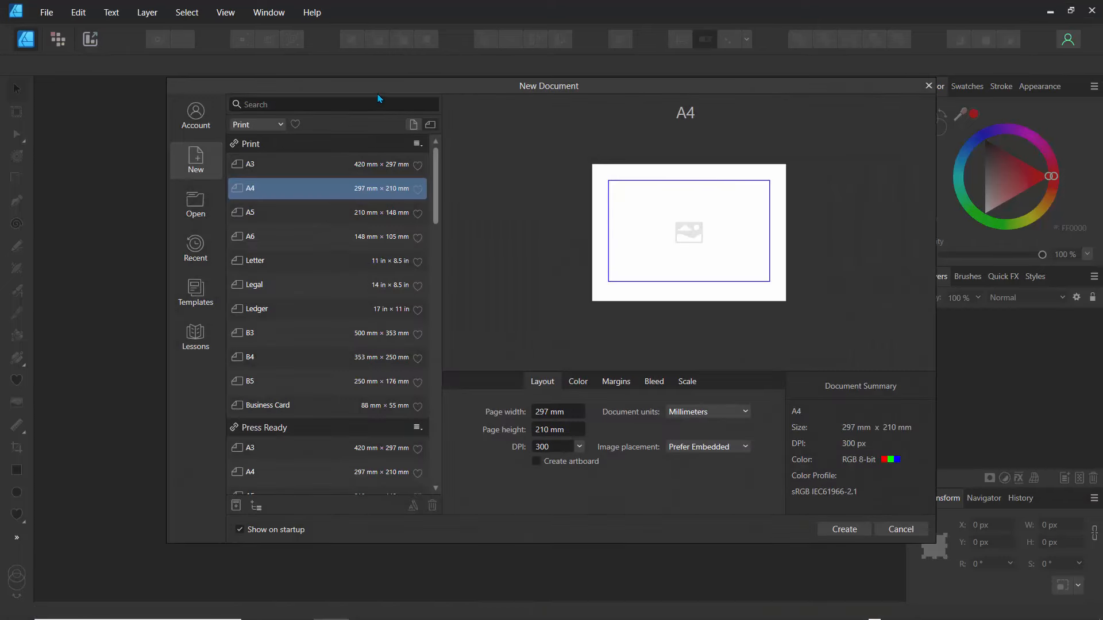
Browse the Lessons sample artwork in the startup window, return to the new-document presets, and close the window.
drag(390, 95, 341, 115)
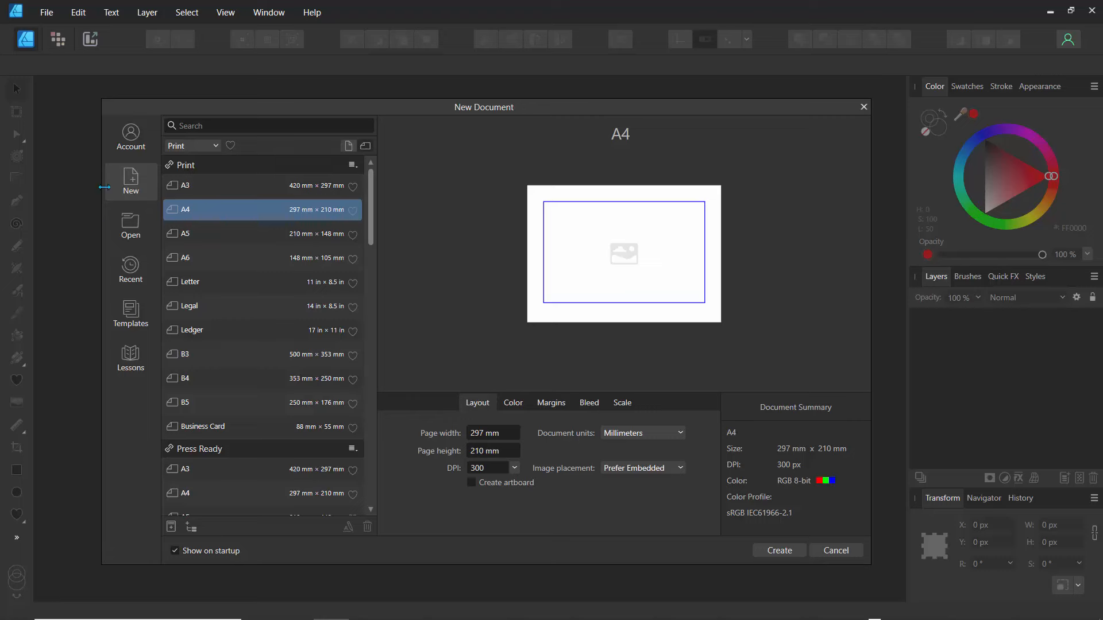
click(131, 369)
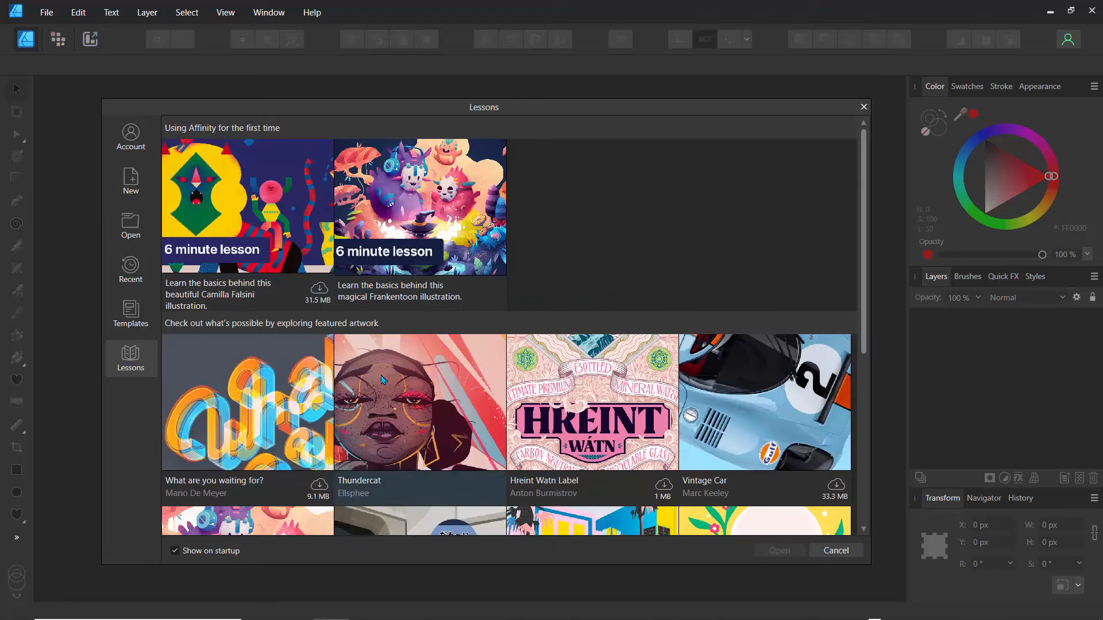
drag(861, 291, 857, 370)
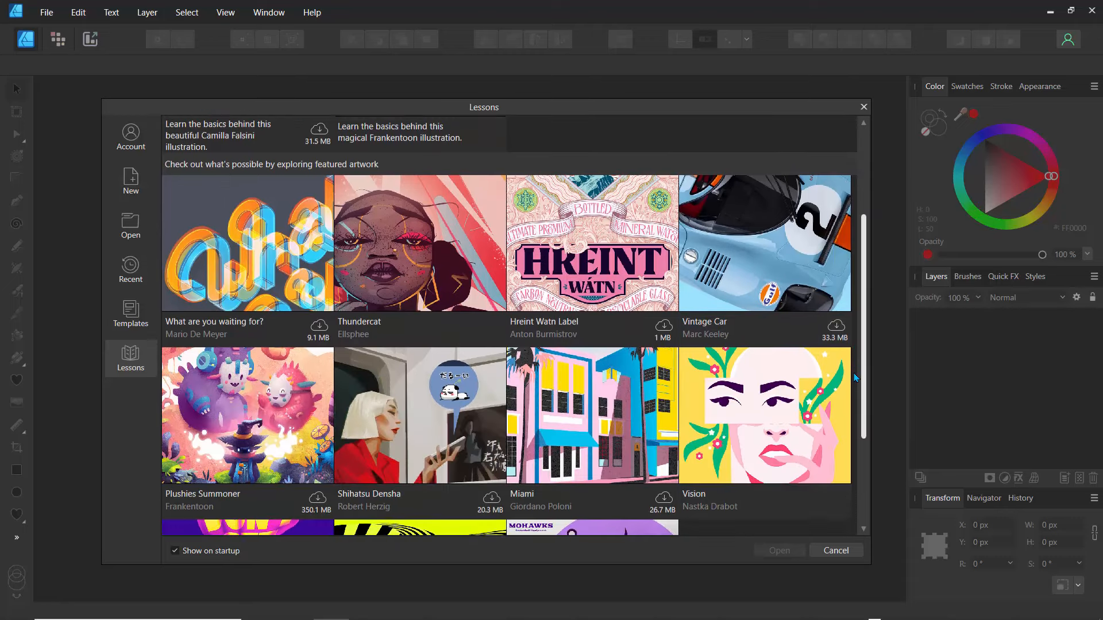
scroll(857, 371, up, 3)
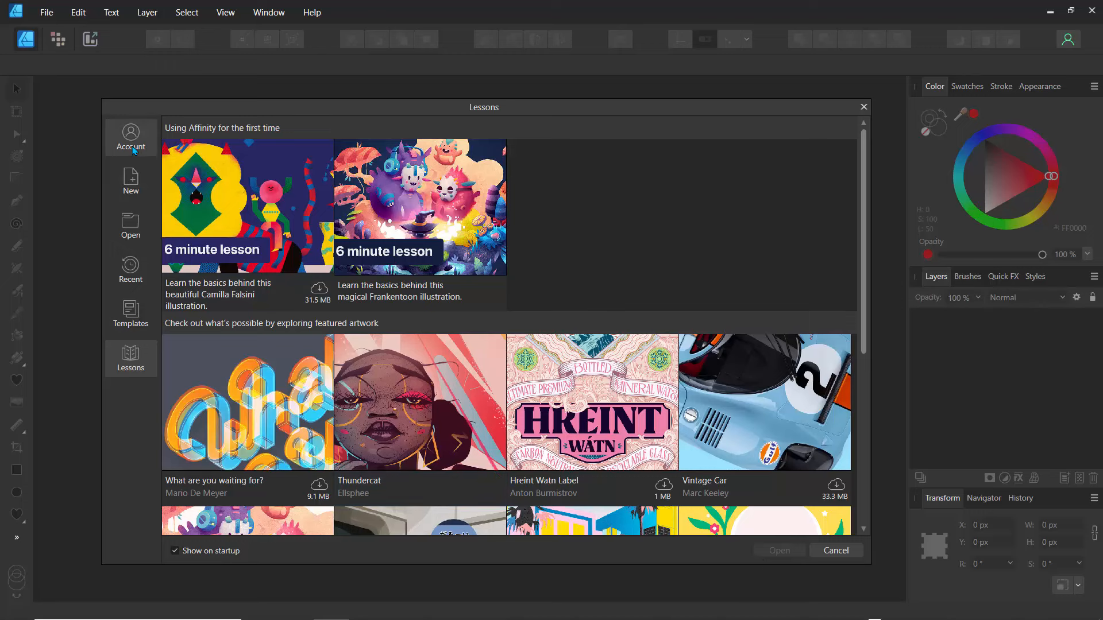
click(130, 188)
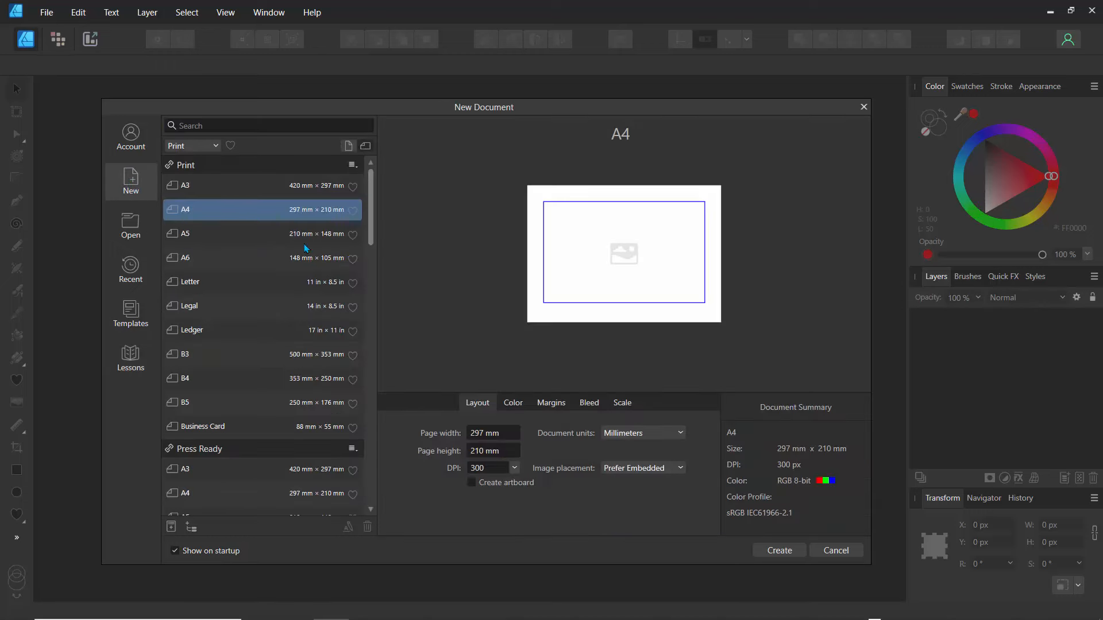
click(864, 110)
Open the new-document setup again and toggle the Show on startup option off and back on.
click(46, 9)
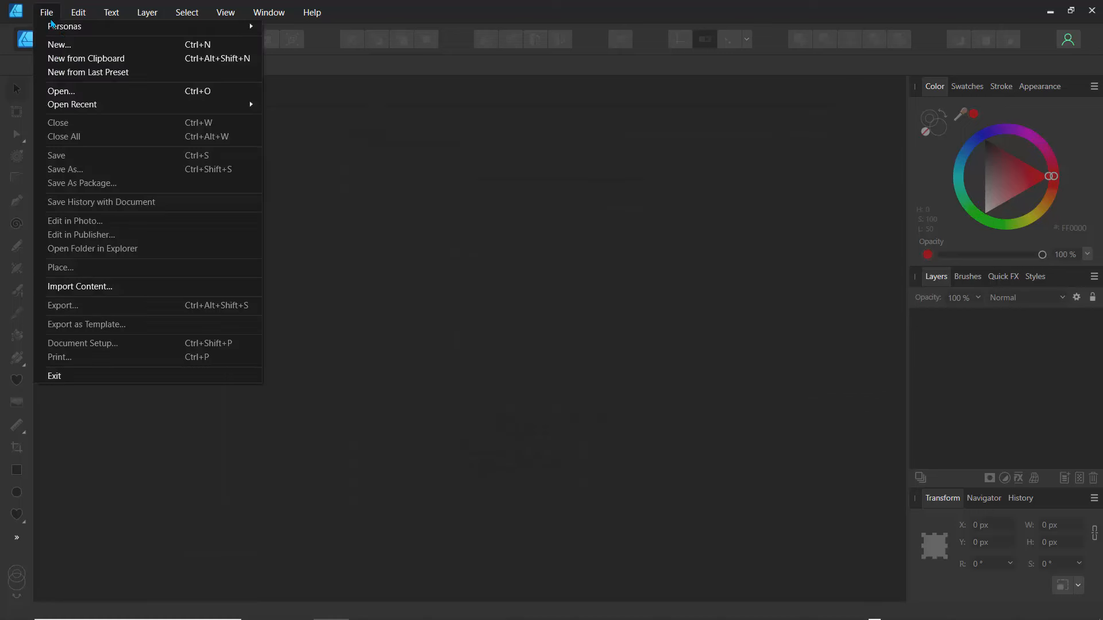
click(63, 48)
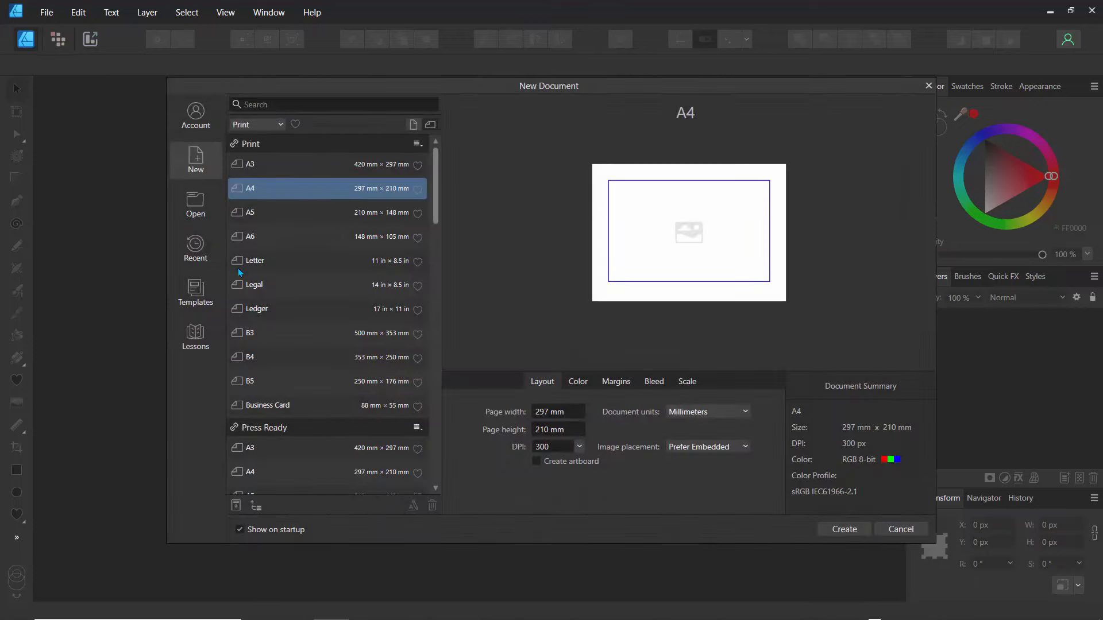
drag(471, 92, 434, 122)
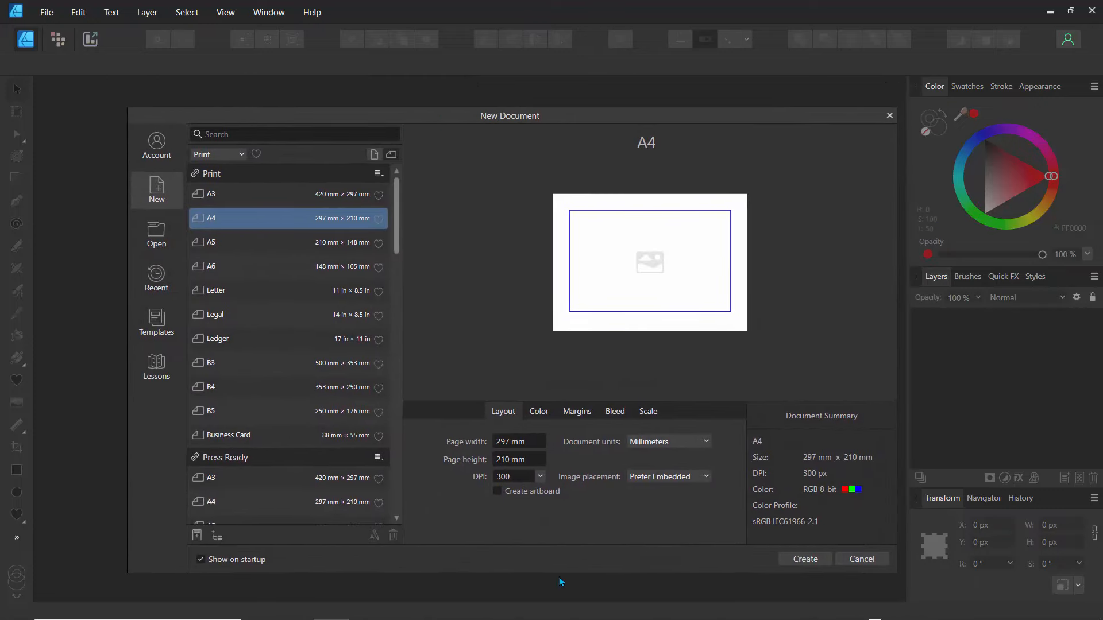
click(200, 560)
click(200, 561)
Browse the Photo, Web and Devices page presets, and return to the Print presets.
mouse_move(396, 221)
mouse_down()
mouse_move(396, 350)
mouse_move(396, 217)
mouse_up()
click(226, 159)
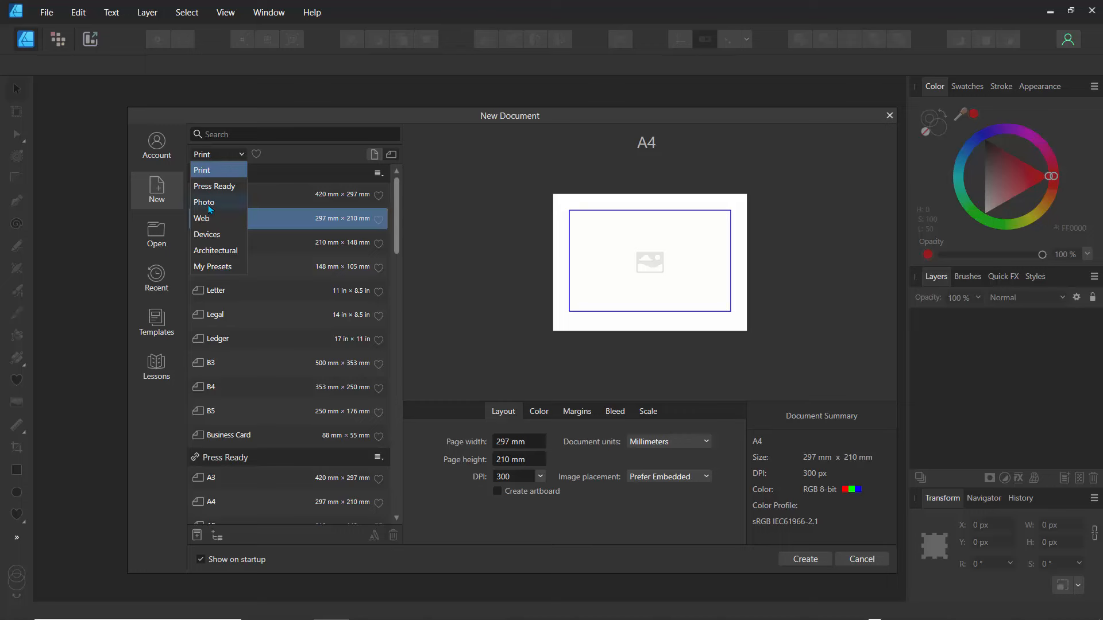
click(209, 203)
click(222, 157)
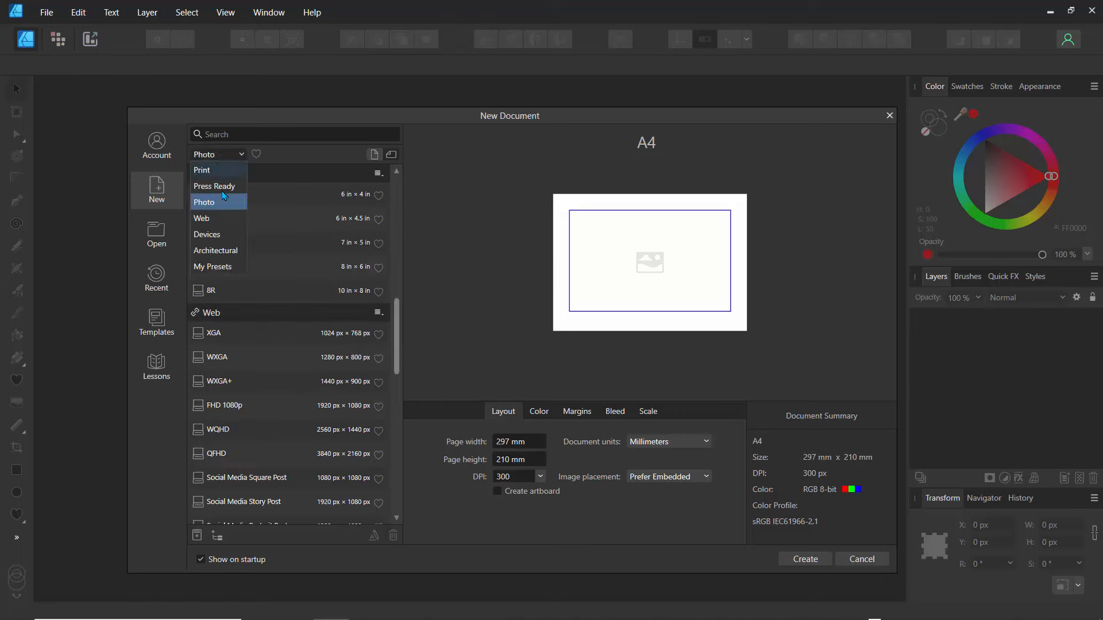
click(224, 199)
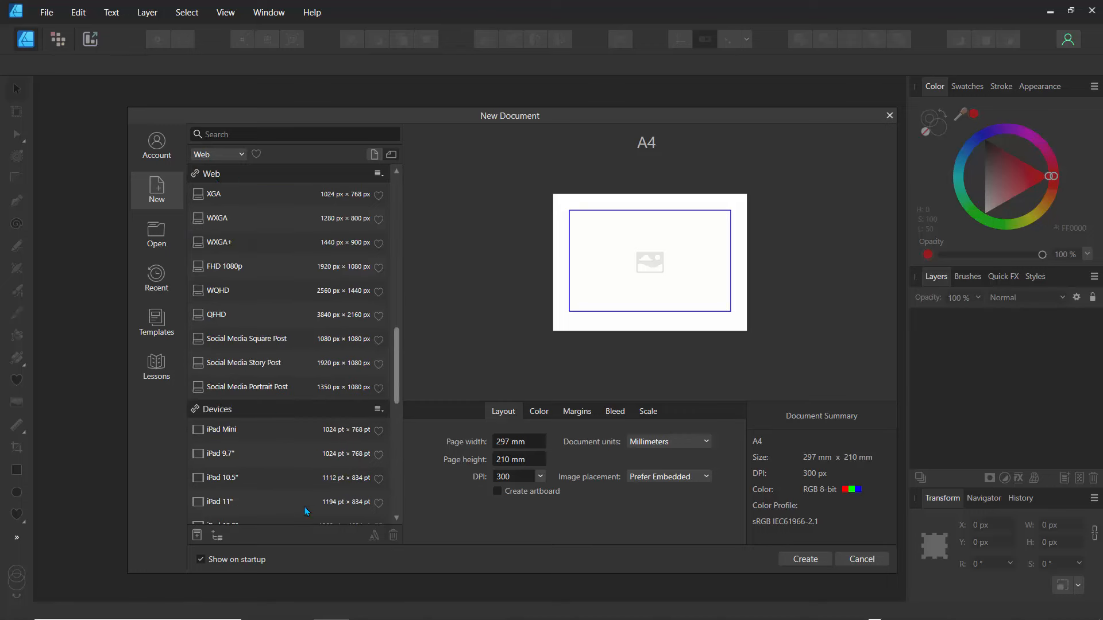
drag(394, 377, 393, 410)
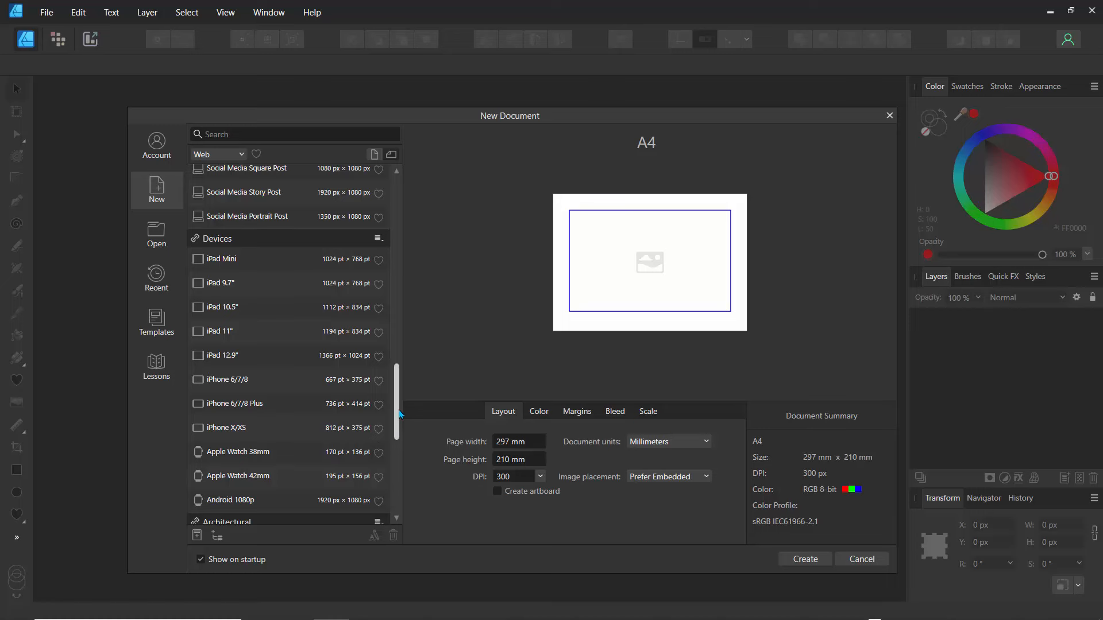
drag(398, 411, 394, 217)
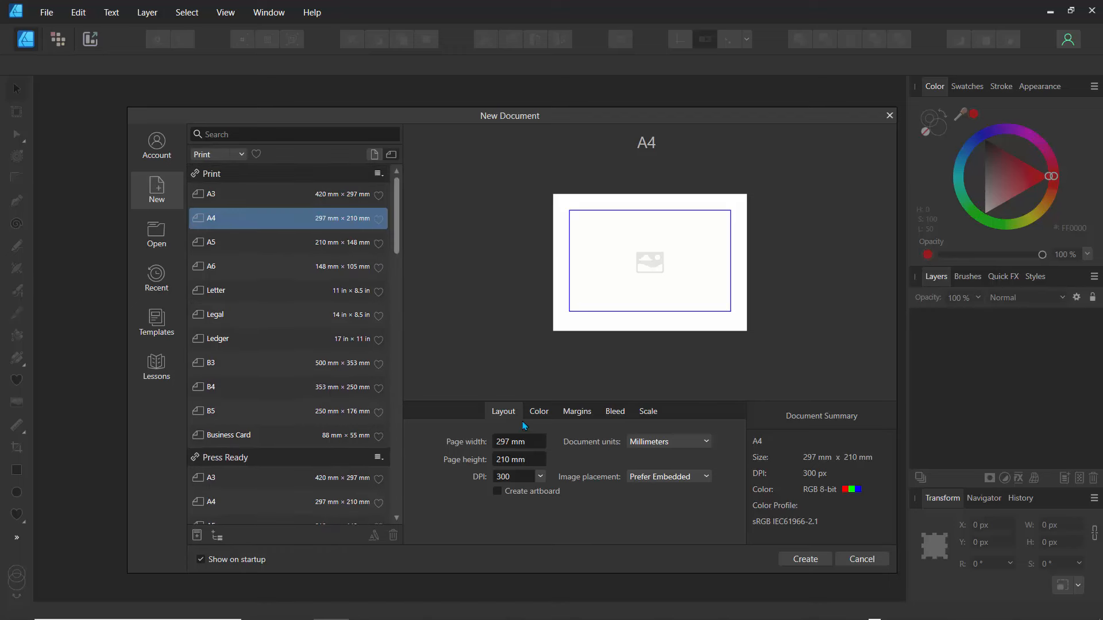
Review the available document units and set the new A4 document's color format to CMYK/8.
click(675, 445)
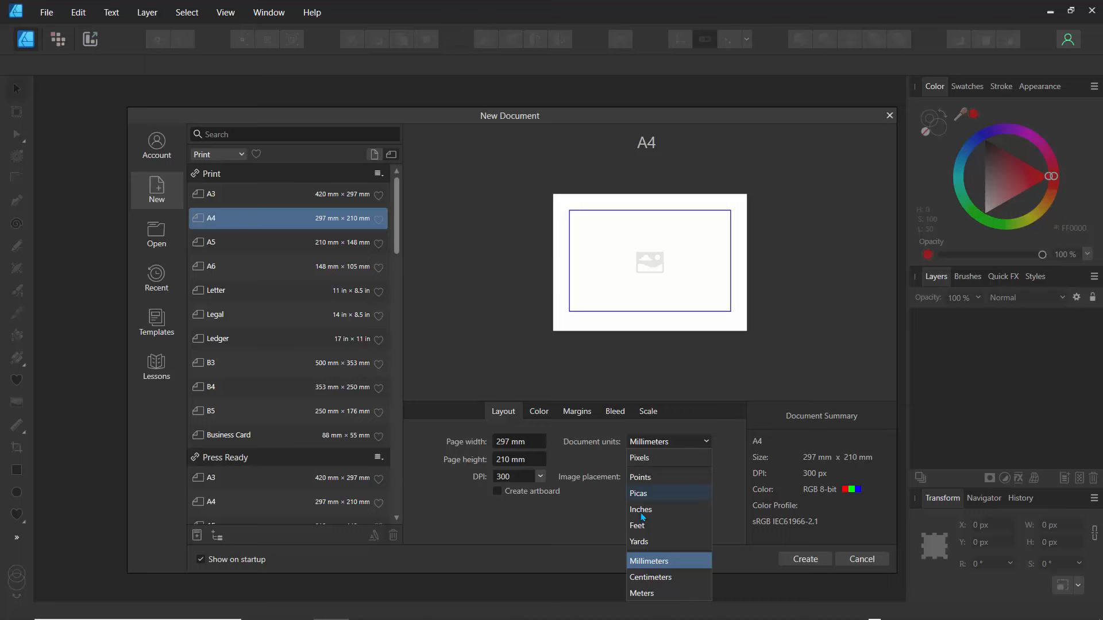
click(653, 448)
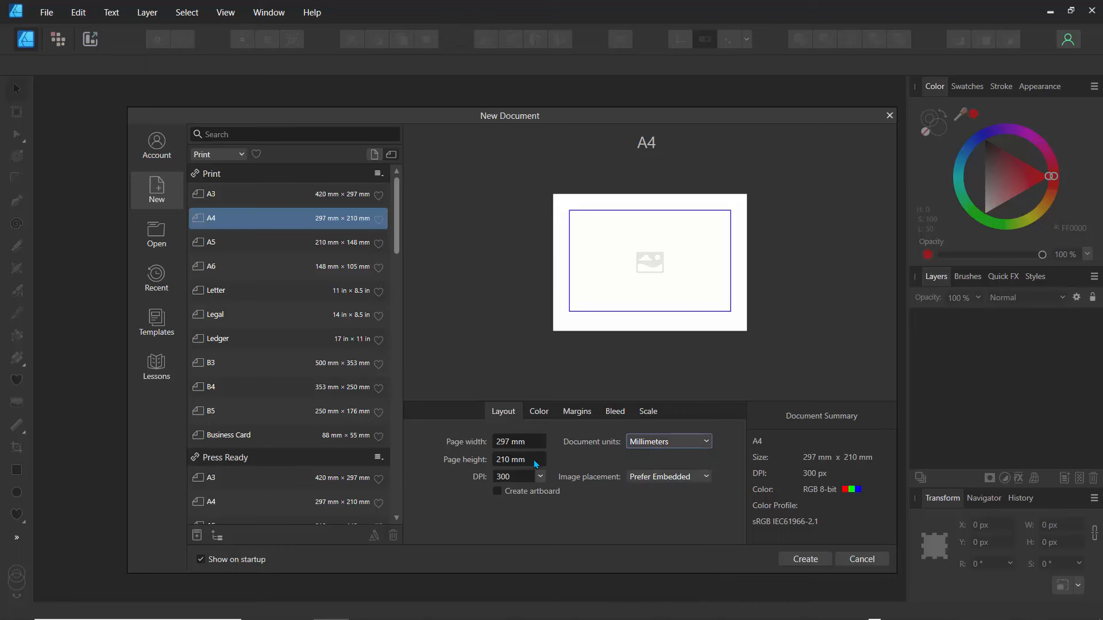
click(538, 414)
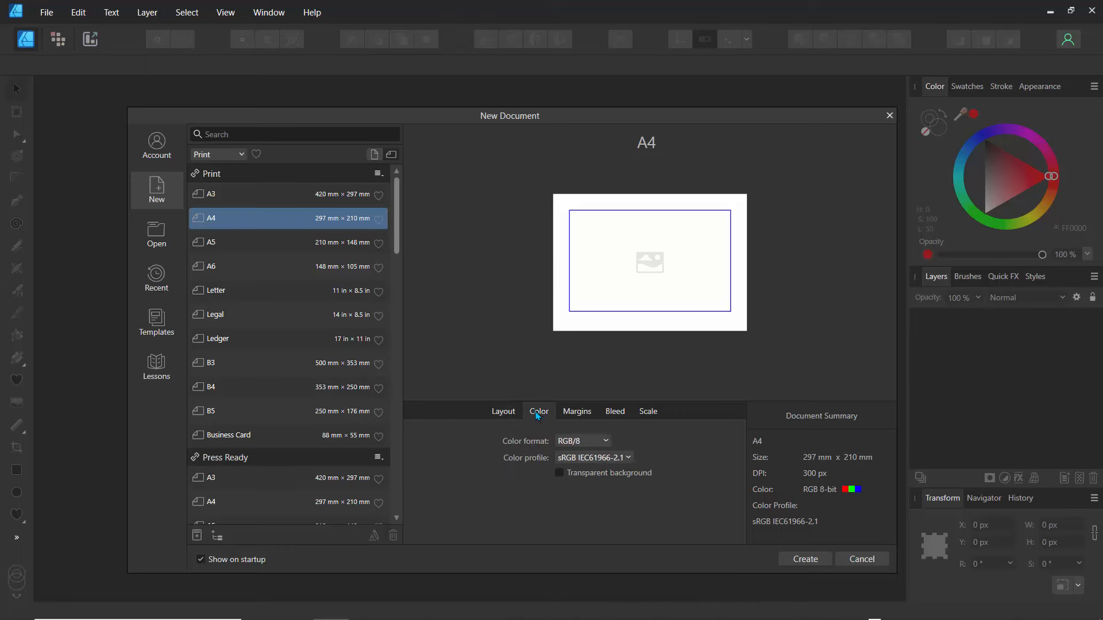
click(600, 443)
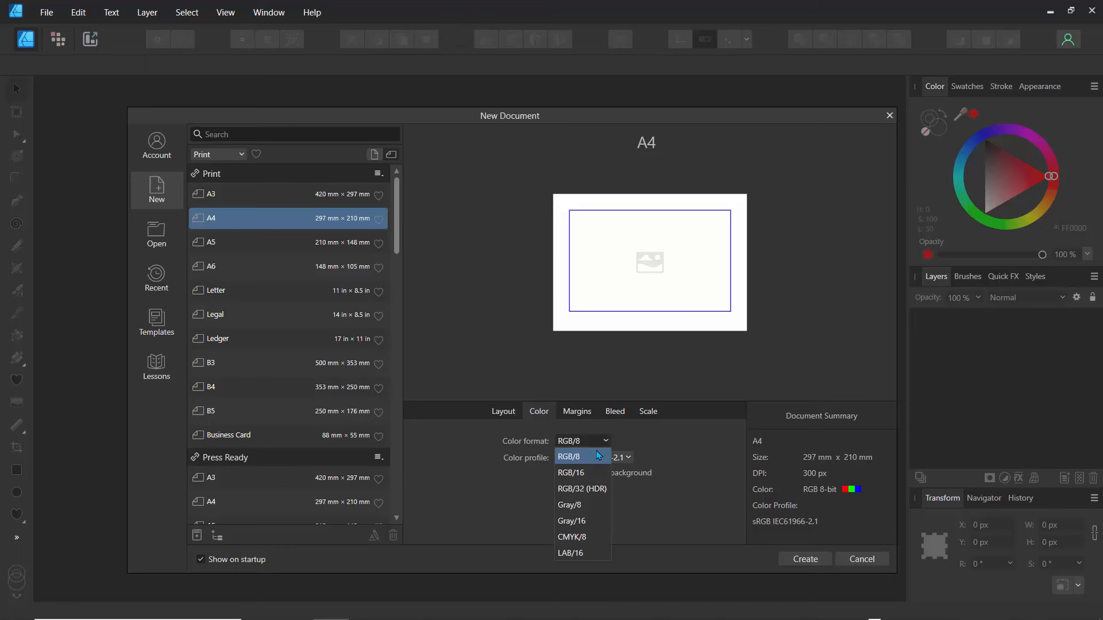
click(573, 537)
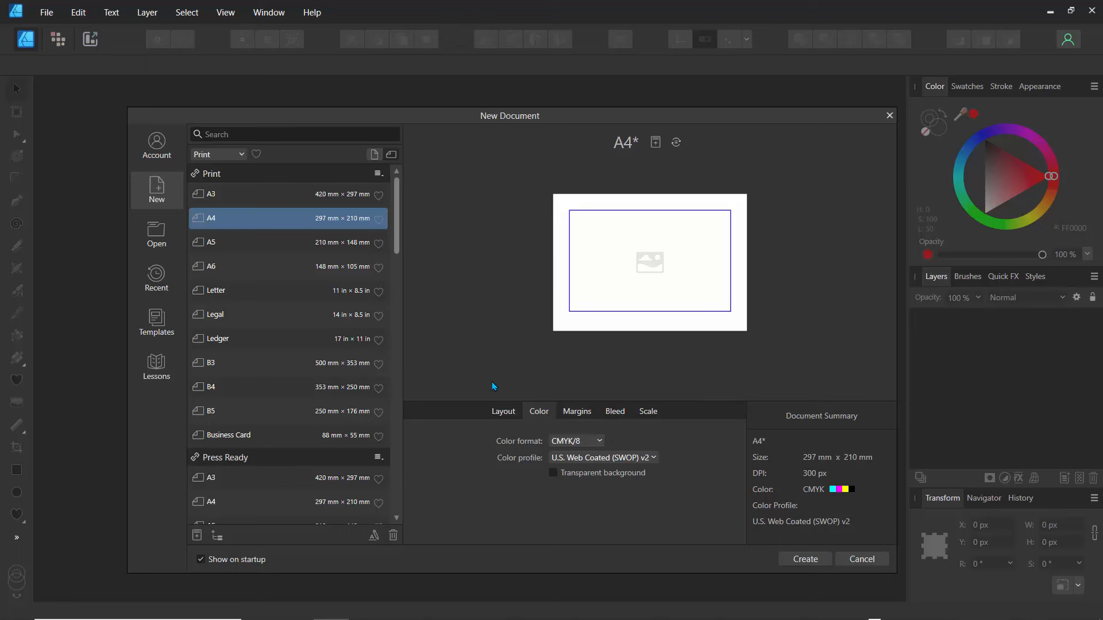
Review the margins, bleed, scale and layout settings, and create the A4 document.
click(578, 413)
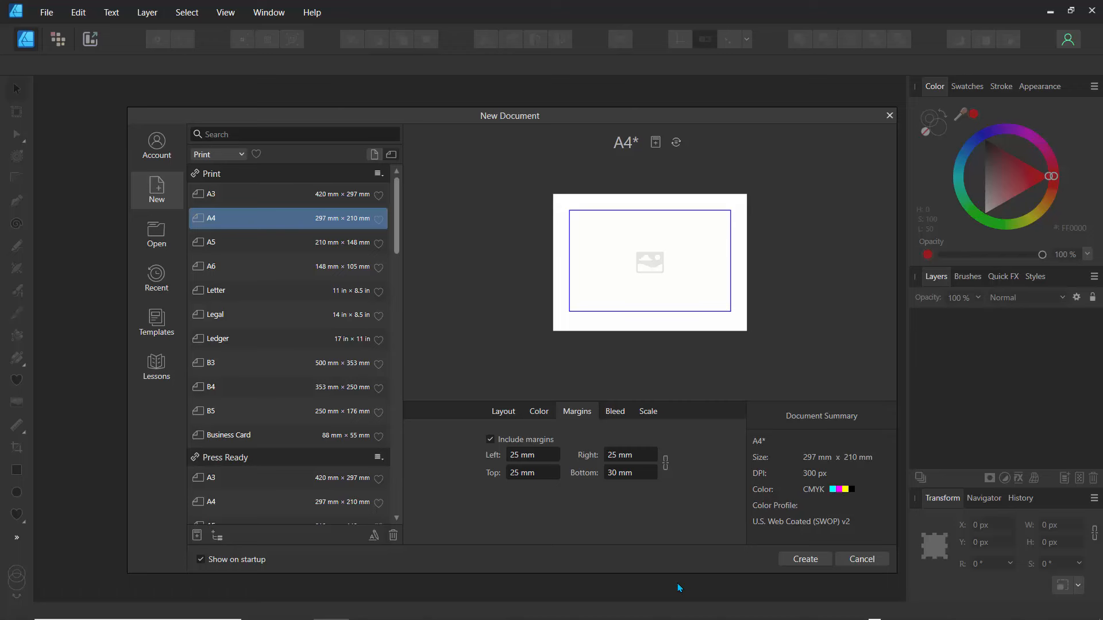
click(614, 413)
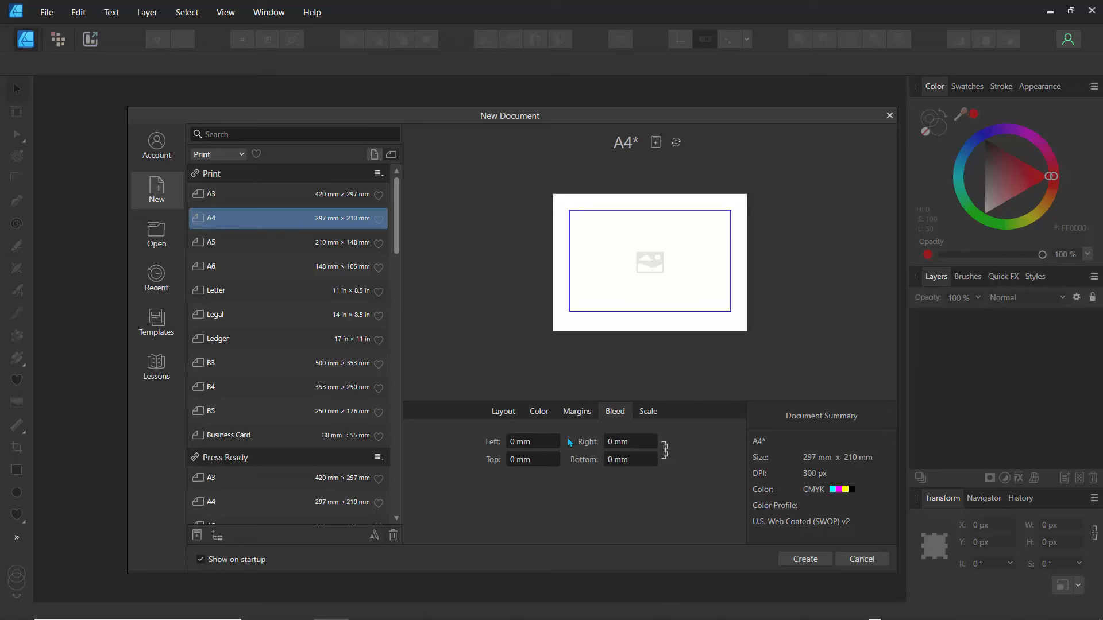
click(650, 414)
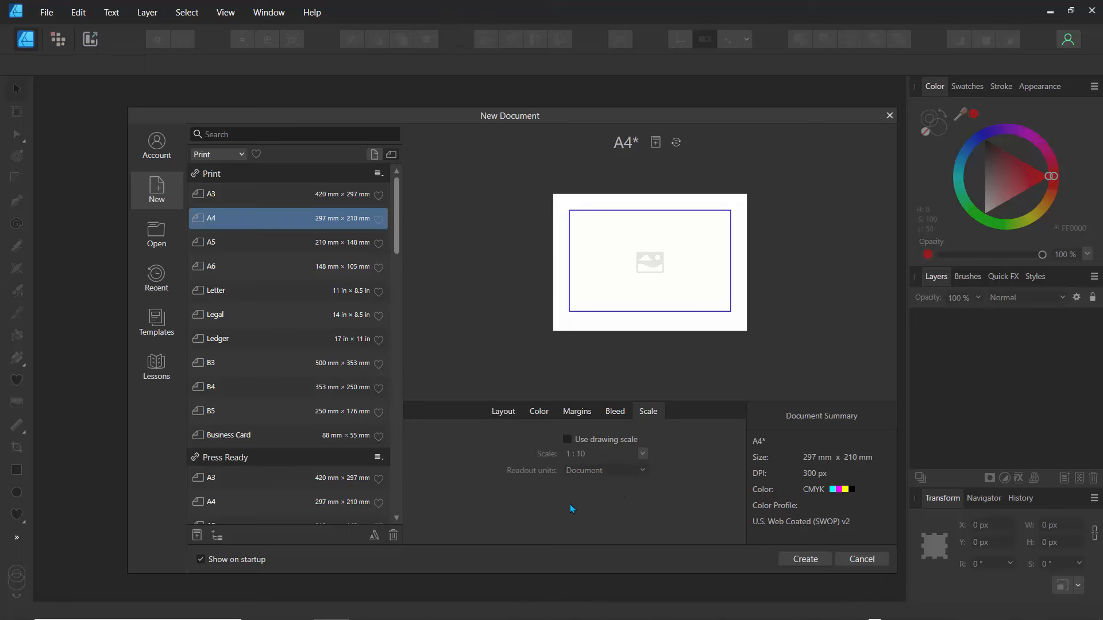
click(504, 417)
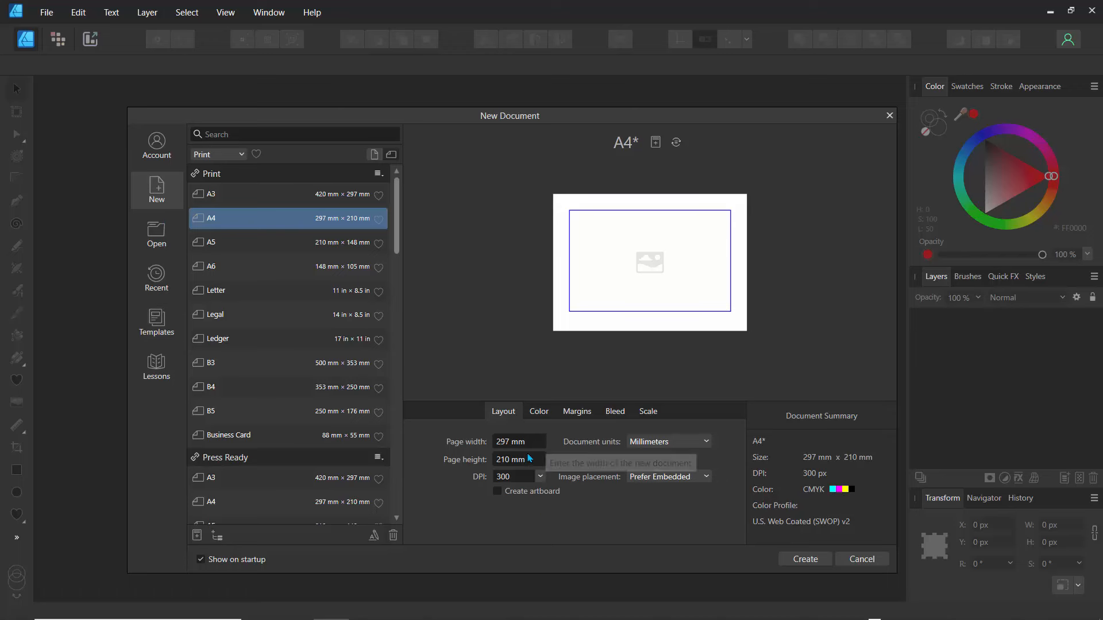
click(796, 557)
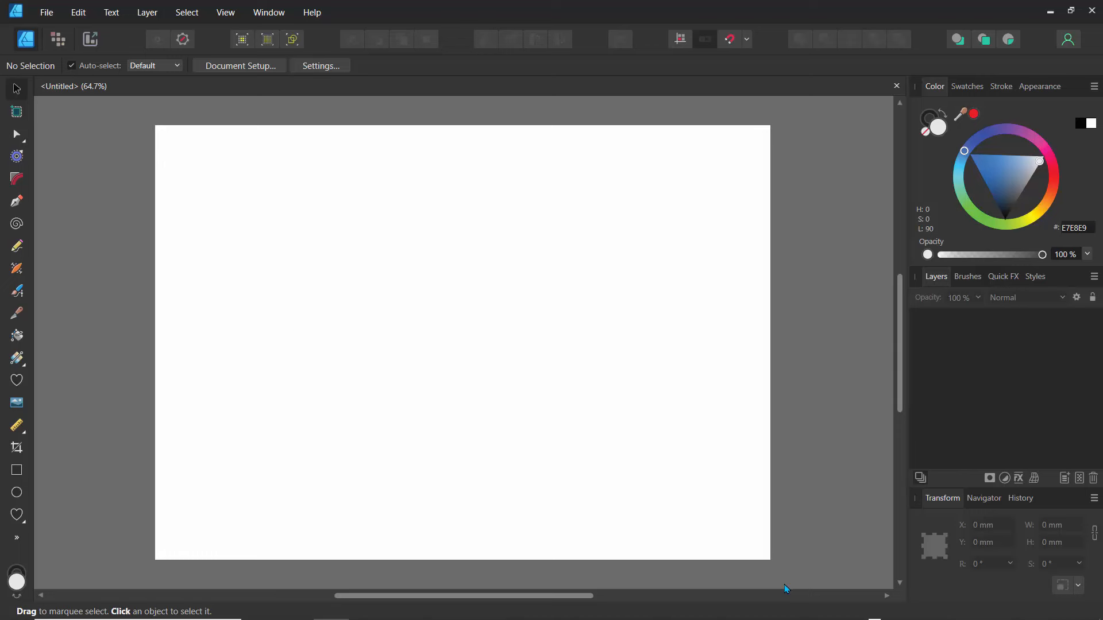
Open the document setup and review its page preset, color, margins, bleed and scale settings.
click(239, 67)
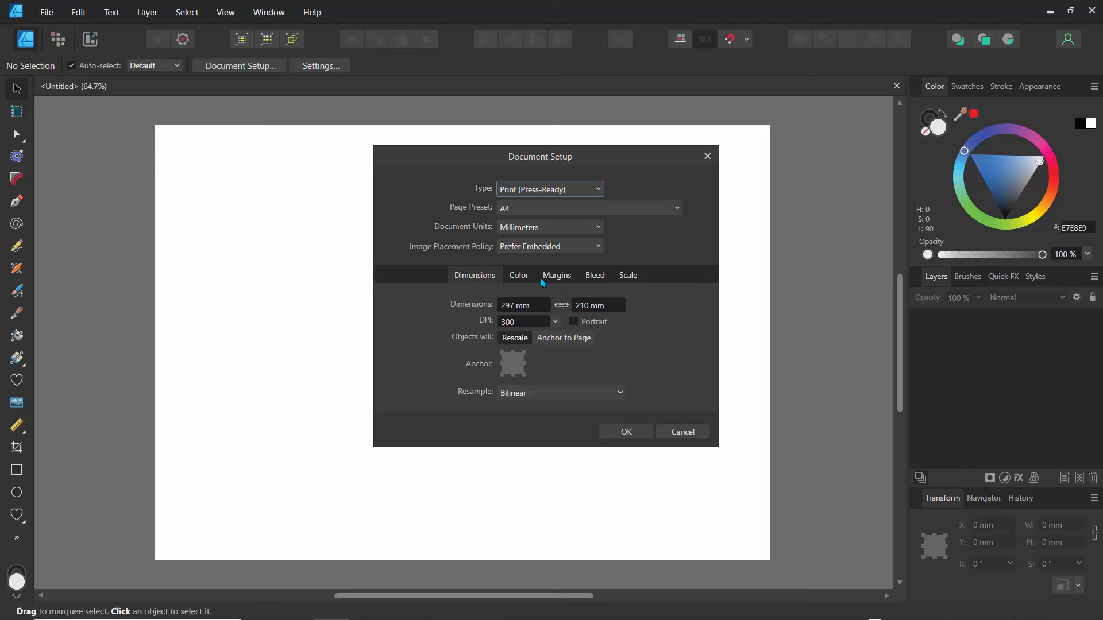
click(545, 211)
click(543, 214)
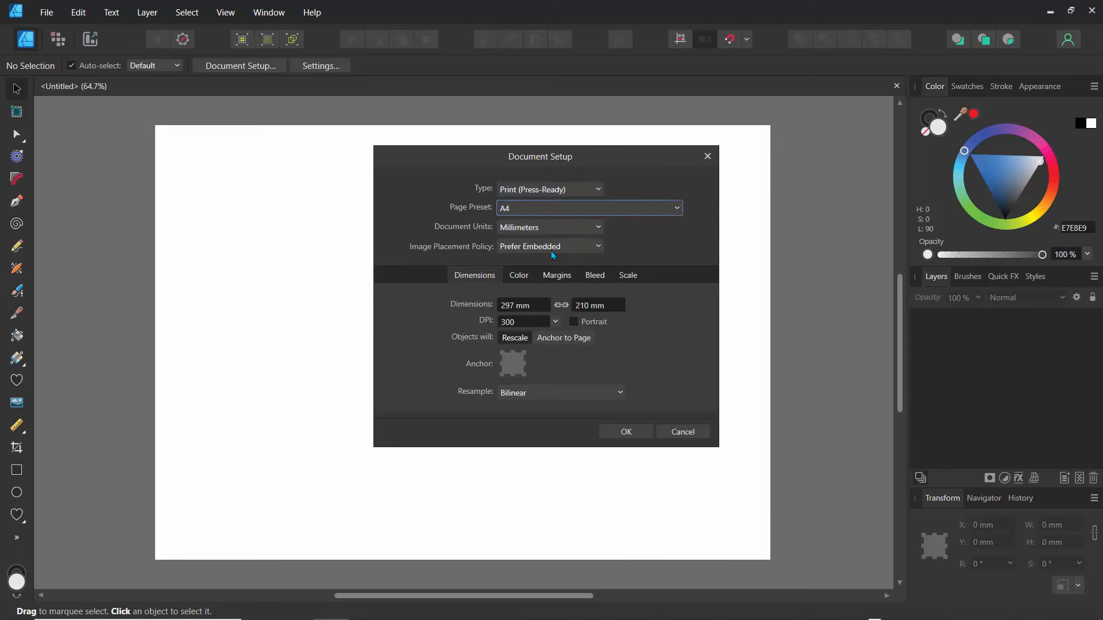
click(523, 281)
click(561, 277)
click(595, 275)
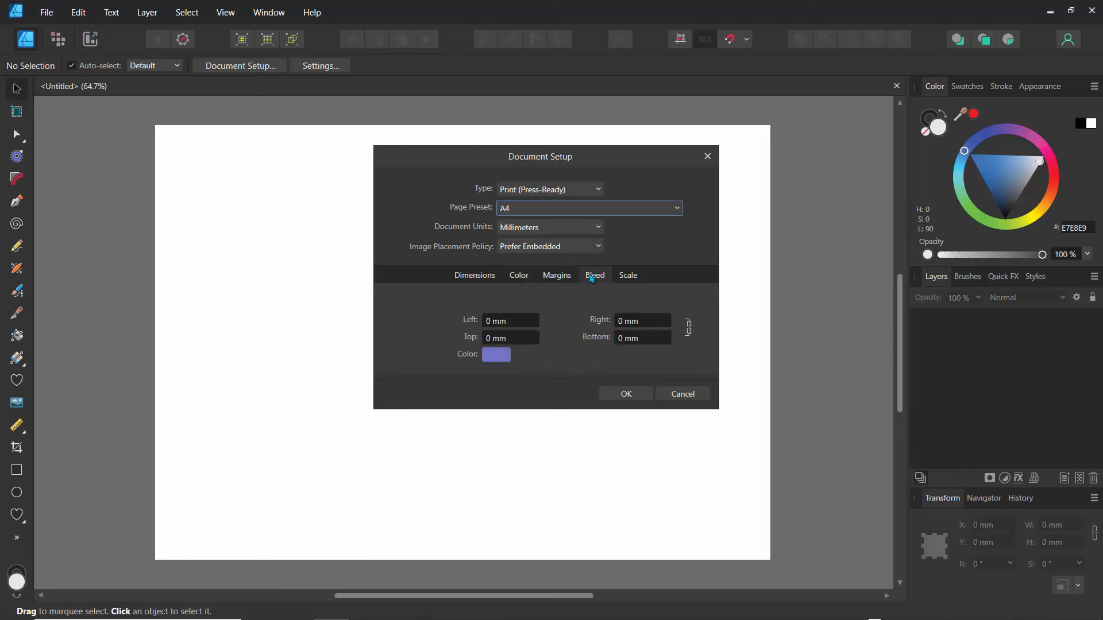
click(627, 275)
Change the document's color format to RGB/8 and apply the document setup.
click(519, 275)
click(530, 306)
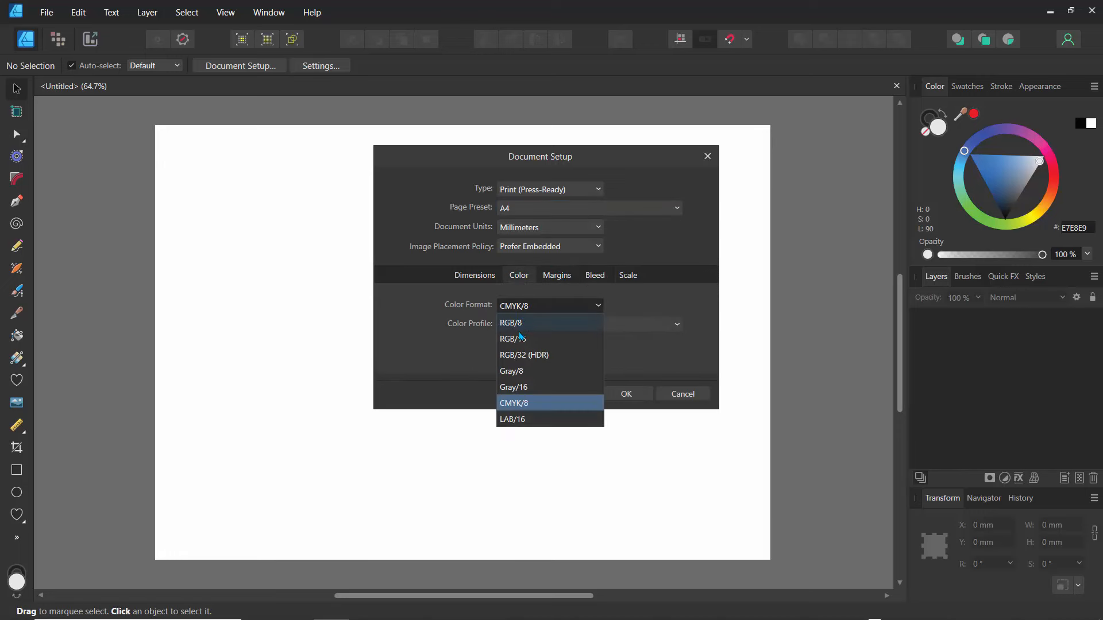
click(520, 323)
click(625, 396)
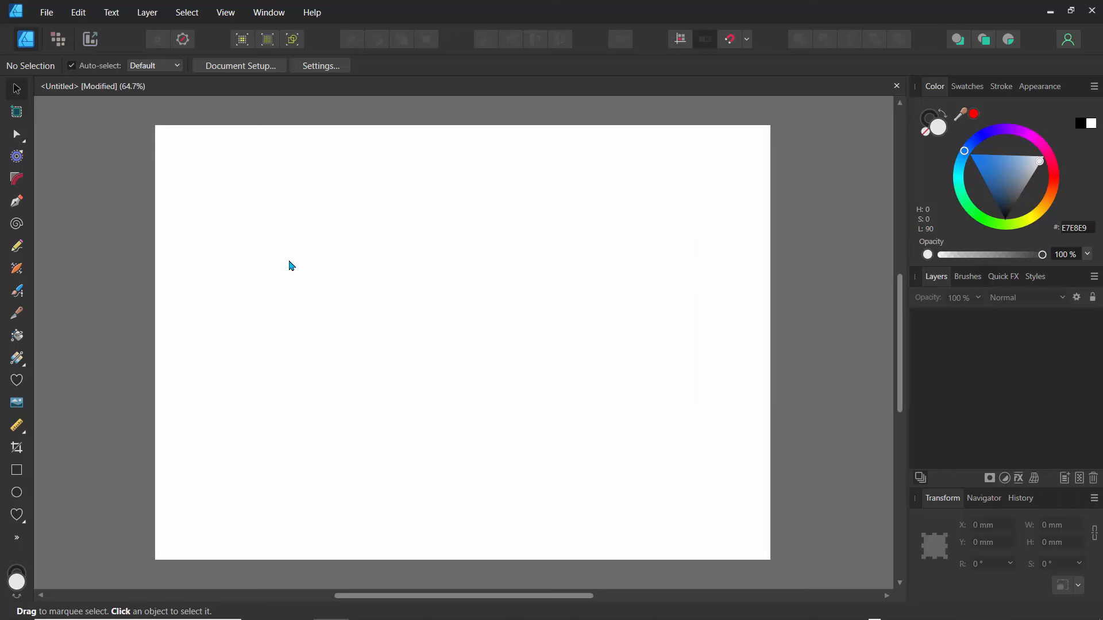
Darken the canvas surroundings by lowering the Background Gray Level in the User Interface settings.
click(316, 65)
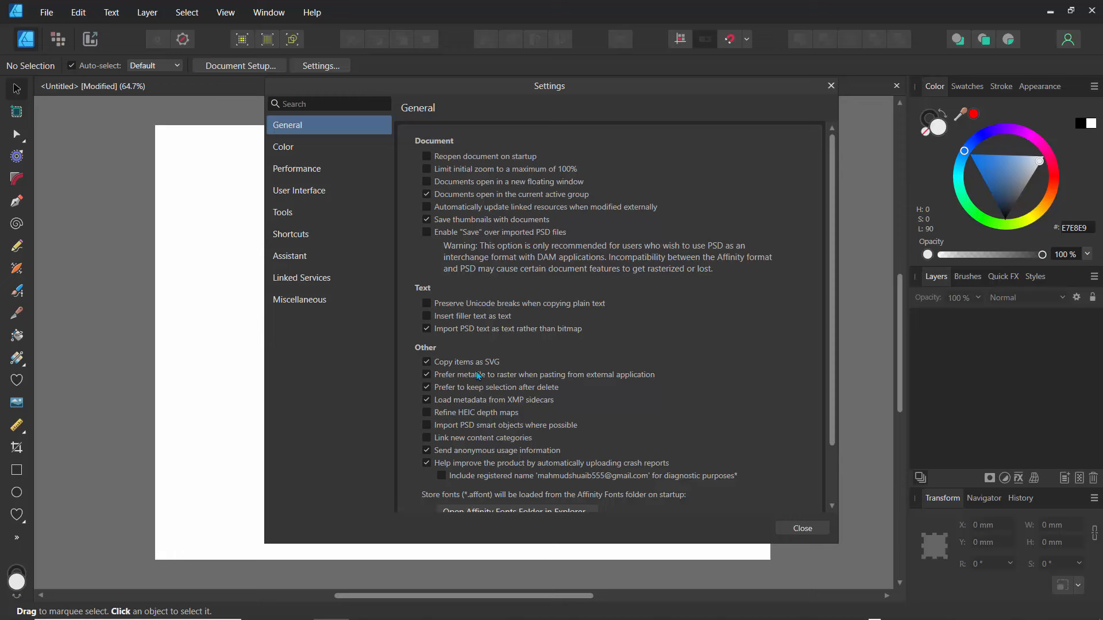
click(292, 197)
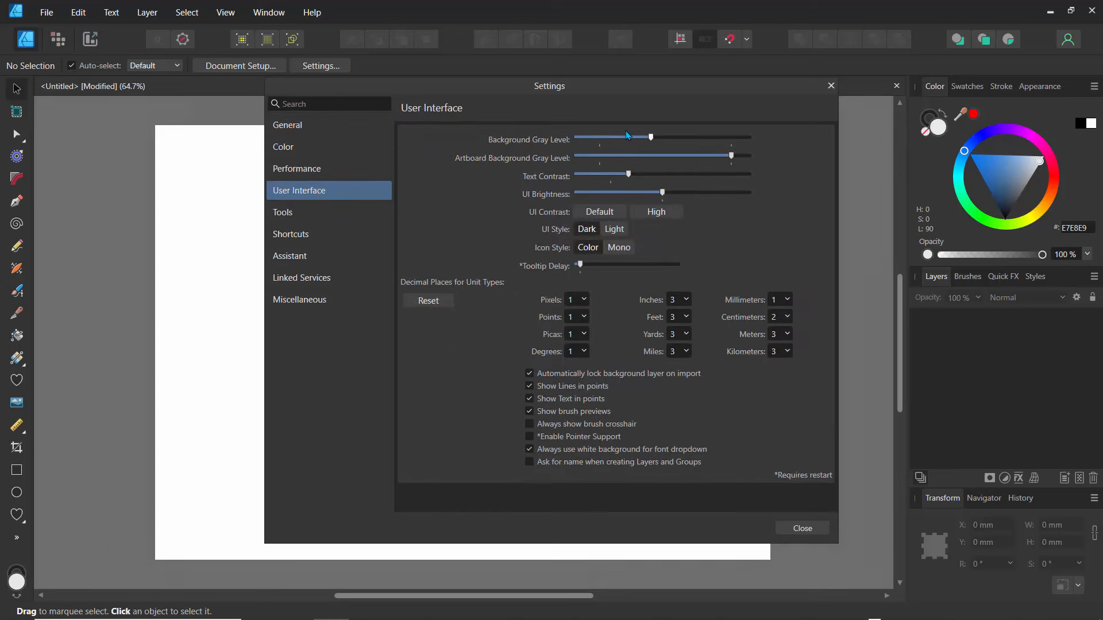
drag(650, 137, 609, 139)
Review the Tools and Performance settings and close the settings.
click(297, 212)
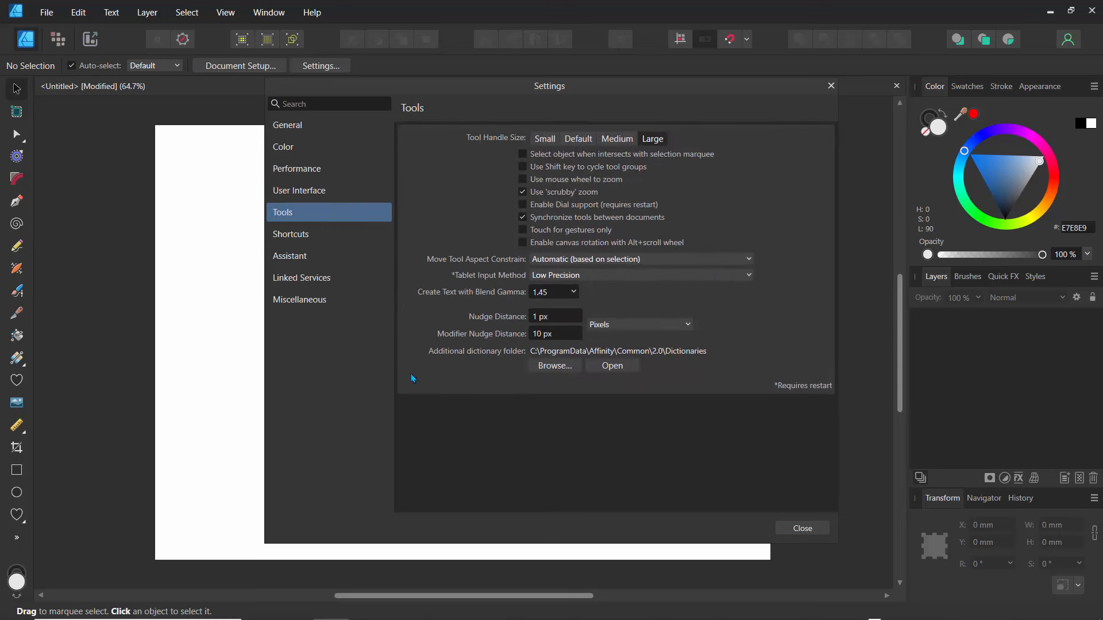
click(315, 173)
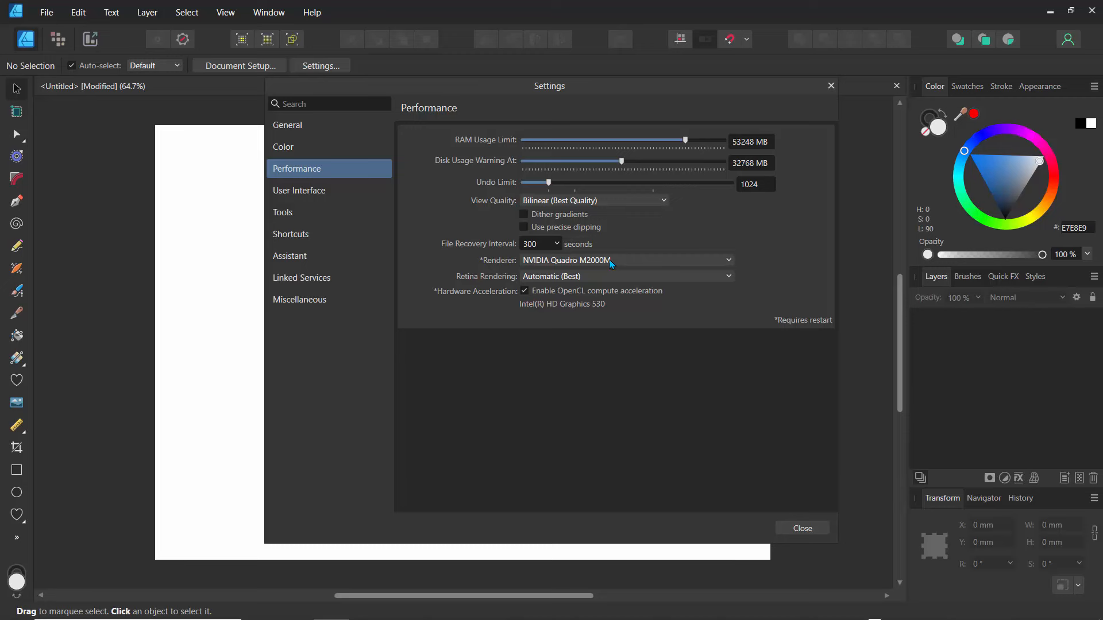
click(830, 86)
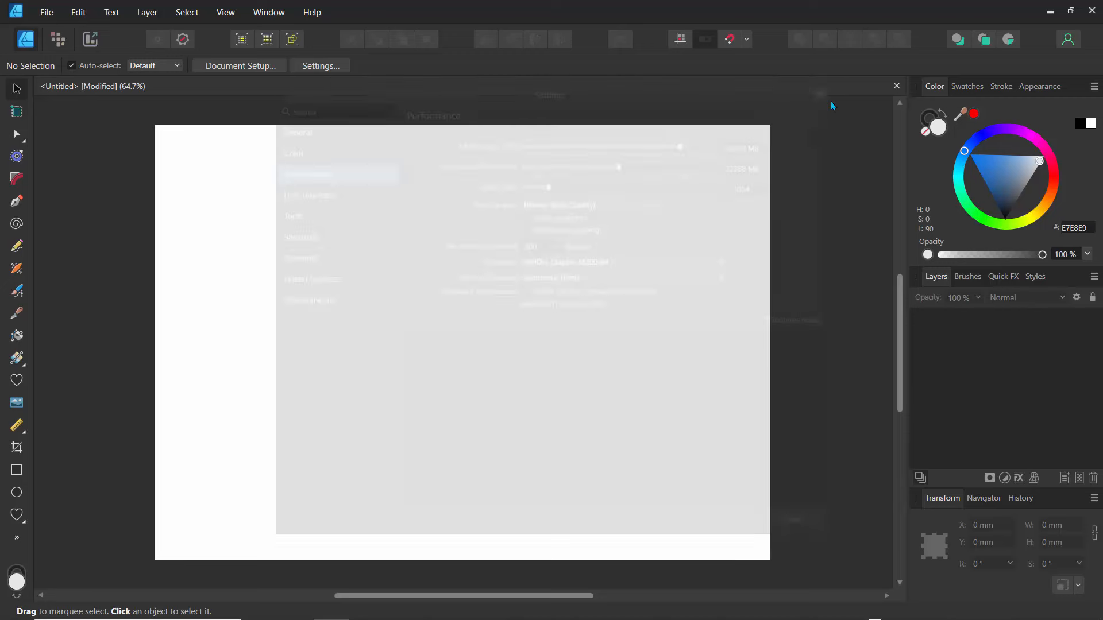
Reopen the application settings, look over the General options and close them.
click(46, 14)
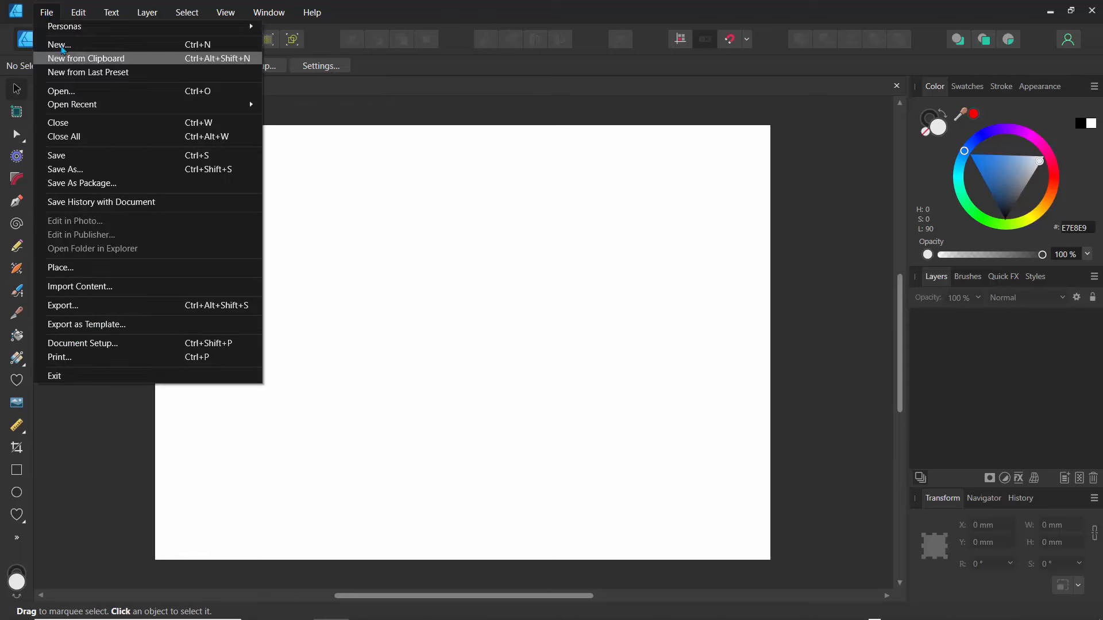
mouse_move(78, 13)
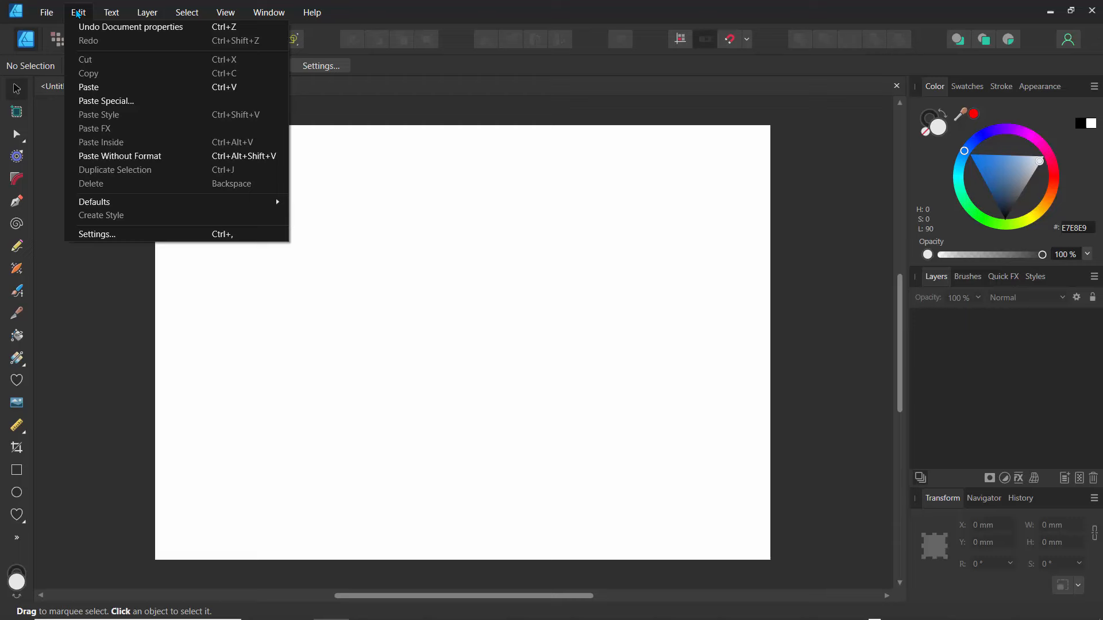
click(97, 235)
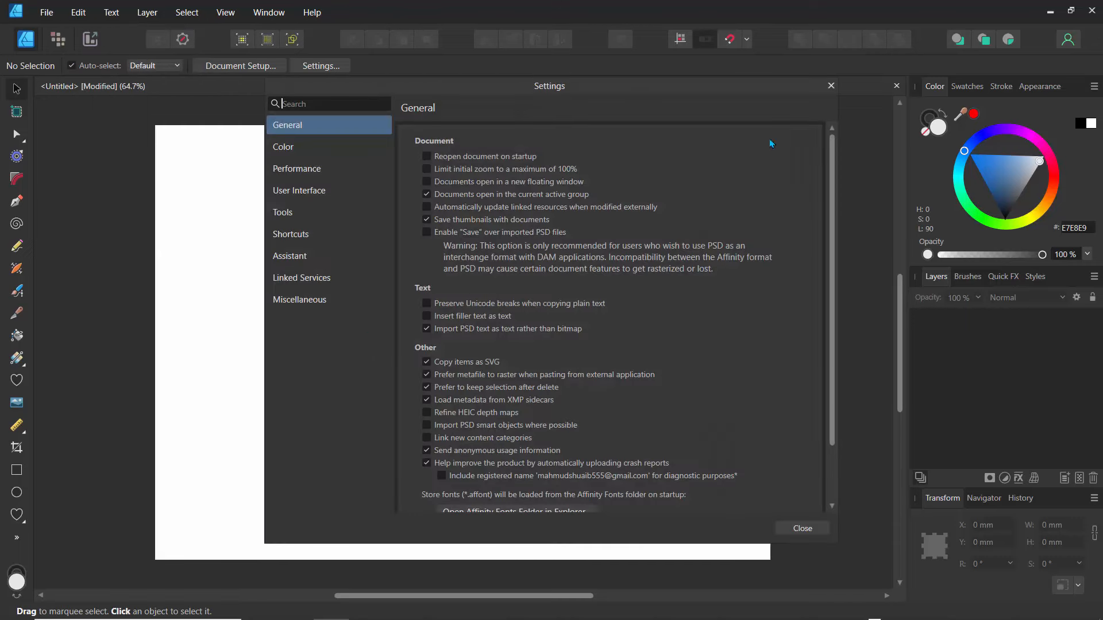
click(831, 86)
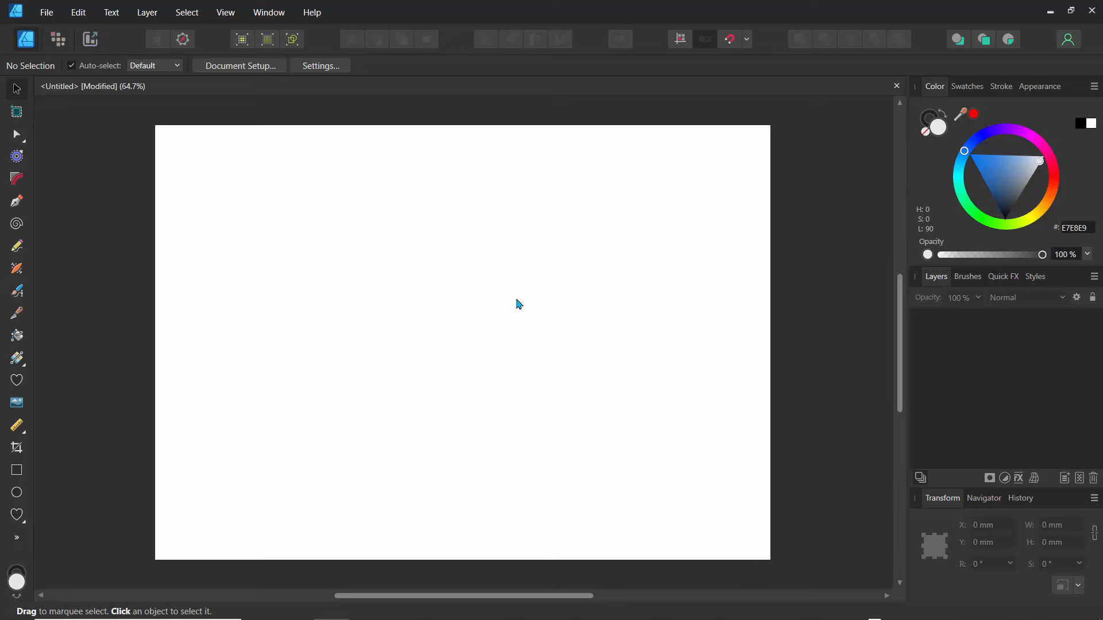
key(ctrl+plus)
key(ctrl+minus)
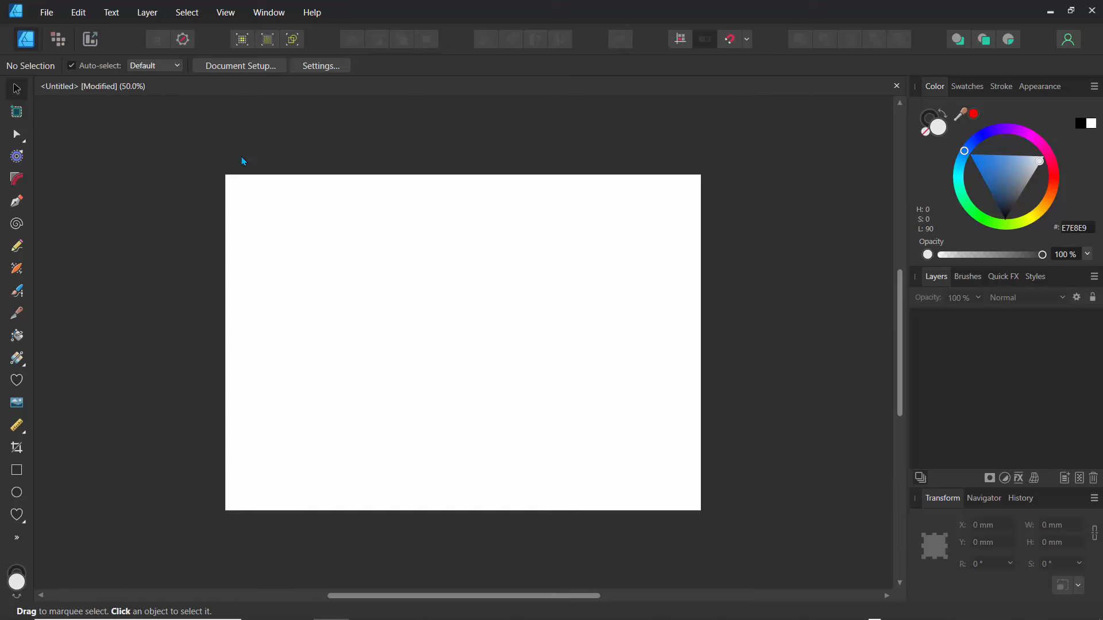
click(79, 14)
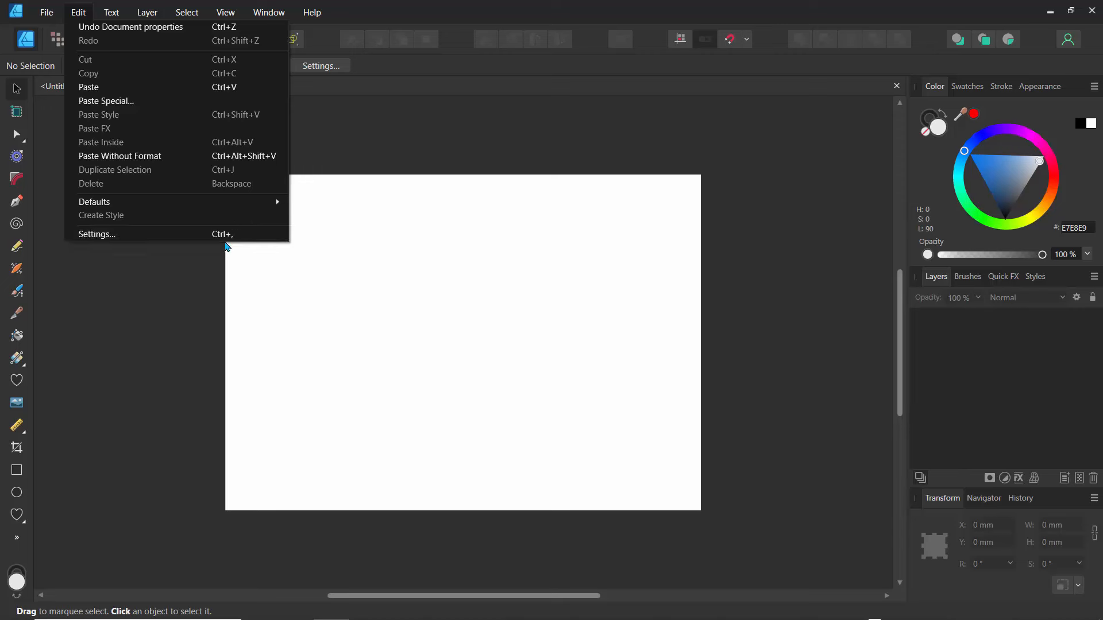
click(117, 336)
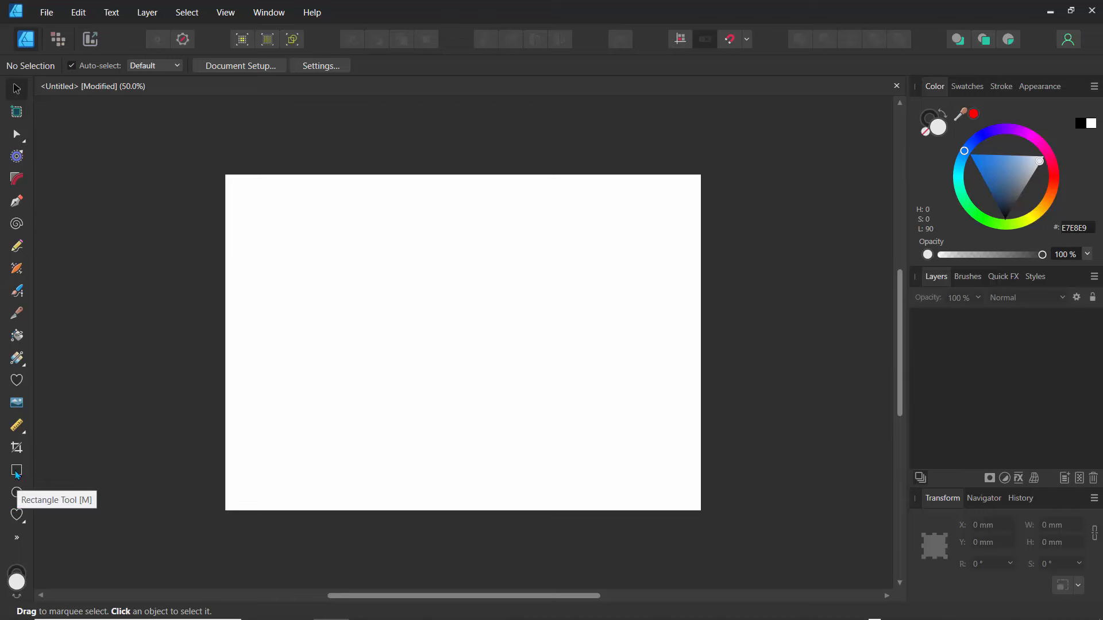
Draw a rounded rectangle about 116 × 44 mm in the upper left part of the page.
click(20, 519)
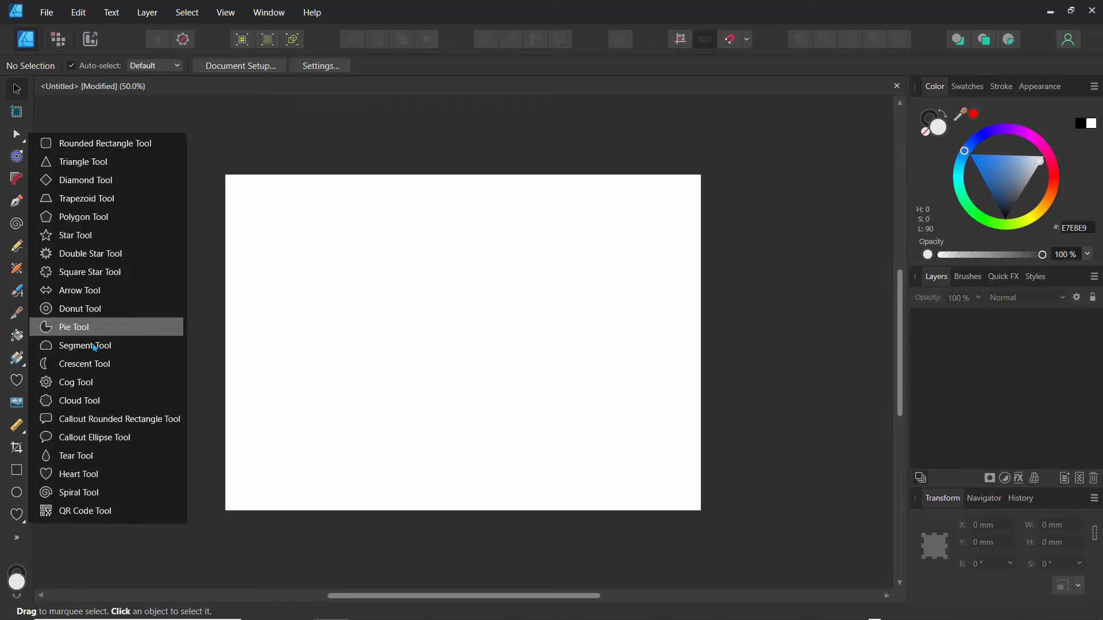
click(75, 144)
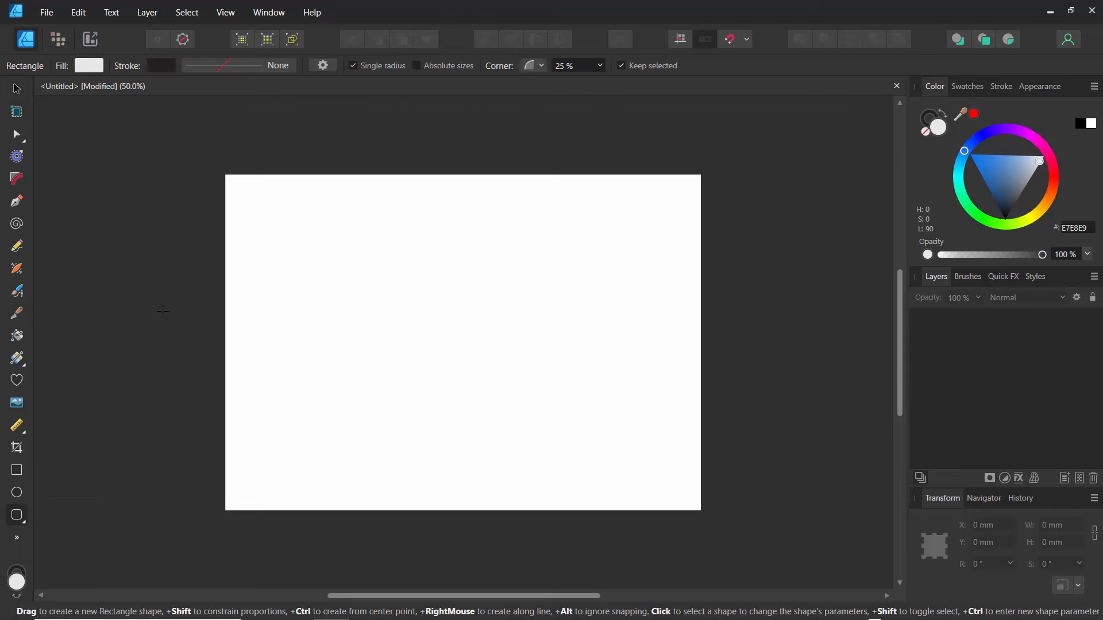
drag(277, 235, 457, 299)
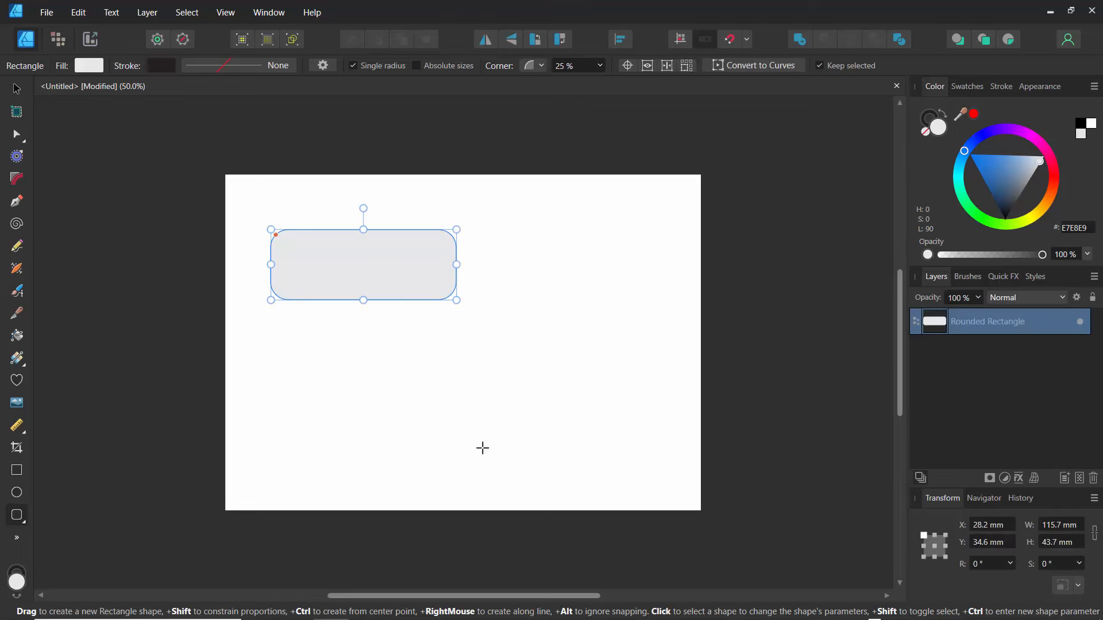
Give the rounded rectangle a 7.9 pt stroke and a blue-gray fill (ADB4BD).
click(222, 69)
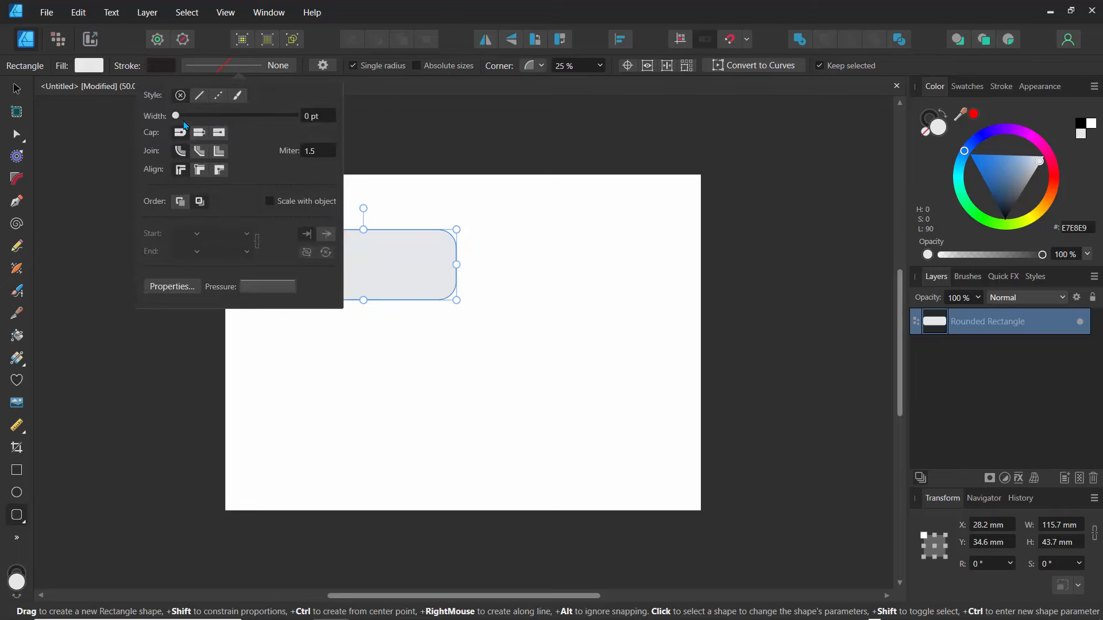
mouse_move(176, 116)
mouse_down()
mouse_move(226, 121)
mouse_move(221, 131)
mouse_up()
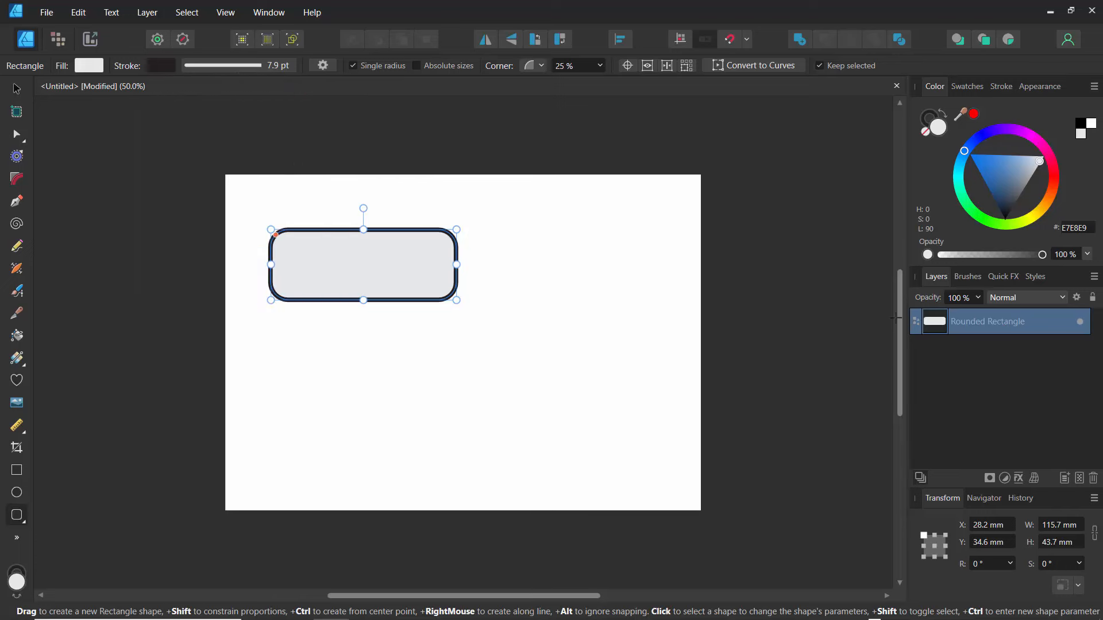
mouse_move(1011, 164)
mouse_down()
mouse_move(1005, 178)
mouse_move(1029, 172)
mouse_up()
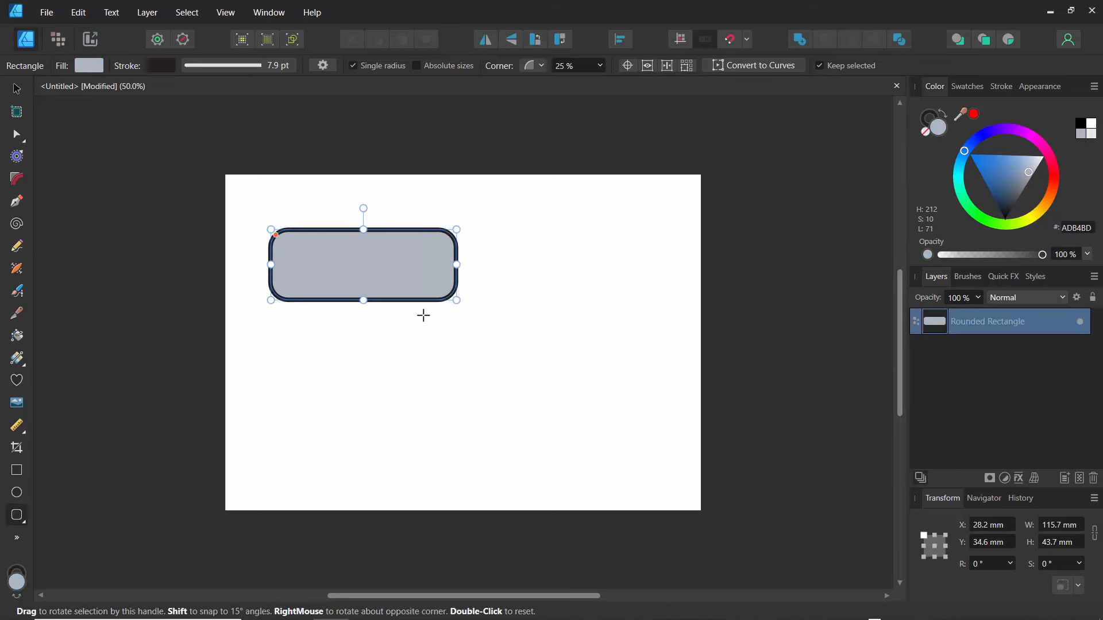
Draw a second rounded rectangle about 116 × 34 mm below the first and give it a khaki fill (A7A178).
drag(343, 328, 531, 384)
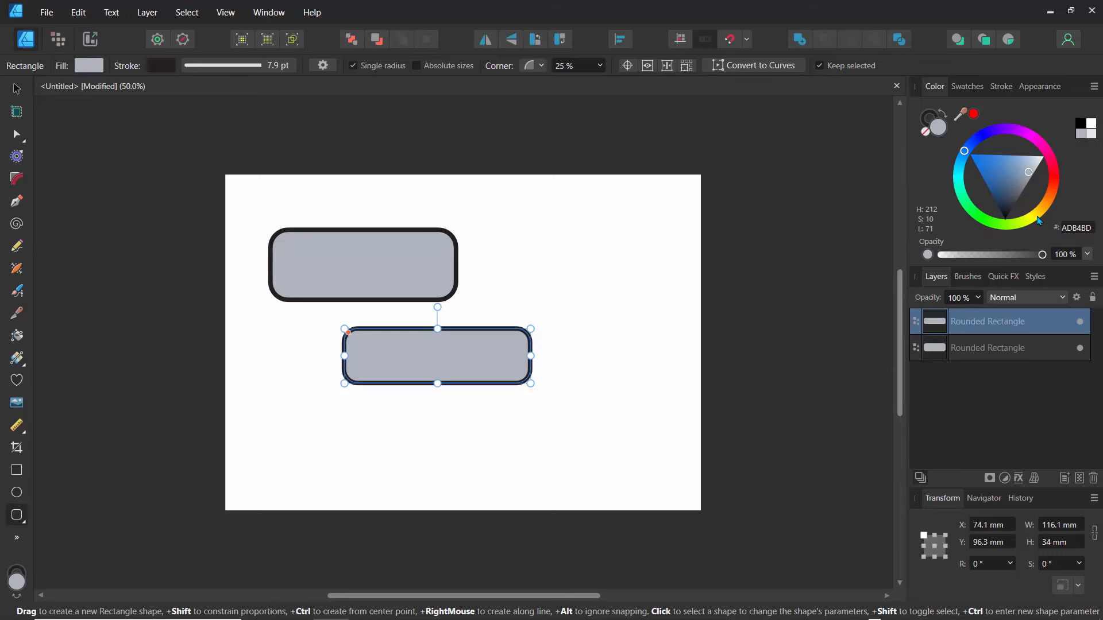
drag(1038, 217, 996, 171)
Color the second rectangle's stroke bright yellow from the Colors swatch palette, after trying a dark green and other swatches.
click(162, 66)
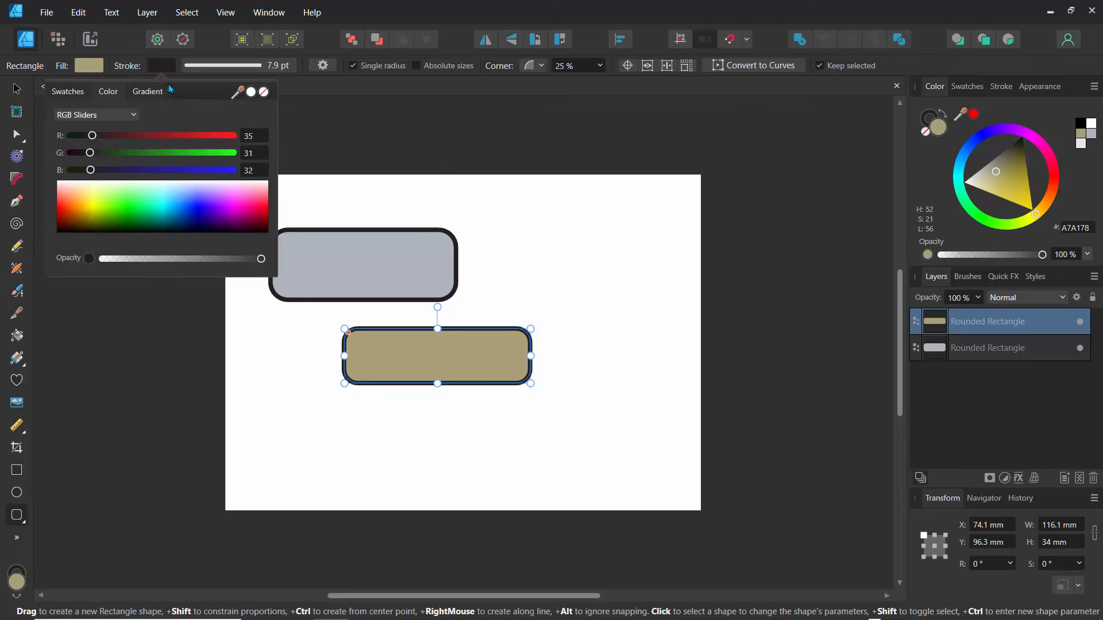
mouse_move(96, 142)
mouse_down()
mouse_move(133, 142)
mouse_move(101, 143)
mouse_move(105, 154)
mouse_up()
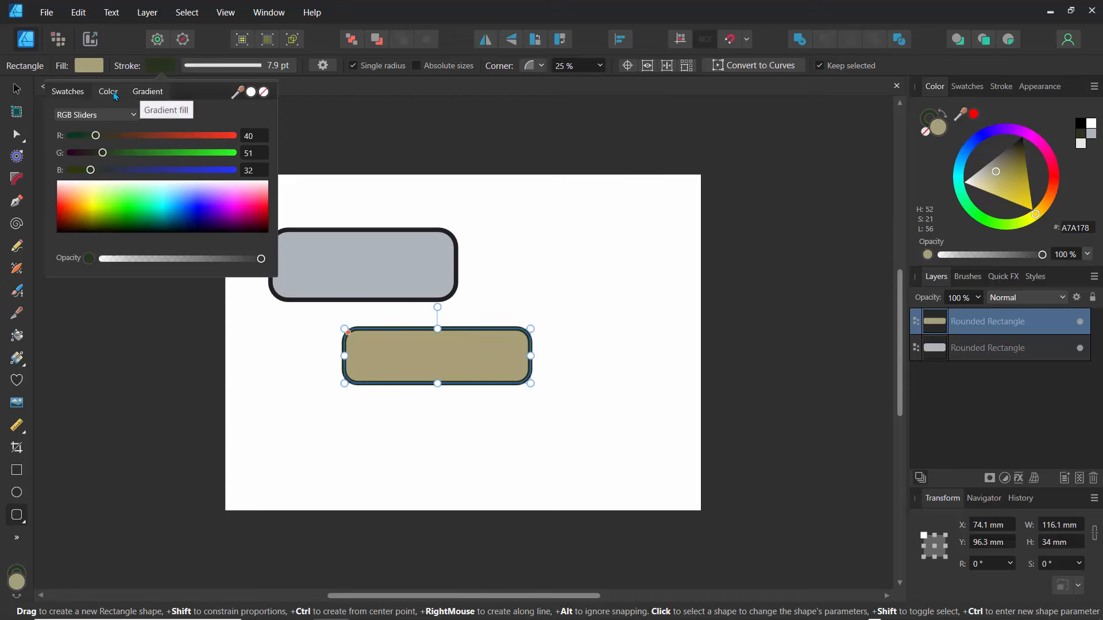
click(72, 96)
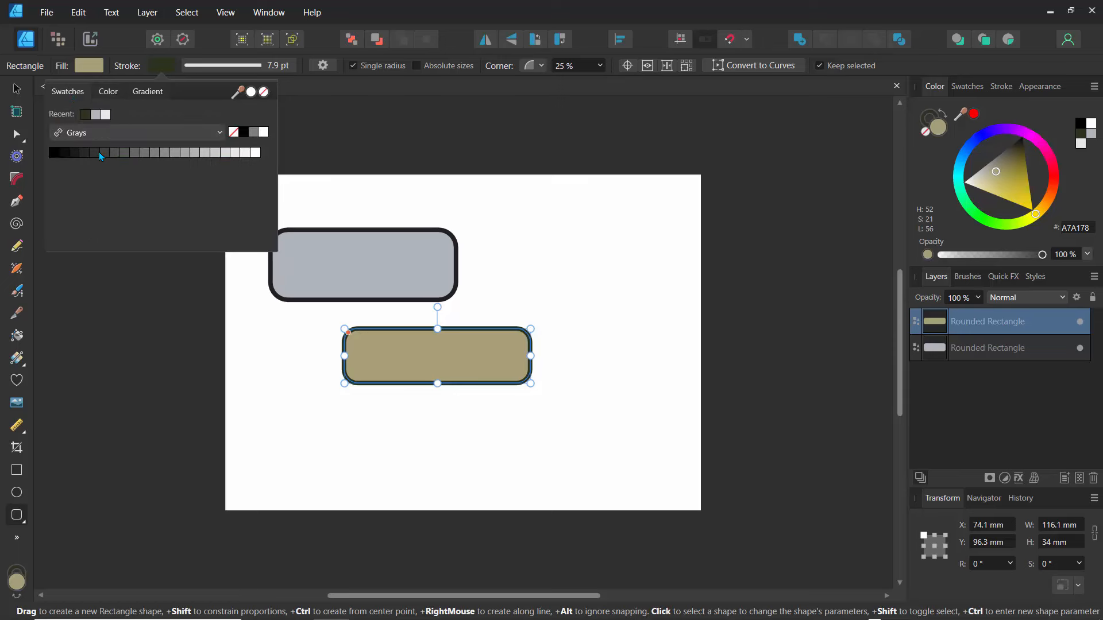
click(97, 135)
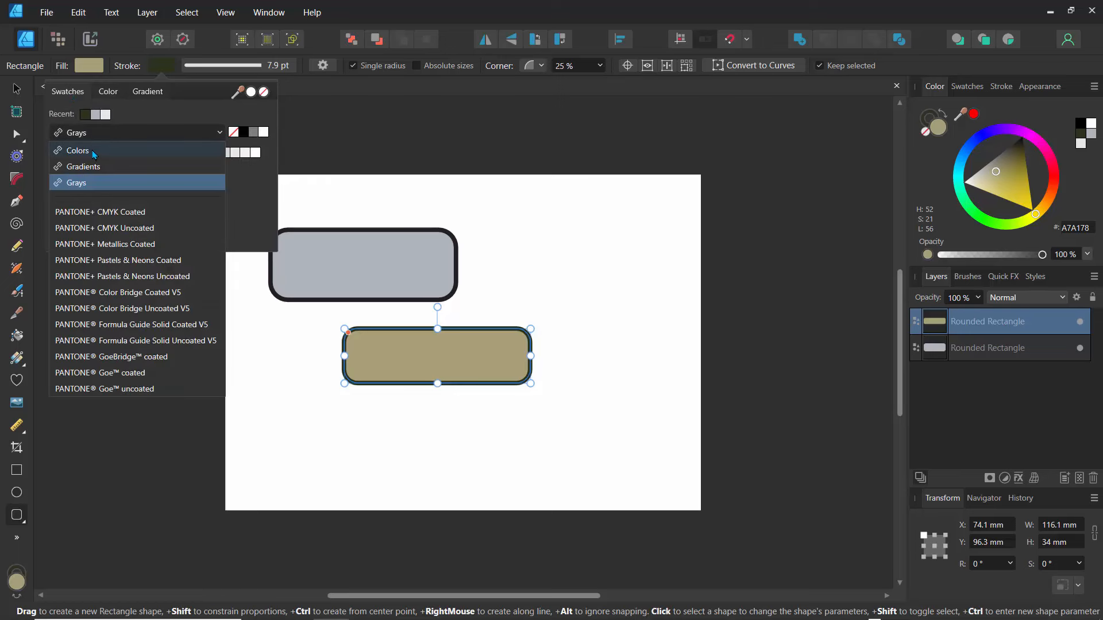
click(94, 154)
click(95, 154)
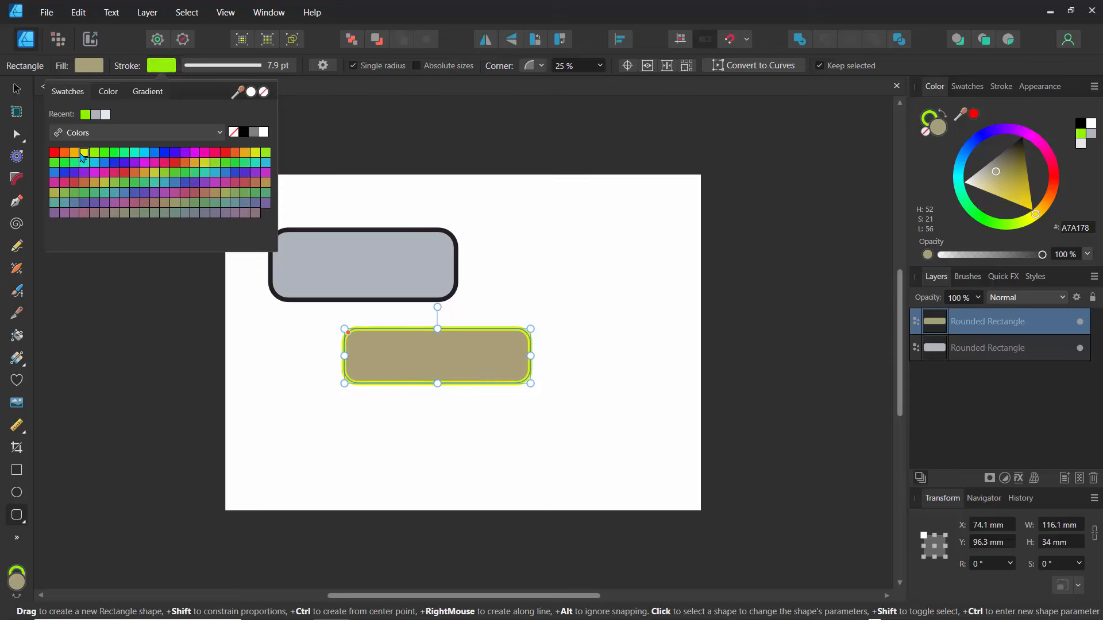
click(84, 154)
click(74, 154)
click(84, 162)
click(84, 153)
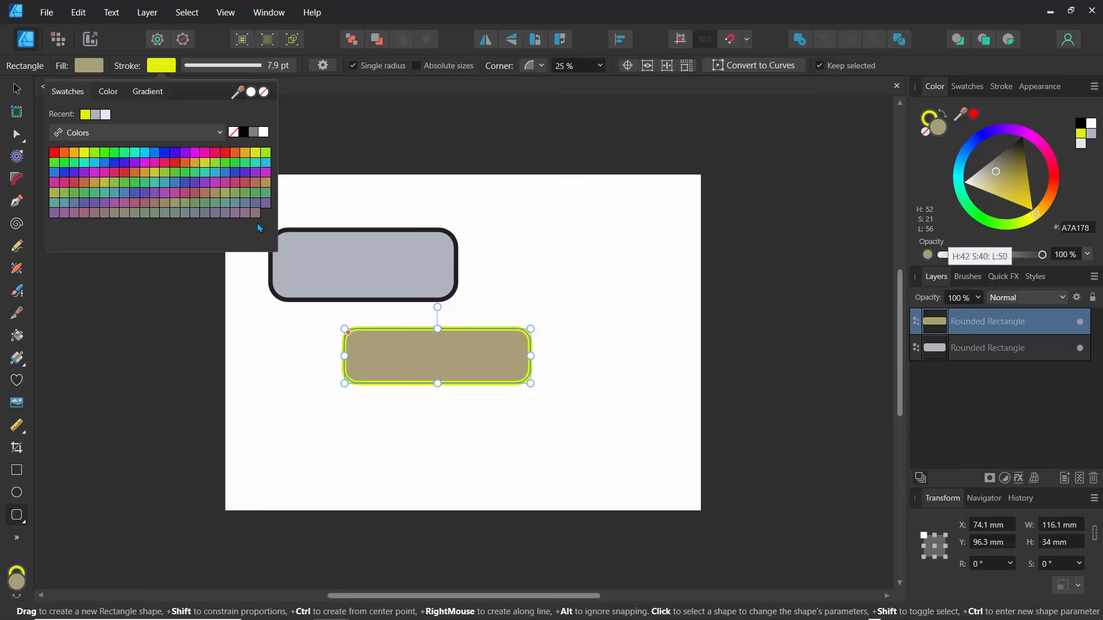
click(106, 91)
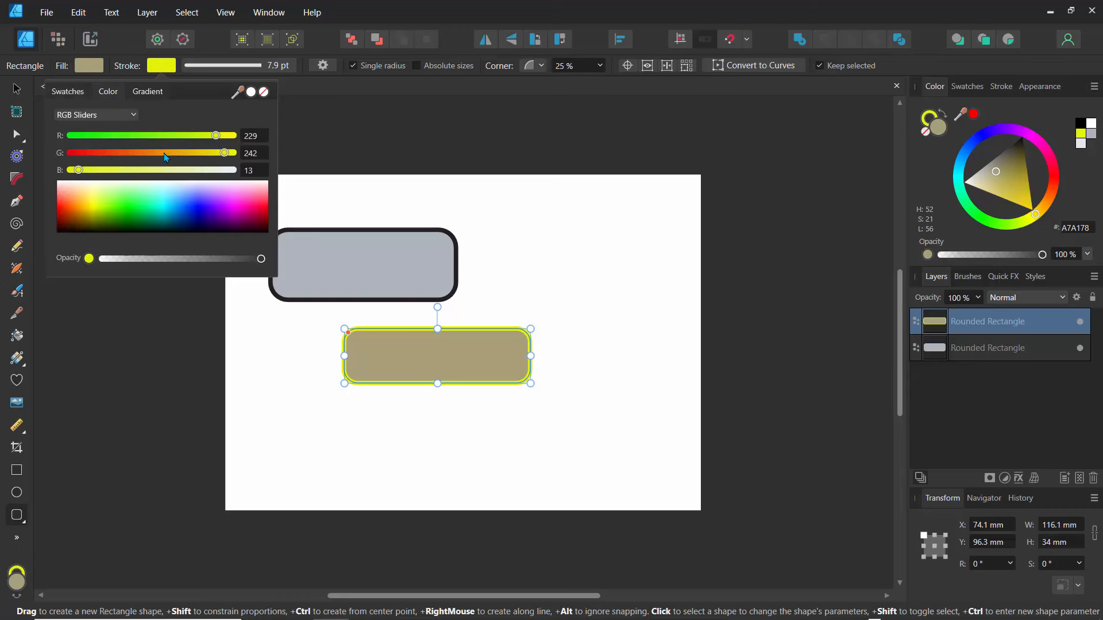
click(157, 67)
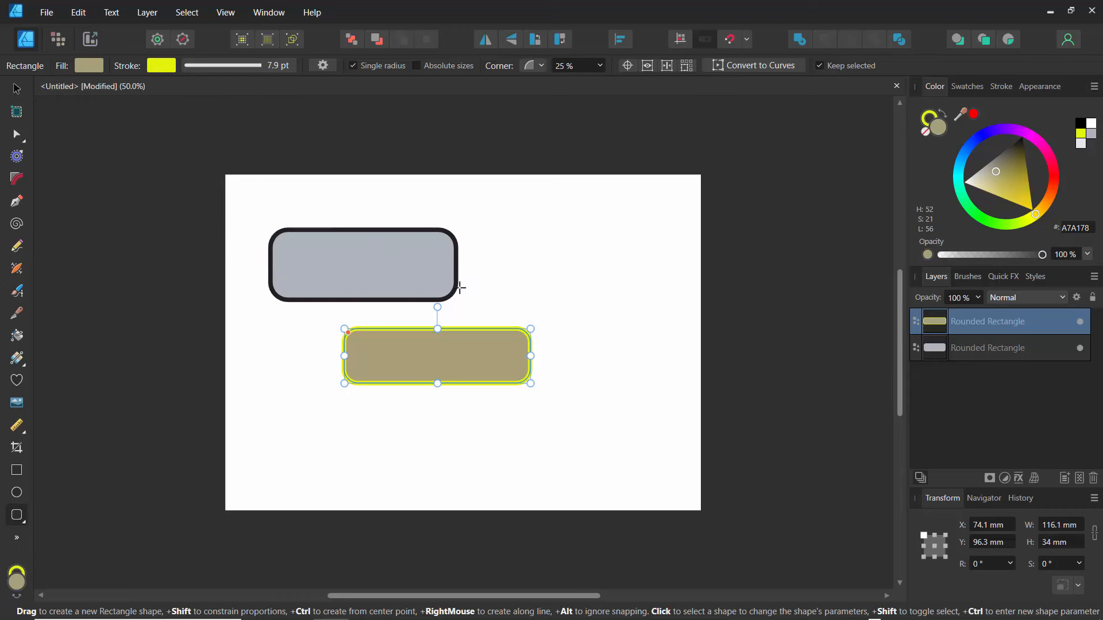
Preview the Sliders, Boxes and Tint modes of the color controls and return to the Wheel mode.
click(1095, 89)
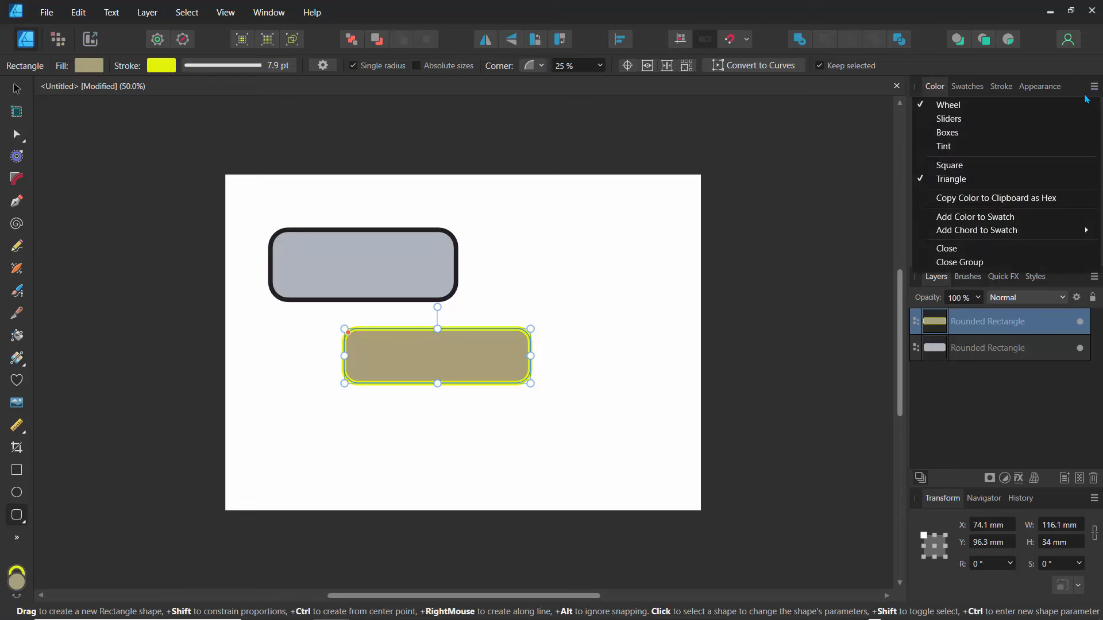
click(945, 119)
click(1094, 92)
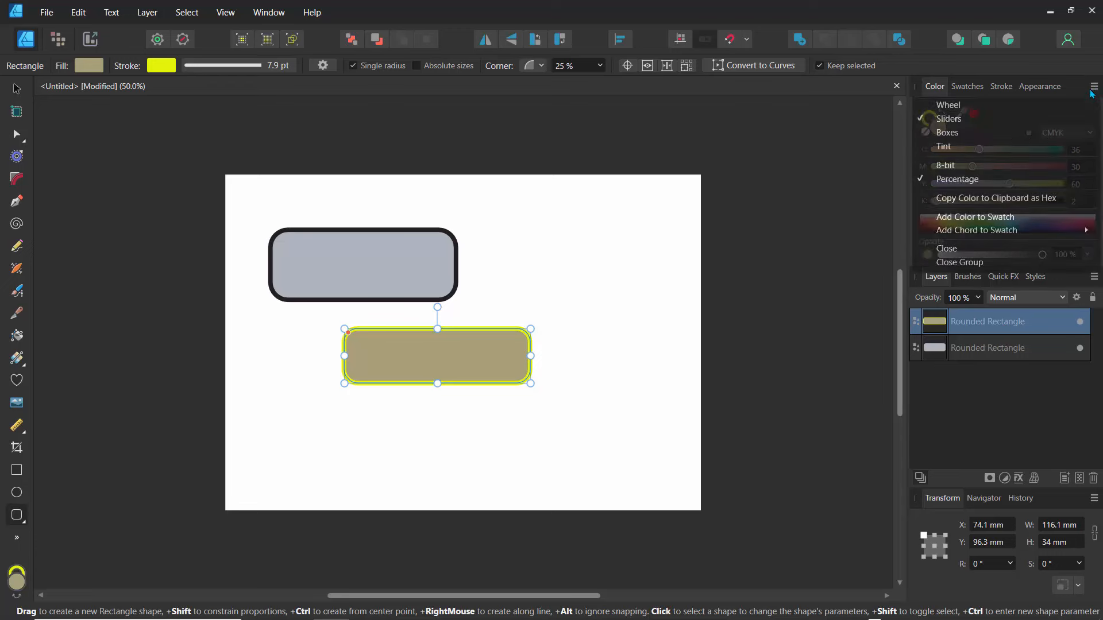
click(953, 133)
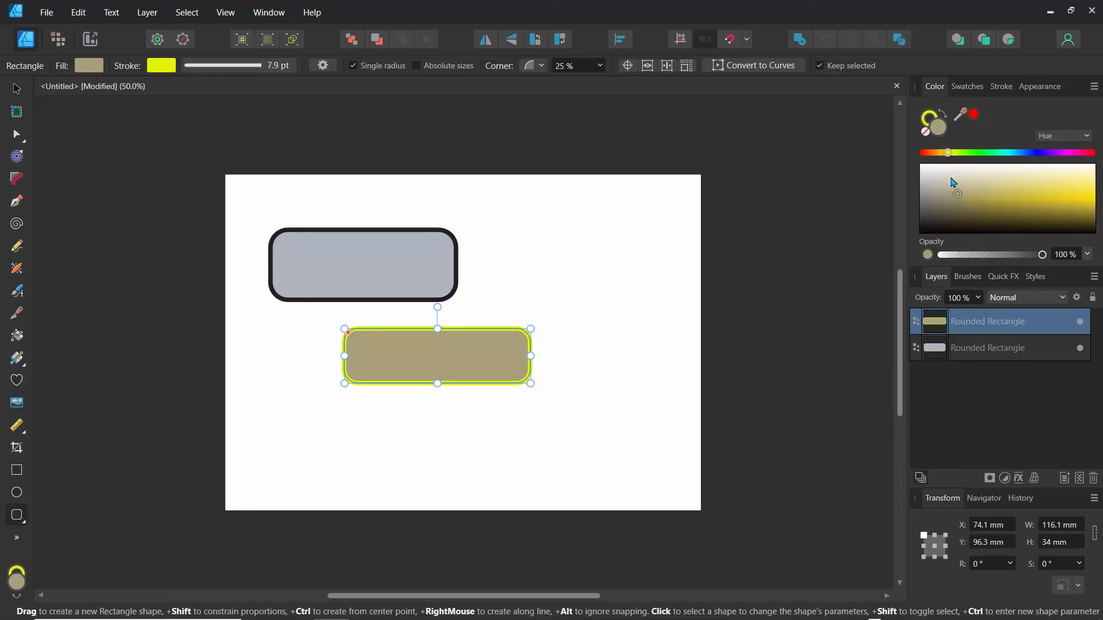
click(1094, 88)
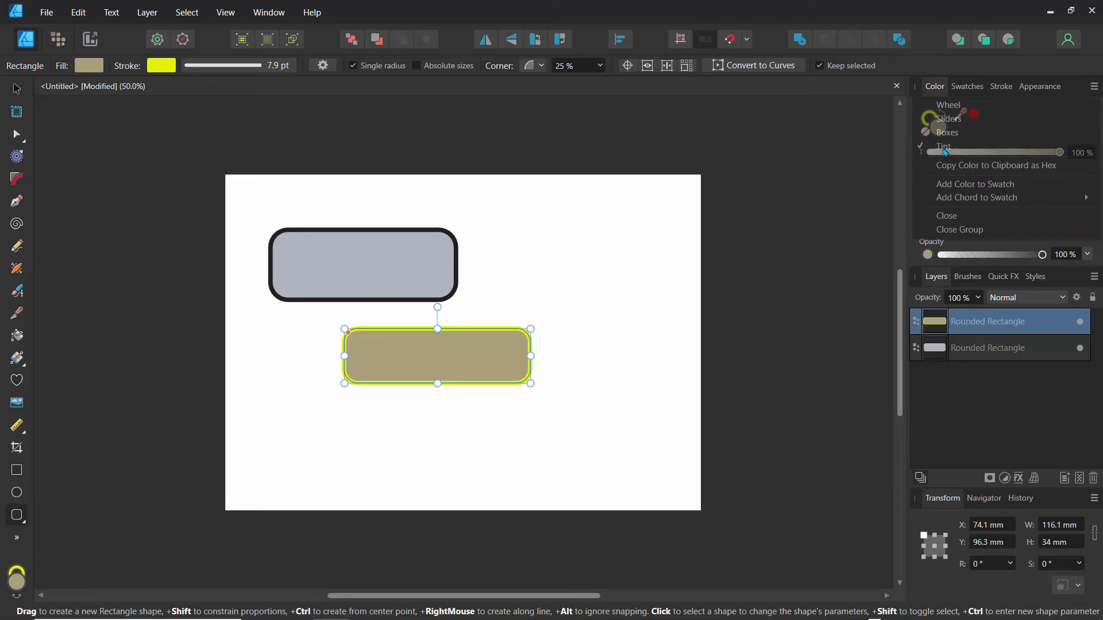
click(945, 148)
click(1094, 86)
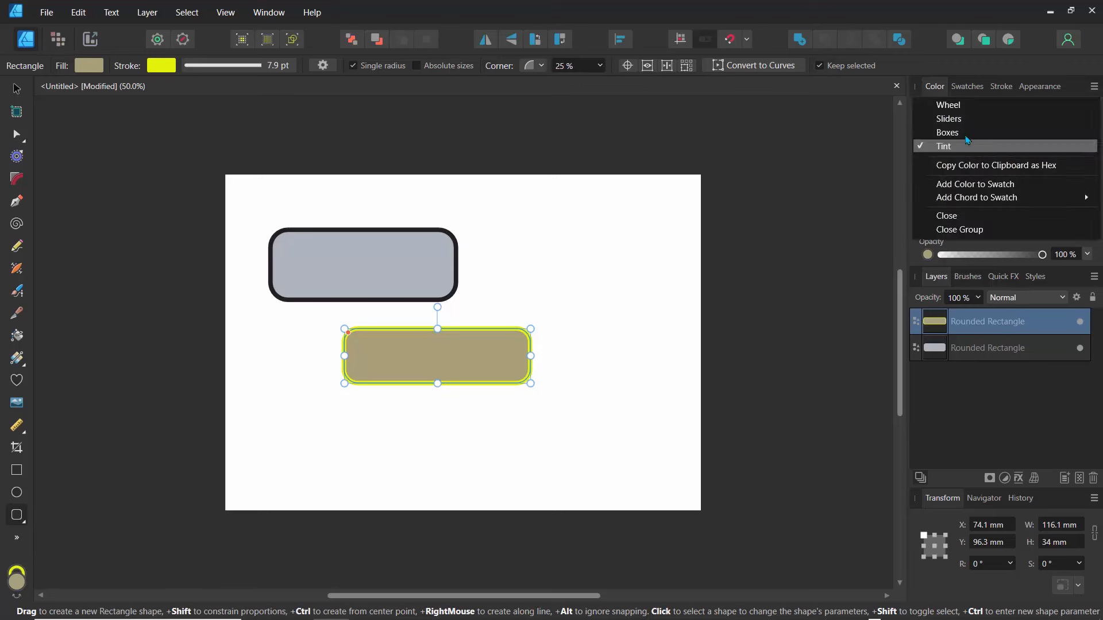
click(945, 104)
Change the second rectangle's fill to purple (9278A7) and remove its stroke color.
drag(956, 205, 1007, 143)
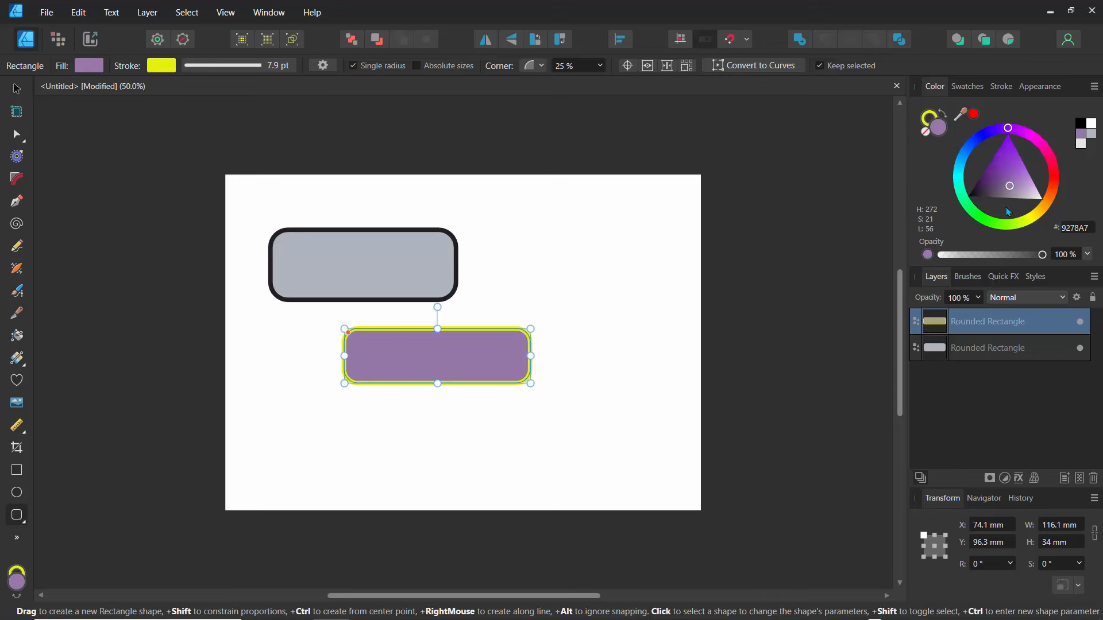
click(161, 67)
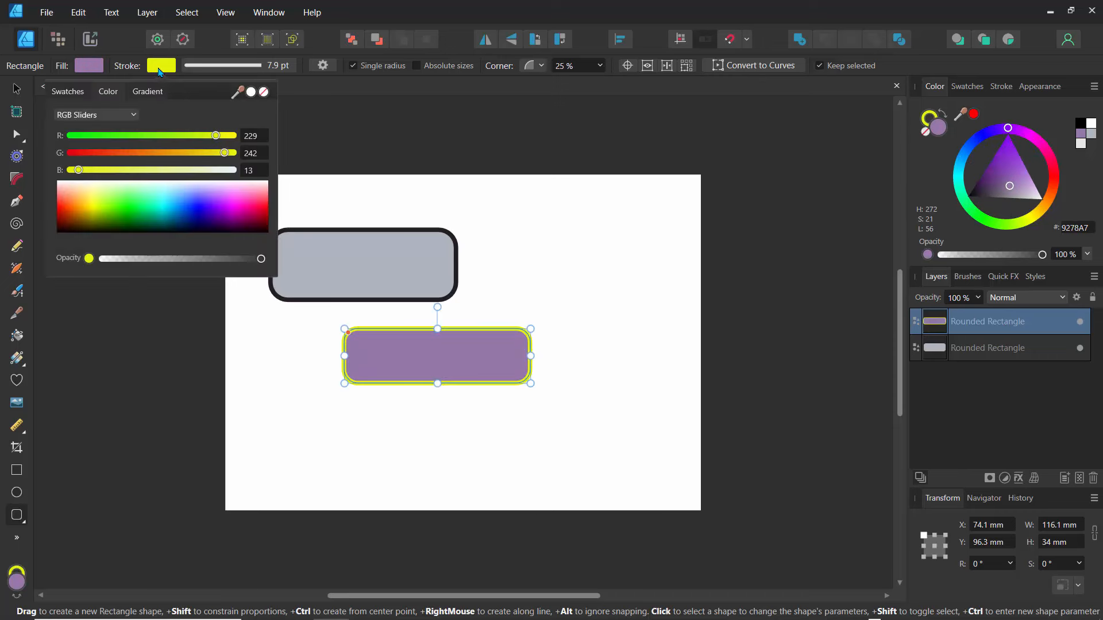
click(263, 92)
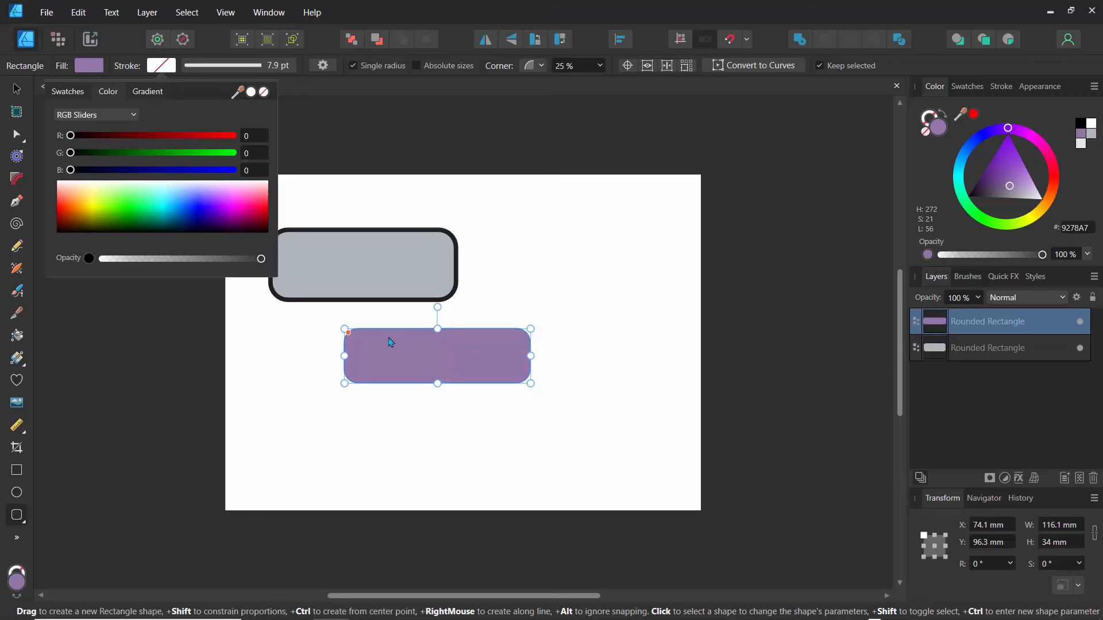
click(330, 414)
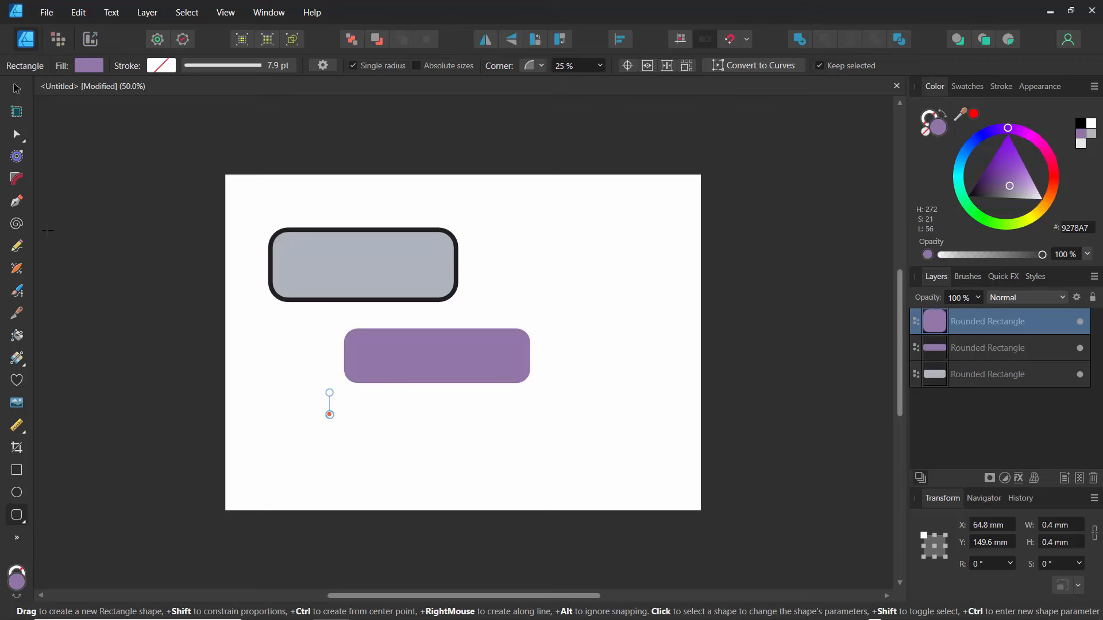
Draw a closed triangle about 49 mm wide and high near the page's right side with the Pen tool and fill it dark purple (5A4070).
click(16, 201)
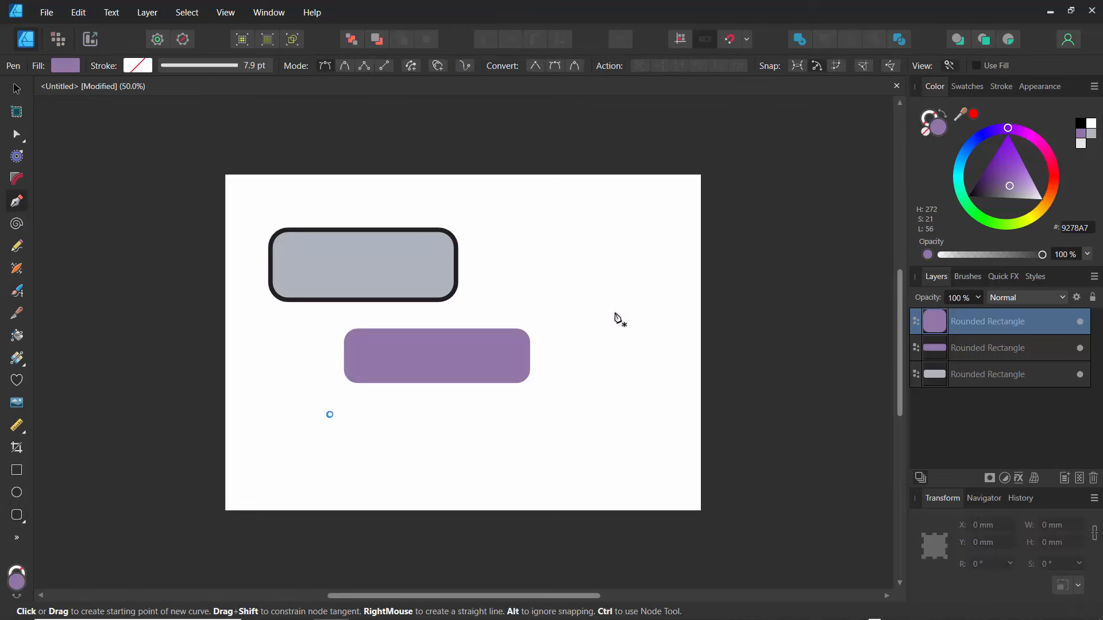
click(612, 262)
click(614, 339)
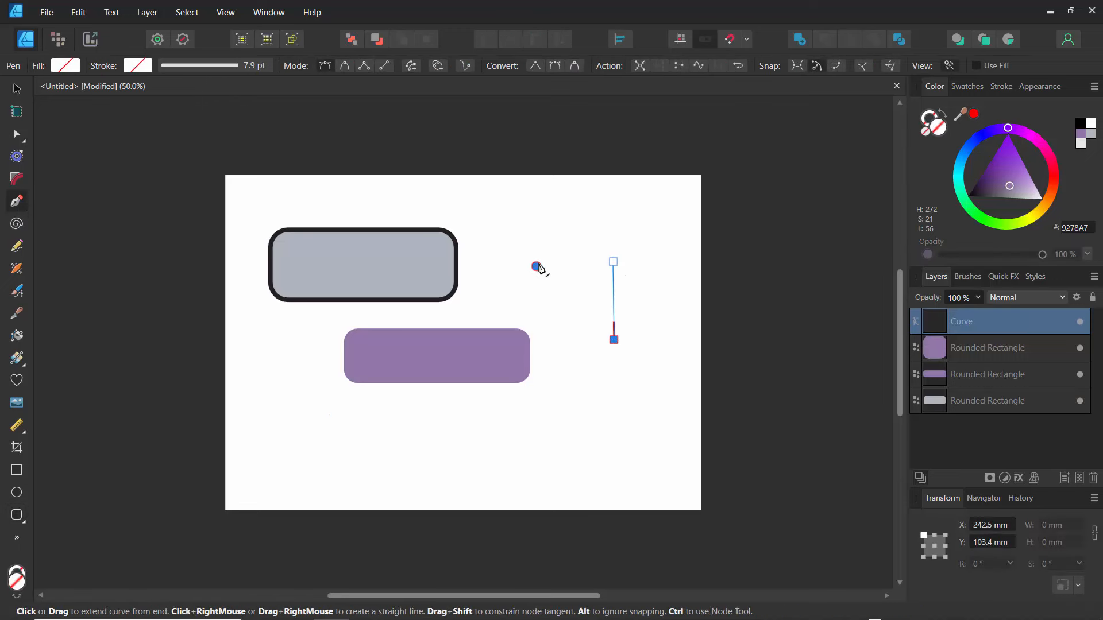
click(536, 266)
click(612, 262)
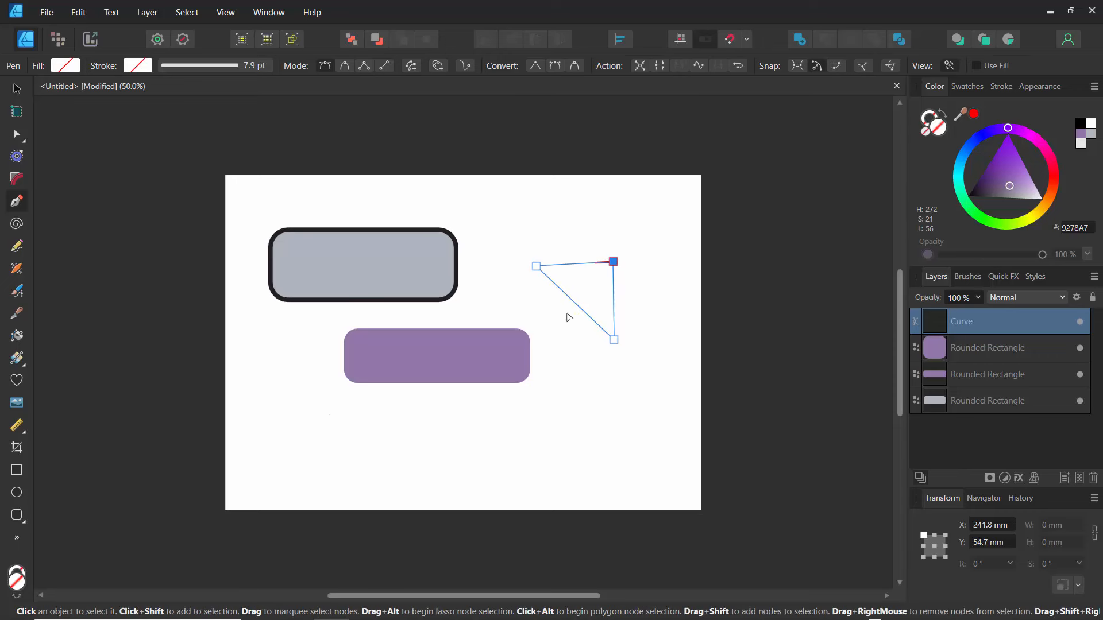
ctrl+click(565, 340)
ctrl+click(579, 310)
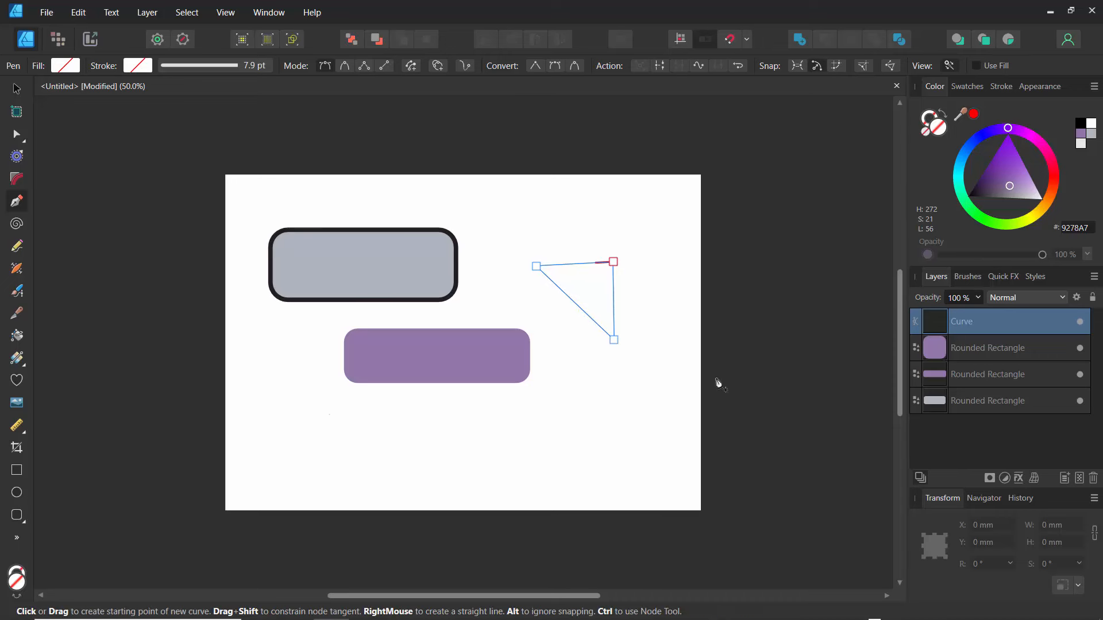
mouse_move(996, 174)
mouse_down()
mouse_move(988, 191)
mouse_move(997, 188)
mouse_up()
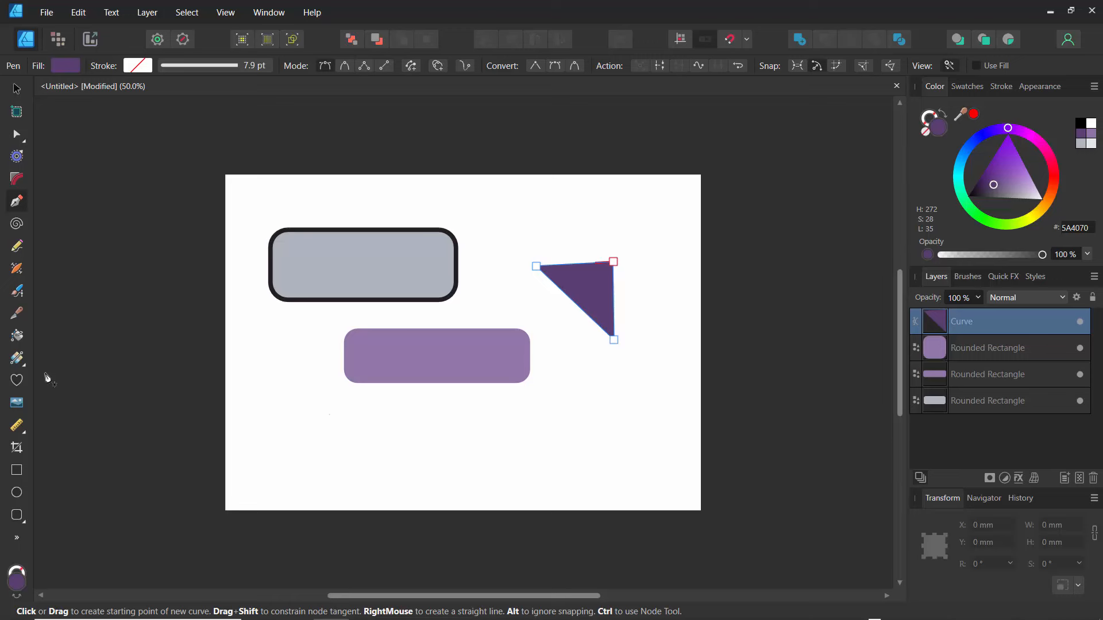
Apply a linear gradient fill to the triangle, color its start stop bright yellow (FAFF24) and shift its midpoint.
click(17, 358)
drag(575, 298, 470, 362)
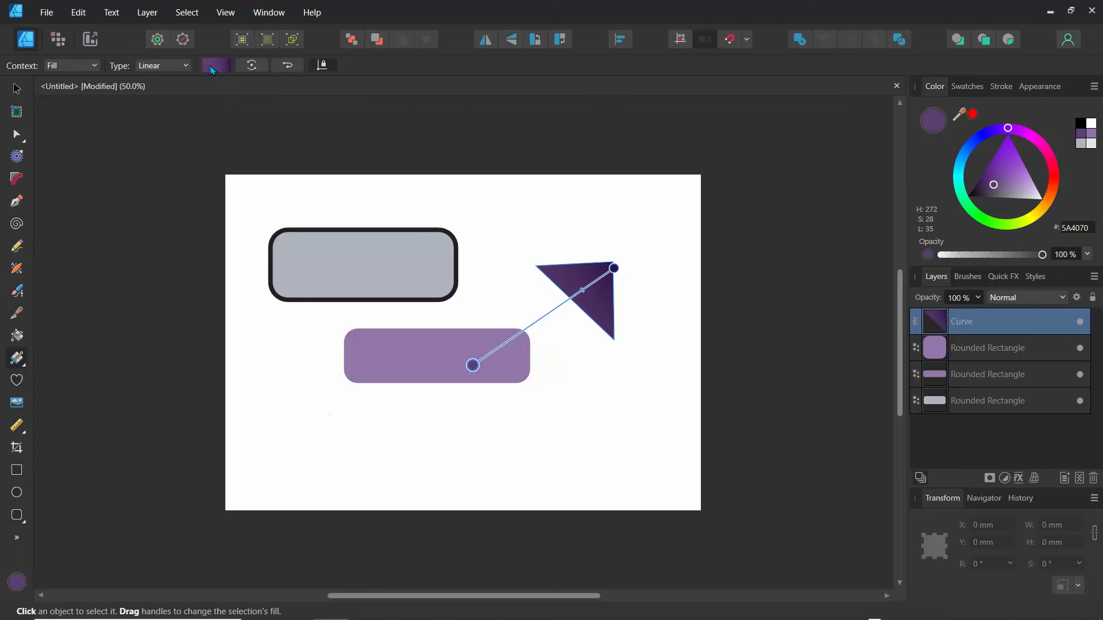
click(212, 66)
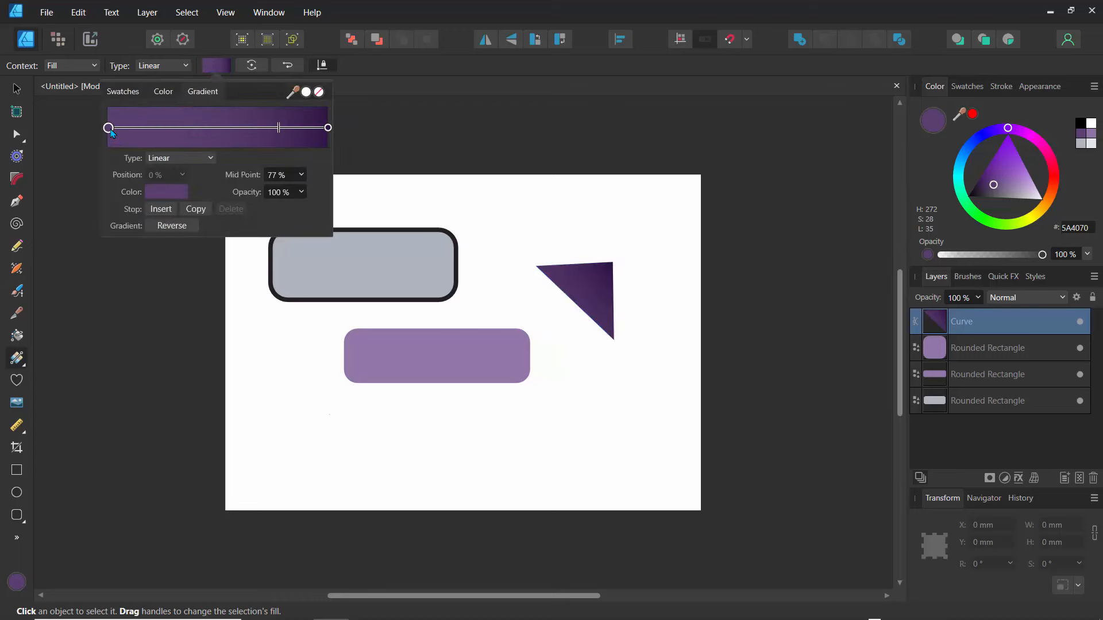
click(161, 194)
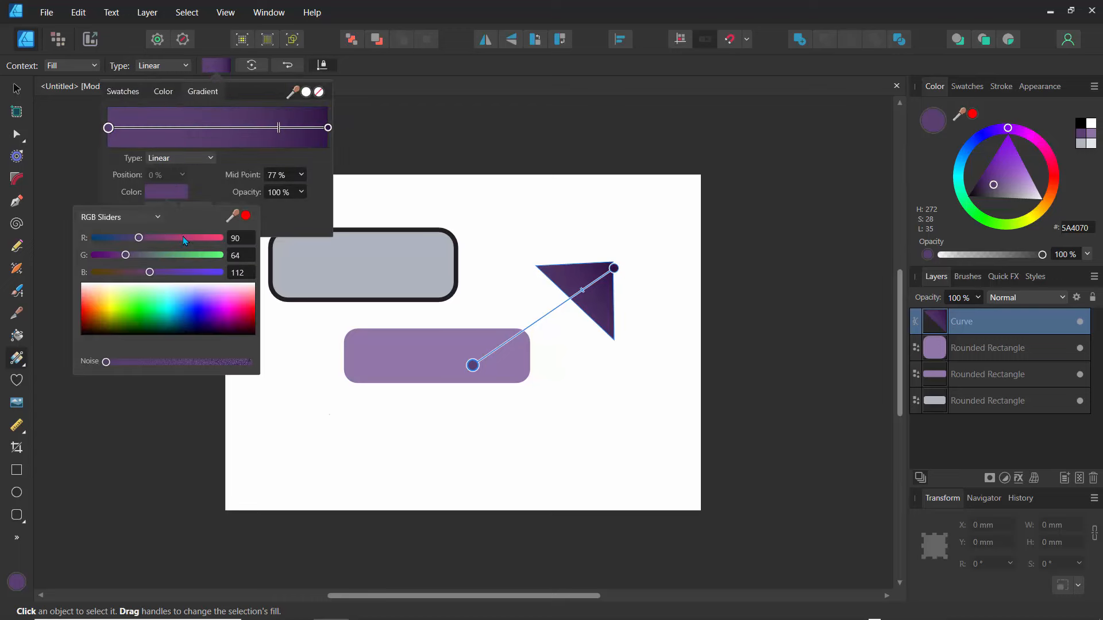
click(115, 308)
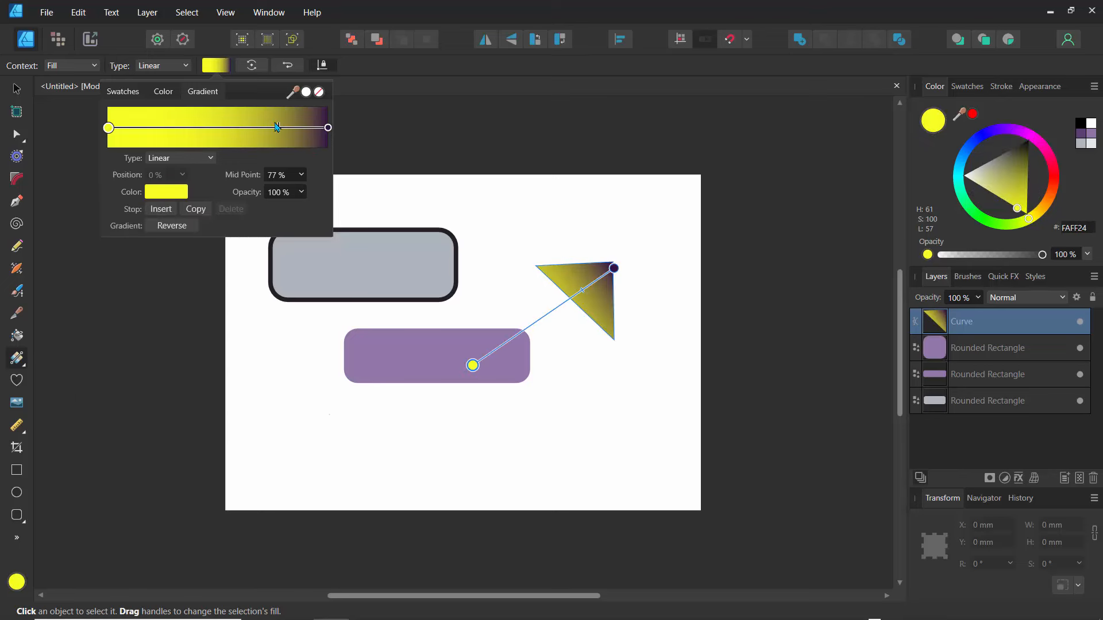
drag(277, 127, 200, 129)
mouse_move(281, 127)
mouse_down()
mouse_move(219, 128)
mouse_move(260, 128)
mouse_up()
Color the triangle gradient's end stop red (FF1313) and collapse the gradient line to a single point between the two rounded rectangles.
click(327, 128)
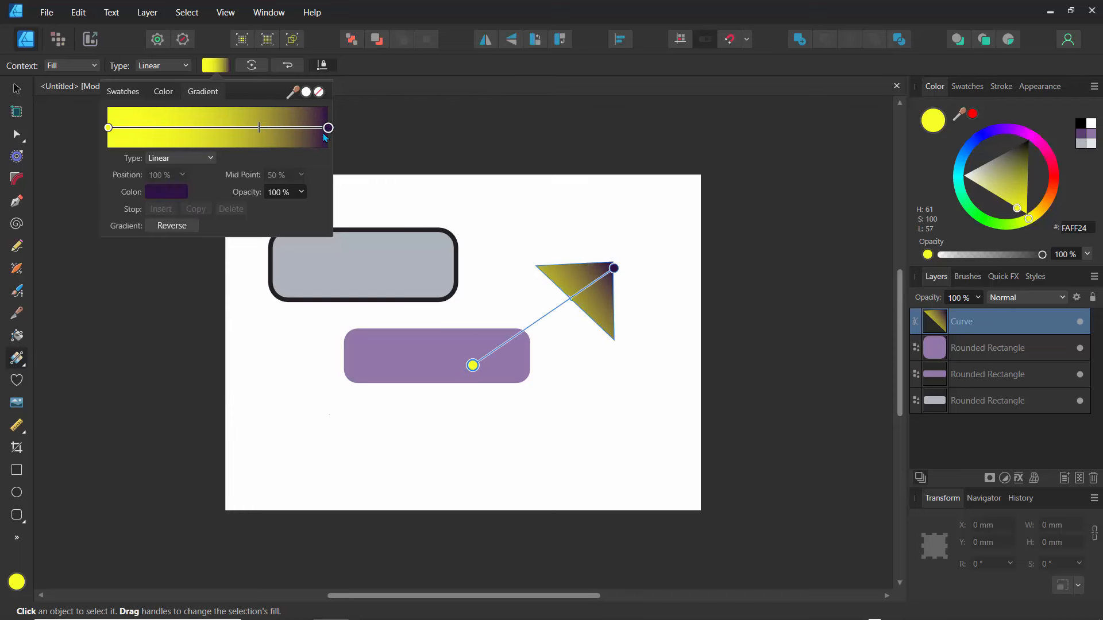
click(178, 195)
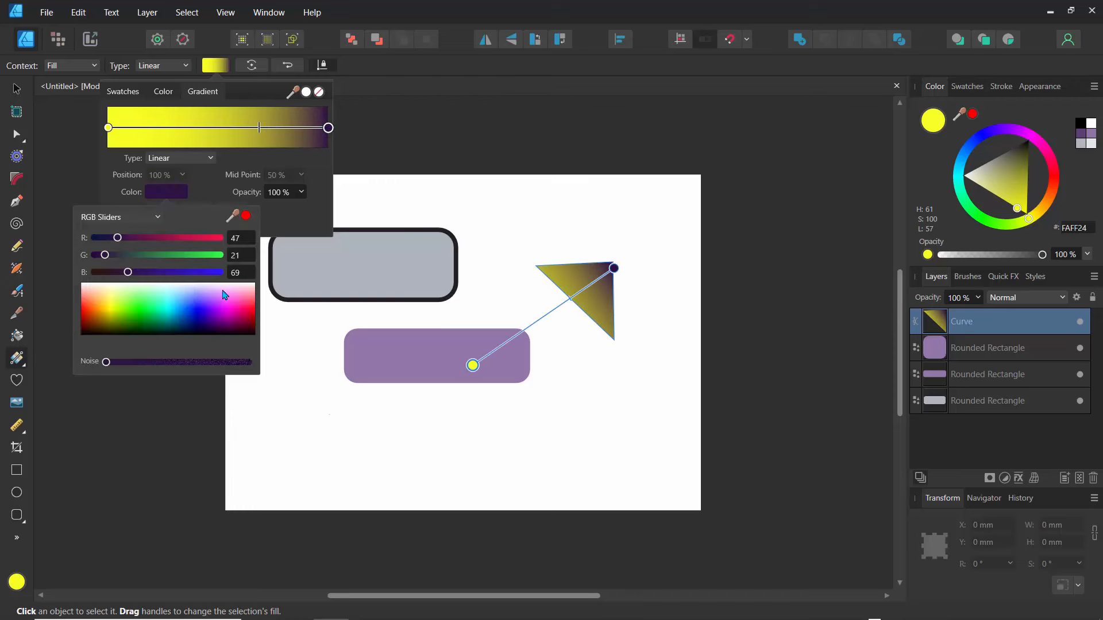
drag(185, 238, 204, 238)
drag(231, 290, 260, 308)
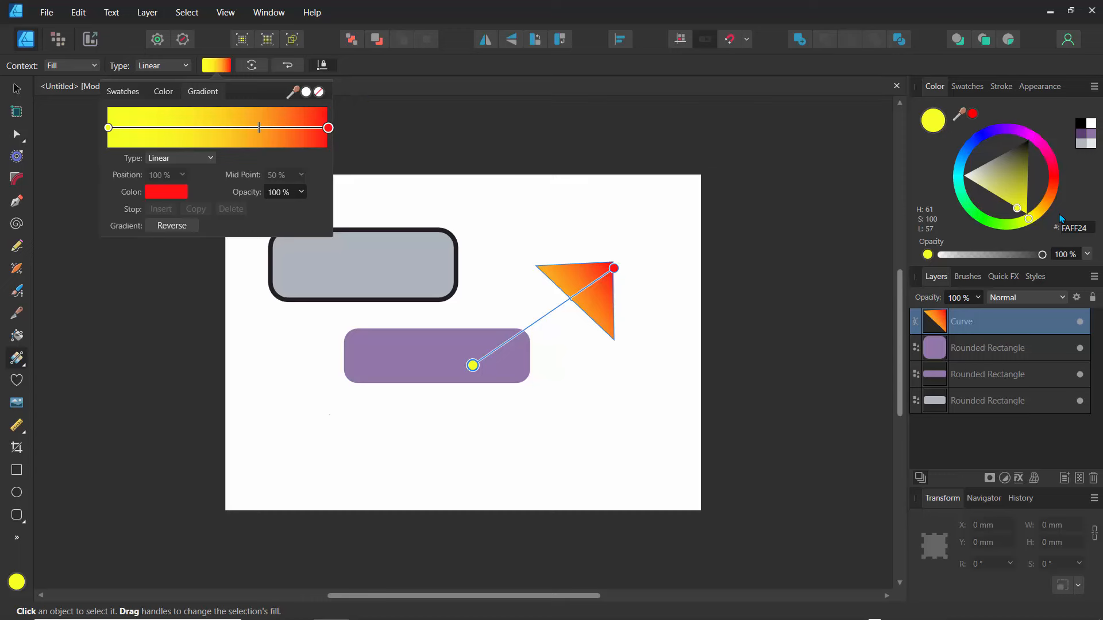
click(452, 314)
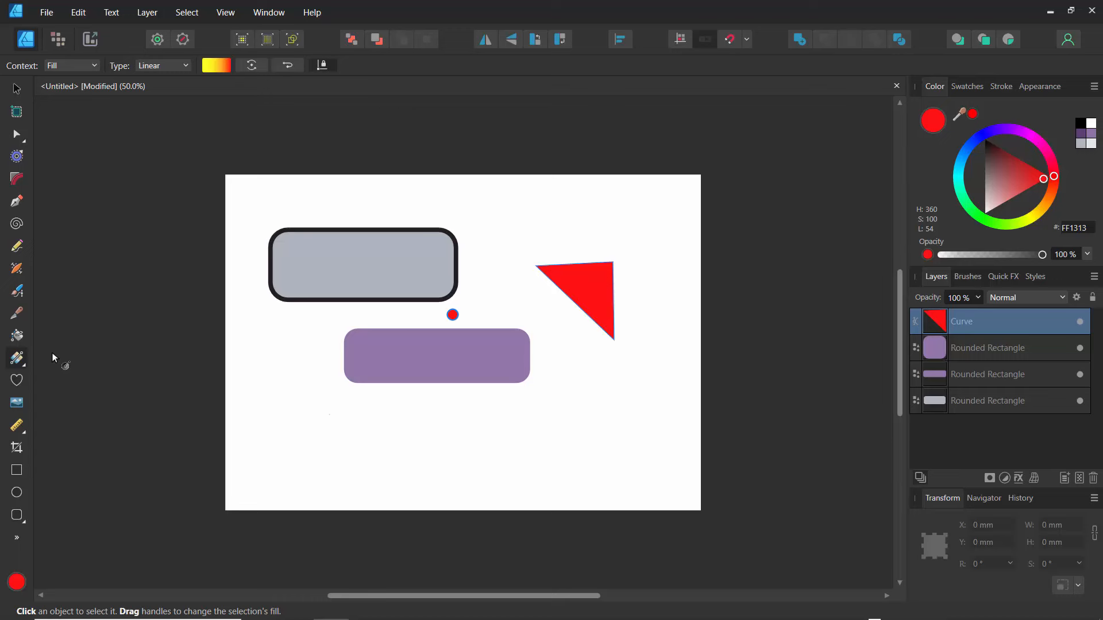
Draw a rounded rectangle about 48 × 46 mm overlapping the triangle's upper part and convert it to a curve.
click(17, 380)
click(23, 525)
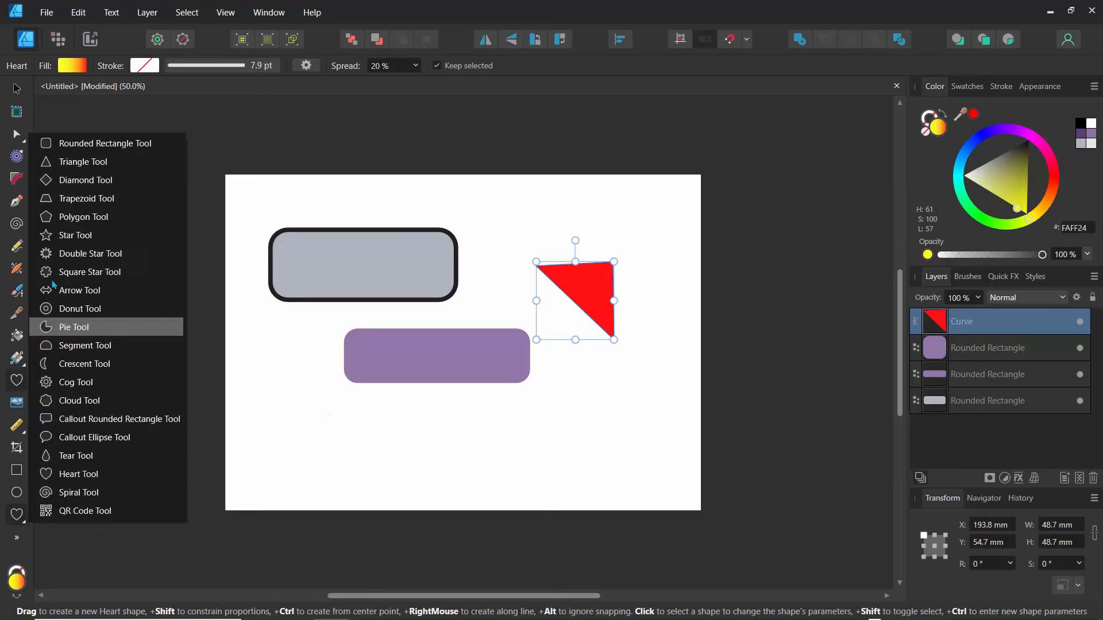
click(51, 144)
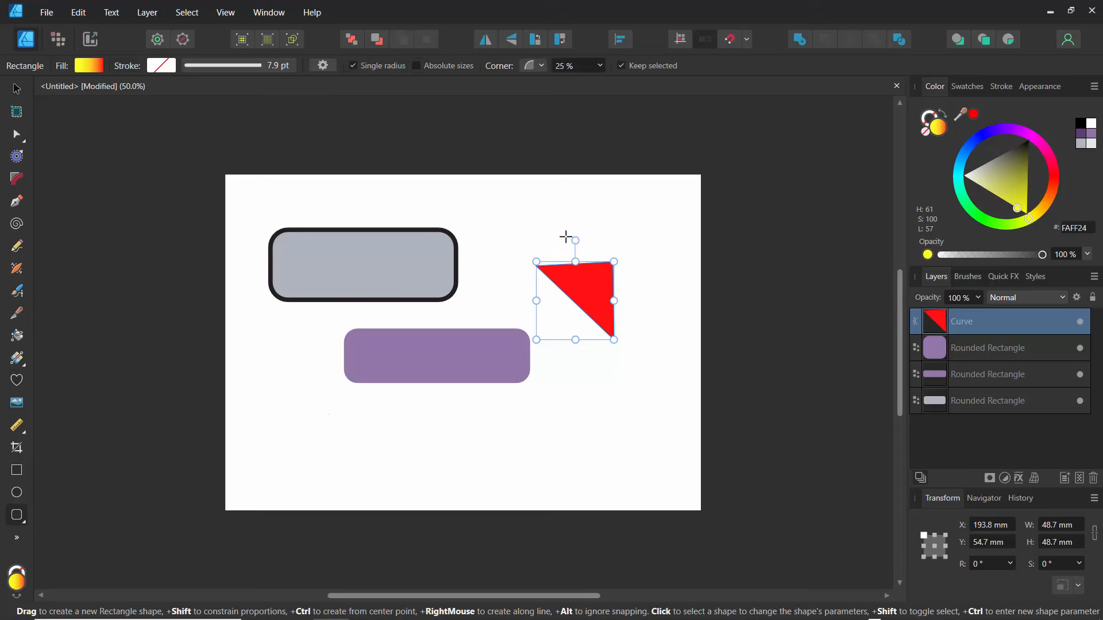
drag(563, 212, 645, 284)
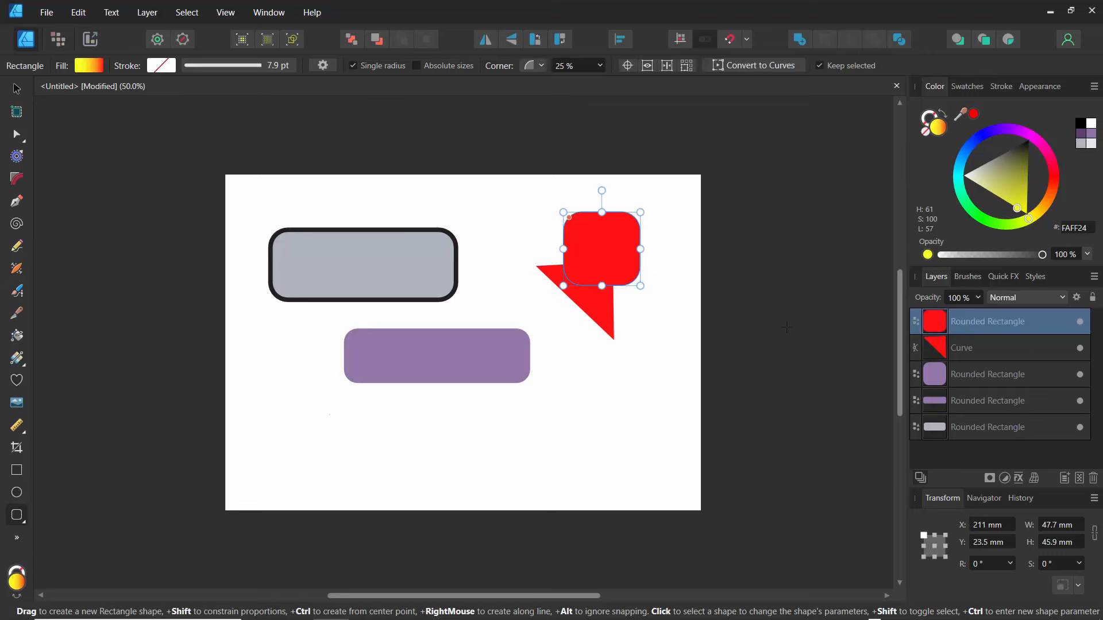
click(903, 47)
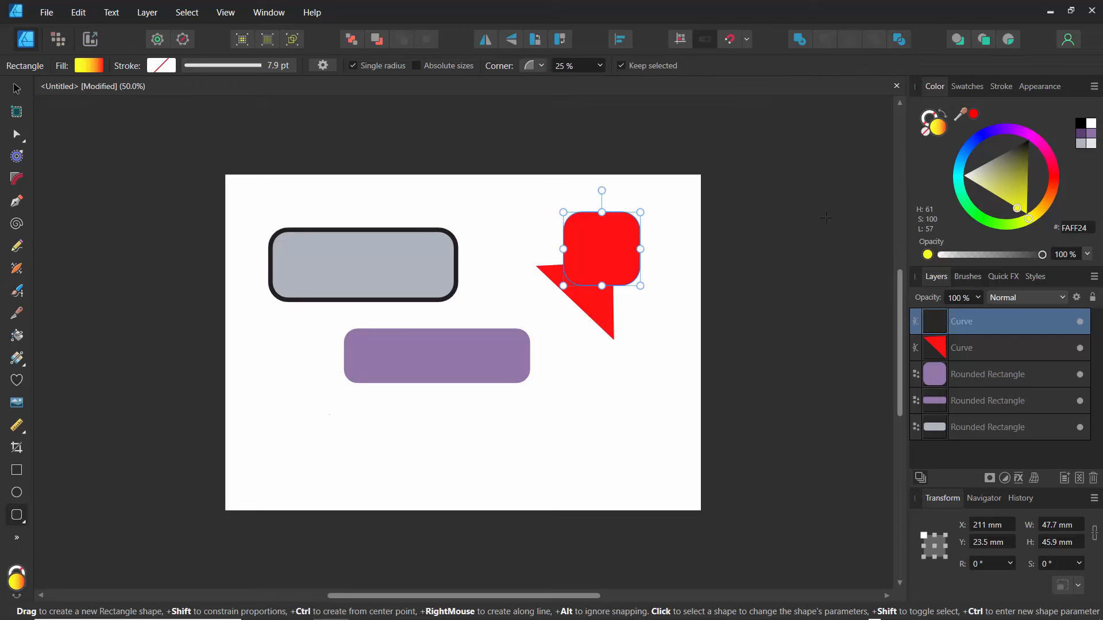
Subtract the red rounded square from the triangle beneath it.
click(947, 355)
click(943, 332)
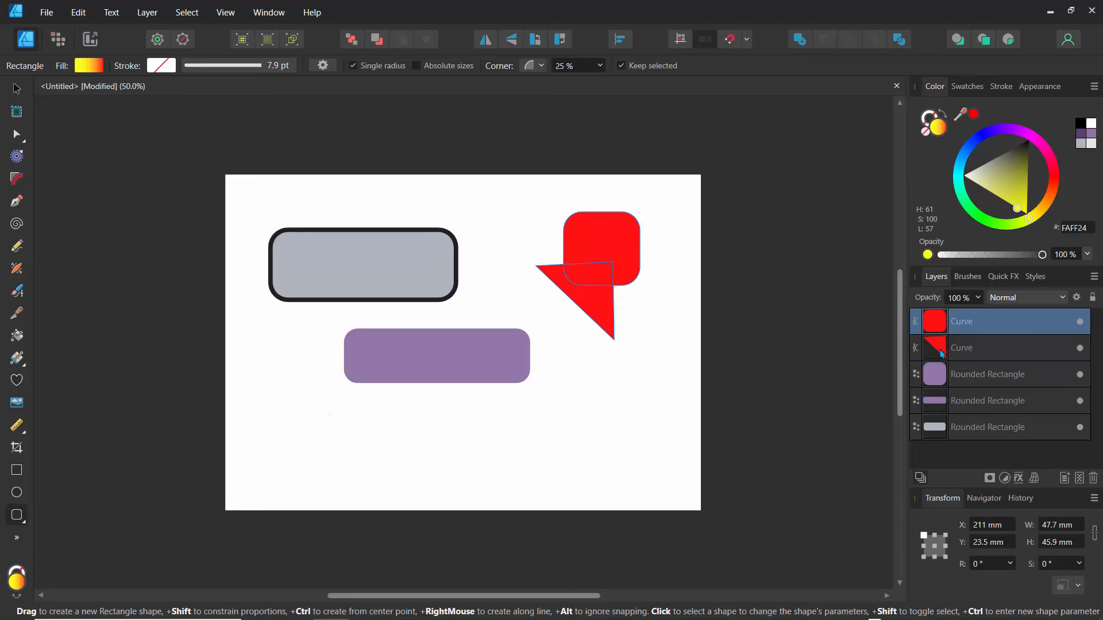
shift+click(942, 353)
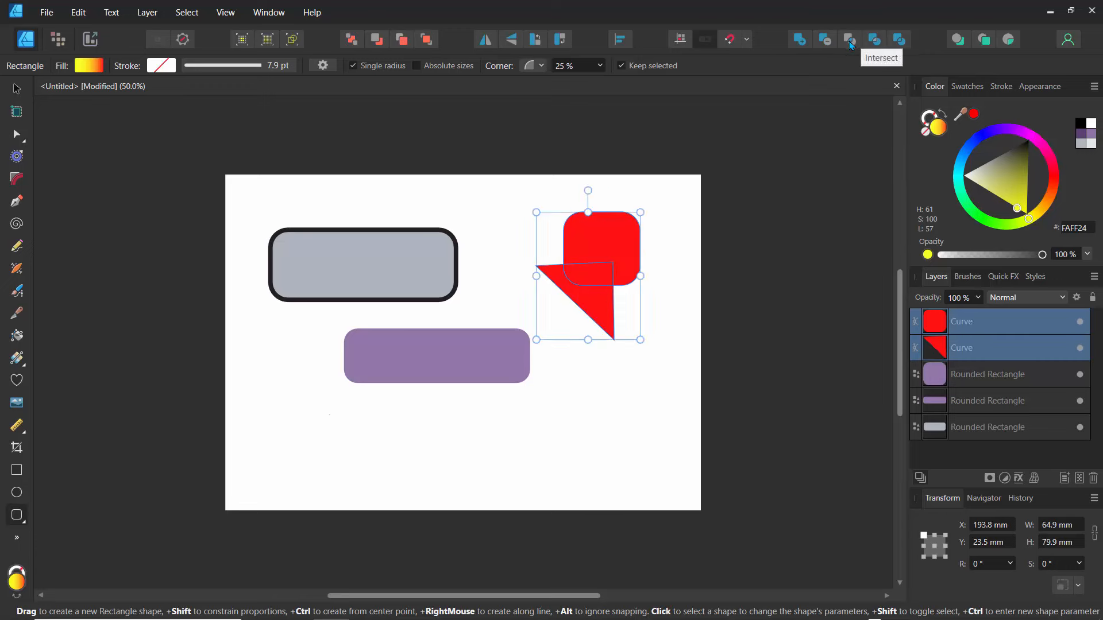
click(828, 47)
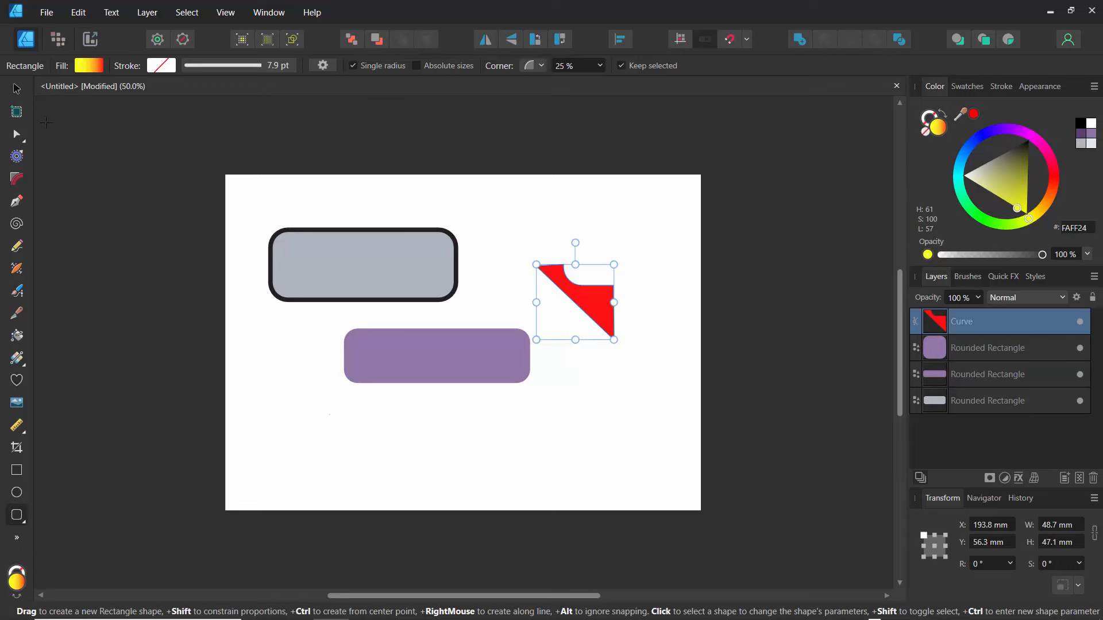
Move the cut-out triangle slightly up and to the left, to about X 184.5 mm, Y 53.1 mm.
click(14, 89)
click(608, 368)
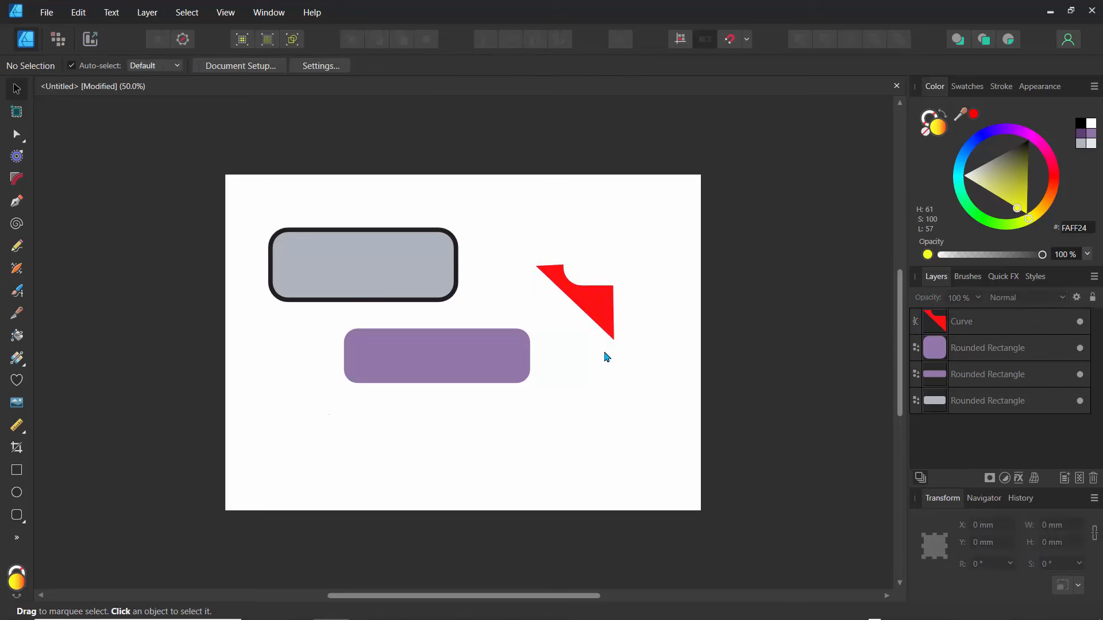
click(602, 307)
mouse_move(598, 306)
mouse_down()
mouse_move(583, 281)
mouse_move(587, 302)
mouse_up()
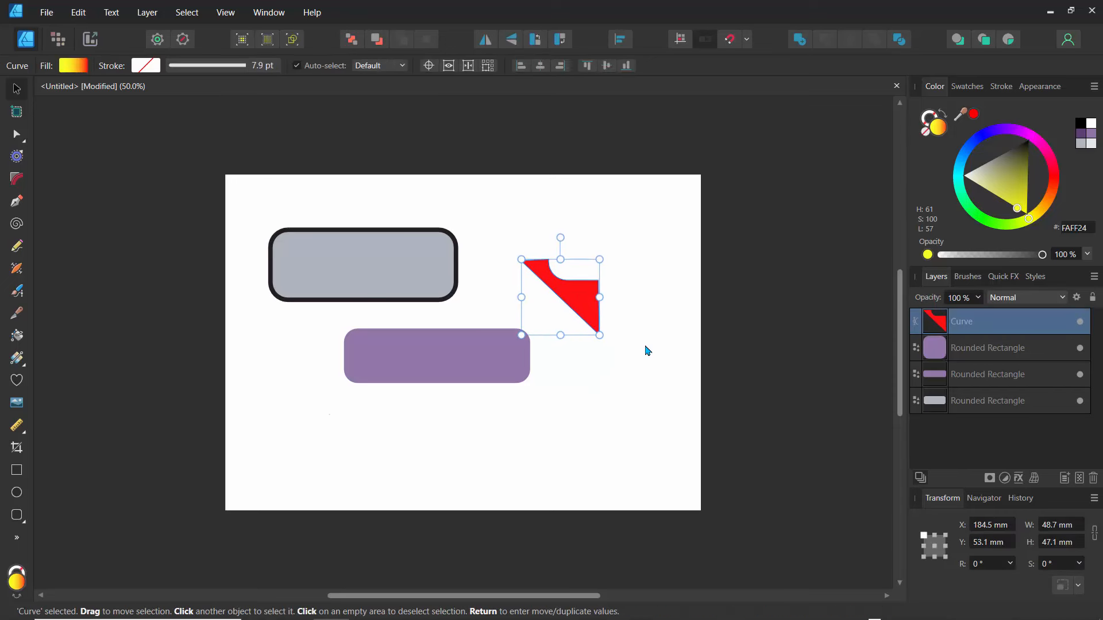
Undo the move and the subtraction of the two red shapes.
key(ctrl+z)
key(ctrl+z)
key(ctrl+z)
key(ctrl+z)
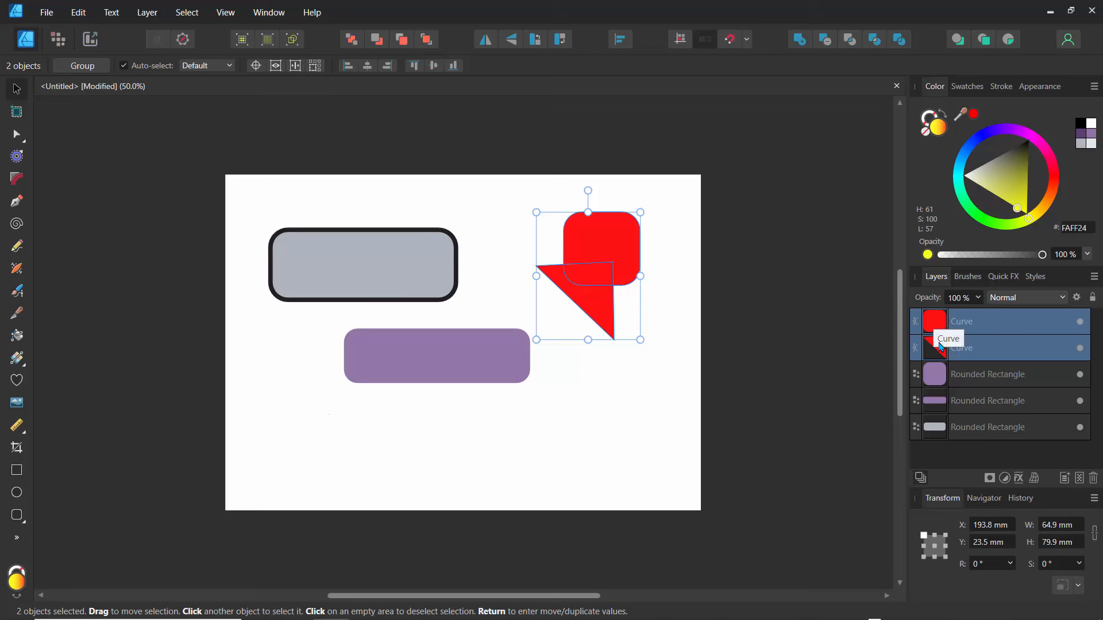
Set the red rounded square's blend mode to Erase and group it with the triangle.
click(938, 331)
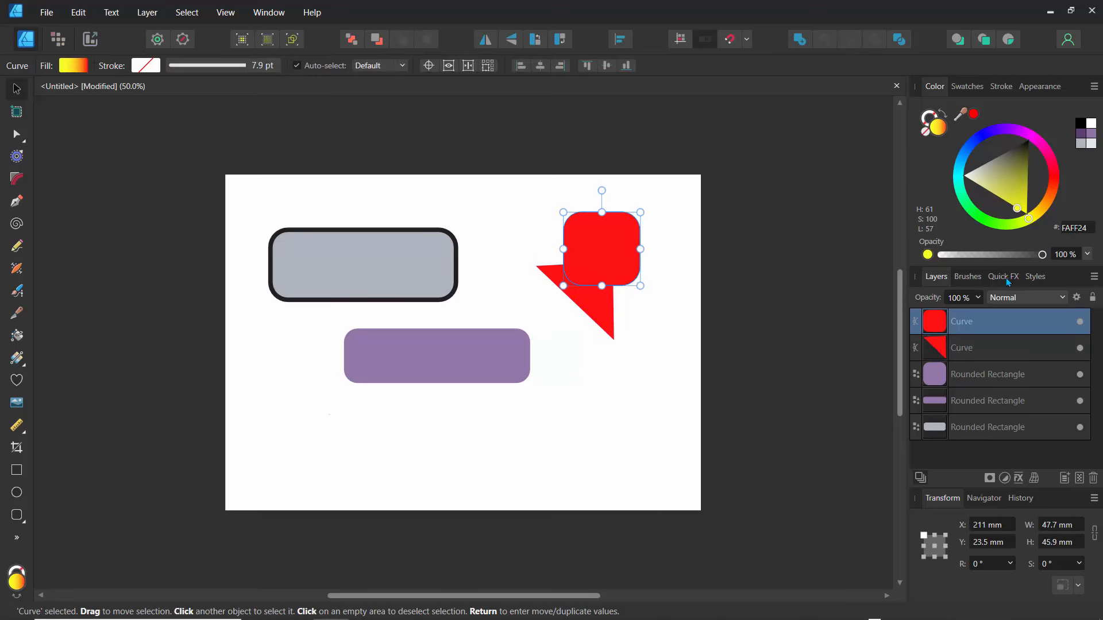
click(1011, 297)
scroll(1055, 462, down, 3)
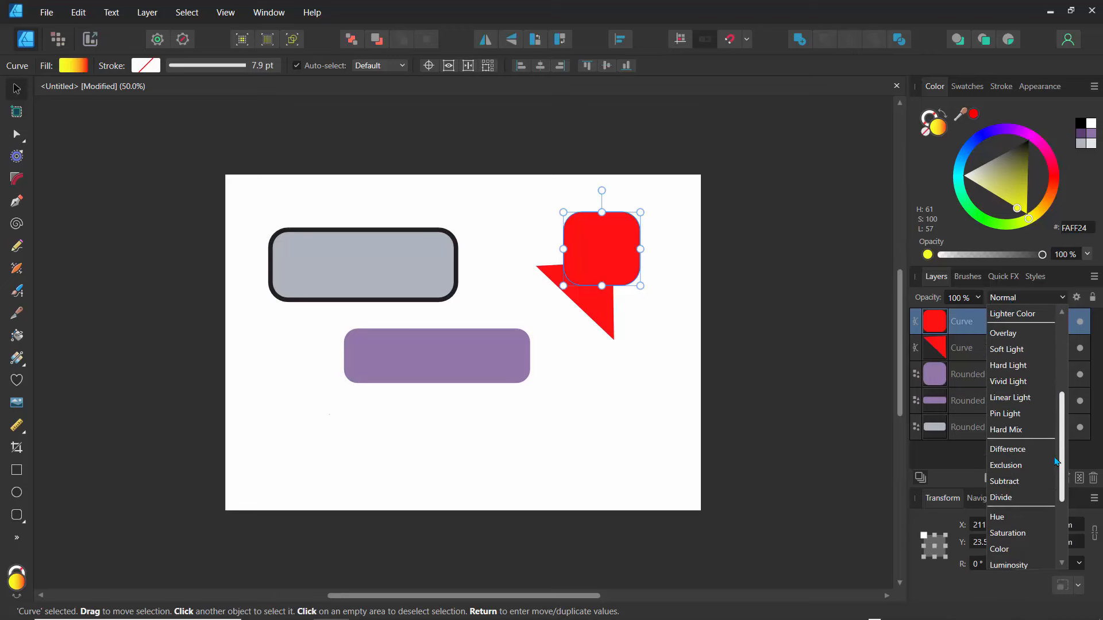
scroll(1056, 461, down, 5)
click(1010, 556)
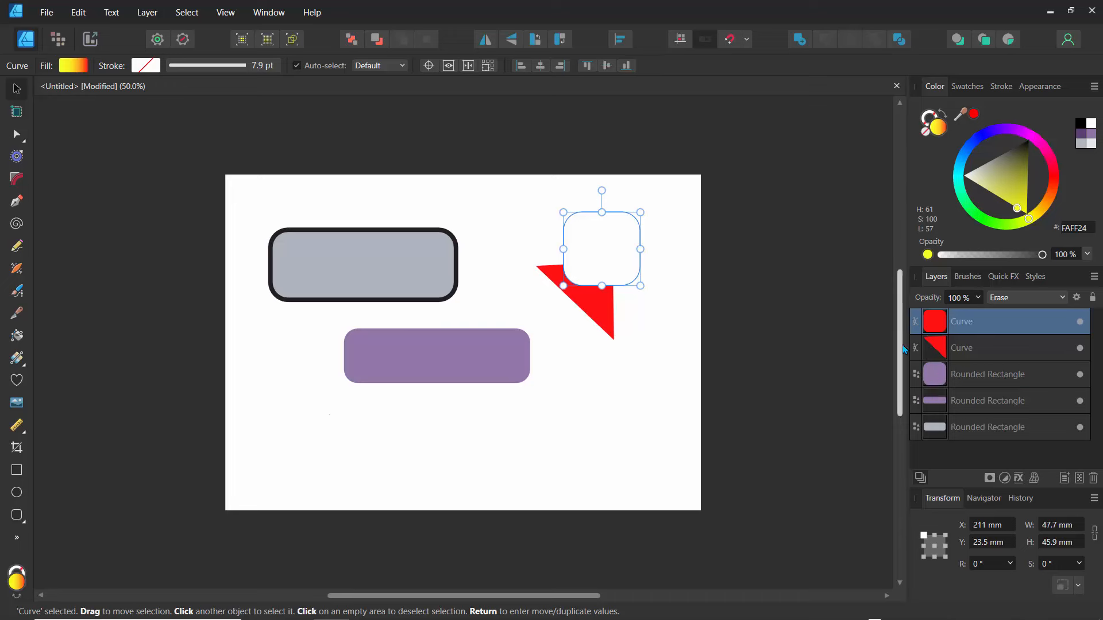
shift+click(930, 355)
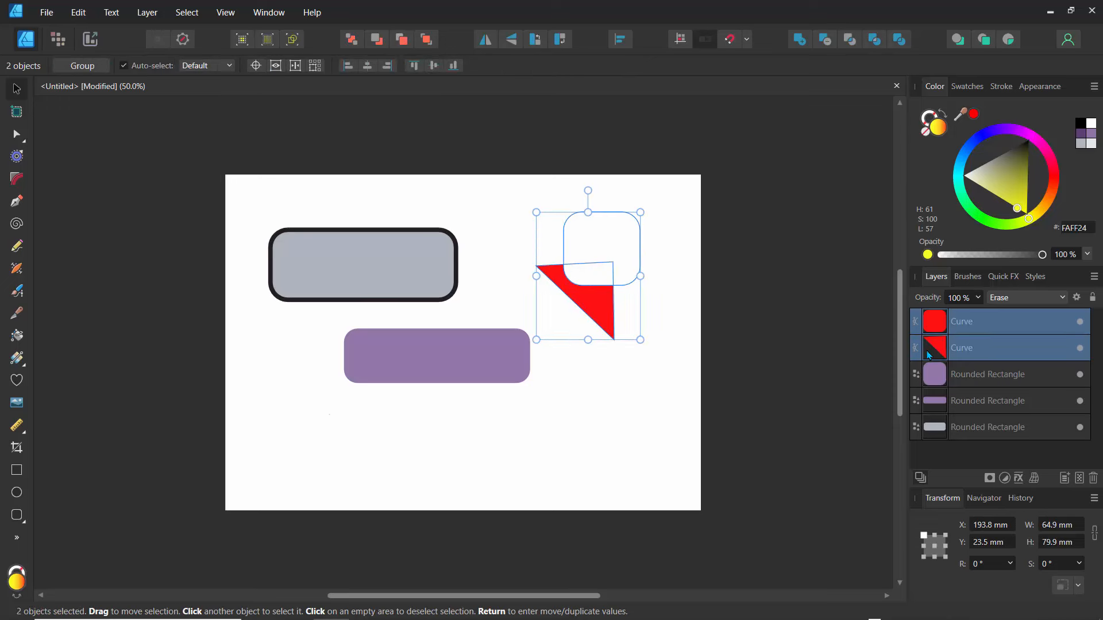
key(ctrl+g)
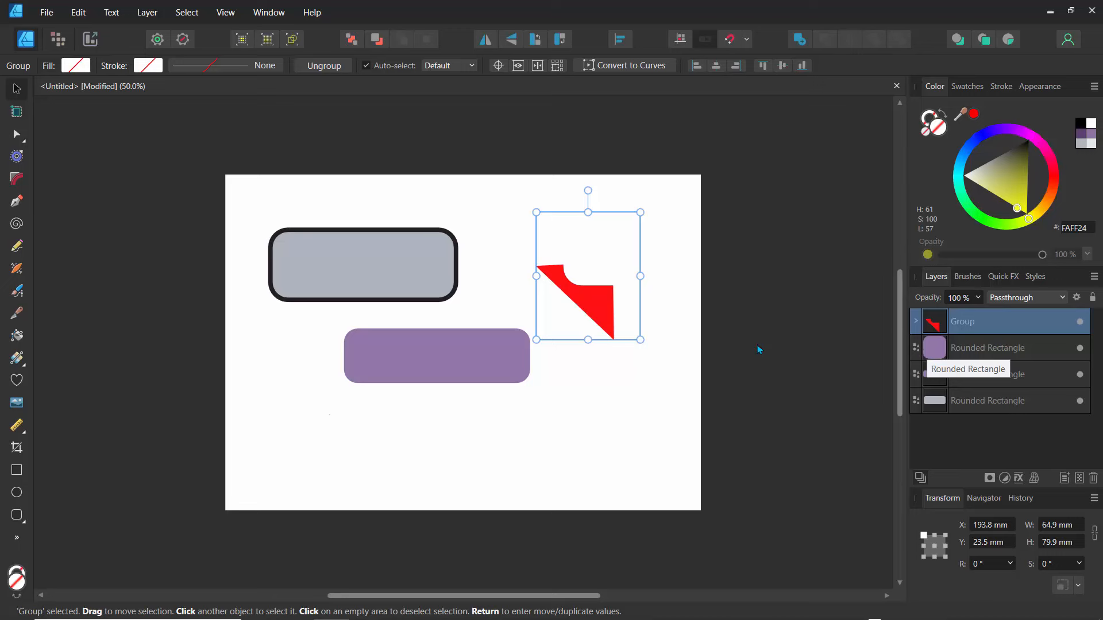
Move the erasing rounded square within the group down and left over the triangle, to about X 185.5 mm, Y 69 mm.
click(916, 324)
click(938, 355)
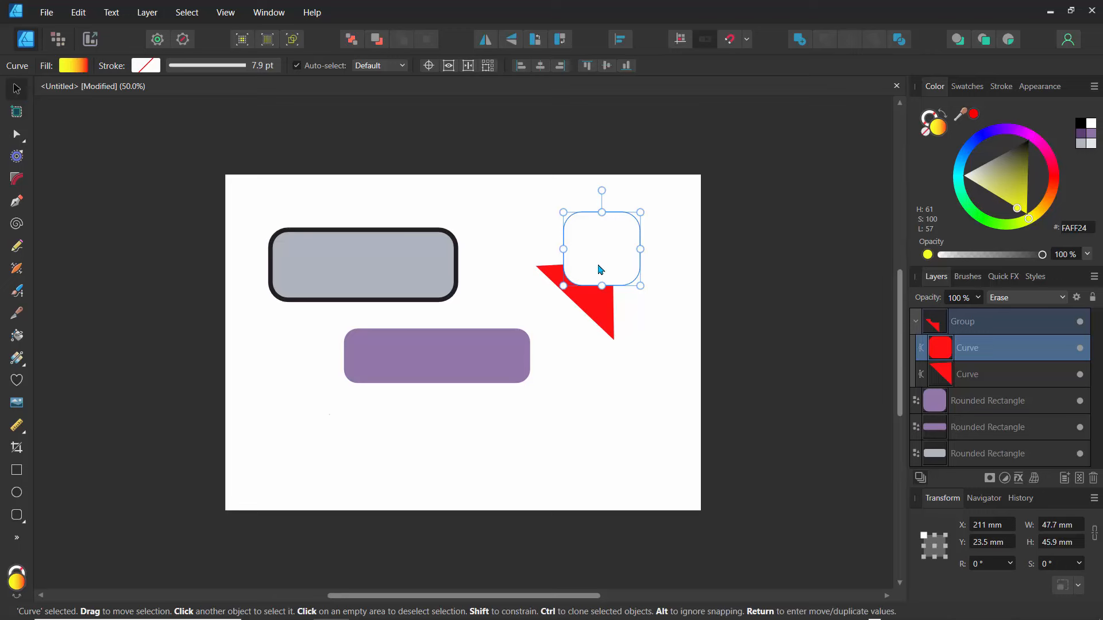
mouse_move(599, 270)
mouse_down()
mouse_move(629, 273)
mouse_move(528, 264)
mouse_move(562, 356)
mouse_move(560, 347)
mouse_up()
click(524, 257)
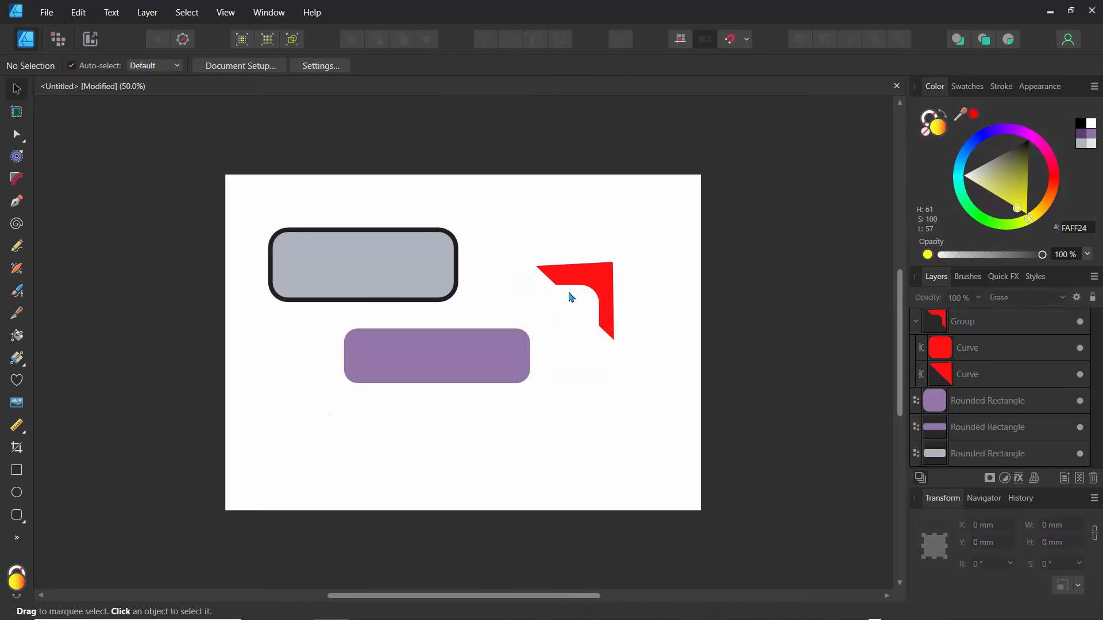
With the erasing shape selected, preview the outline-style and pixel view modes and return to the normal view.
click(940, 351)
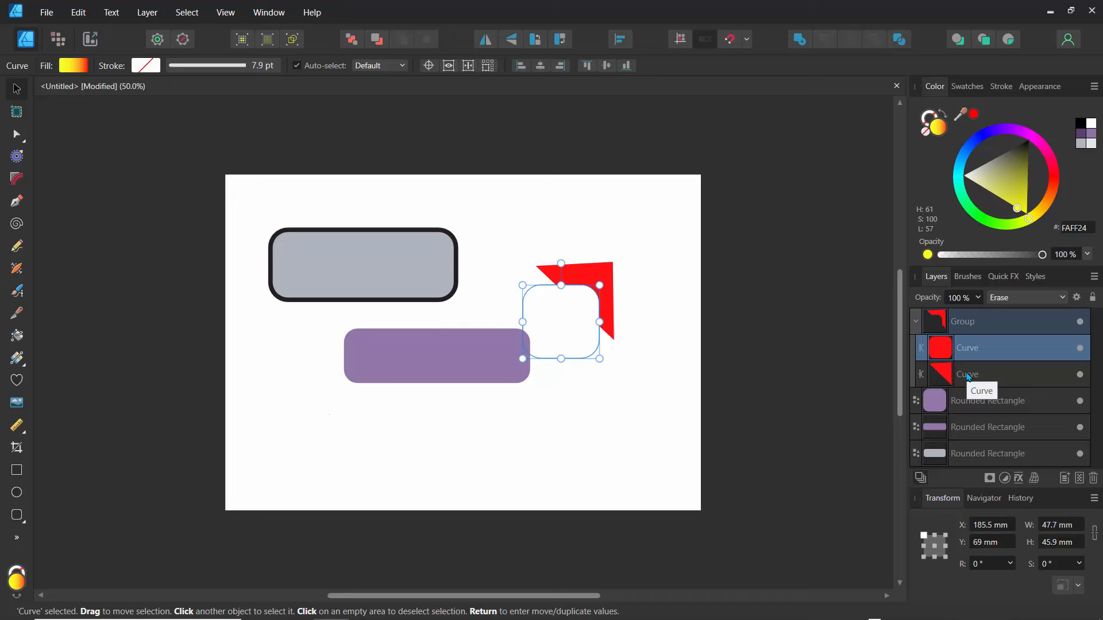
click(292, 45)
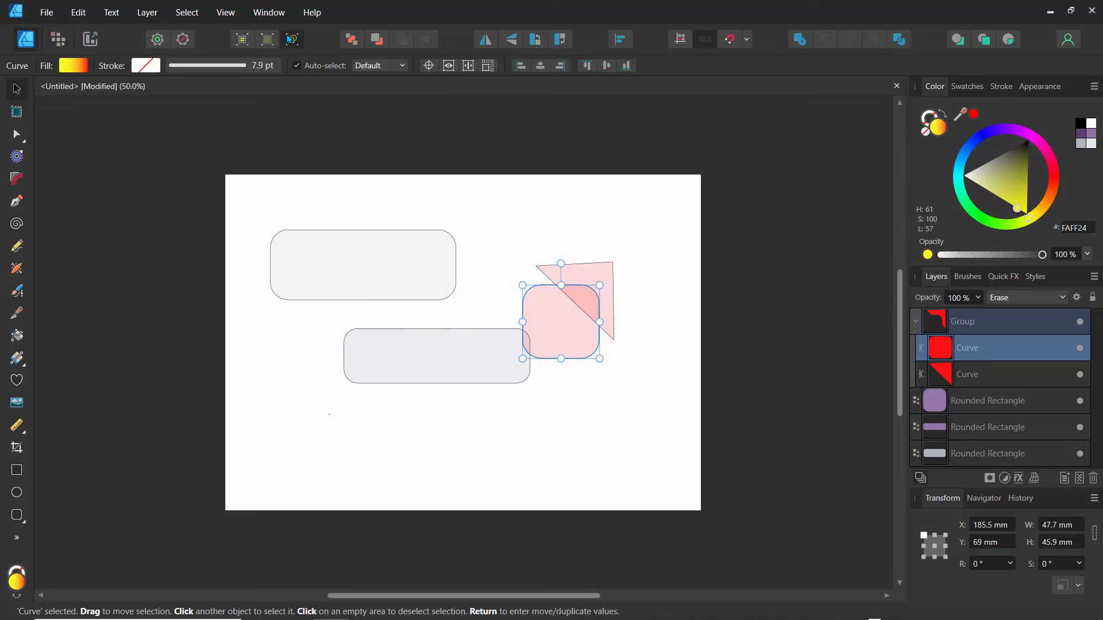
click(267, 41)
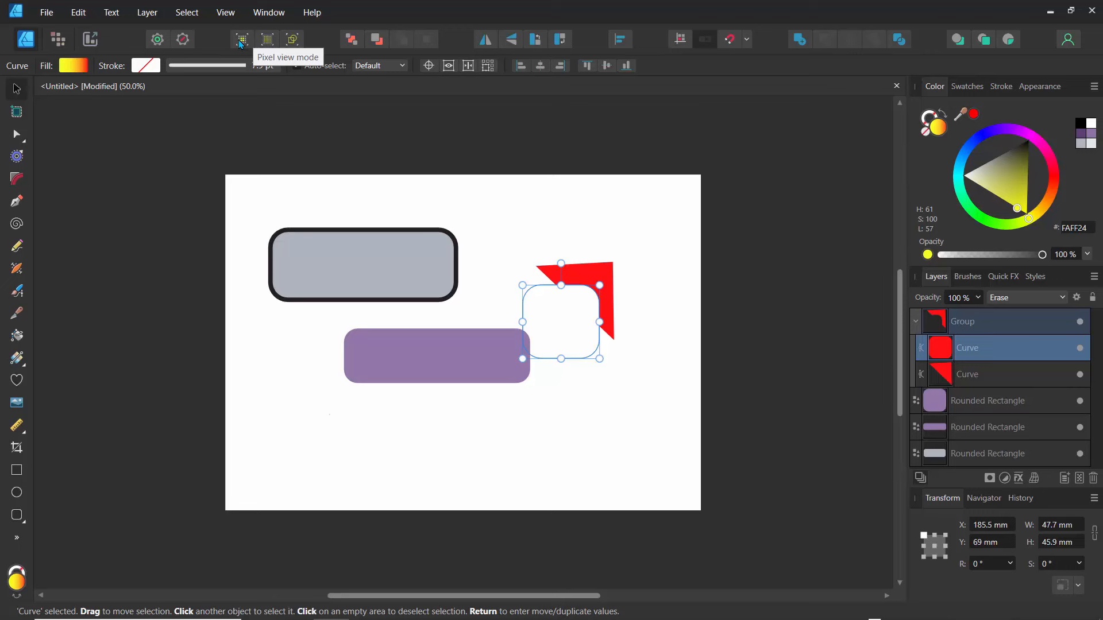
click(239, 41)
click(263, 41)
click(252, 43)
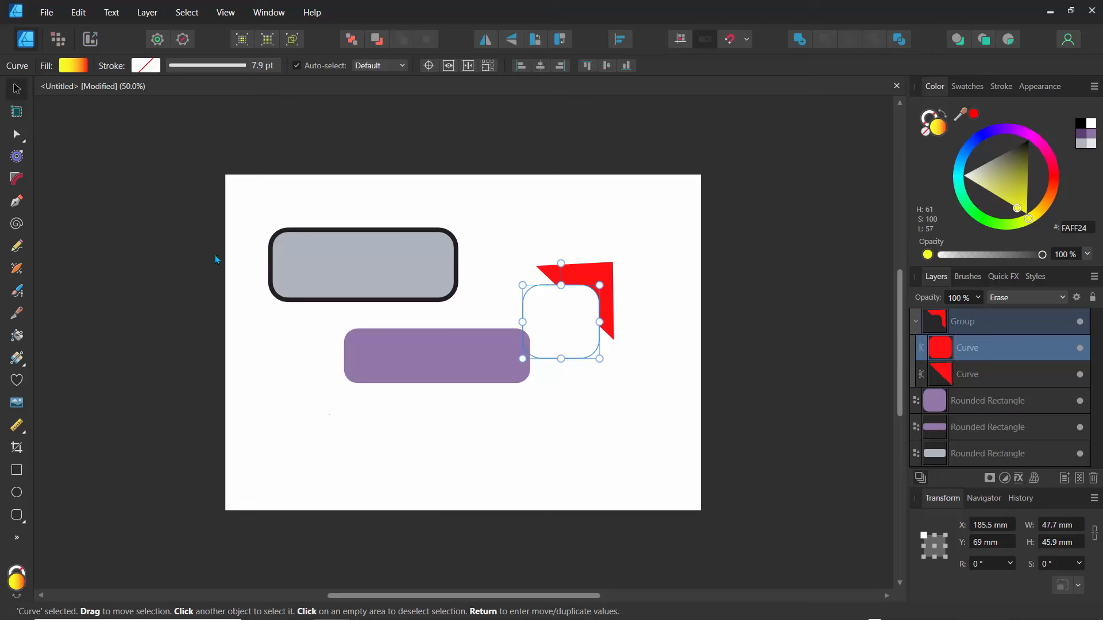
Resize the grey rounded rectangle with the Node Tool from its upper-left corner to about 108.6 mm wide and 44.1 mm high.
click(314, 241)
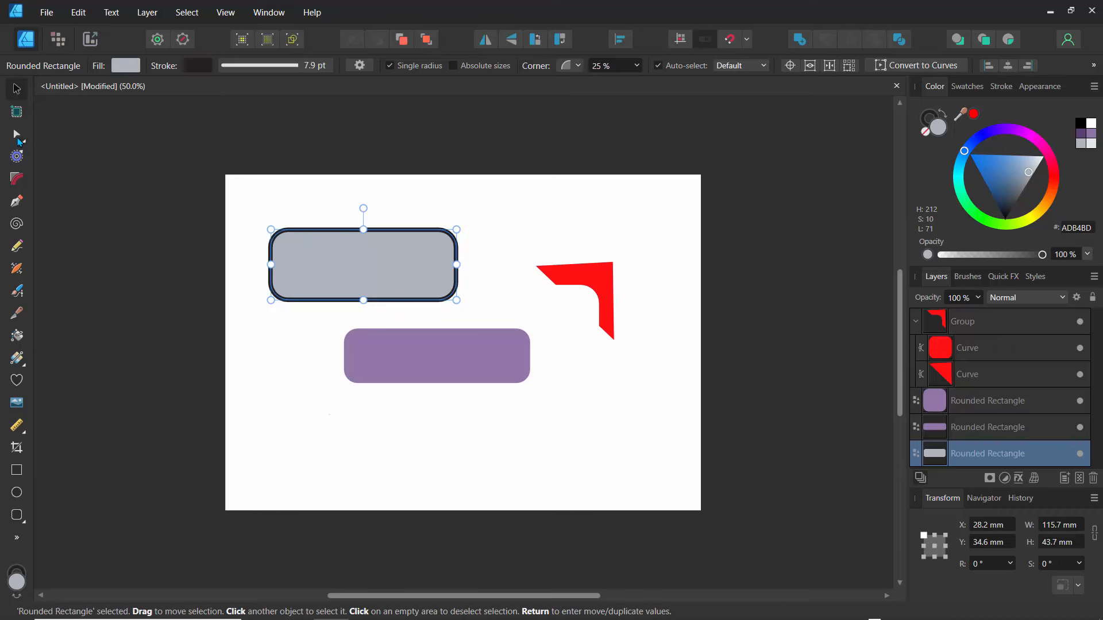
click(17, 137)
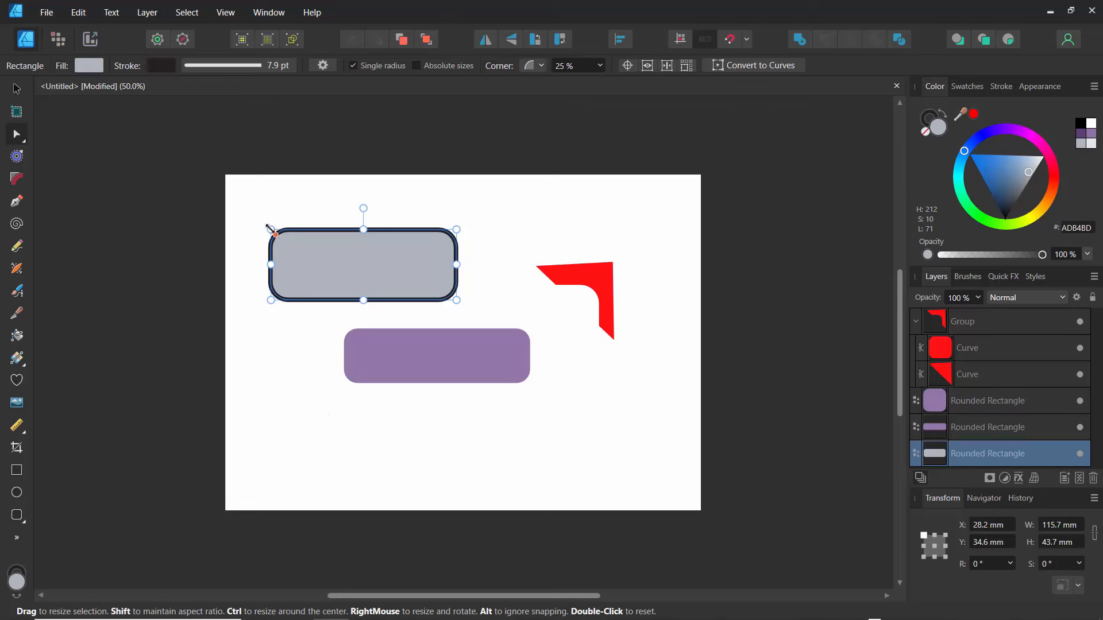
mouse_move(271, 229)
mouse_down()
mouse_move(247, 196)
mouse_move(282, 229)
mouse_up()
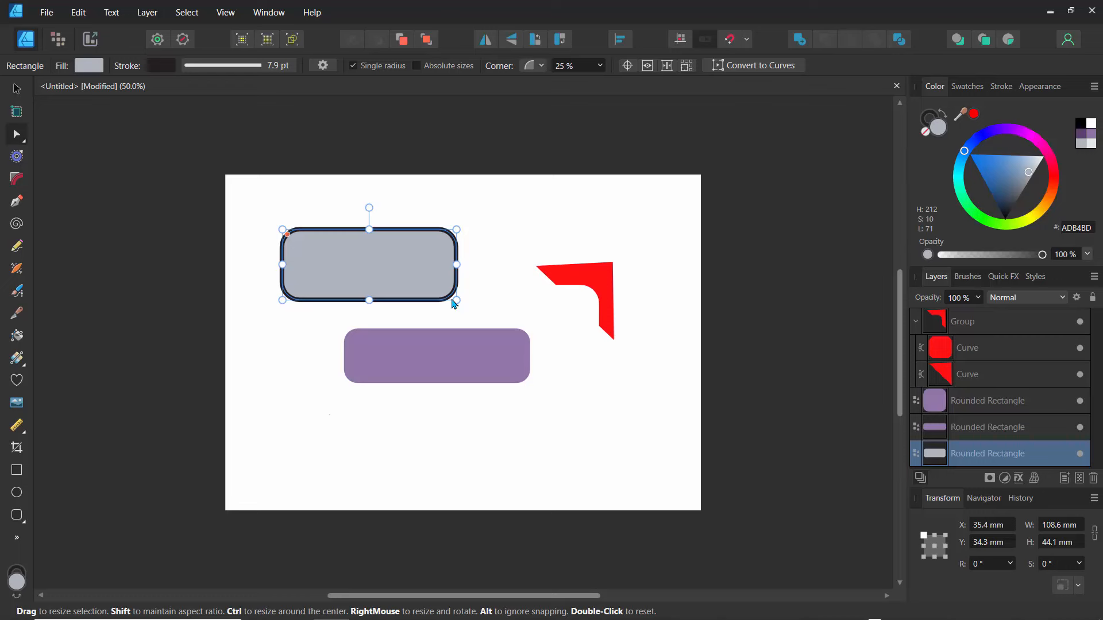
Insert extra nodes on the red triangle's upper and right edges, shift them to reshape it, and make the right-side inner node smooth.
click(587, 274)
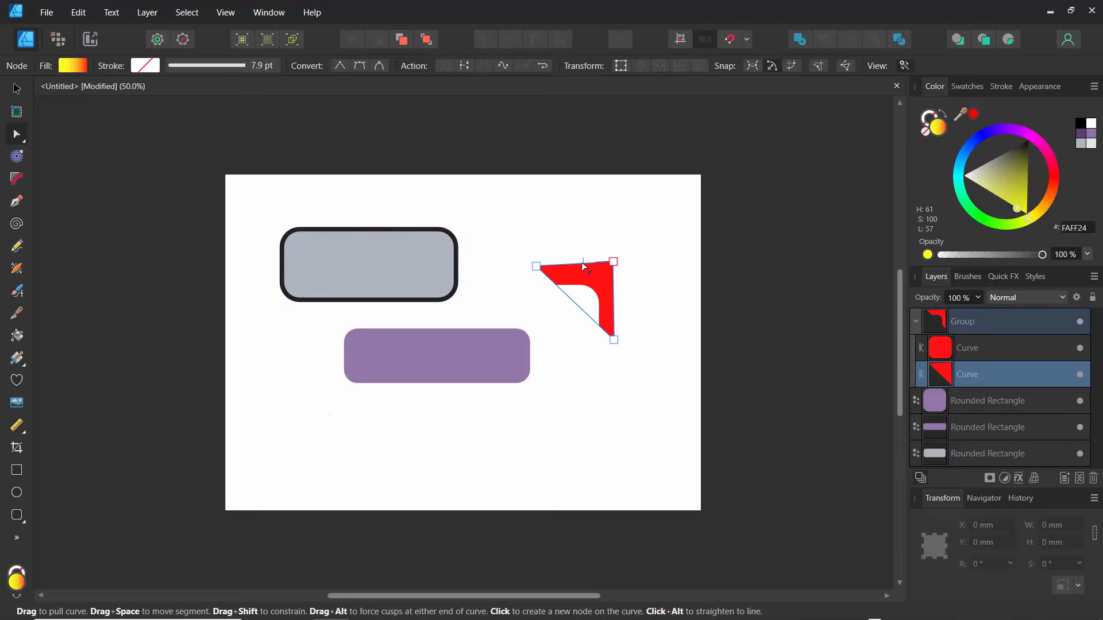
click(577, 267)
mouse_move(576, 264)
mouse_down()
mouse_move(574, 235)
mouse_move(576, 244)
mouse_up()
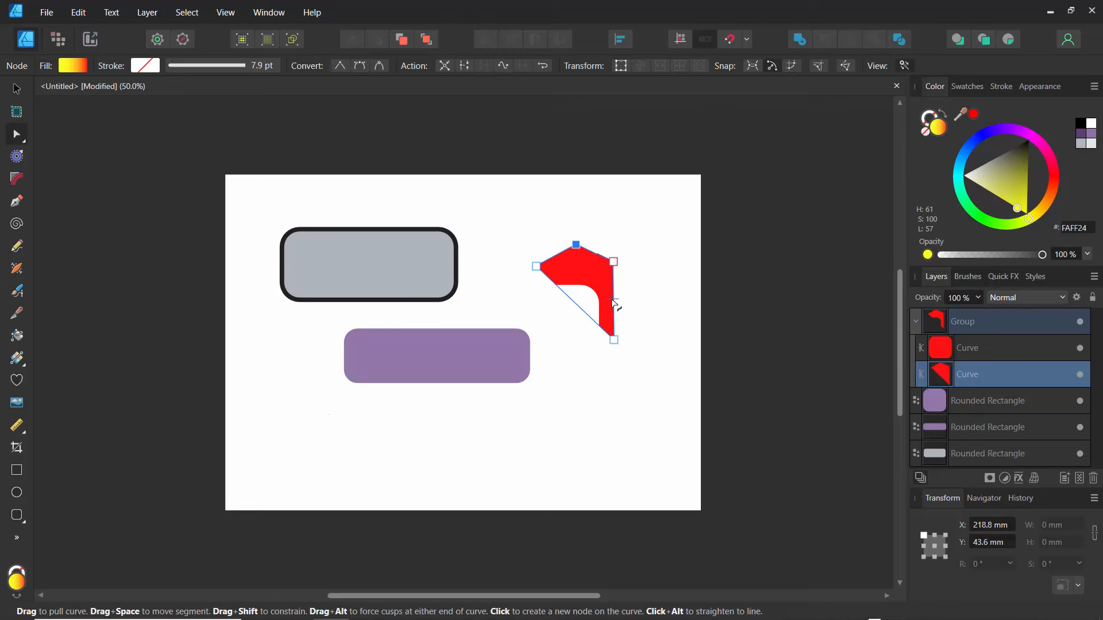
click(614, 300)
mouse_move(614, 300)
mouse_down()
mouse_move(636, 305)
mouse_move(643, 276)
mouse_move(616, 287)
mouse_up()
click(630, 286)
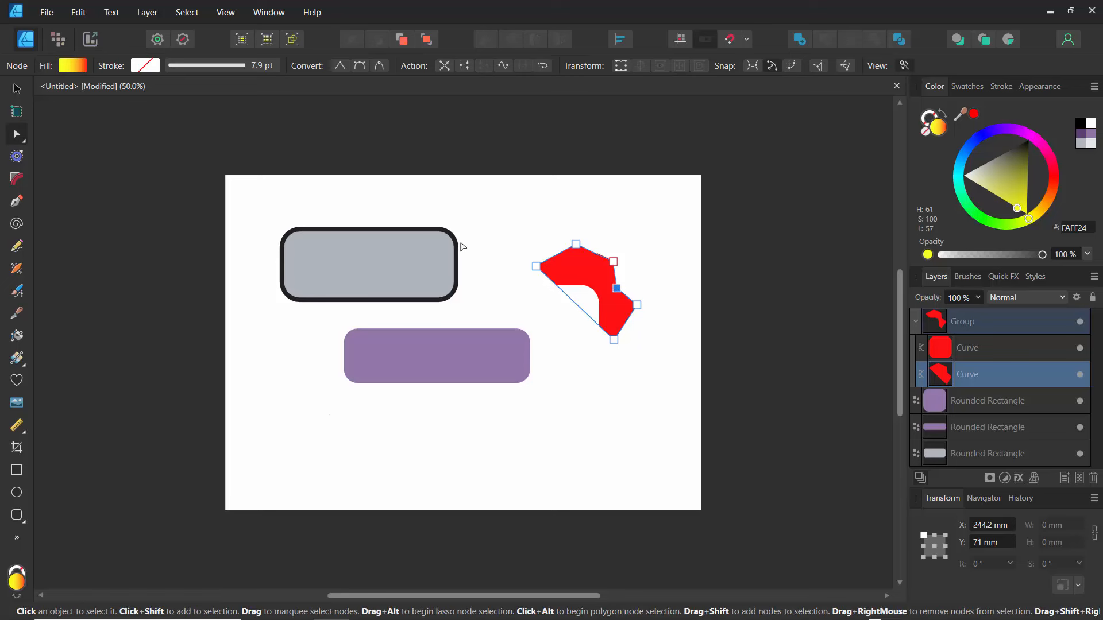
click(361, 72)
Detach the Navigator as a floating panel and use it to view the red shape at 178% zoom.
key(ctrl+plus)
key(ctrl+plus)
key(ctrl+plus)
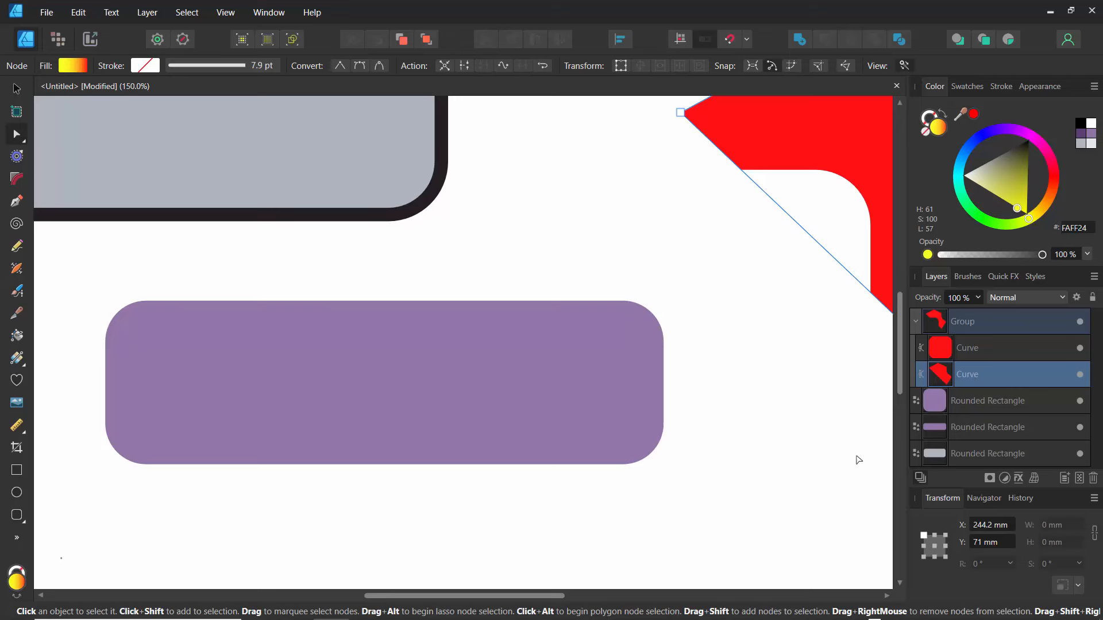
click(982, 499)
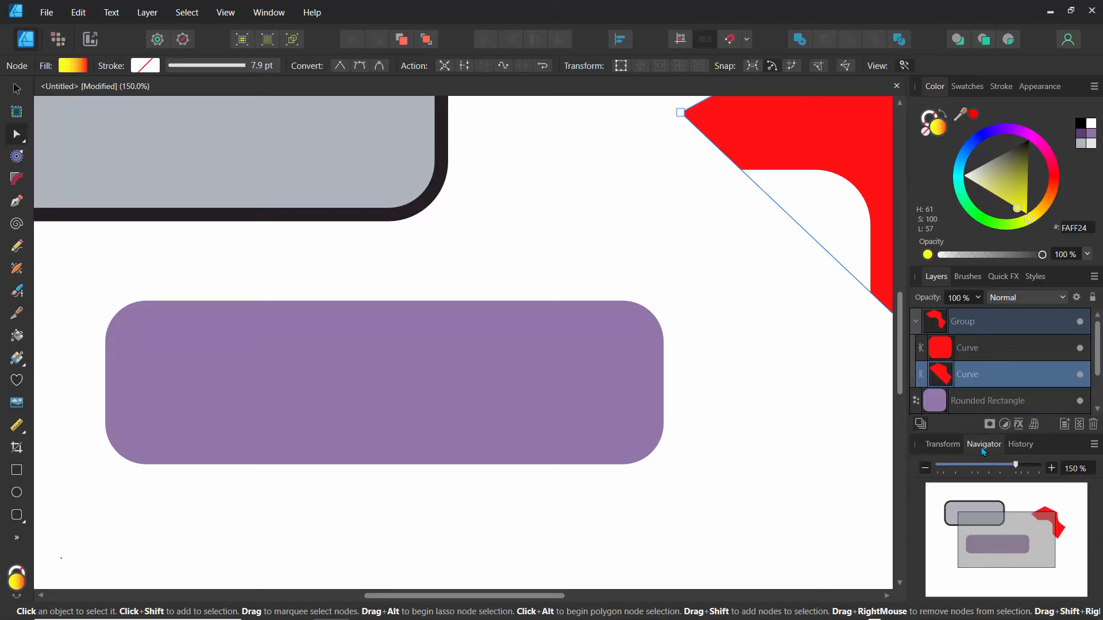
drag(983, 445, 143, 348)
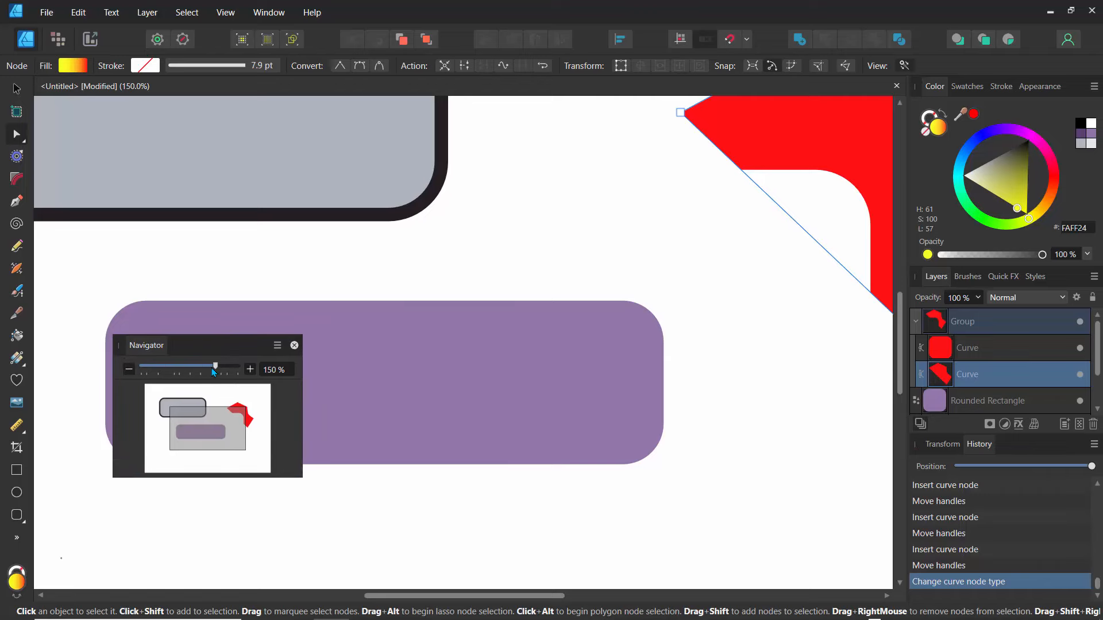
mouse_move(215, 368)
mouse_down()
mouse_move(173, 369)
mouse_move(230, 369)
mouse_move(218, 368)
mouse_up()
mouse_move(219, 428)
mouse_down()
mouse_move(238, 415)
mouse_move(212, 410)
mouse_move(217, 441)
mouse_move(227, 419)
mouse_move(190, 411)
mouse_move(229, 421)
mouse_up()
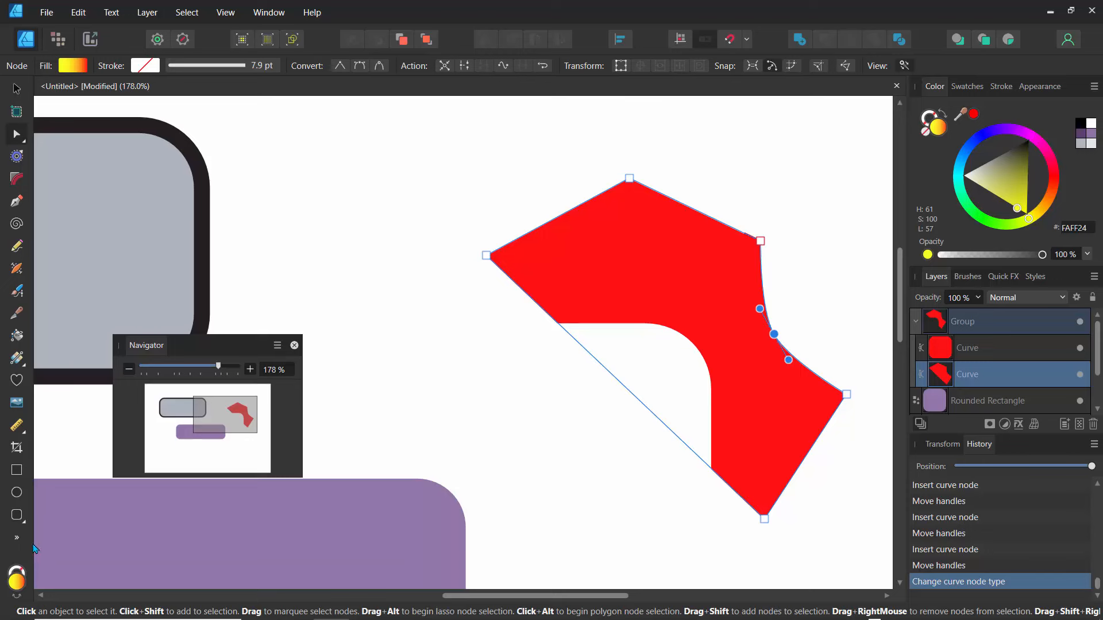
Move the red curve slightly left within its group, and lengthen both handles of its smooth right-side node.
click(16, 89)
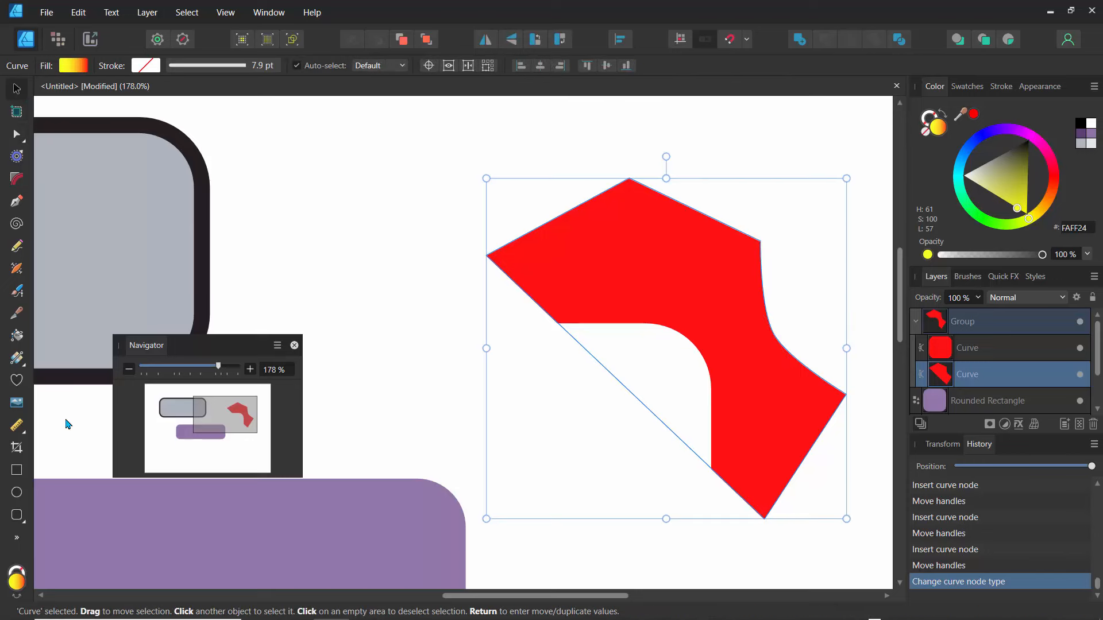
drag(621, 290, 586, 281)
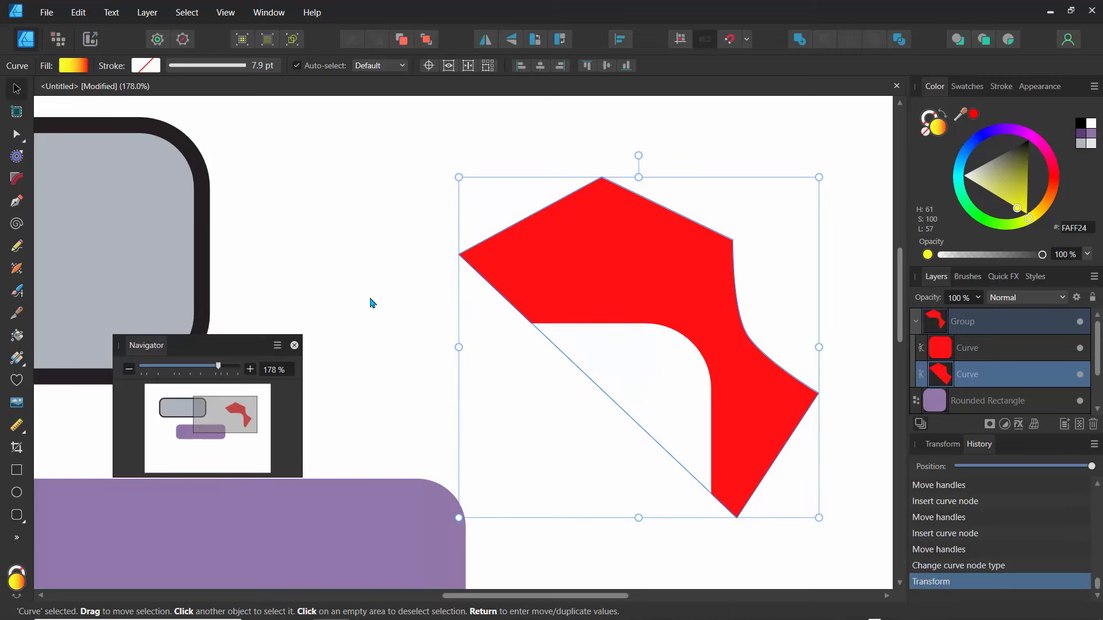
key(a)
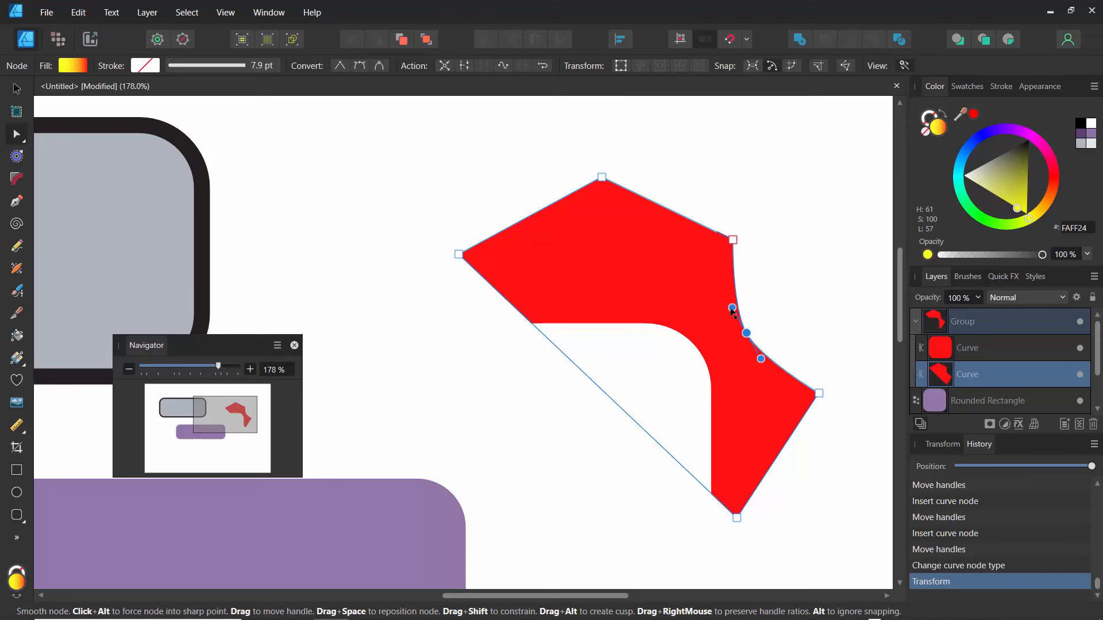
drag(737, 305, 686, 282)
drag(769, 351, 820, 383)
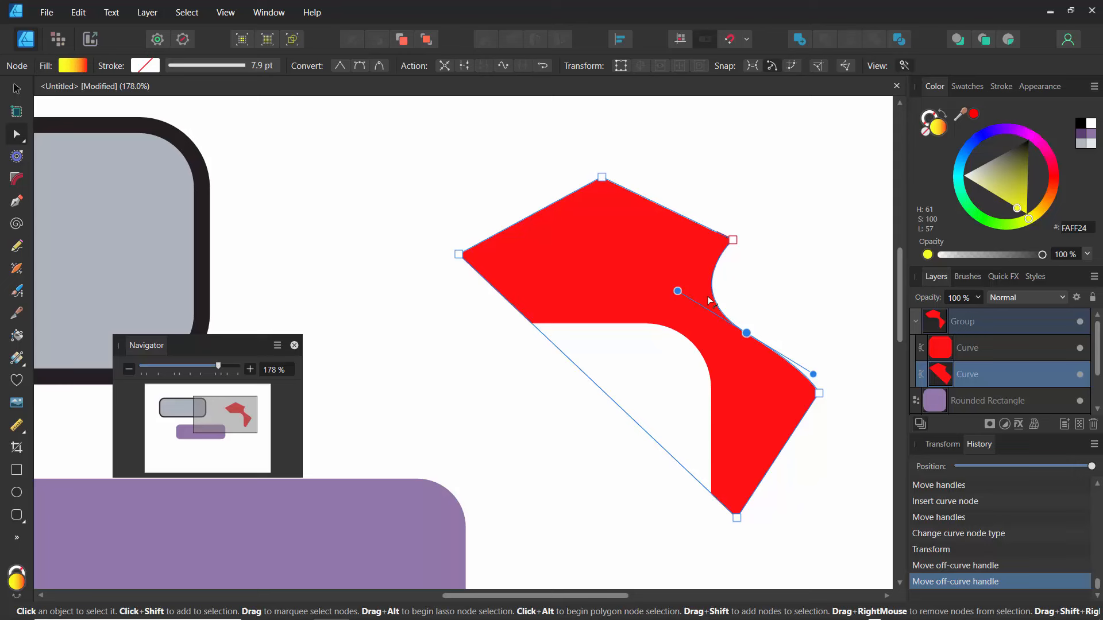
Convert the red curve's topmost node to smooth, extend its left handle to round the edge, and collapse the group.
click(601, 178)
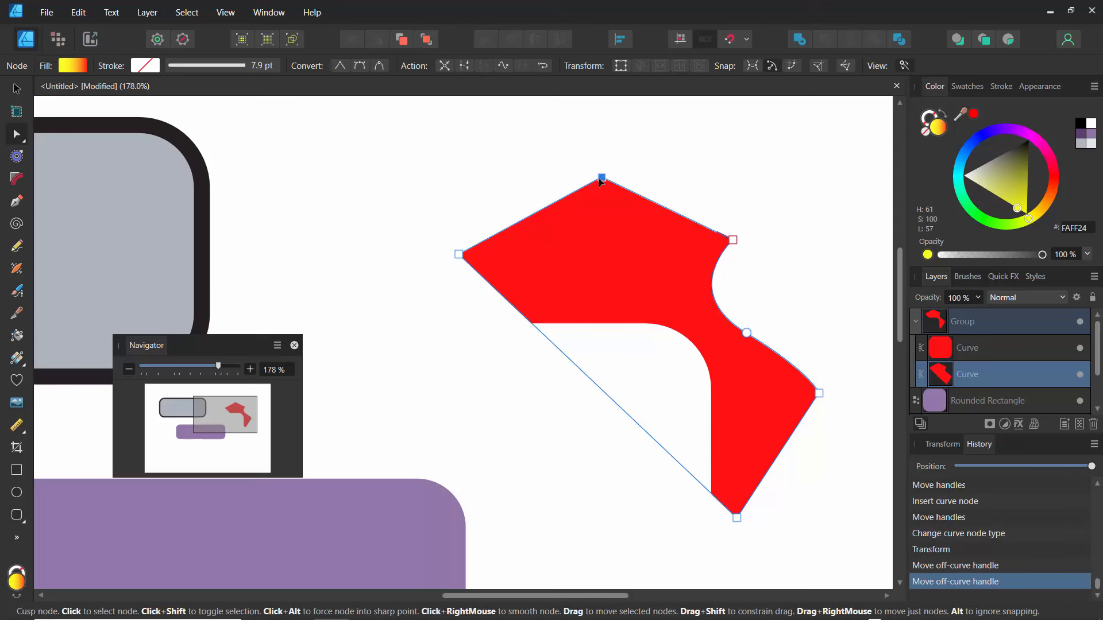
click(360, 66)
drag(556, 179, 511, 181)
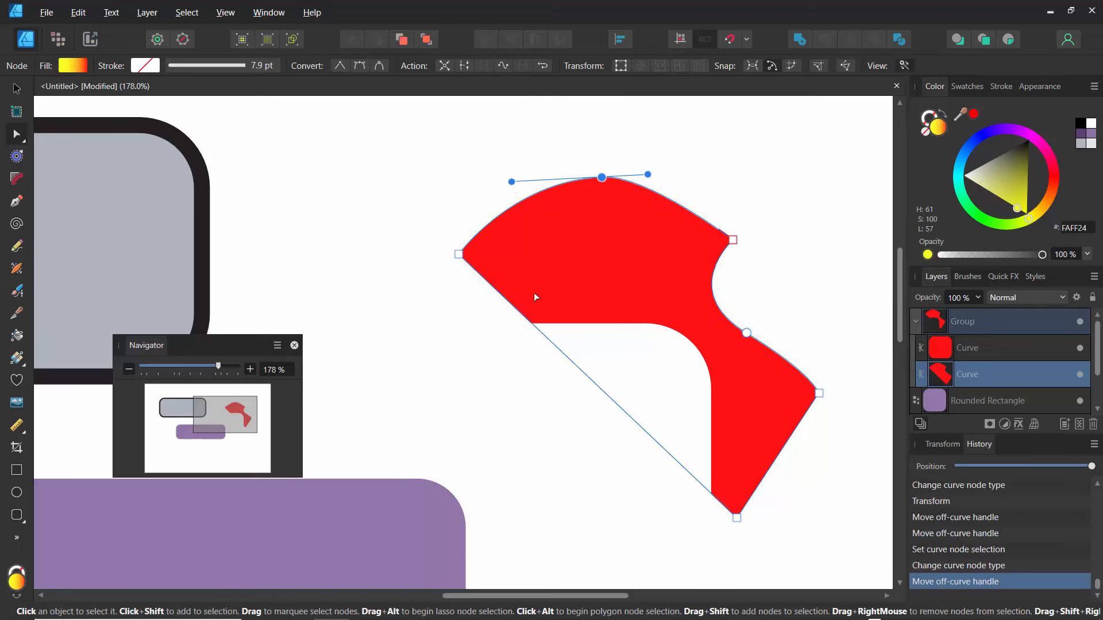
click(917, 325)
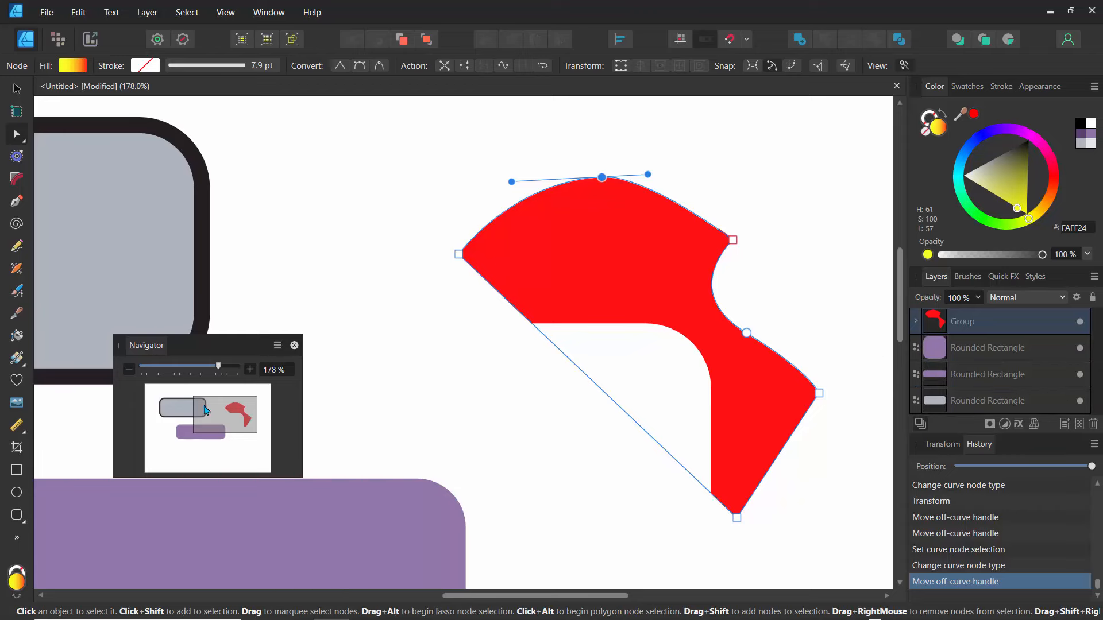
Move the floating Navigator clear of the grey rounded rectangle, and convert that rectangle to curves.
drag(206, 409, 159, 402)
drag(145, 336, 99, 368)
click(273, 244)
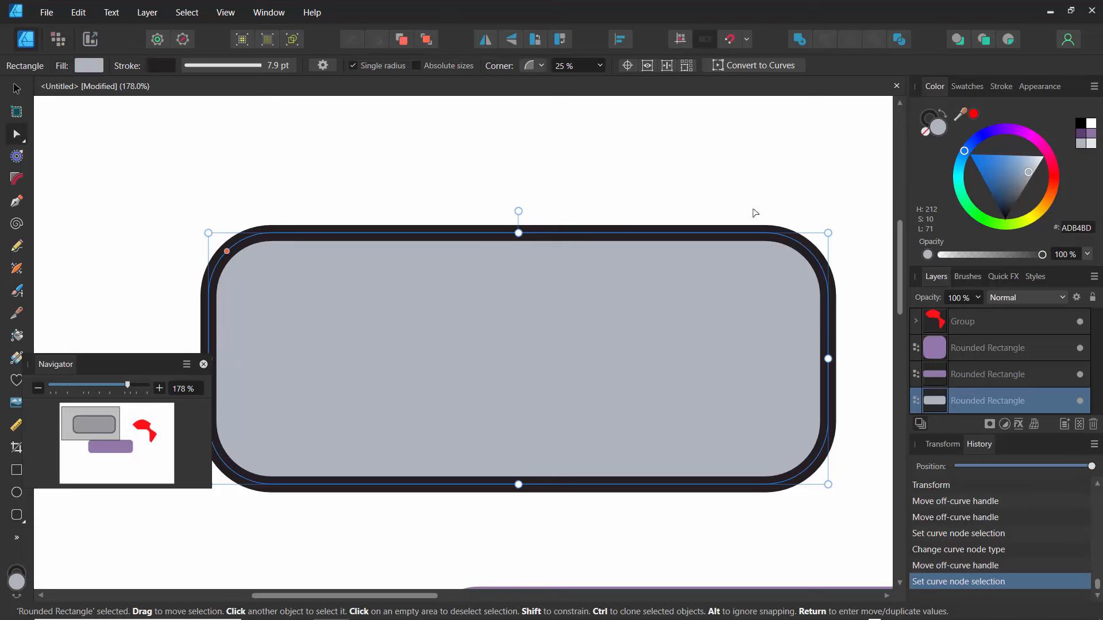
click(754, 65)
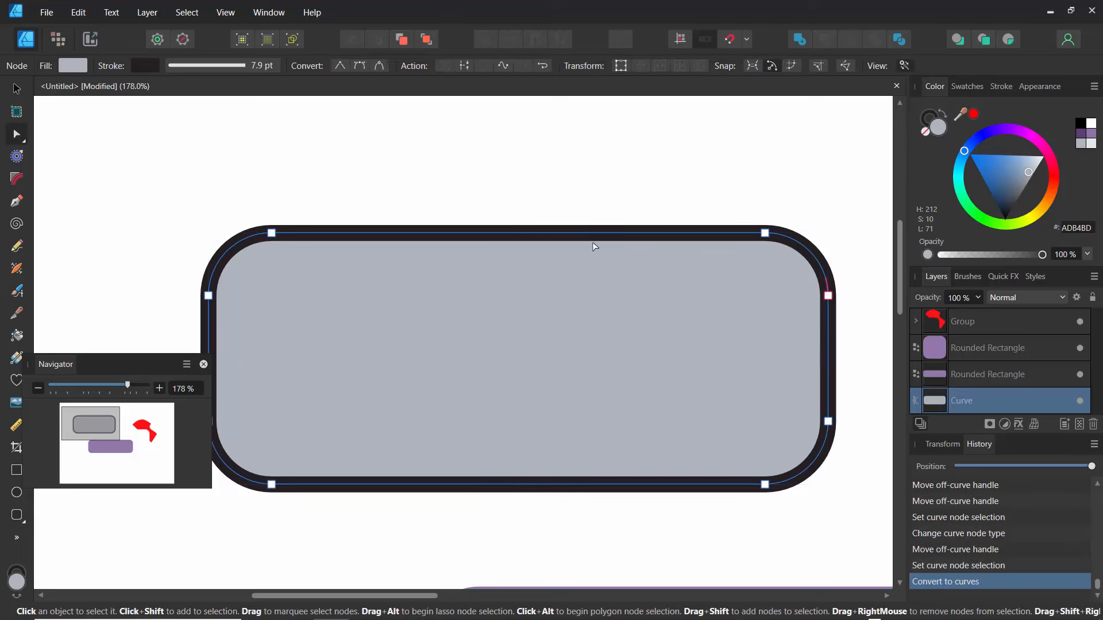
Insert two nodes on the grey curve's upper edge and two on its lower edge.
click(509, 233)
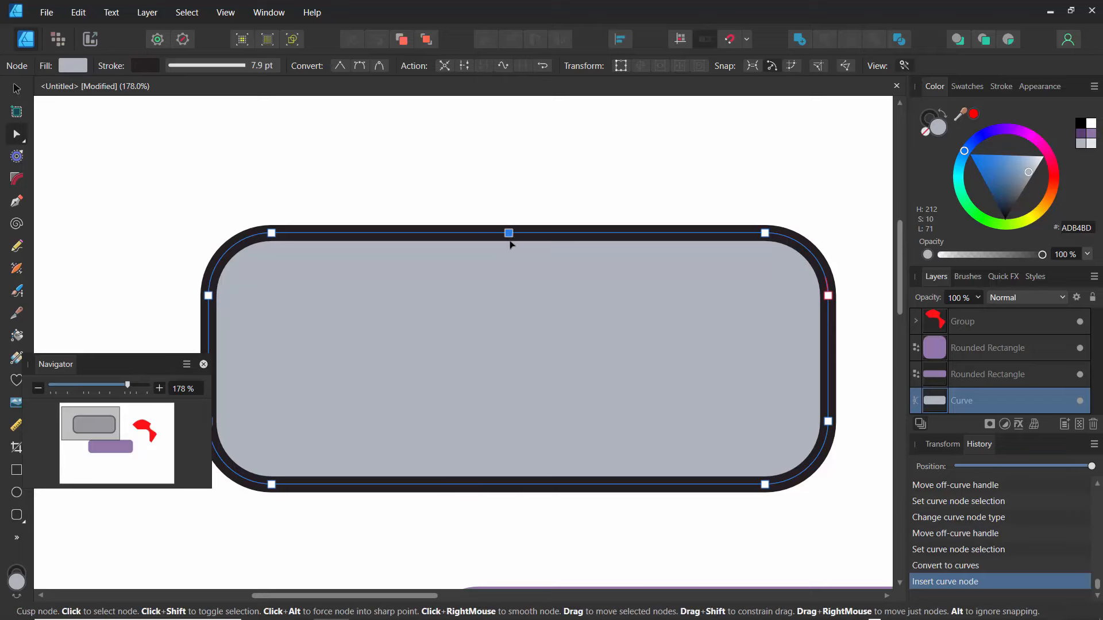
click(509, 485)
click(356, 233)
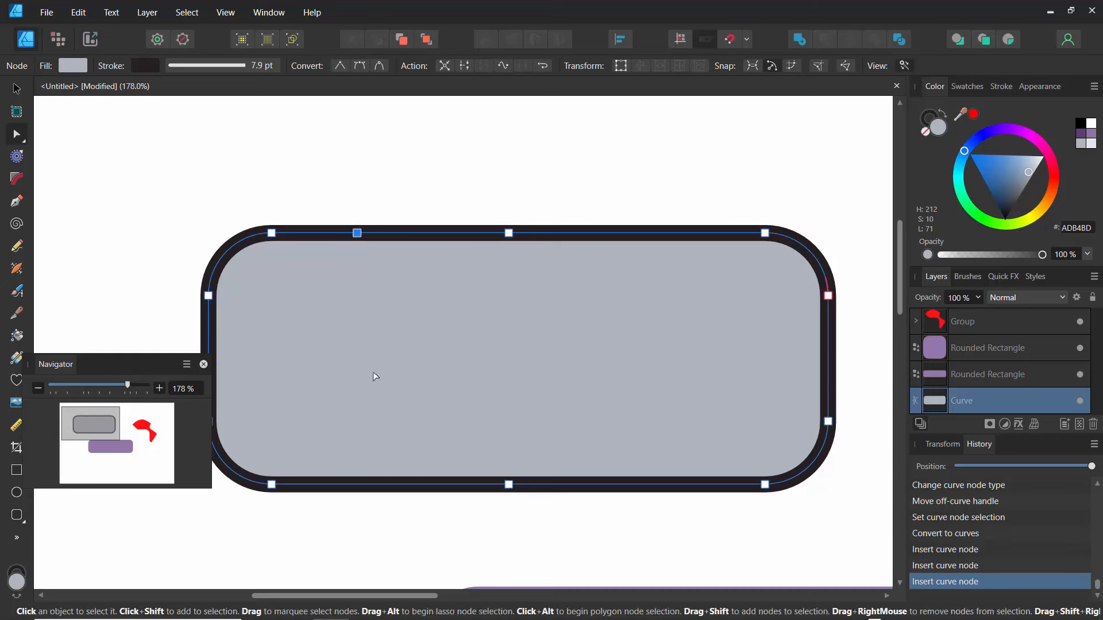
click(352, 485)
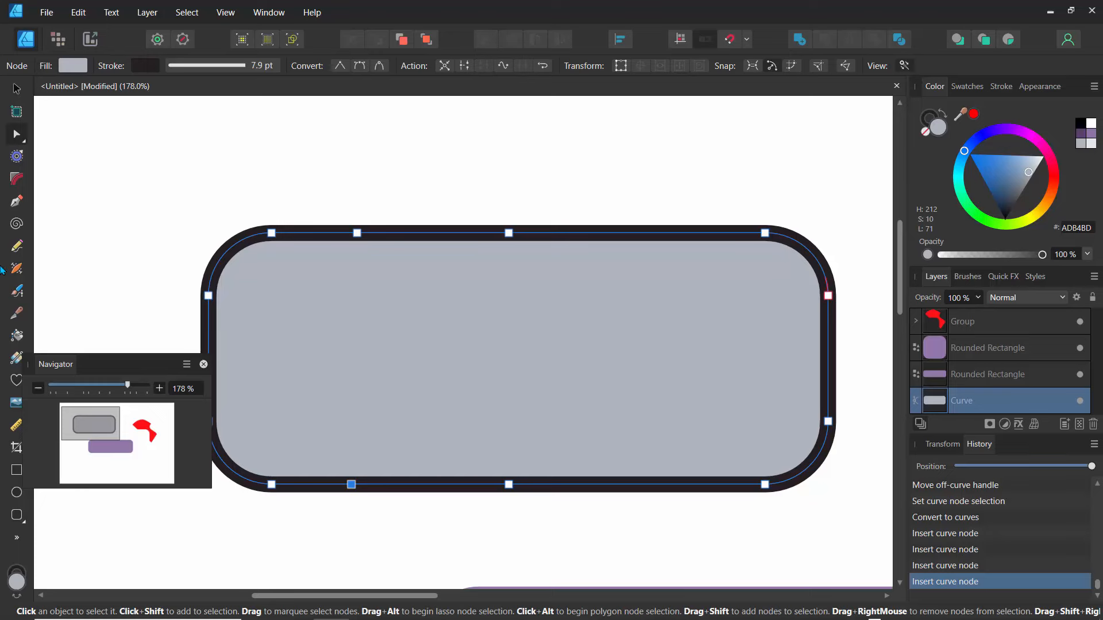
Cut the grey curve into three pieces with the Knife Tool, using a near-vertical cut and a wavy cut further right.
click(17, 314)
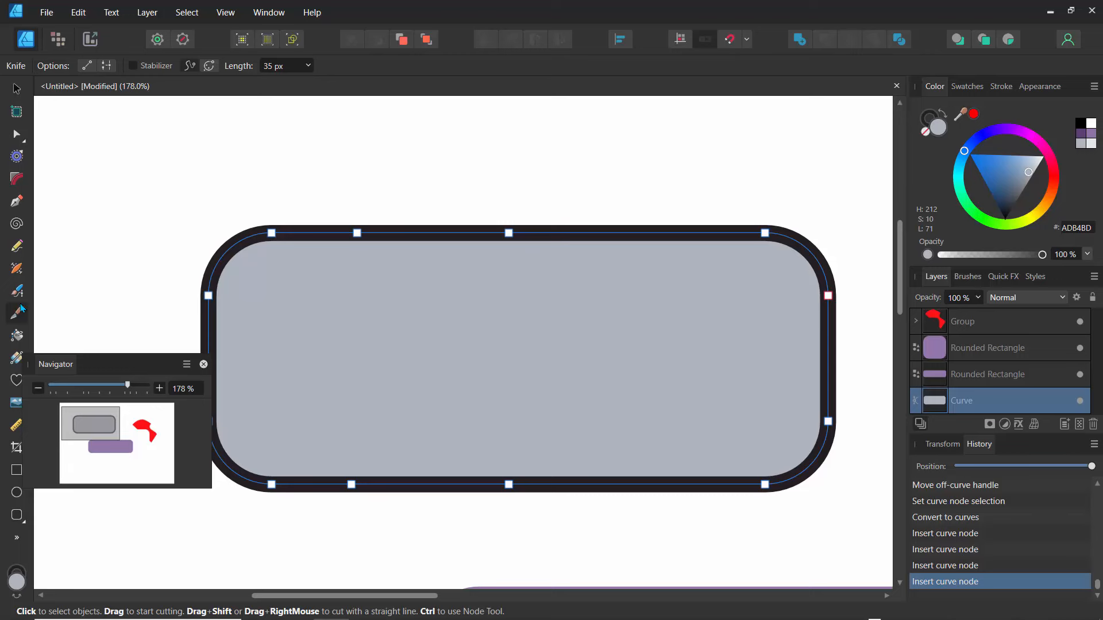
drag(396, 185, 397, 520)
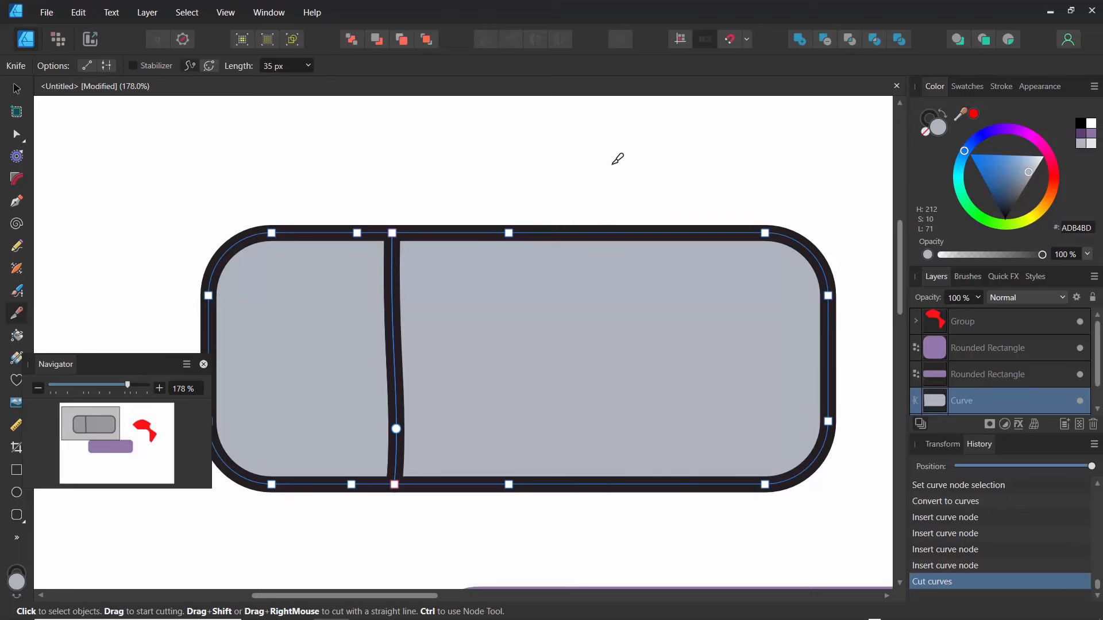
mouse_move(613, 163)
mouse_down()
mouse_move(615, 303)
mouse_move(650, 363)
mouse_move(600, 440)
mouse_move(594, 500)
mouse_move(631, 525)
mouse_move(700, 532)
mouse_move(794, 517)
mouse_move(865, 426)
mouse_move(873, 302)
mouse_move(822, 203)
mouse_move(700, 134)
mouse_move(625, 140)
mouse_move(614, 173)
mouse_up()
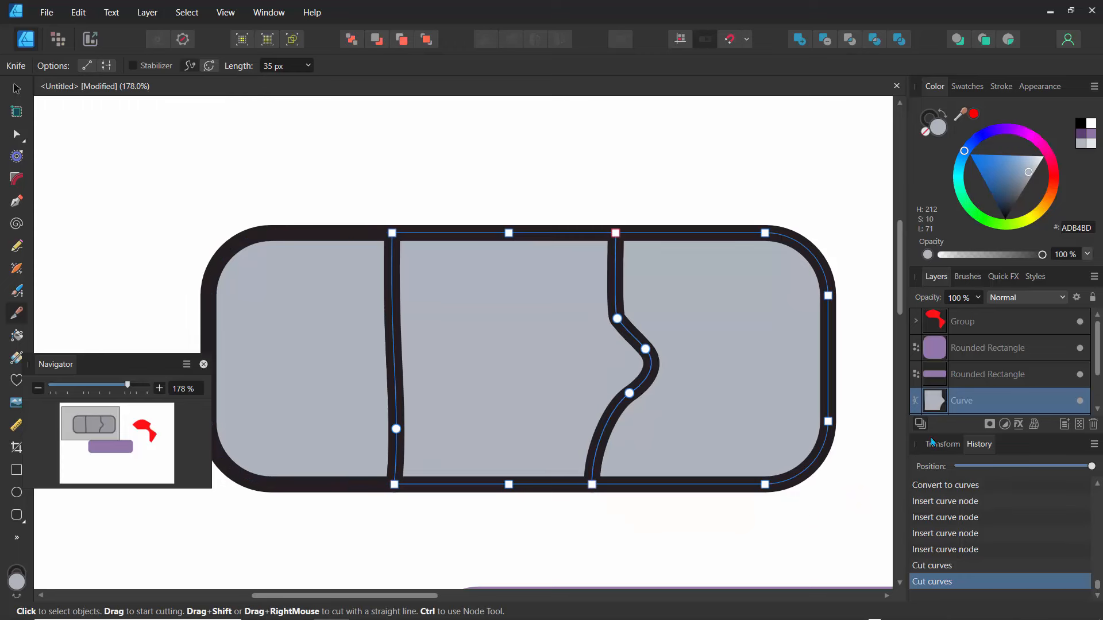
Select each of the three cut pieces in turn, and move the middle piece down beside the purple rectangle's left end.
scroll(1082, 374, down, 2)
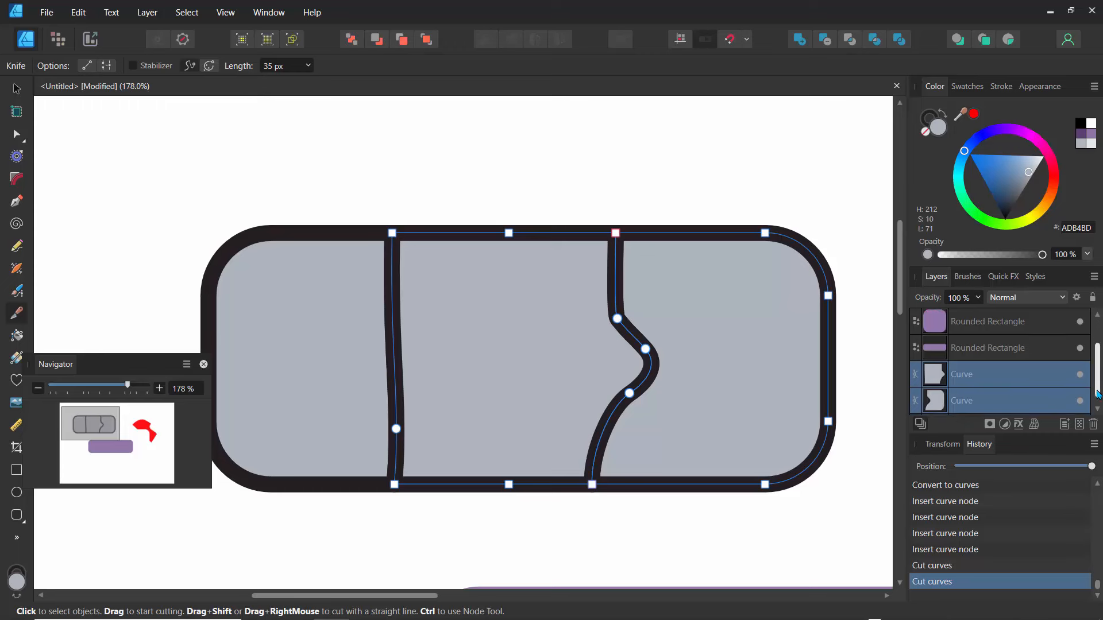
click(938, 402)
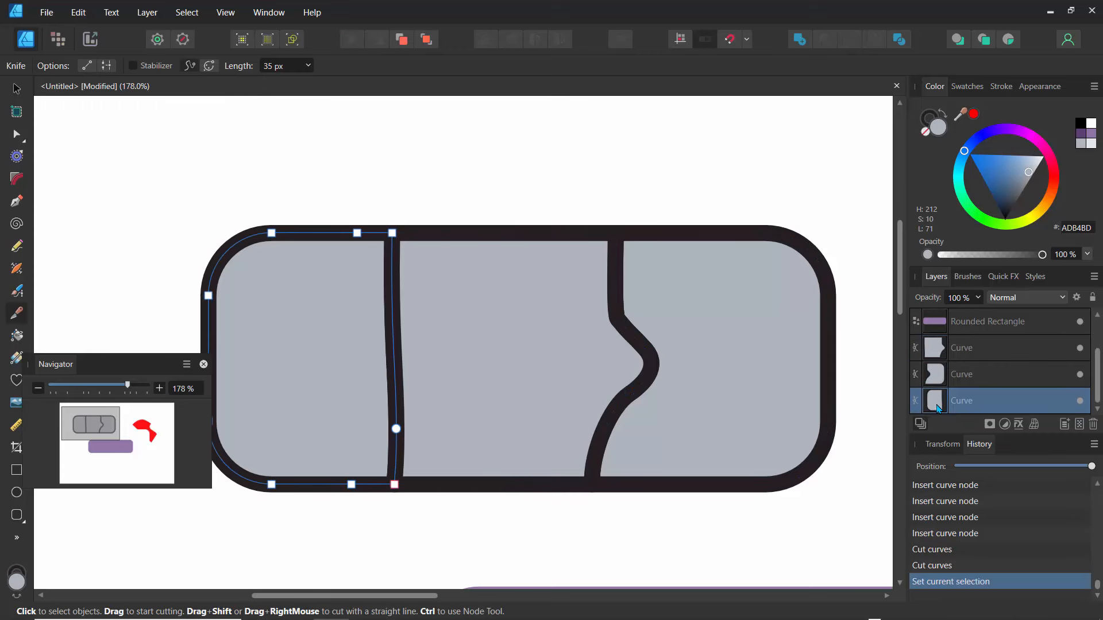
click(943, 378)
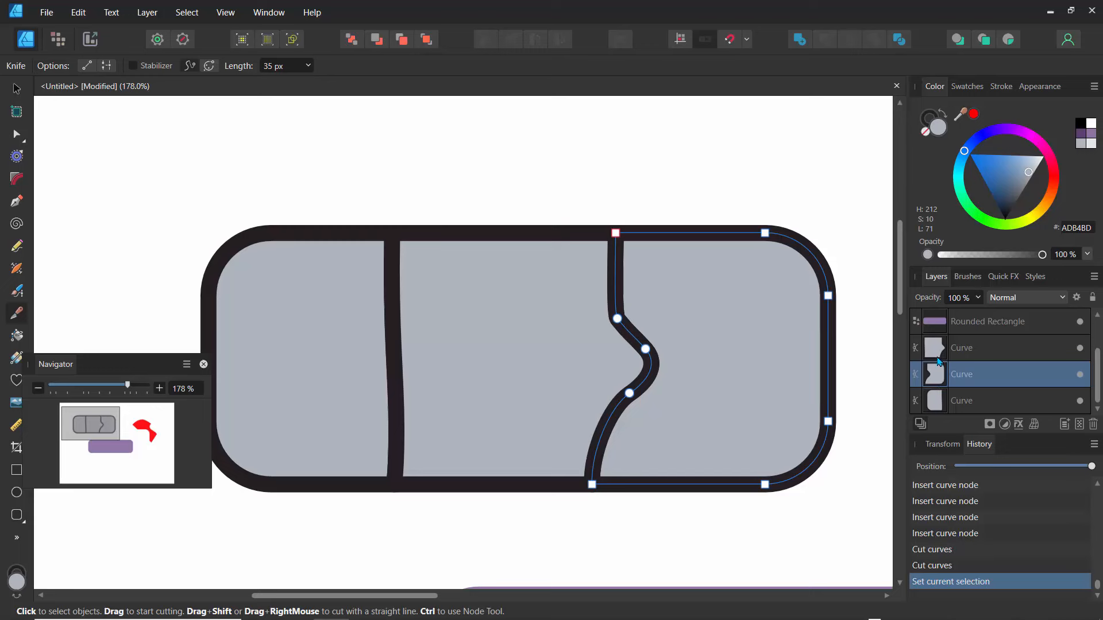
click(939, 353)
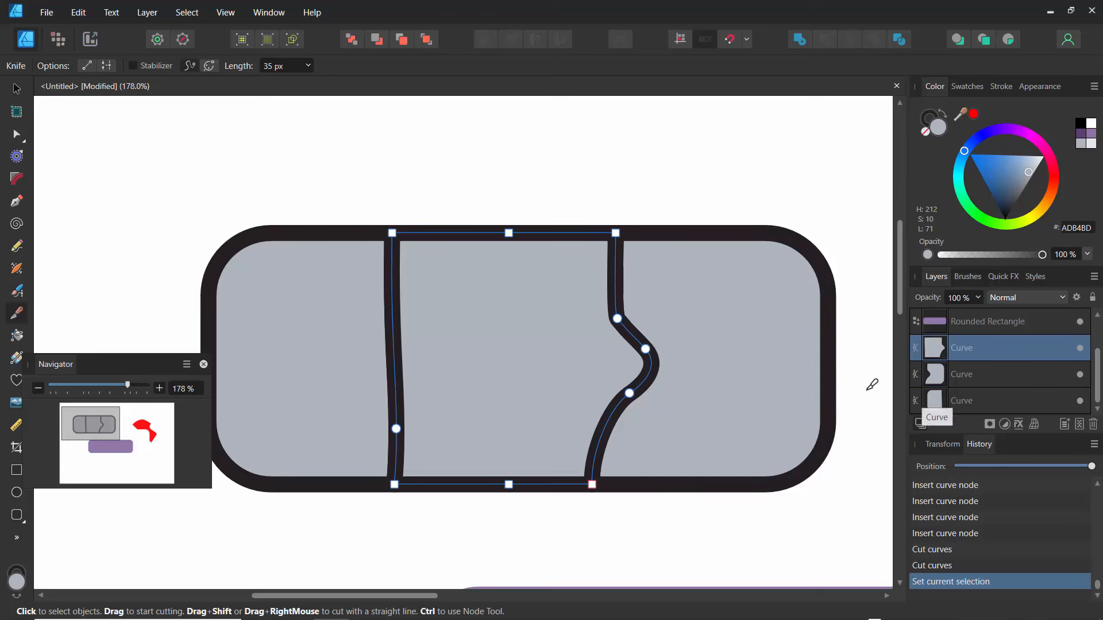
click(16, 89)
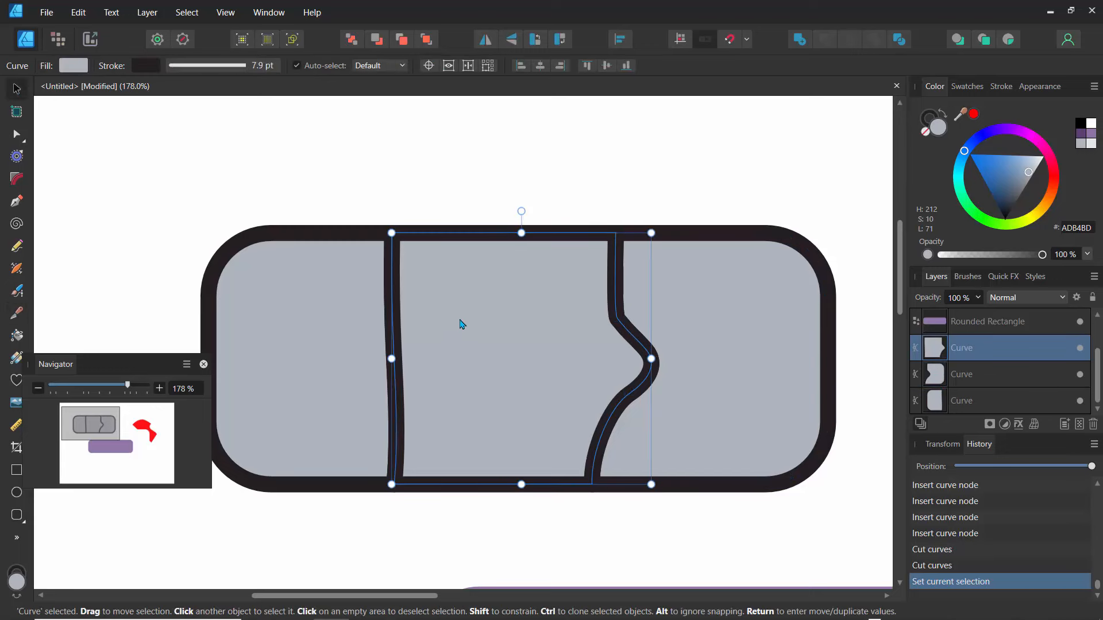
drag(461, 320, 510, 435)
drag(128, 385, 107, 385)
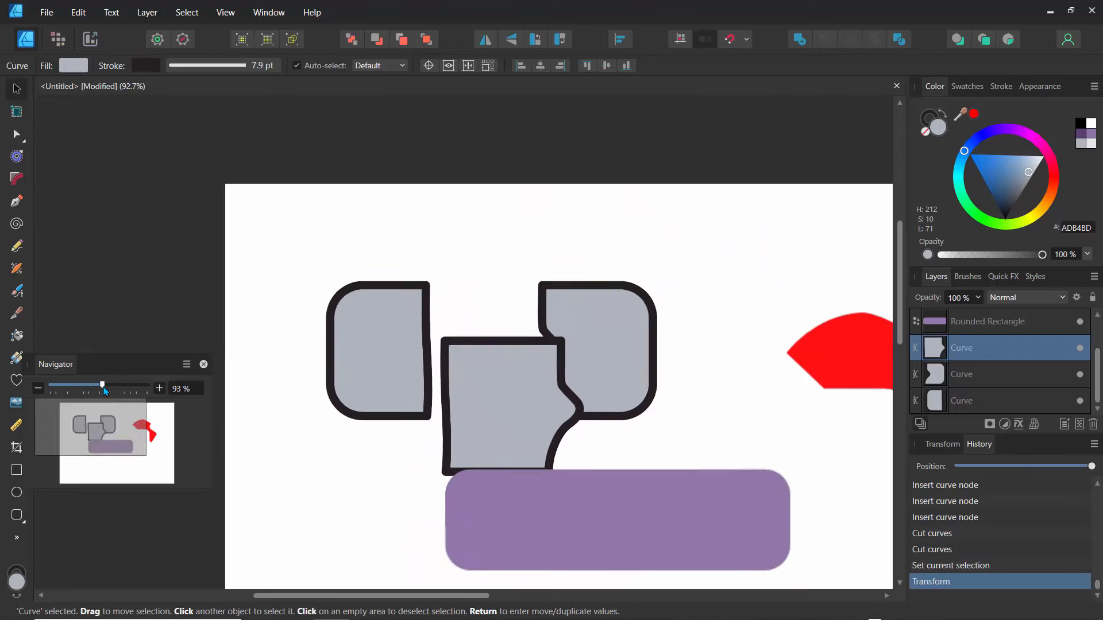
drag(340, 501, 321, 508)
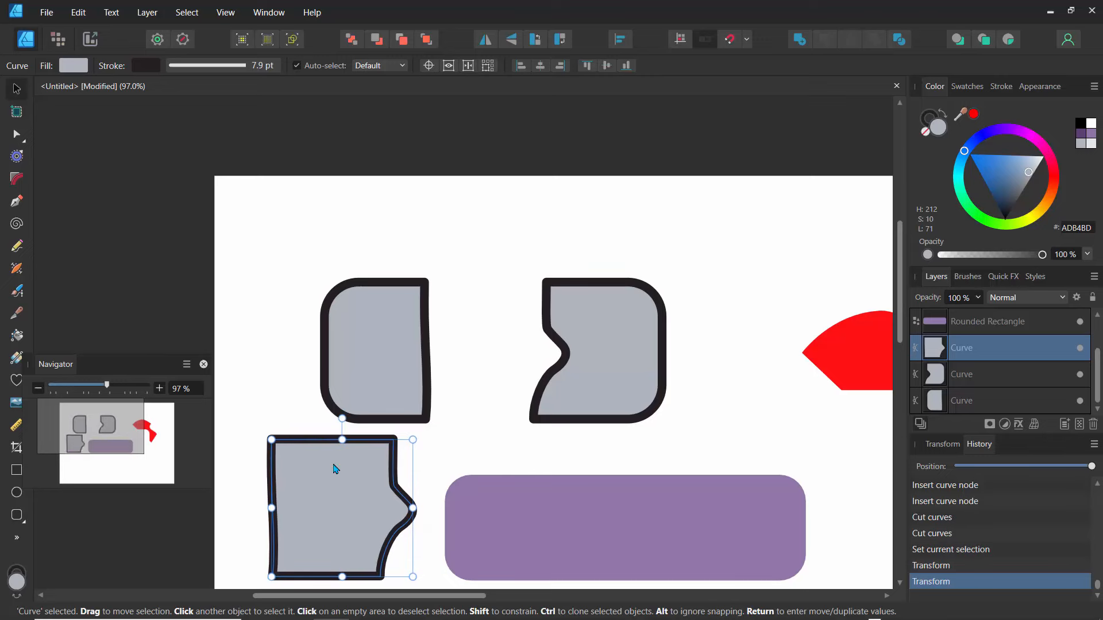
Move the left grey piece up and left and the right piece up and right, leaving the left piece selected.
drag(365, 344, 305, 273)
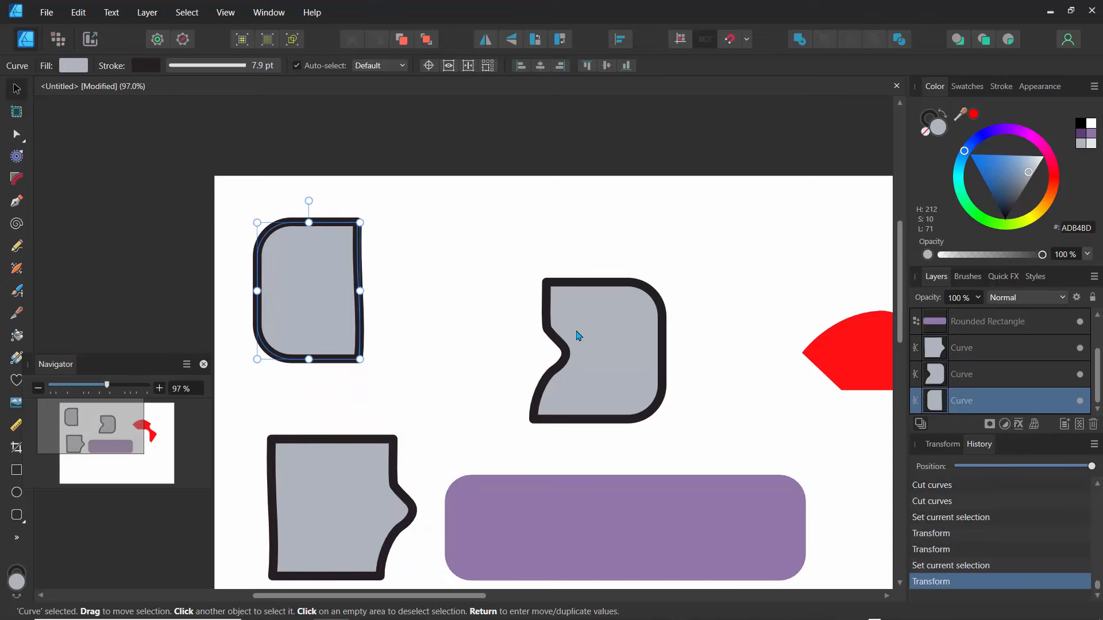
drag(597, 350, 651, 285)
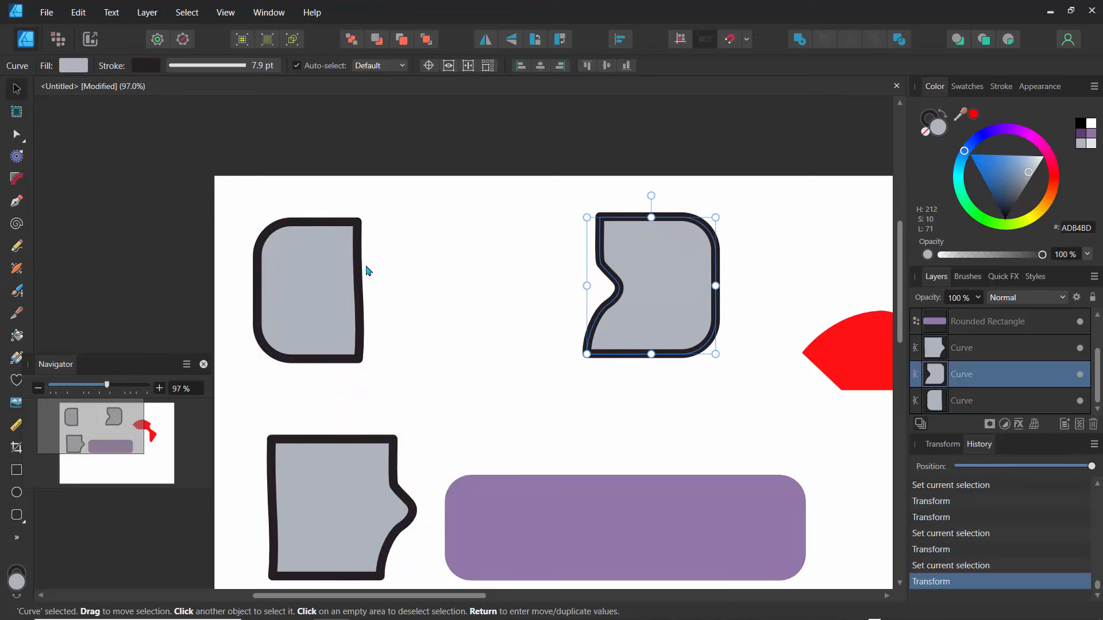
click(320, 278)
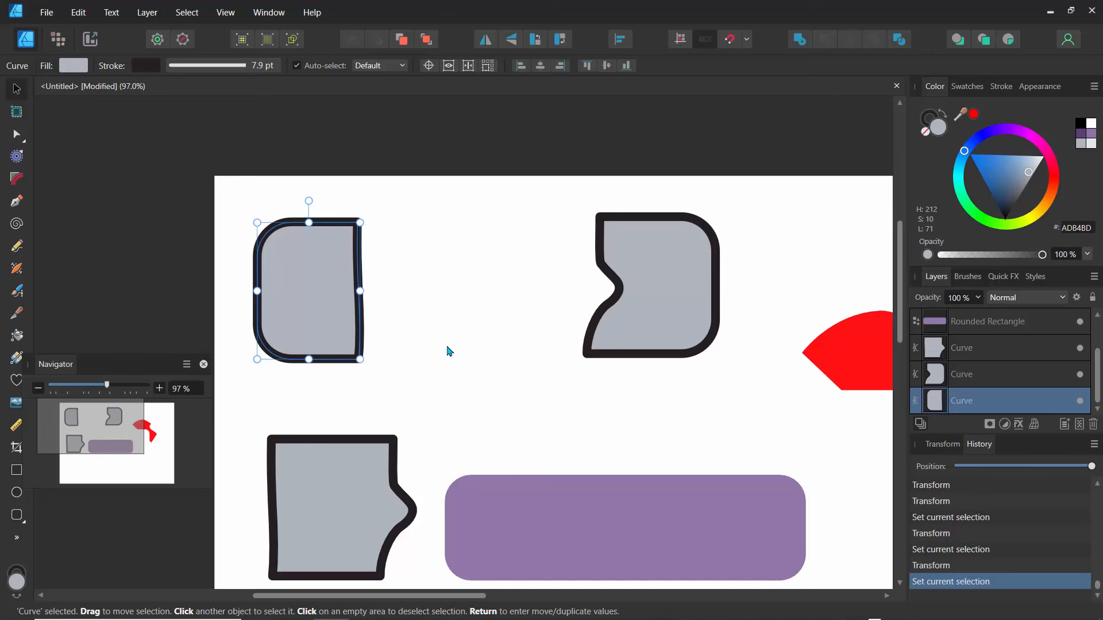
Paste a duplicate of the left grey piece, place it between the left and right pieces, and flip it horizontally.
key(ctrl+v)
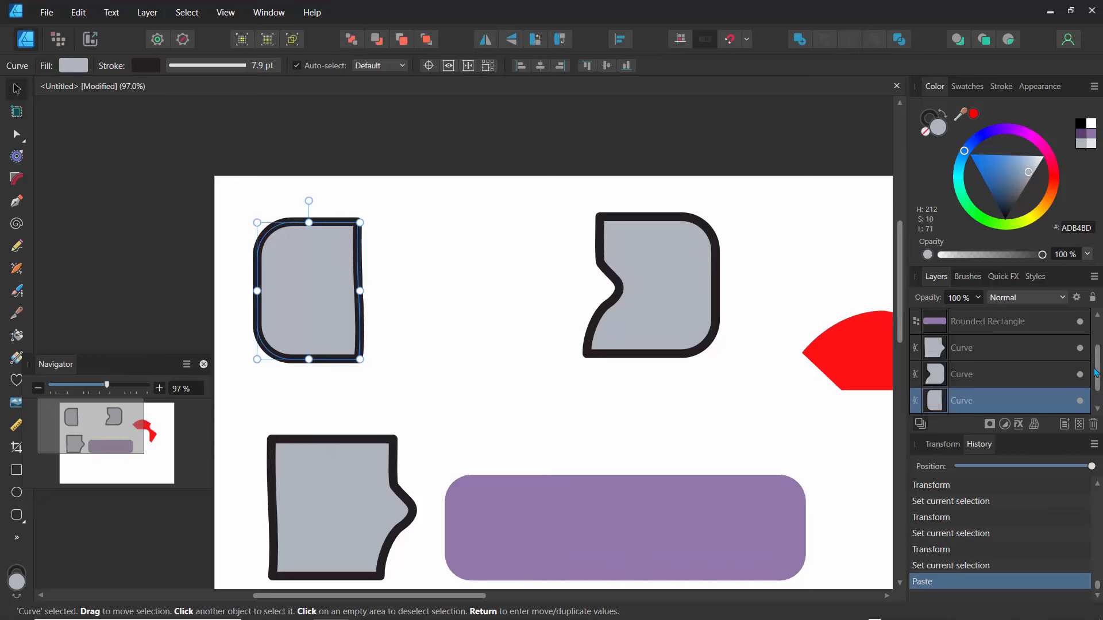
drag(1097, 373, 1097, 405)
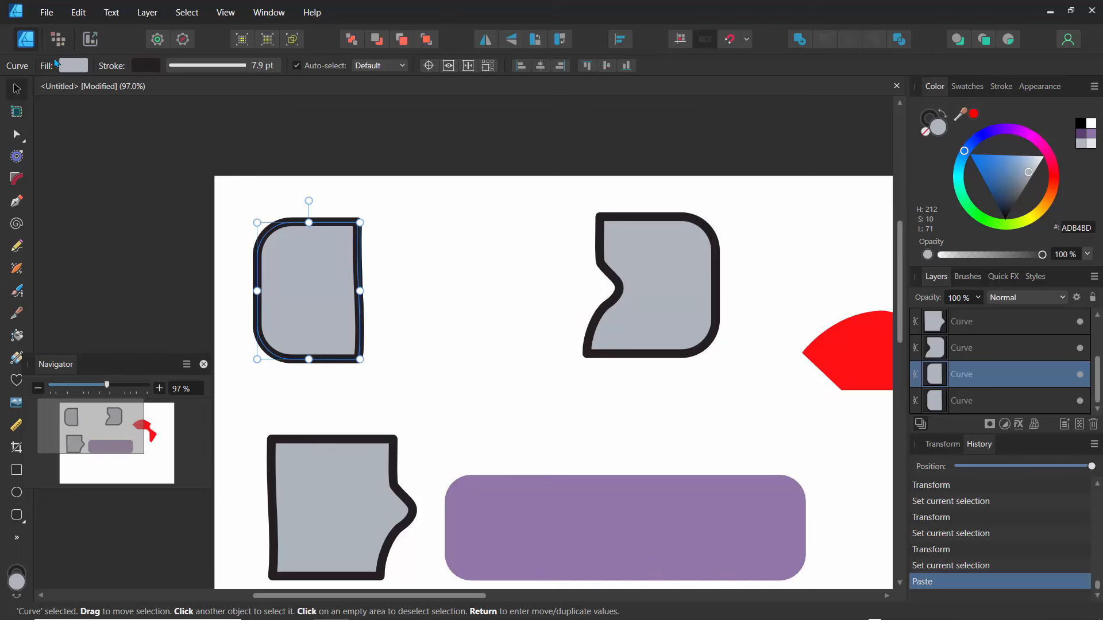
drag(324, 296, 485, 300)
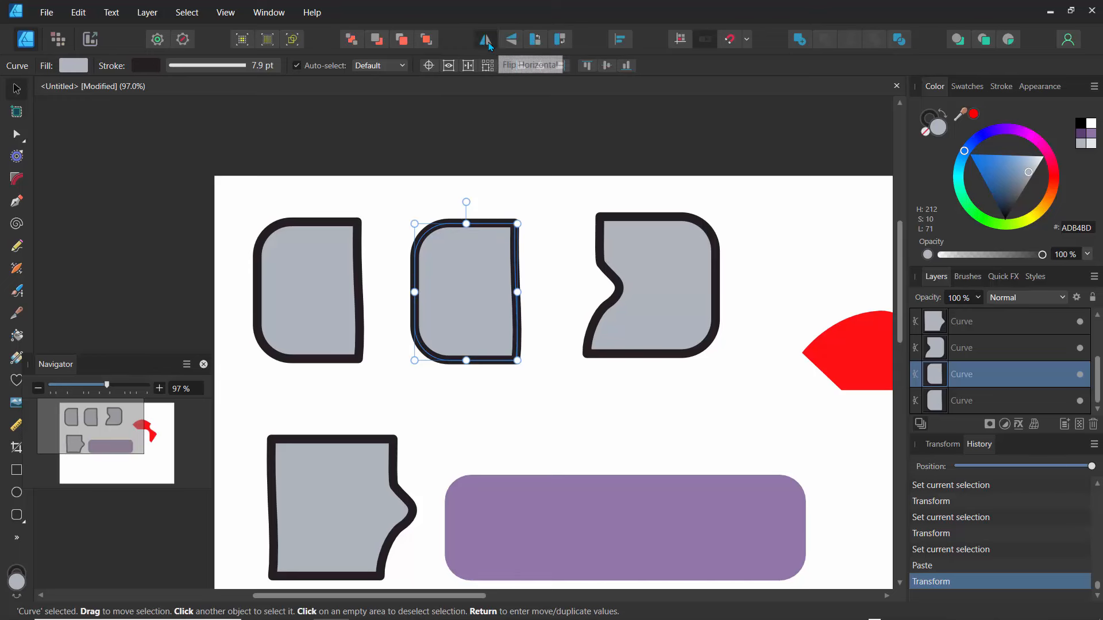
click(485, 39)
Move the flipped copy against the right grey piece's notched edge, and reselect the original left piece.
drag(492, 307, 537, 327)
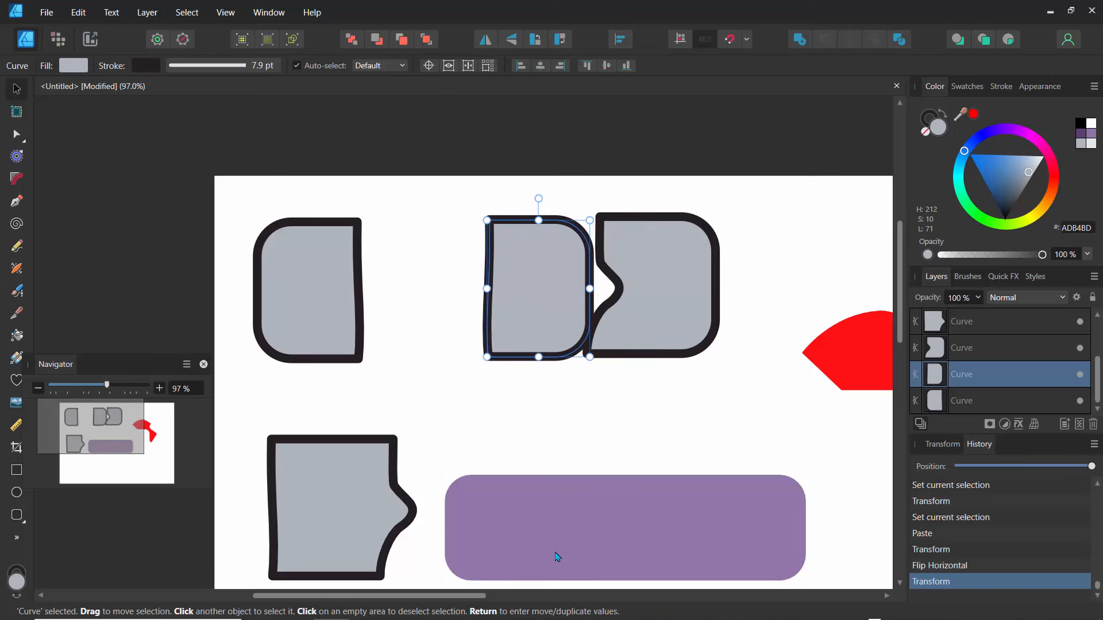
click(557, 557)
click(547, 327)
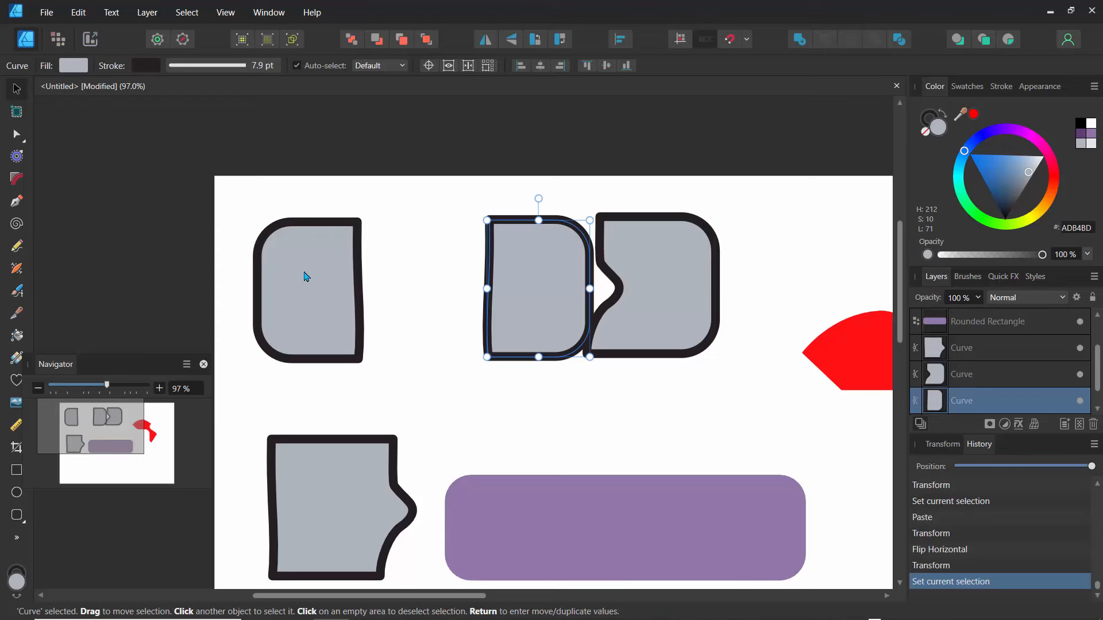
click(305, 284)
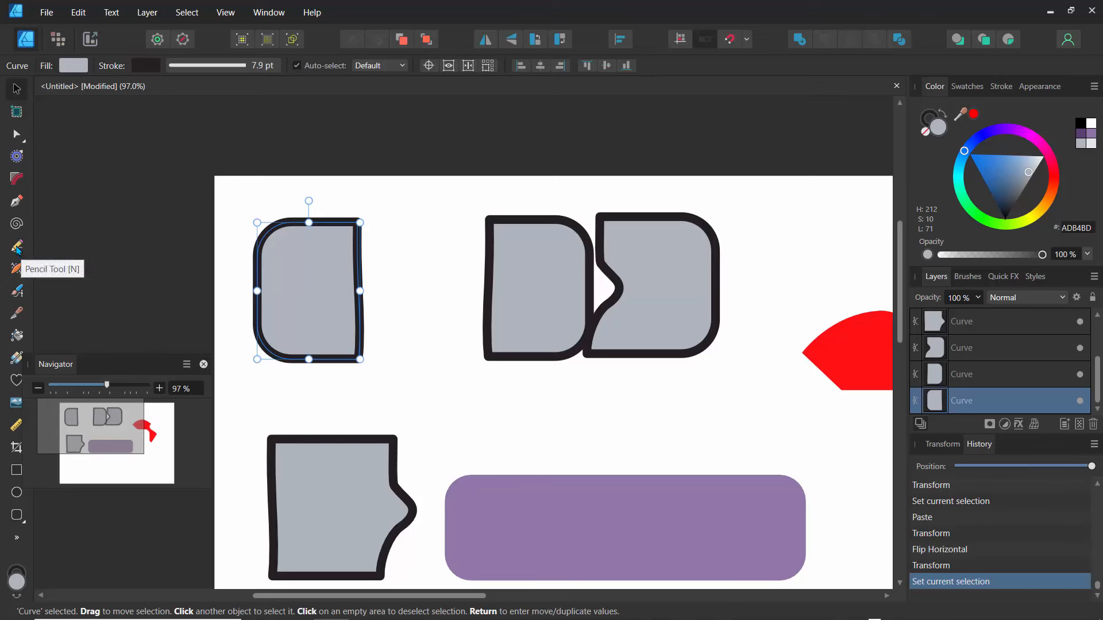
Draw two wavy freehand curves with the Pencil Tool among the grey pieces, filling the lower one with dark grey 3F3F3F.
click(17, 248)
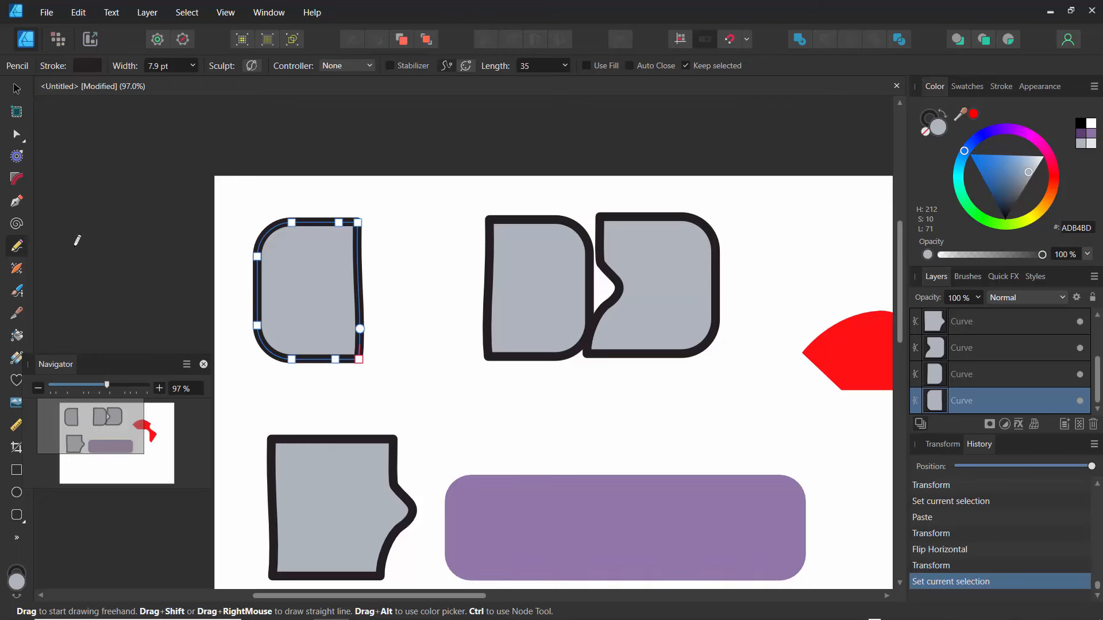
click(401, 378)
mouse_move(447, 359)
mouse_down()
mouse_move(501, 405)
mouse_move(533, 401)
mouse_up()
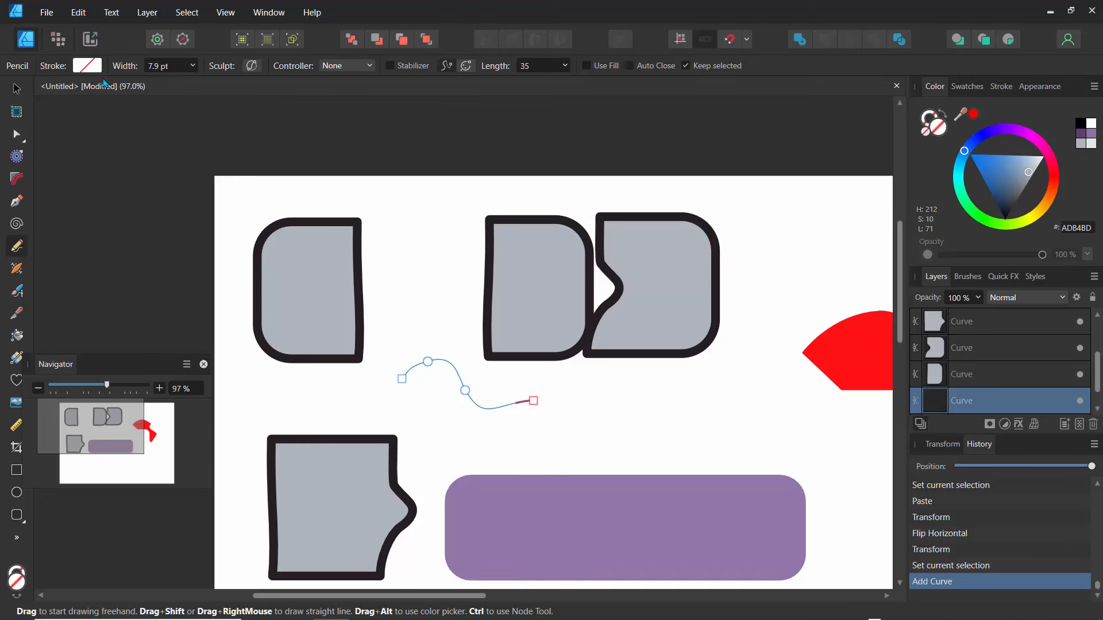
drag(1005, 202, 1021, 207)
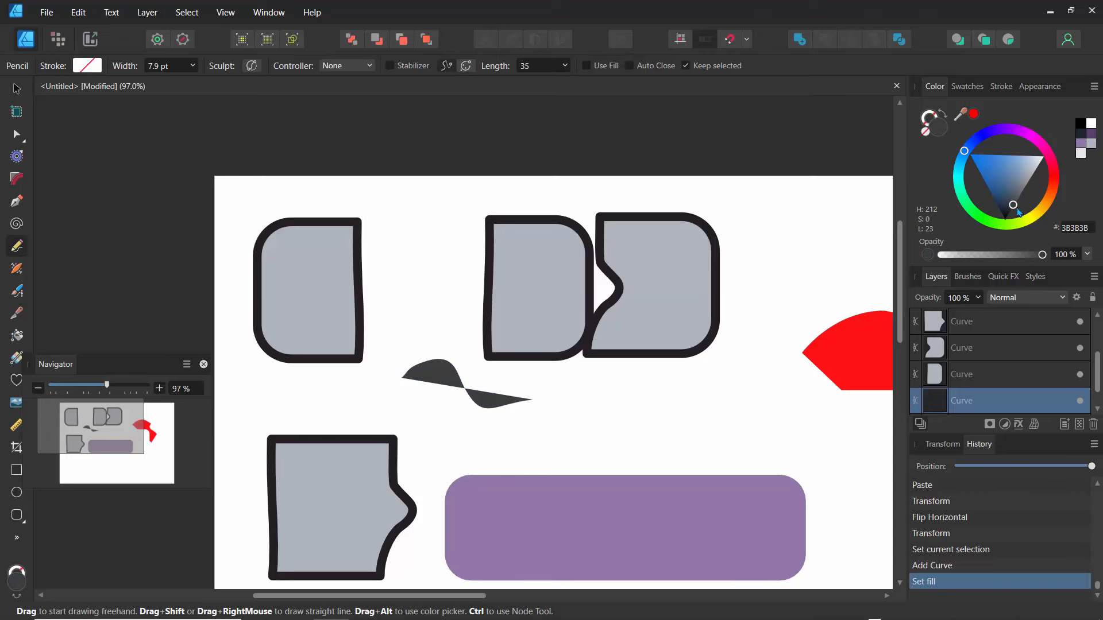
click(1014, 204)
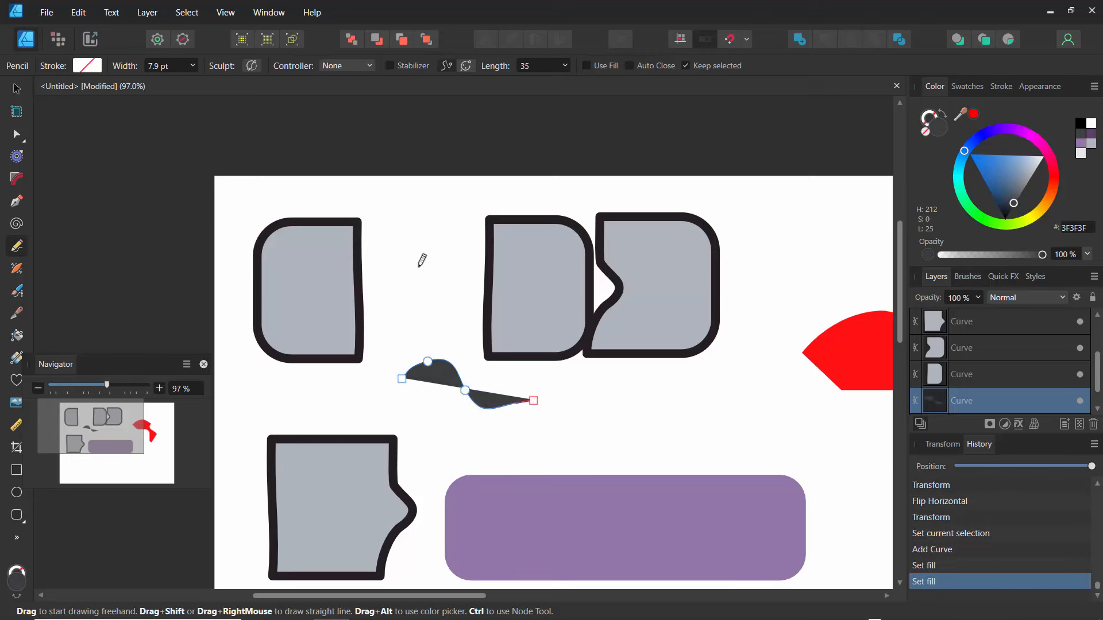
mouse_move(406, 248)
mouse_down()
mouse_move(426, 268)
mouse_move(430, 305)
mouse_move(451, 320)
mouse_up()
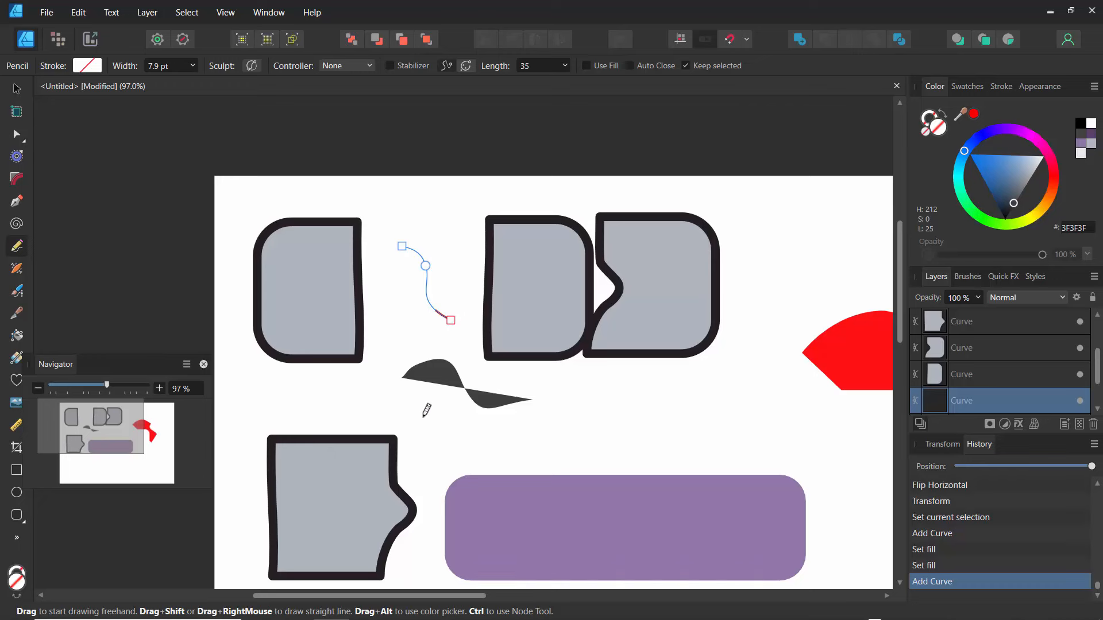
Undo both pencil curves, the fills and the copy's last move, back to the horizontal flip.
key(ctrl+z)
key(ctrl+z)
key(ctrl+z)
key(ctrl+z)
key(ctrl+z)
key(ctrl+z)
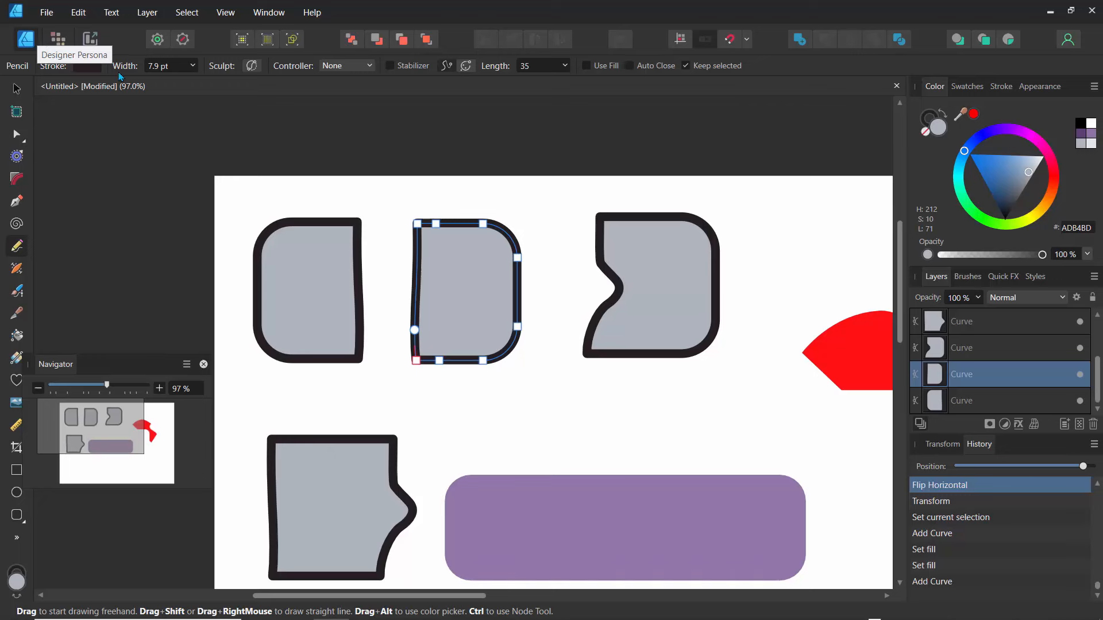
Select the red group in the layer list, and float the Layers panel over the canvas.
click(941, 328)
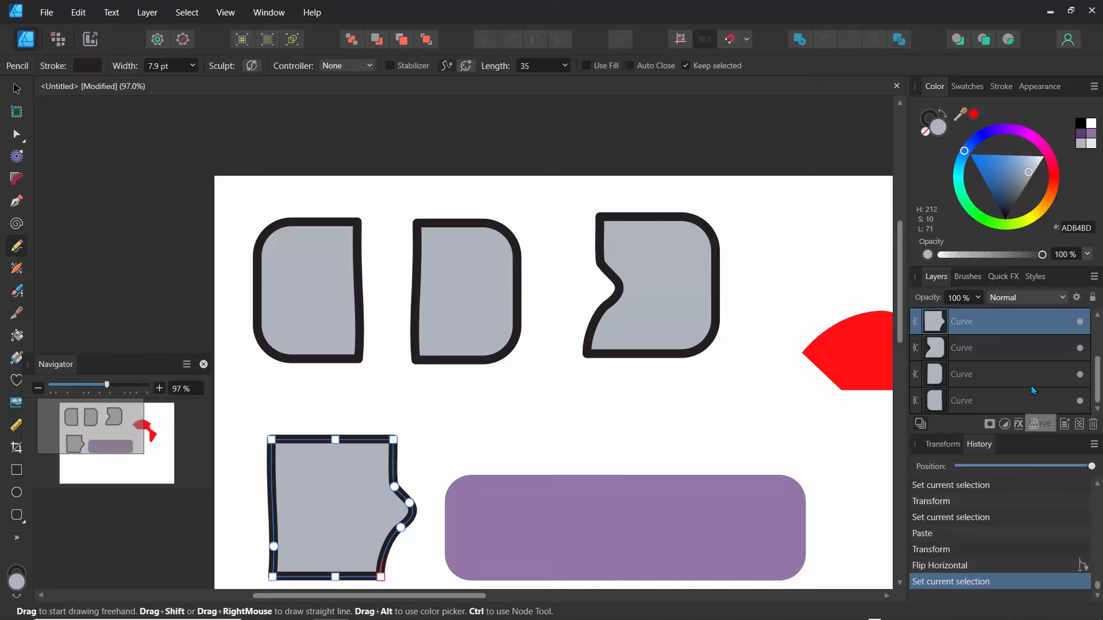
scroll(1099, 388, up, 1)
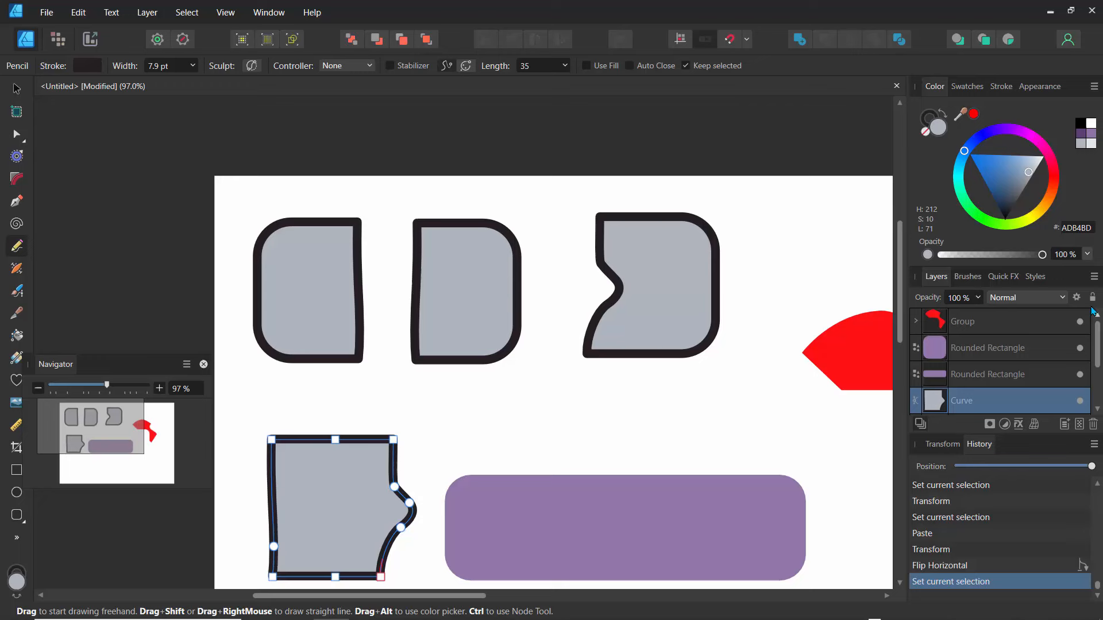
click(983, 330)
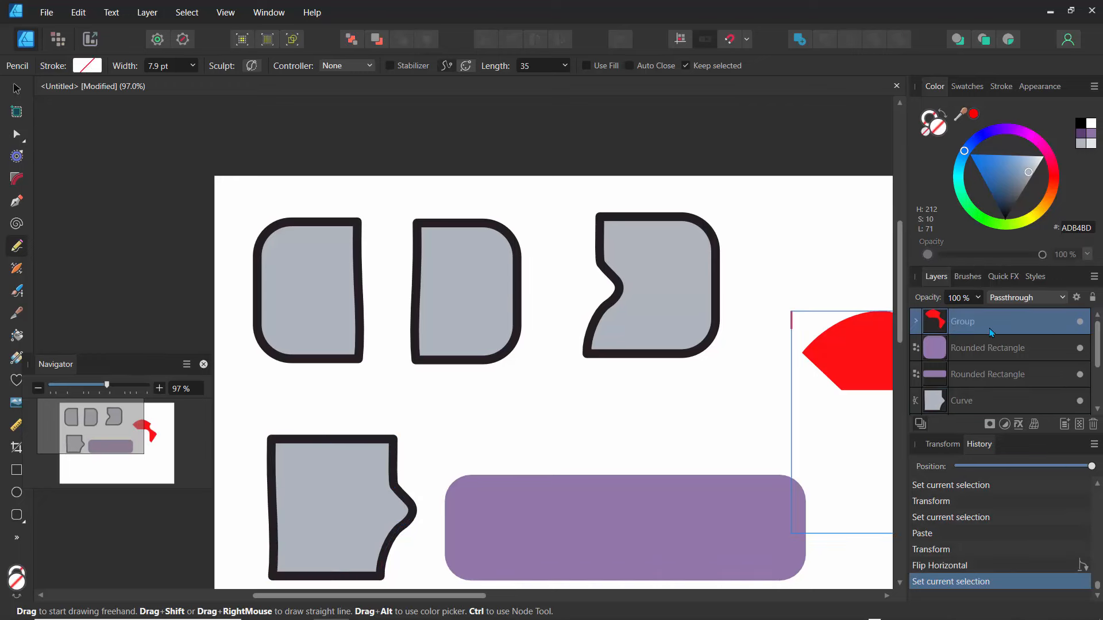
mouse_move(936, 282)
mouse_down()
mouse_move(812, 239)
mouse_move(788, 247)
mouse_move(790, 568)
mouse_move(790, 495)
mouse_up()
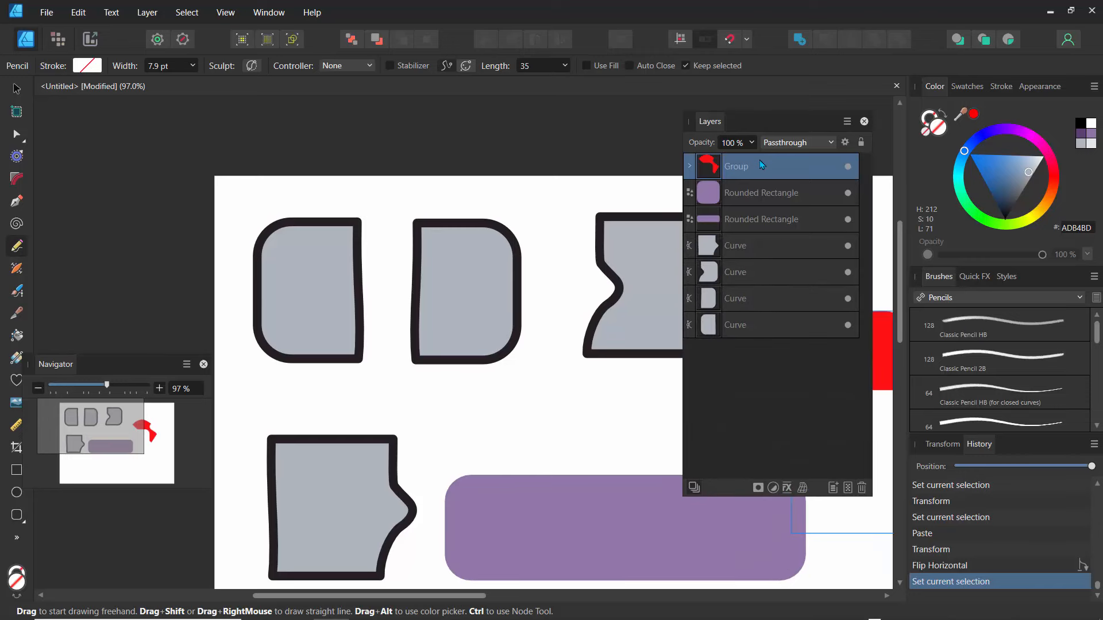
Group all objects in the document and hide the group, moving the floating Layers panel out of the way.
key(ctrl+a)
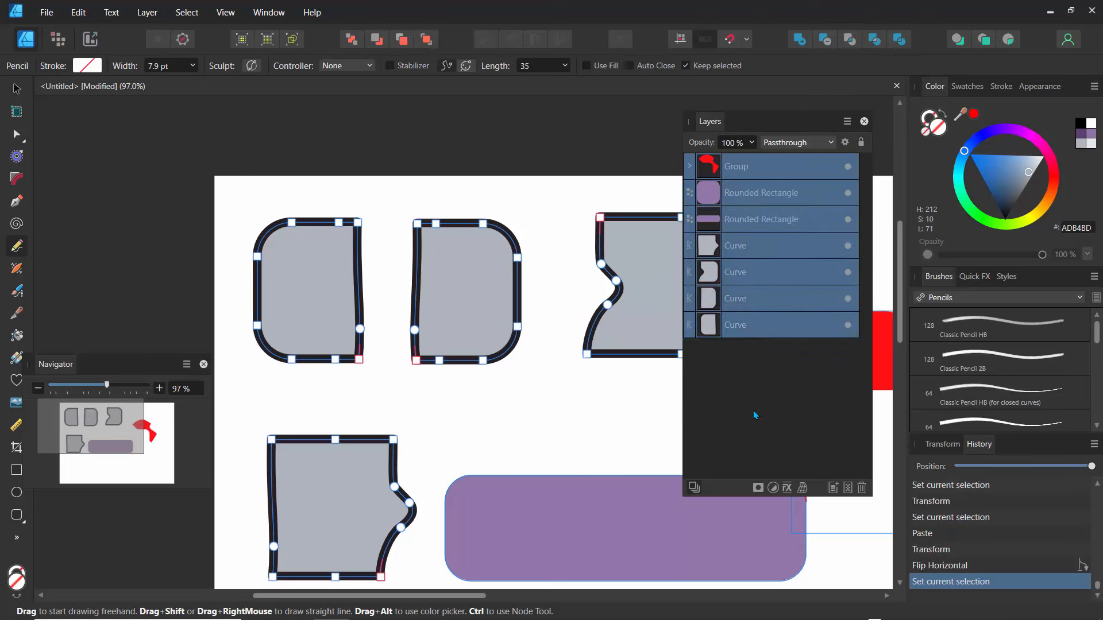
key(ctrl+g)
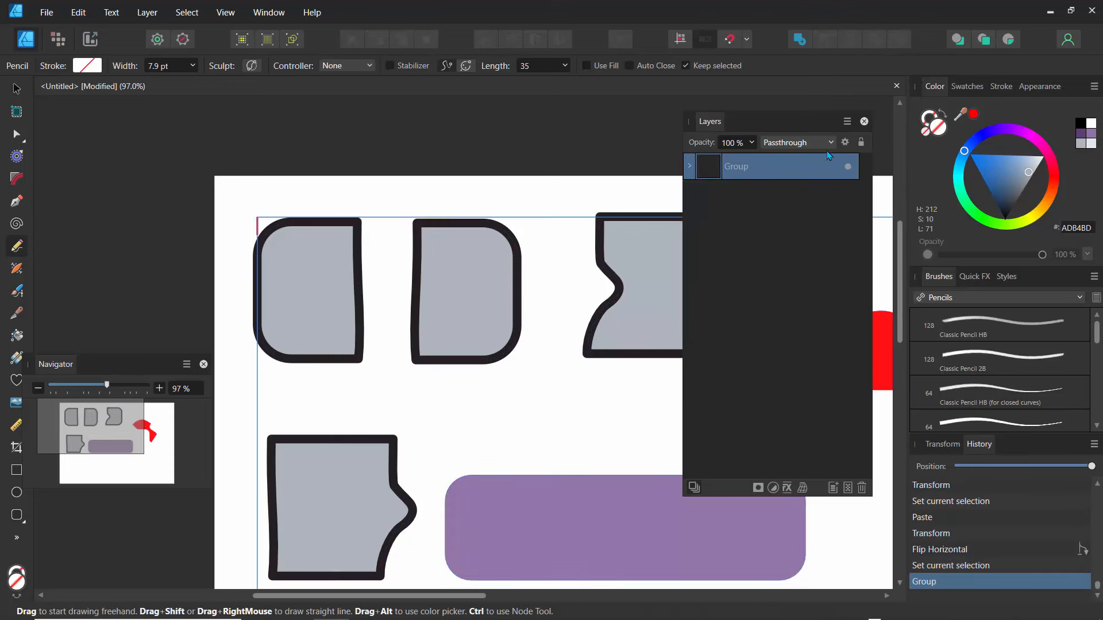
click(849, 167)
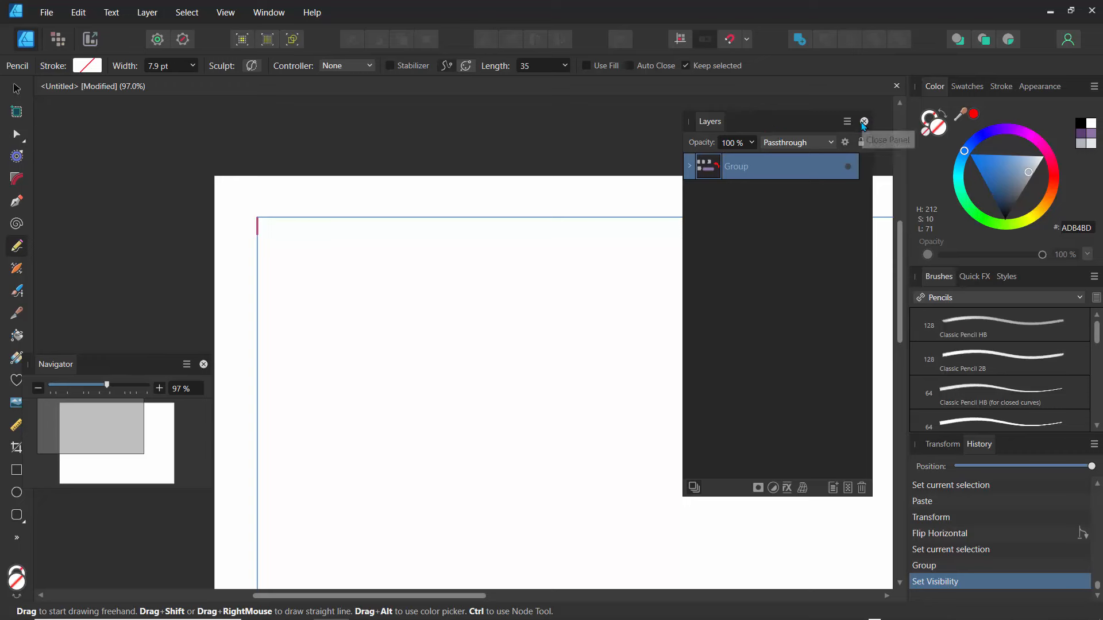
drag(799, 131, 926, 227)
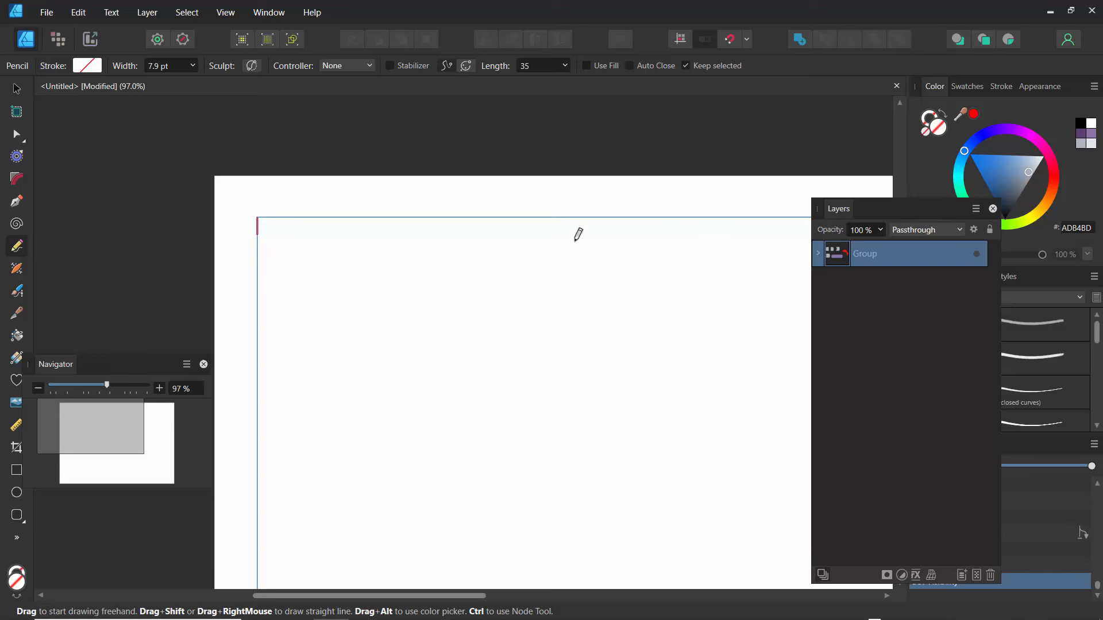
Set the Navigator zoom to 86 % and move its floating panel away from the tools.
drag(81, 433, 109, 446)
drag(107, 385, 97, 389)
drag(118, 370, 170, 389)
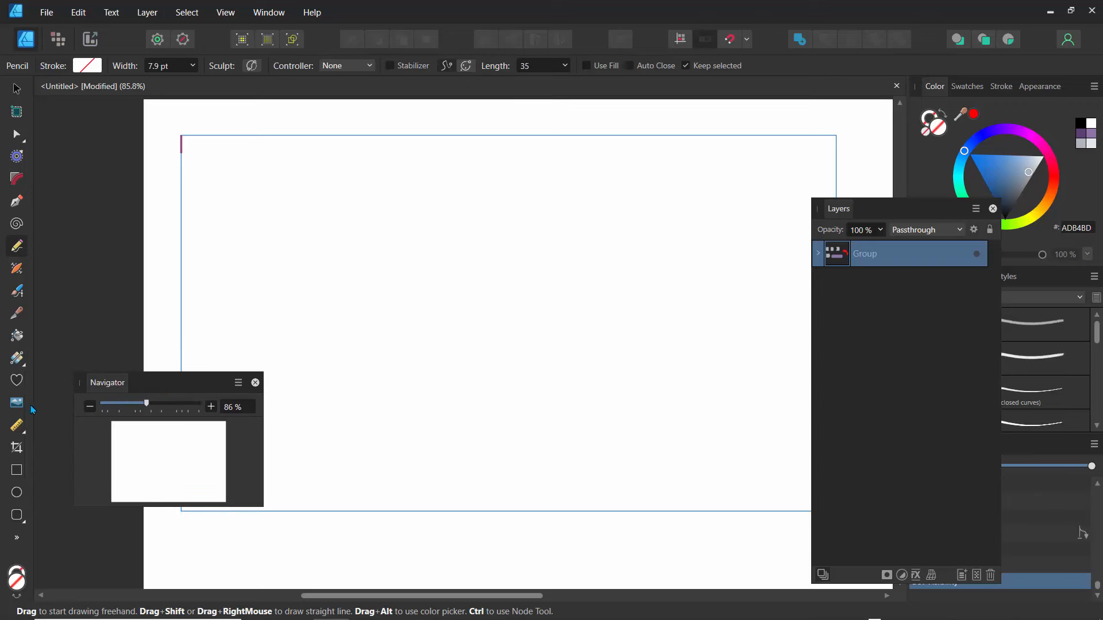
Preview the Pixel Persona, return to the Designer Persona and make the hidden group visible again.
click(57, 41)
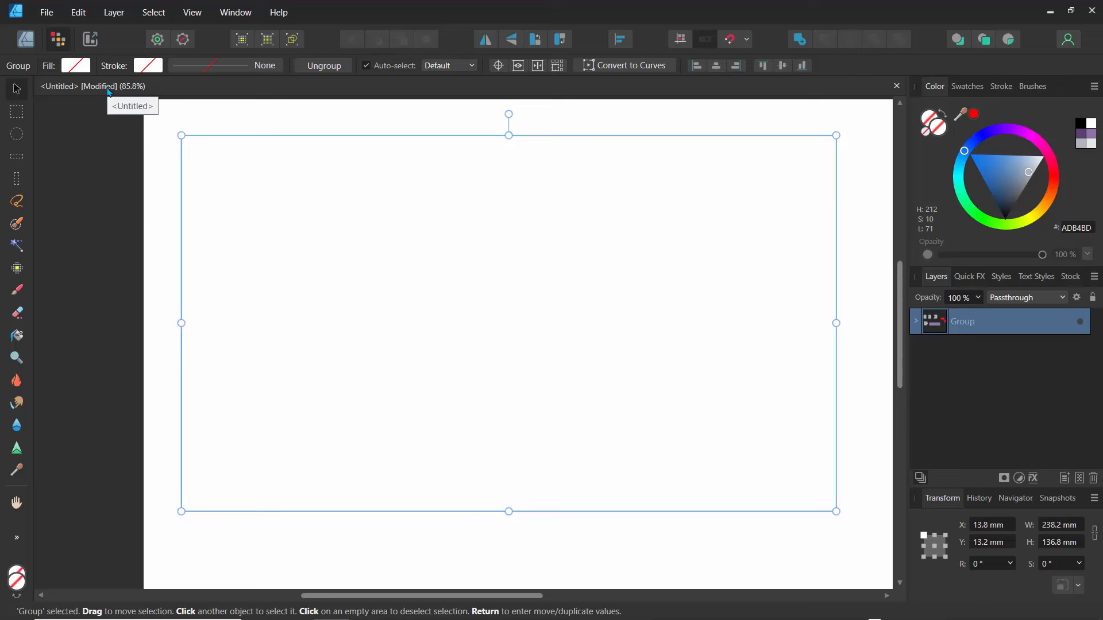
click(33, 42)
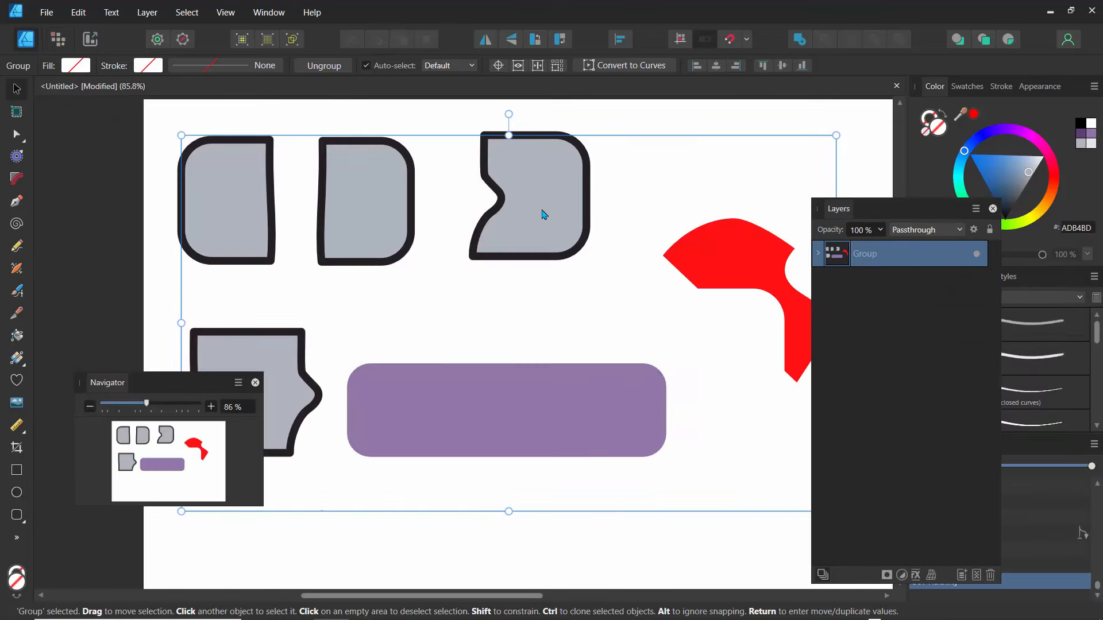
Examine the right grey piece's notched edge at 600 % zoom, and select that curve inside the group.
scroll(289, 382, up, 10)
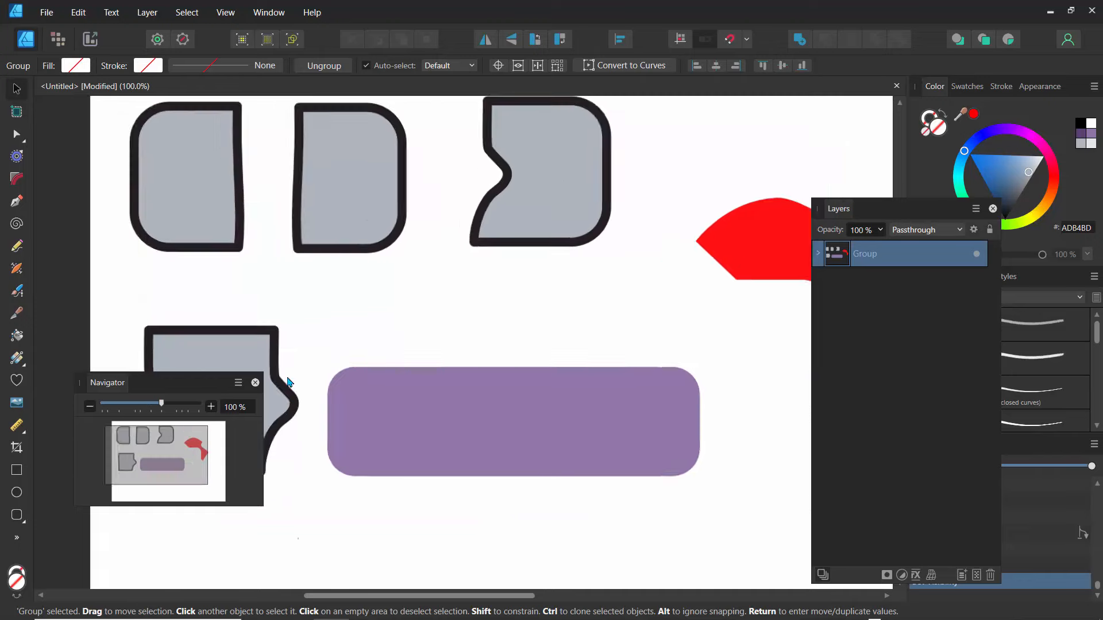
scroll(289, 382, up, 2)
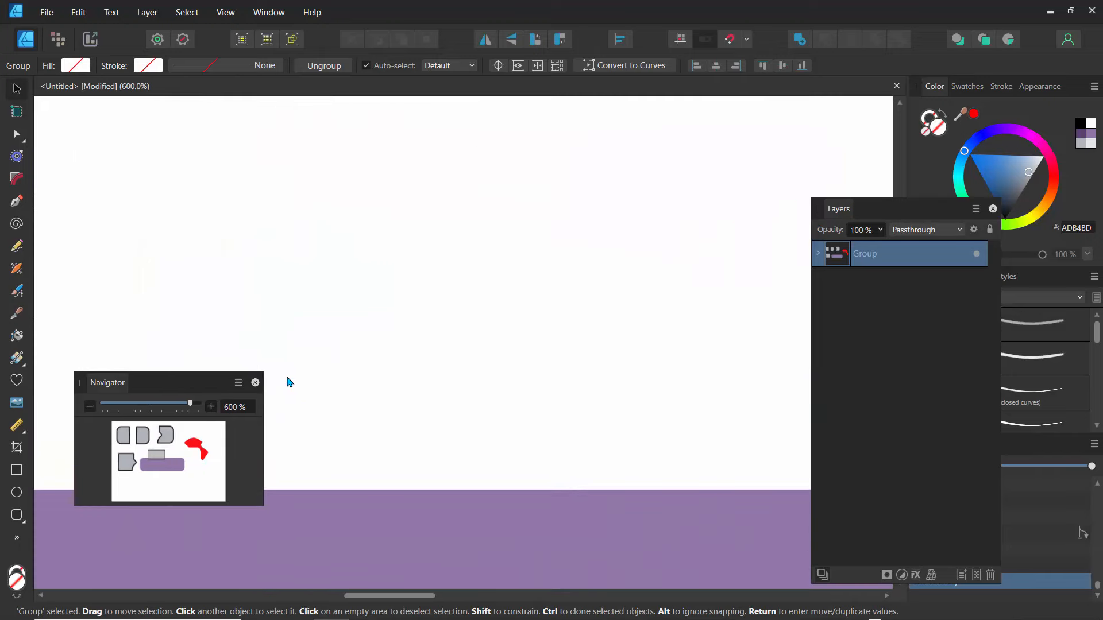
drag(157, 458, 164, 437)
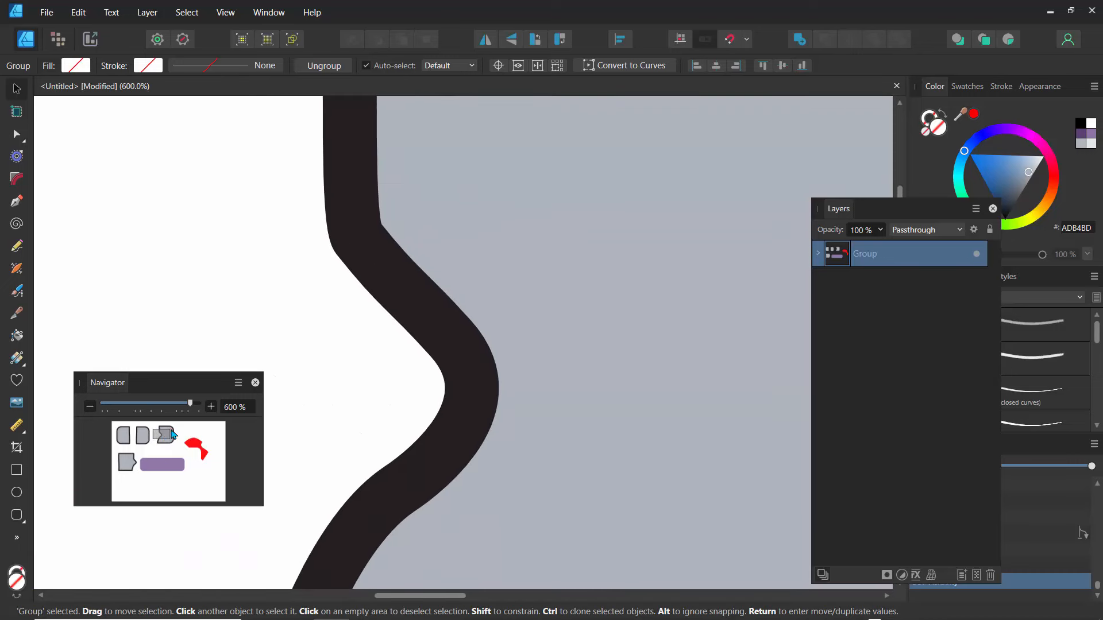
double_click(388, 281)
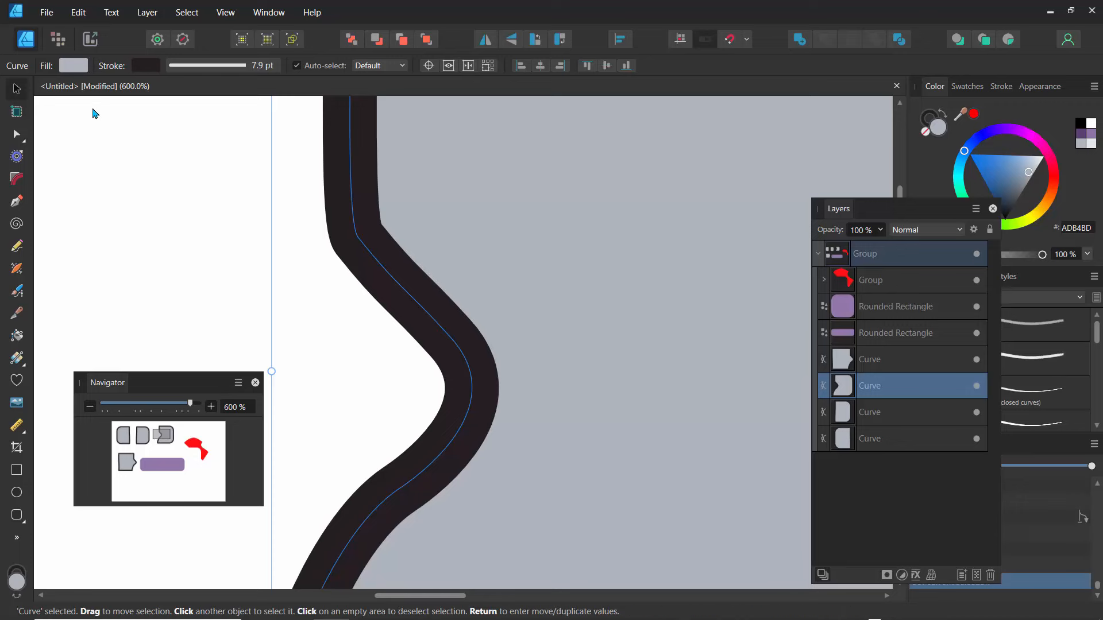
Switch to the Pixel Persona, and hide and collapse the group containing all objects.
click(58, 39)
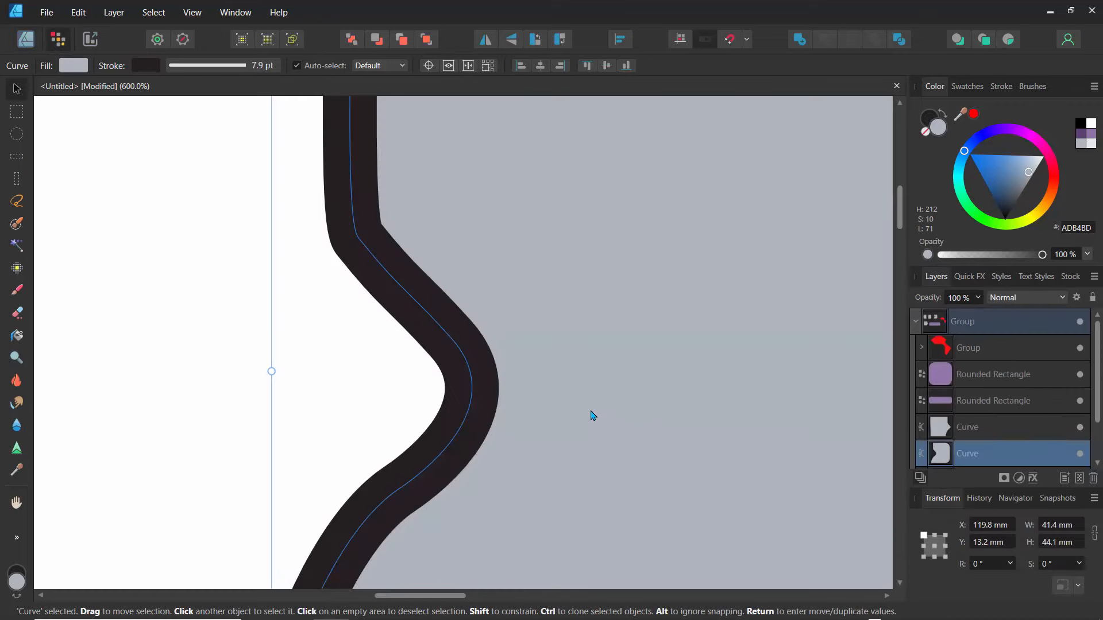
click(1081, 323)
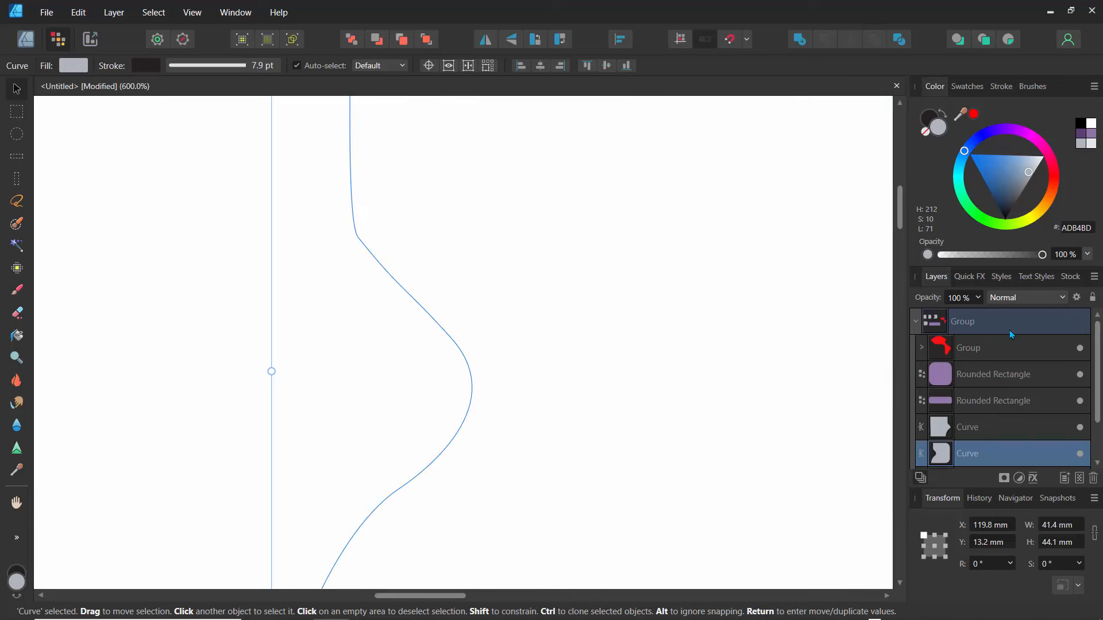
click(916, 323)
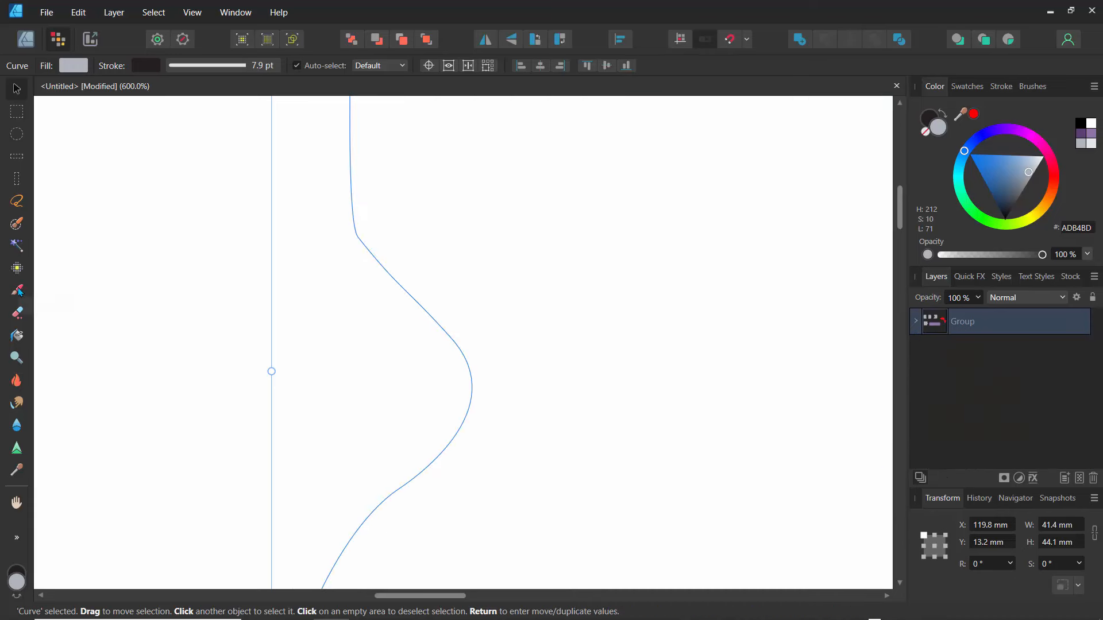
Activate the Paint Brush Tool, fit the whole blank page in view at 63 % zoom, and show the Textures brush presets.
click(22, 294)
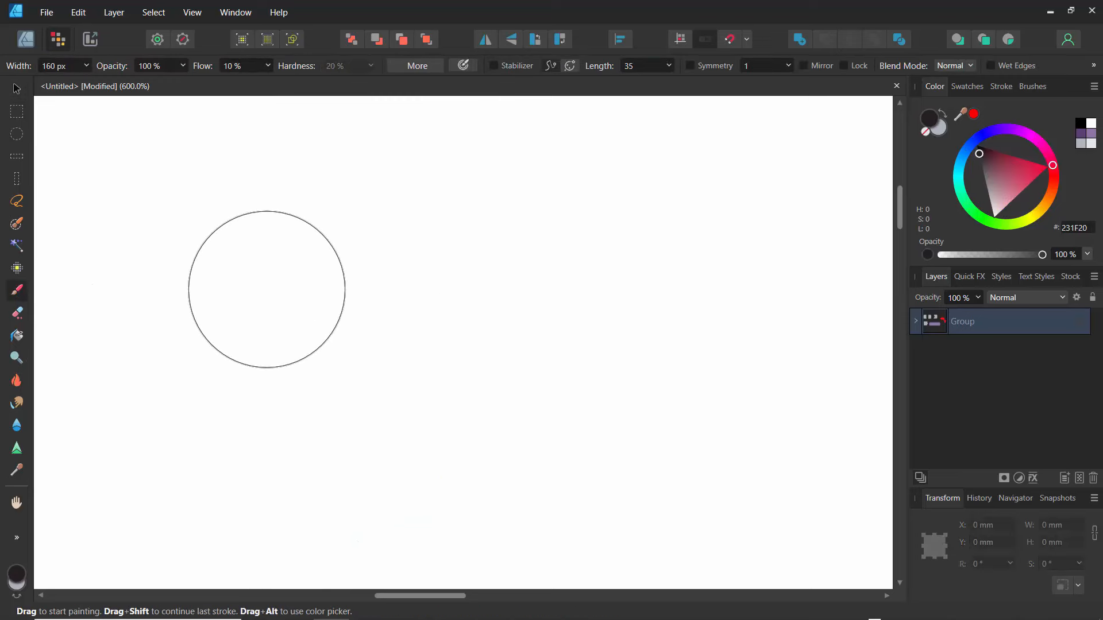
scroll(266, 289, down, 2)
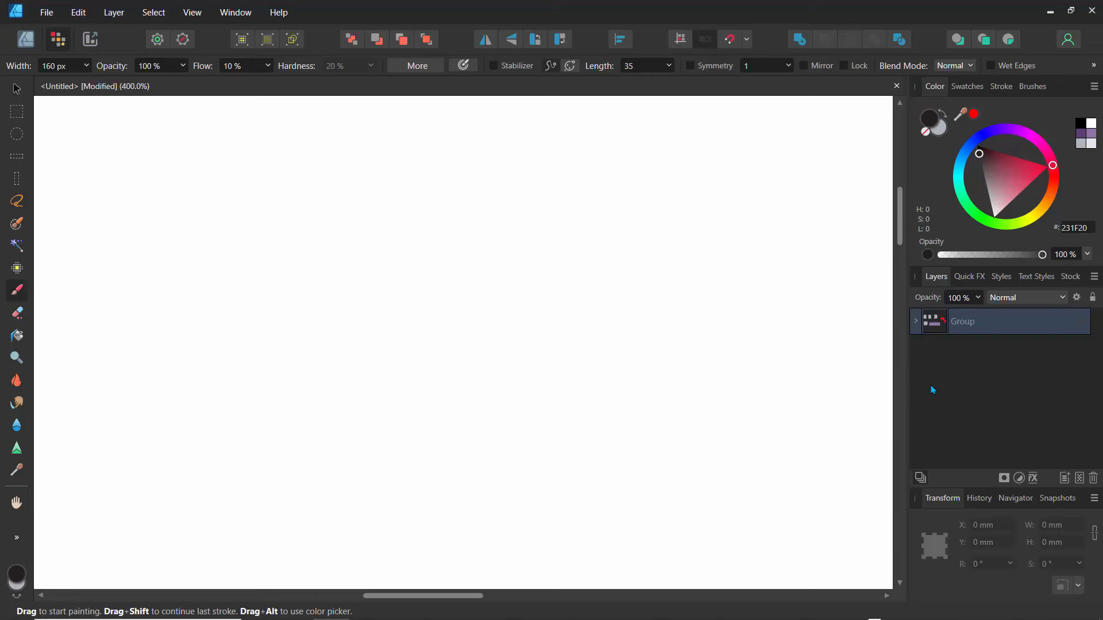
click(1015, 498)
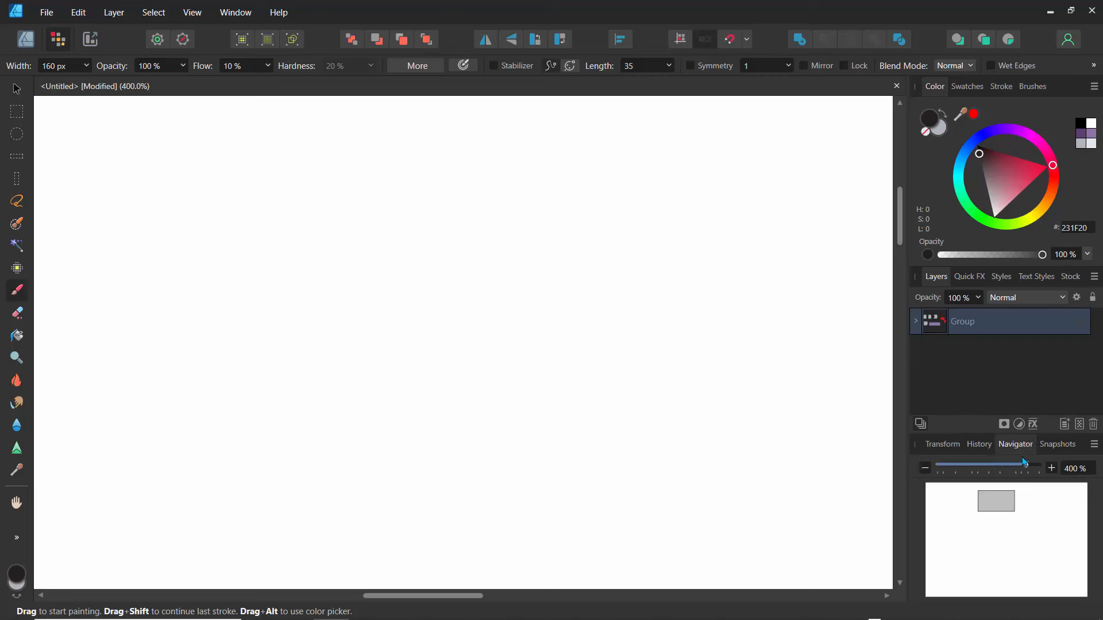
drag(1025, 462, 962, 465)
drag(975, 519, 997, 546)
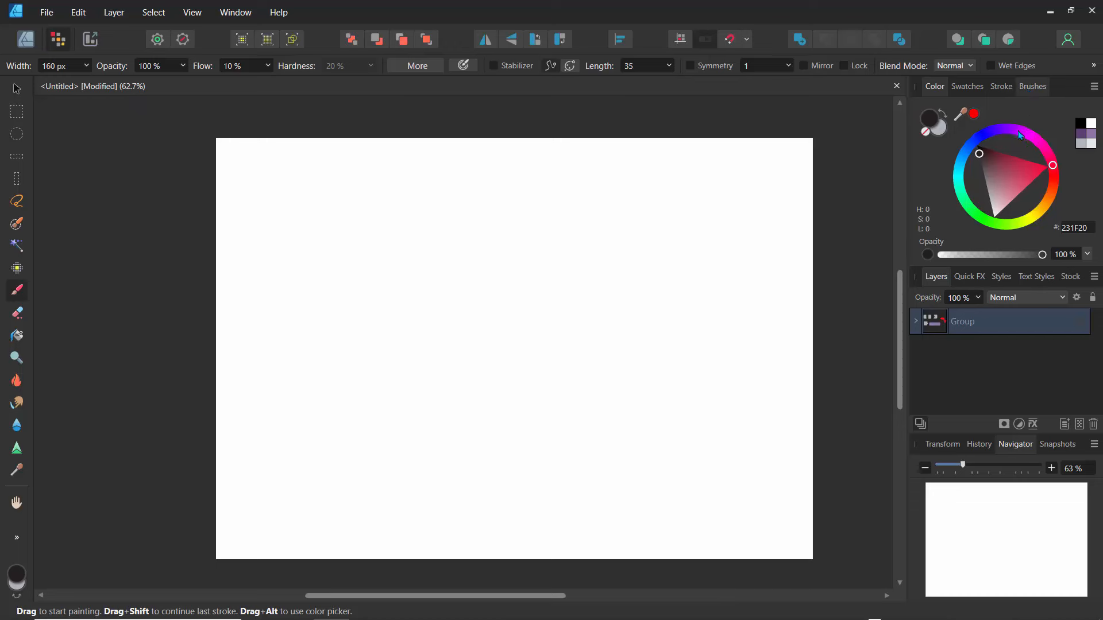
click(1032, 86)
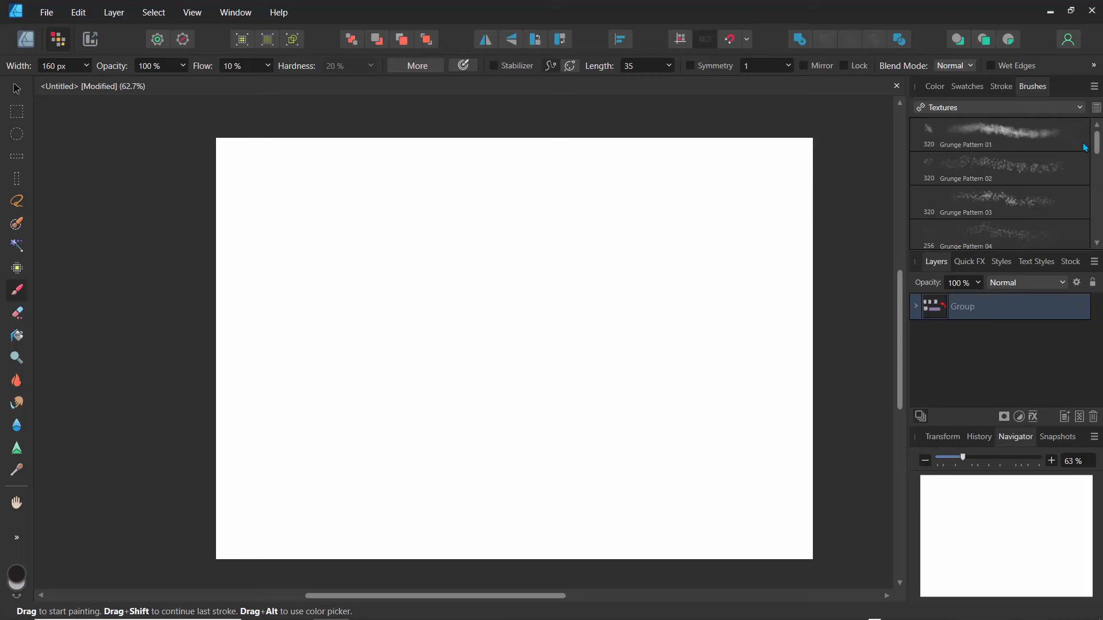
Show the Basic brush presets and choose the 4 px Round Brush.
click(1022, 110)
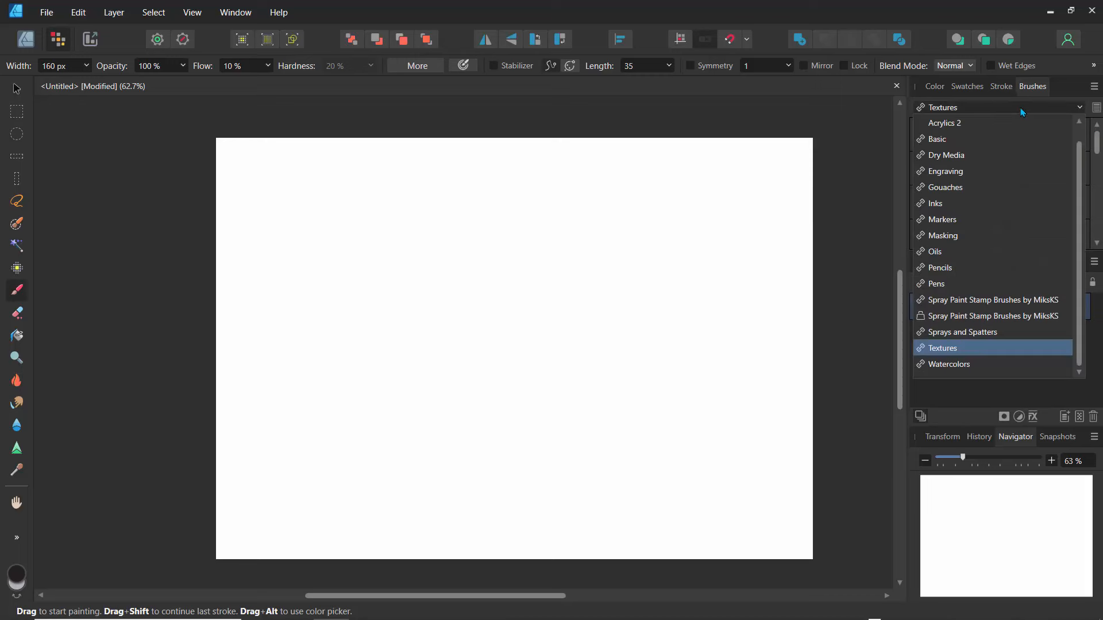
click(948, 142)
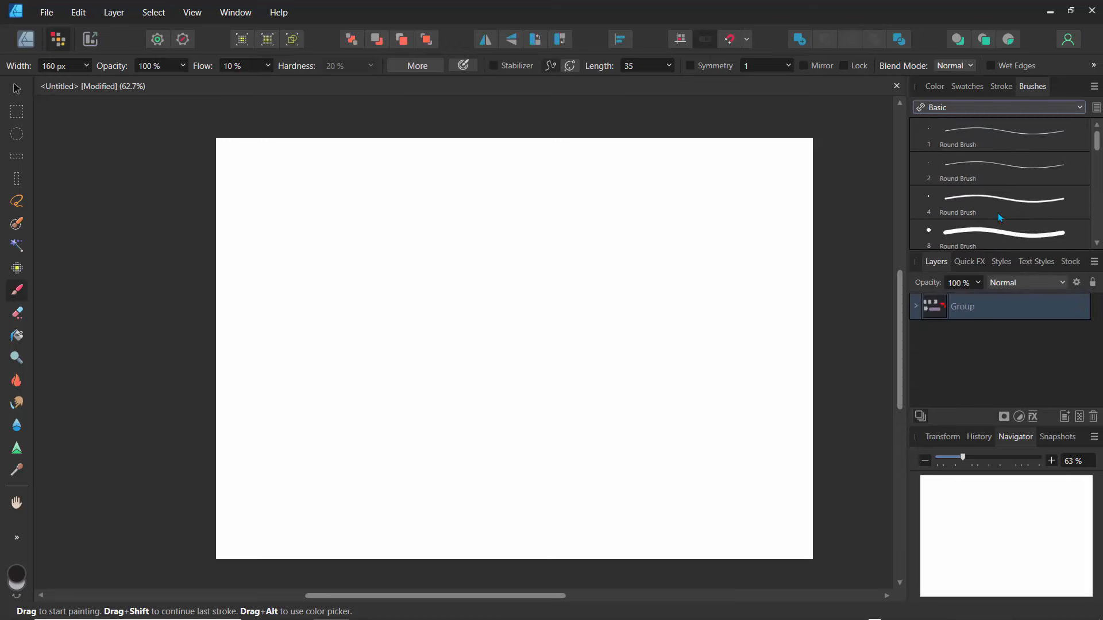
click(948, 204)
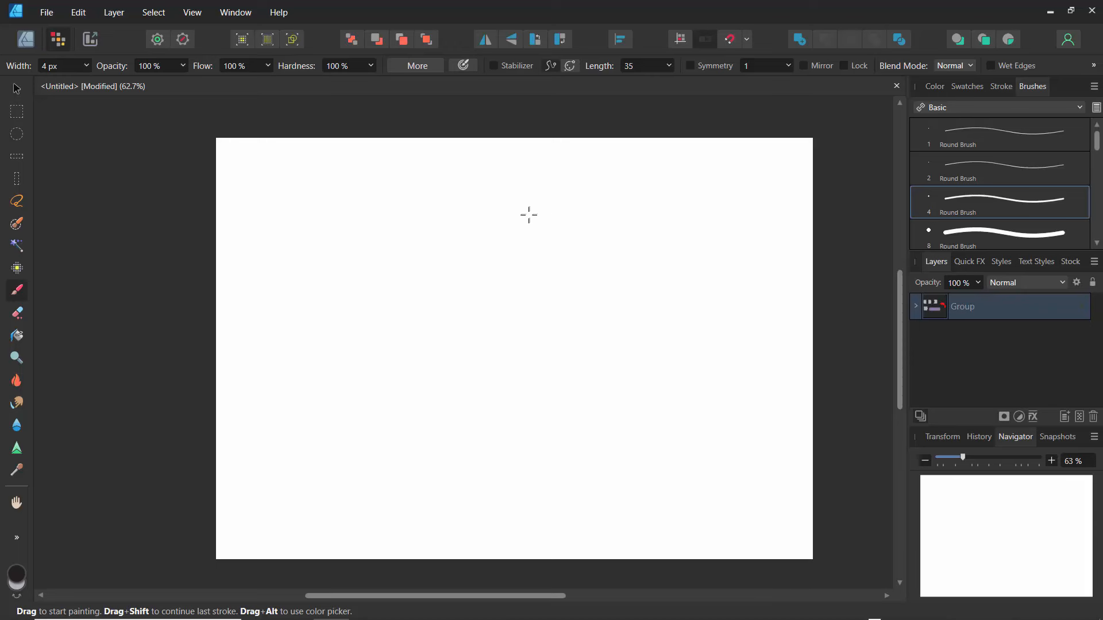
Try a test brush stroke on the page, and set the paint colour to near-black 040001.
mouse_move(540, 235)
mouse_down()
mouse_move(546, 224)
mouse_move(491, 201)
mouse_up()
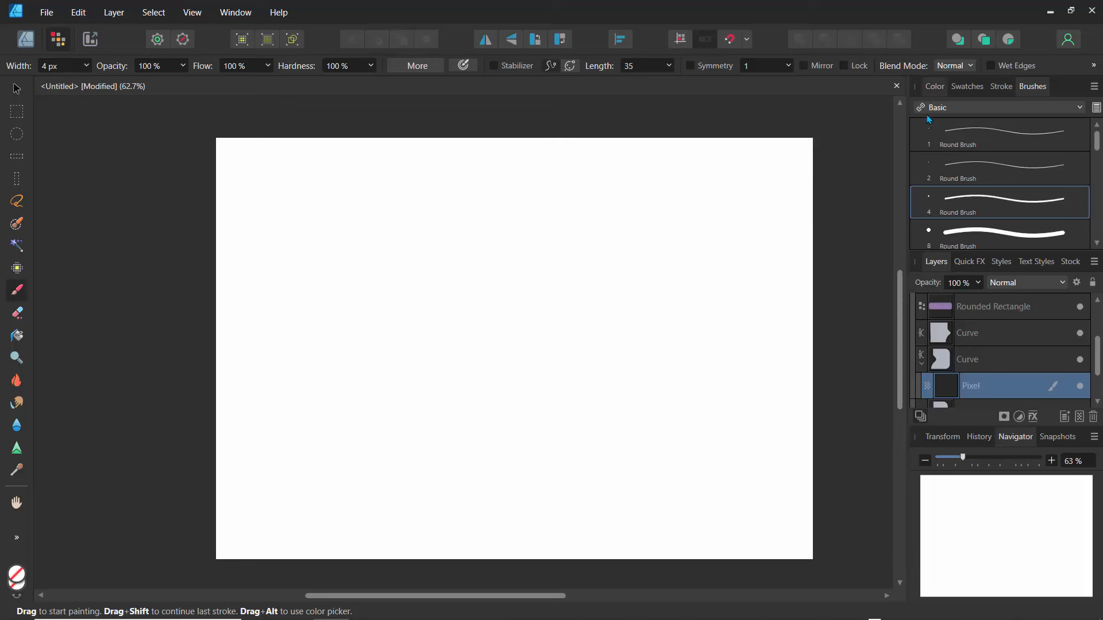
click(932, 89)
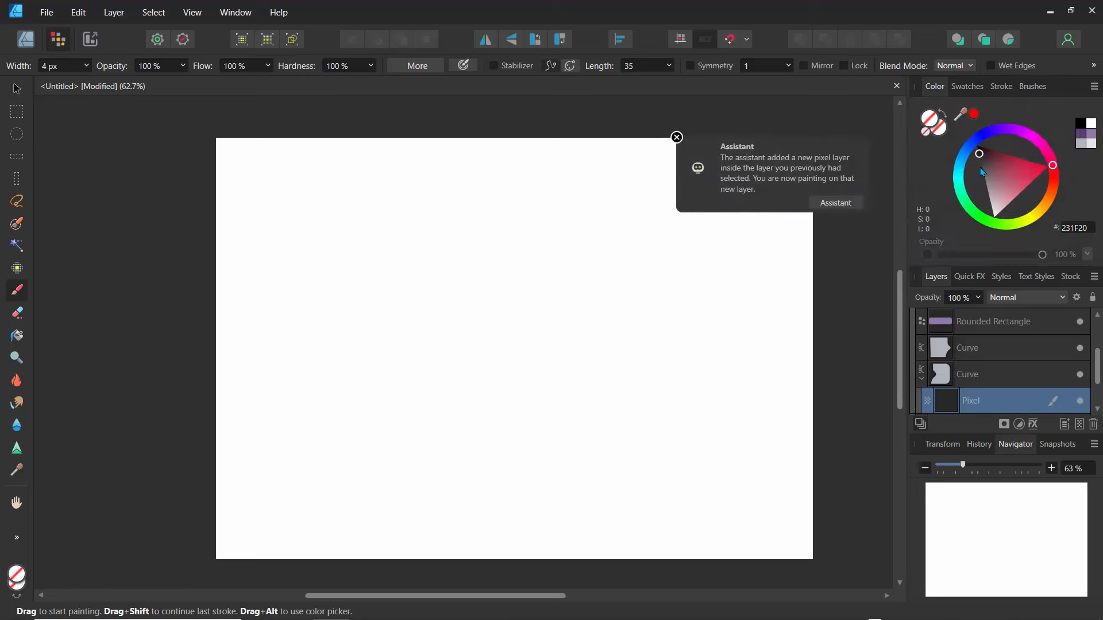
drag(983, 164, 976, 169)
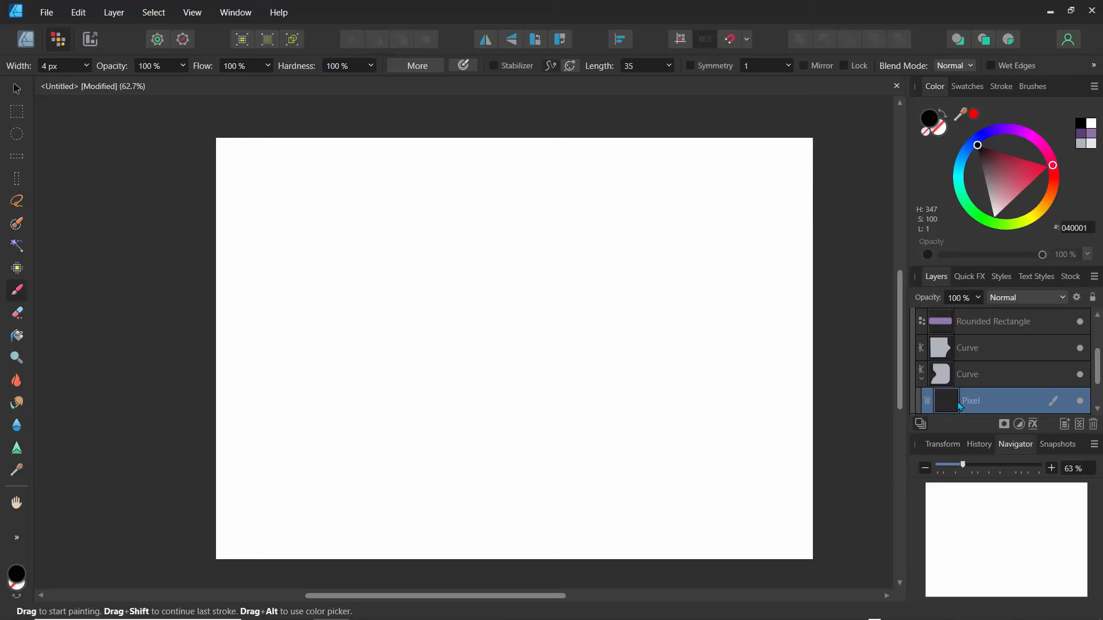
Delete the pixel layer nested in the curve, and also the one added by another test stroke on the page.
click(1093, 428)
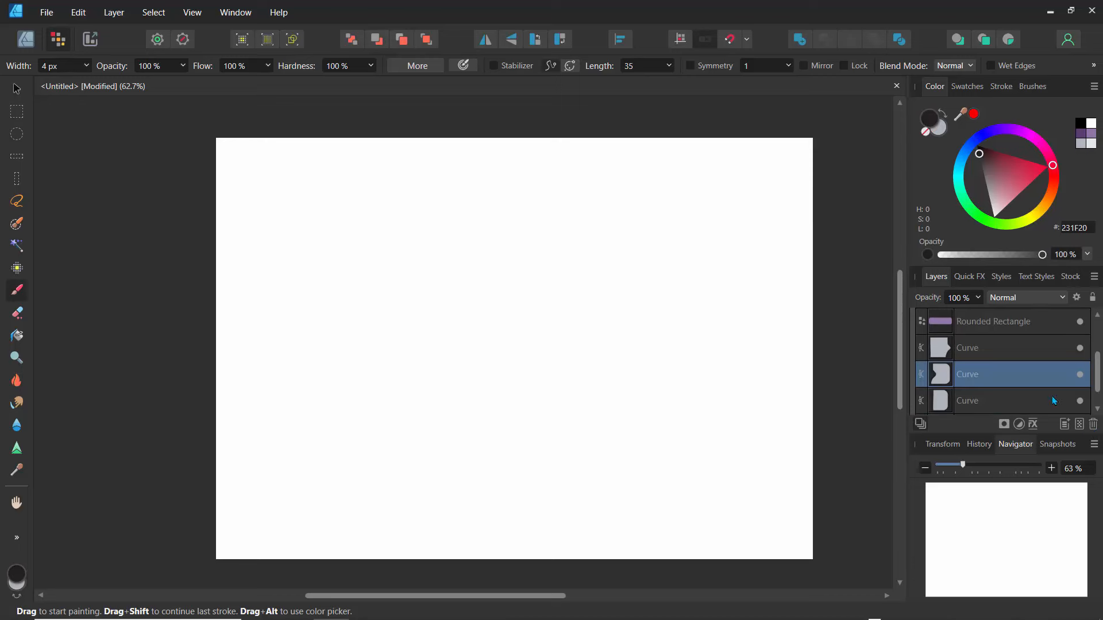
scroll(1023, 373, down, 1)
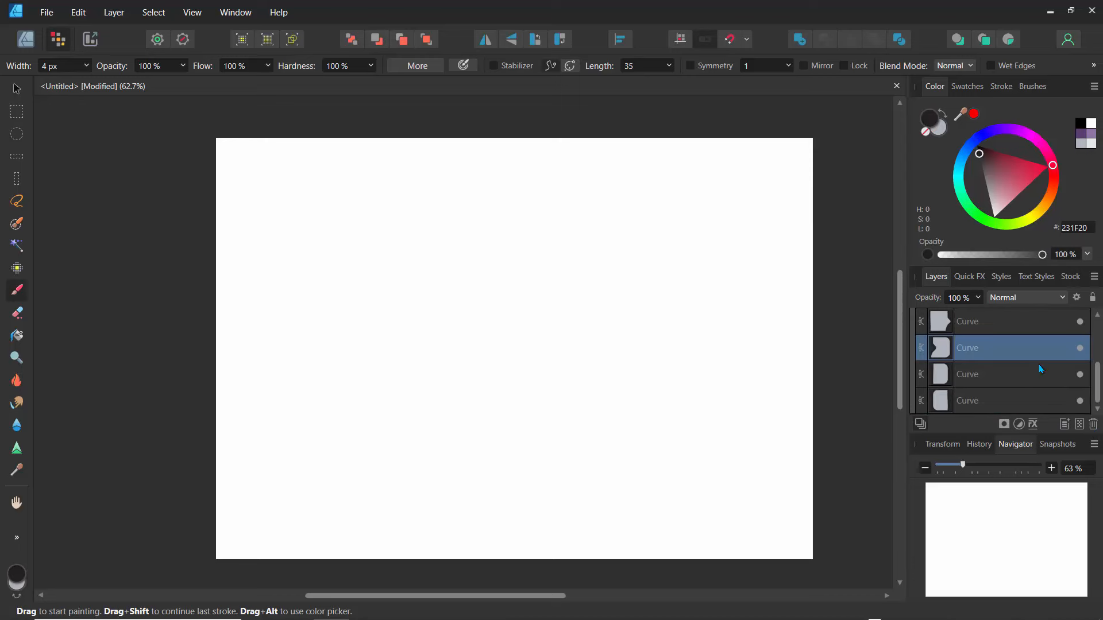
click(577, 356)
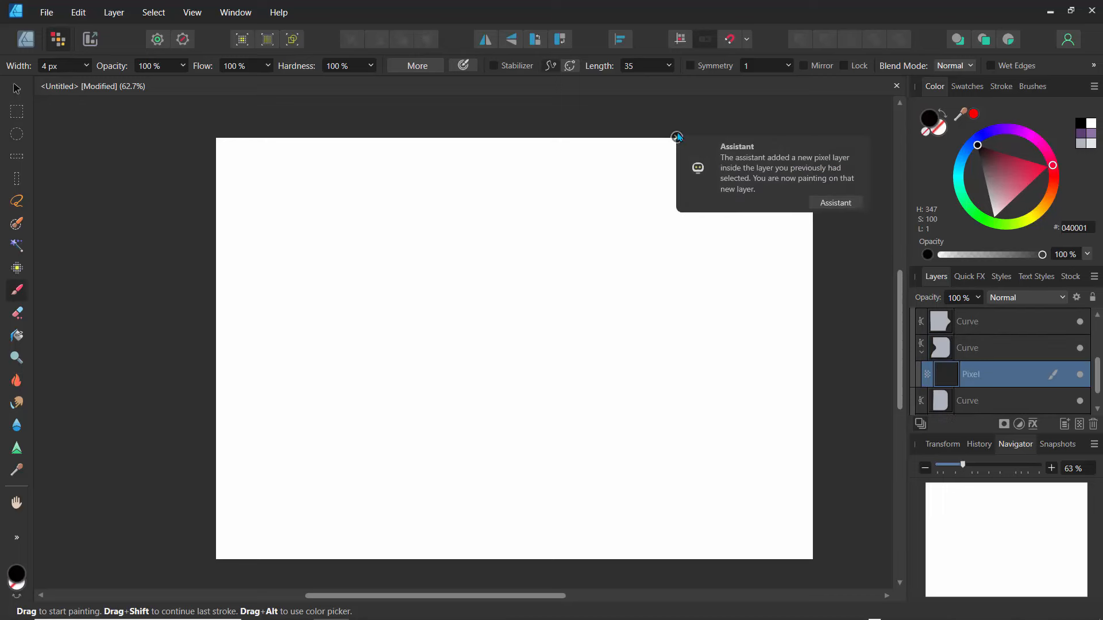
click(1093, 427)
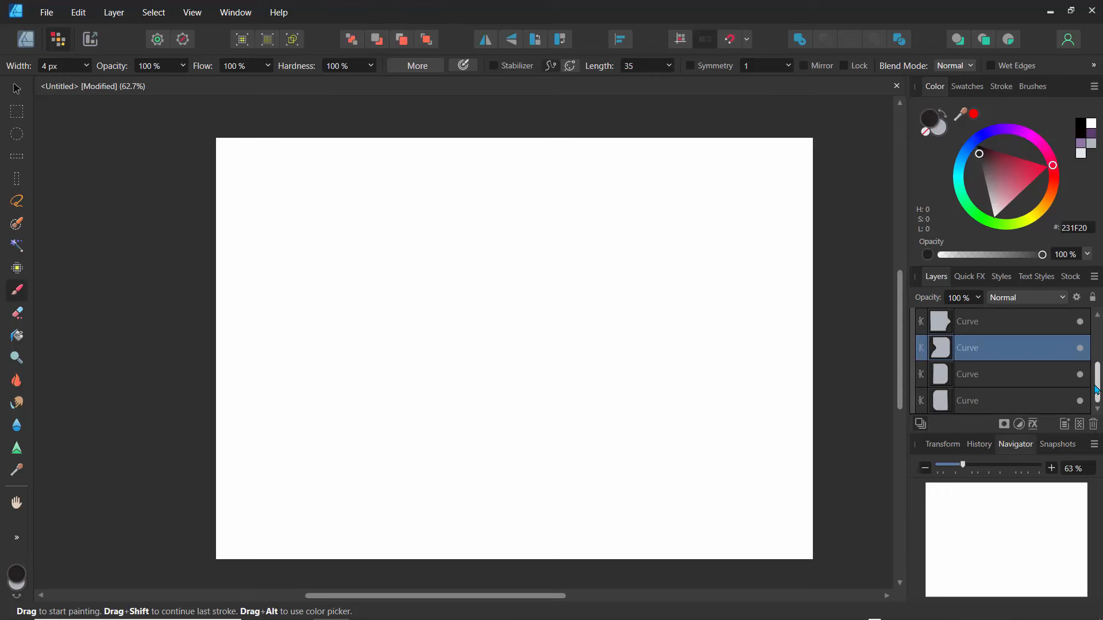
Collapse the hidden group in the layer list and add a new pixel layer.
drag(1096, 390, 1093, 331)
click(915, 323)
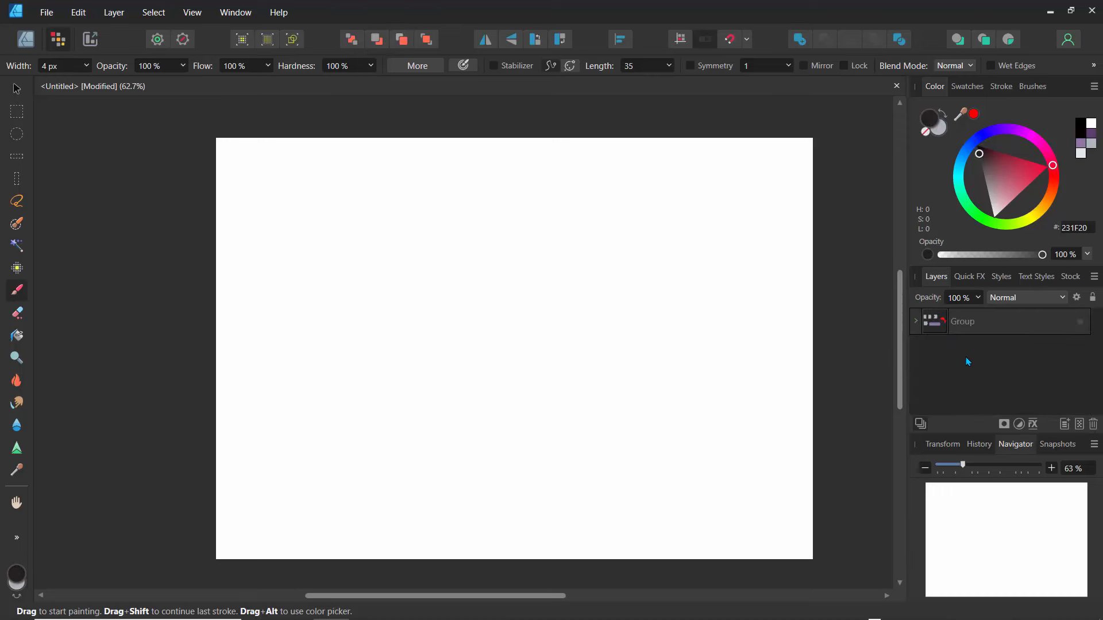
click(1079, 425)
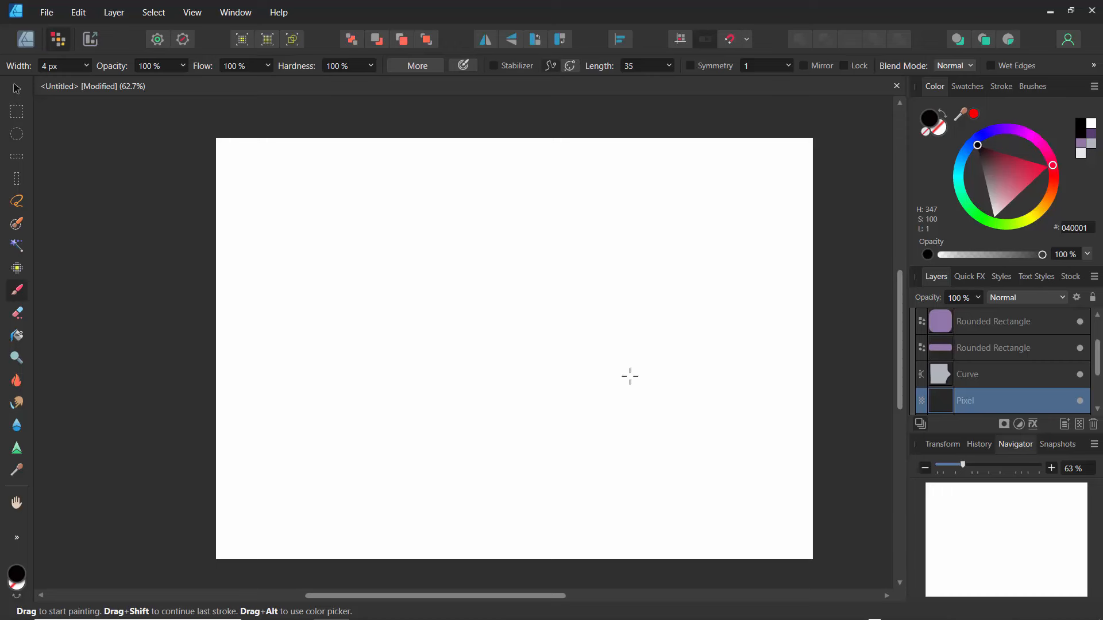
Flood-fill the new pixel layer with grey-brown 857F71, and refill it with golden D3AE55.
click(17, 337)
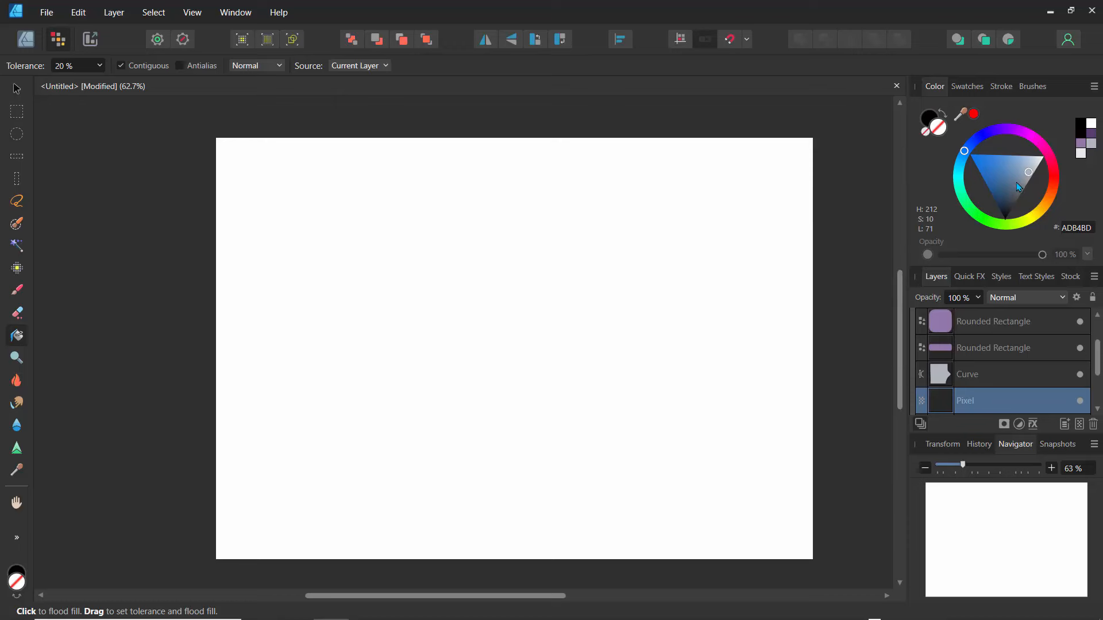
drag(1018, 193, 1041, 209)
drag(997, 171, 993, 165)
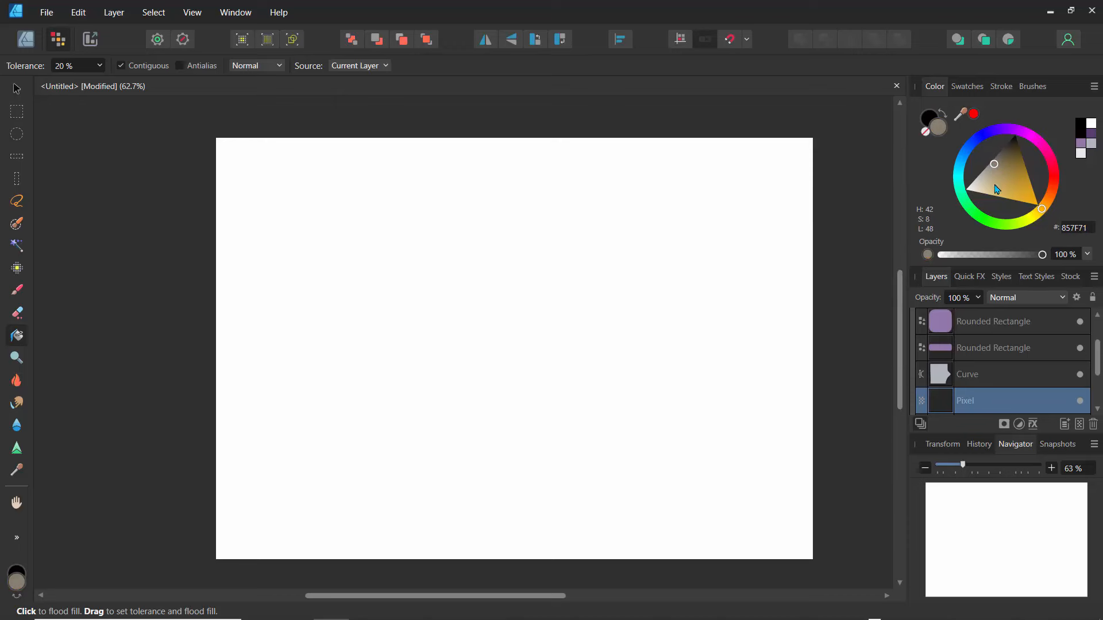
click(614, 372)
click(1008, 187)
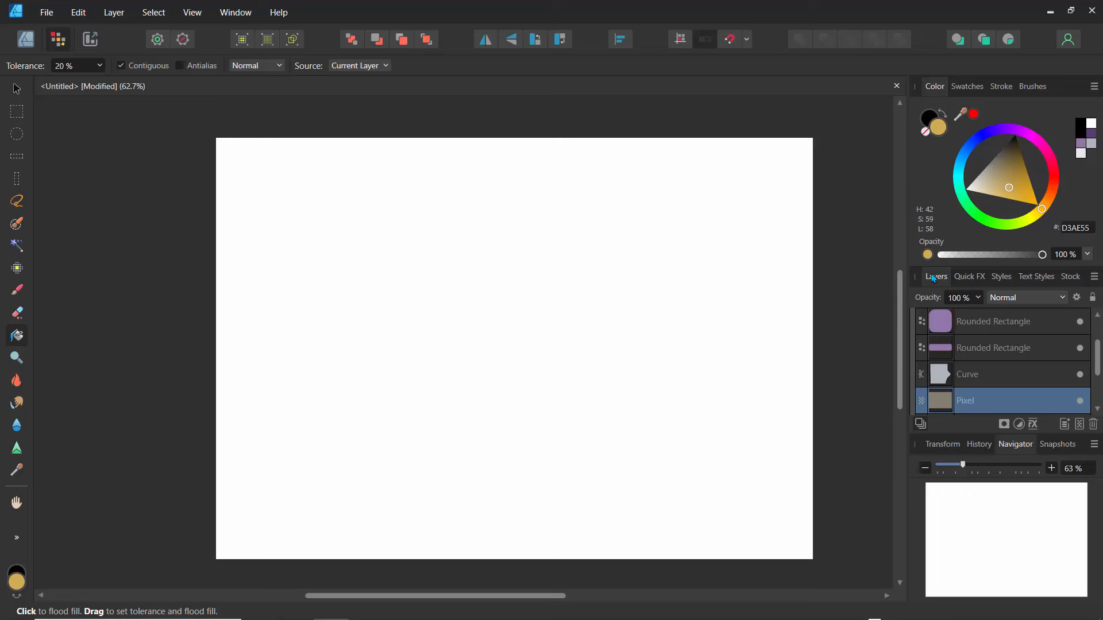
click(535, 435)
Move the filled pixel layer out of the hidden group to above it, and refill it with beige BBB3A0.
scroll(1099, 379, up, 2)
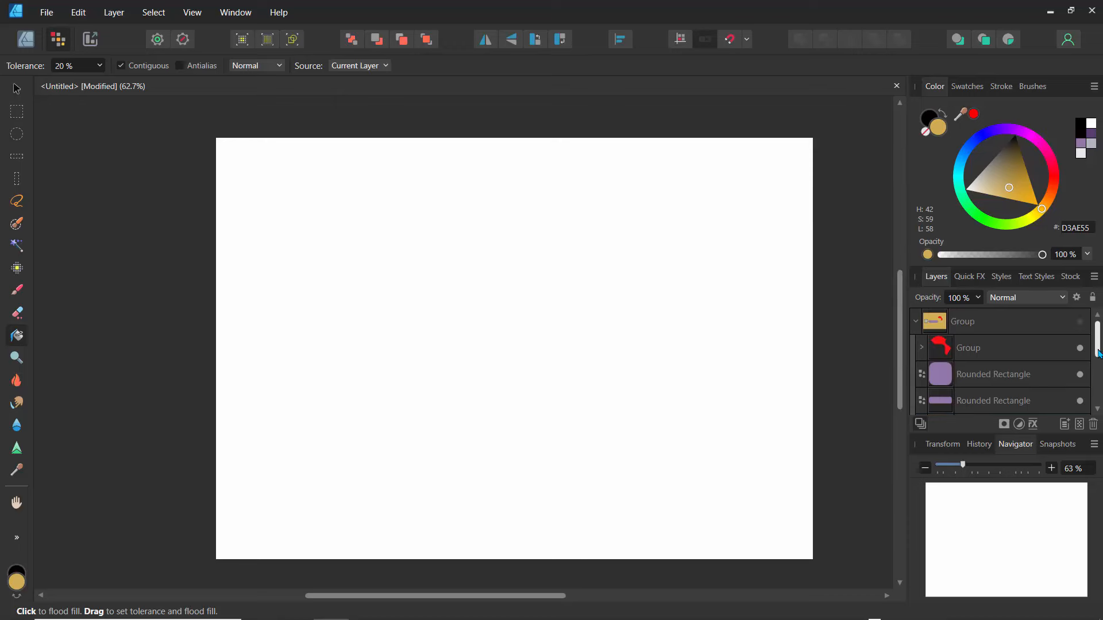
click(916, 323)
click(916, 323)
drag(1099, 345, 1099, 376)
drag(941, 374, 941, 284)
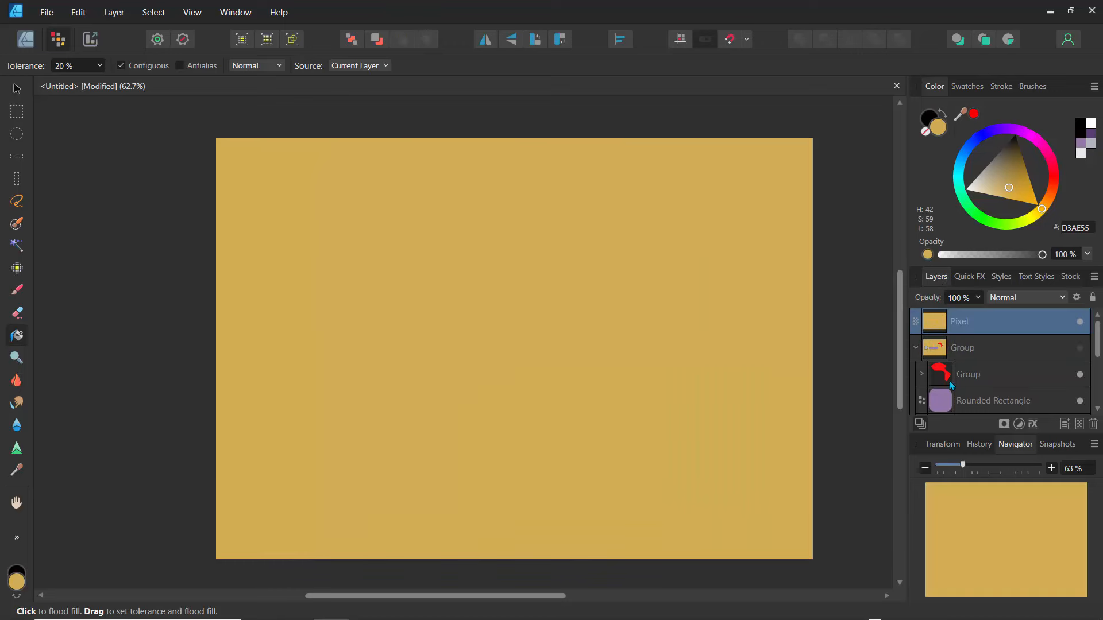
mouse_move(996, 218)
mouse_down()
mouse_move(1004, 185)
mouse_move(986, 176)
mouse_up()
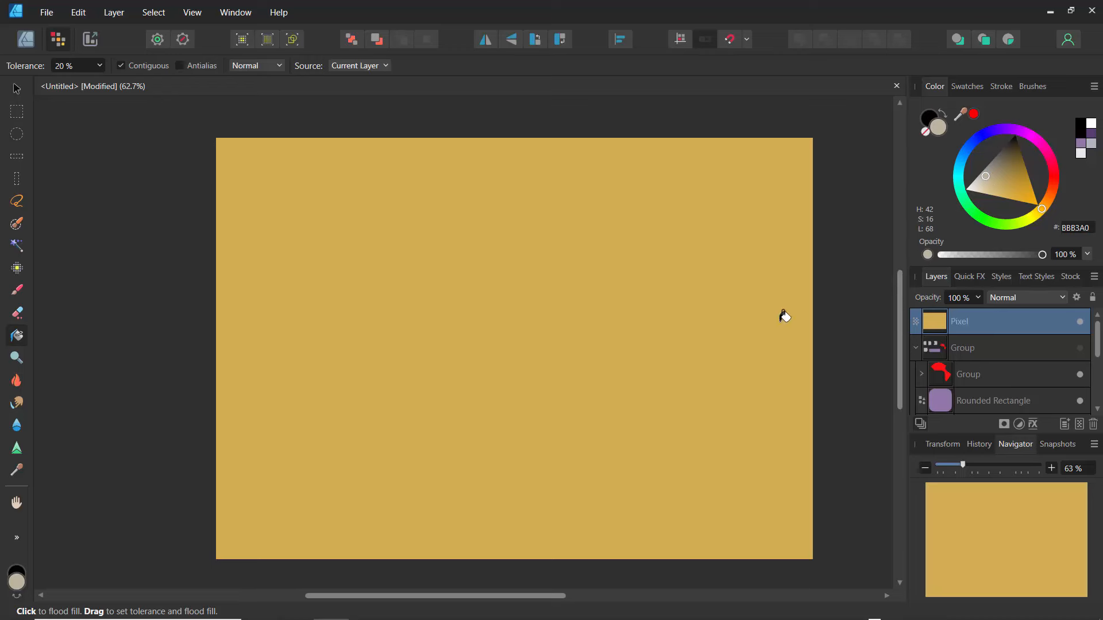
click(602, 374)
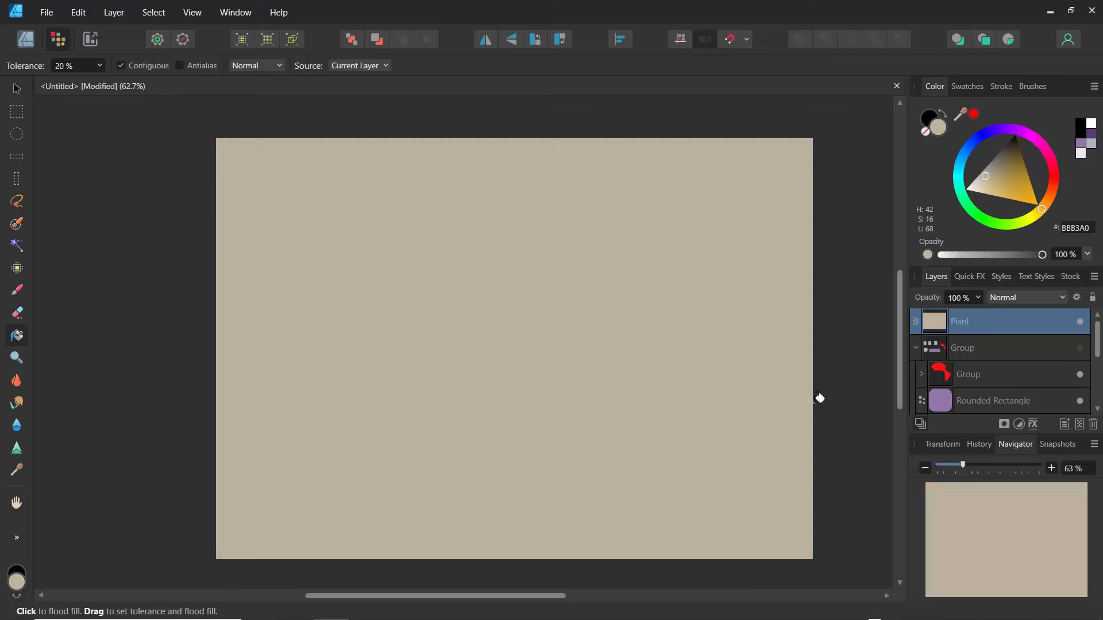
Collapse and lock the hidden group of shapes.
click(915, 348)
click(996, 355)
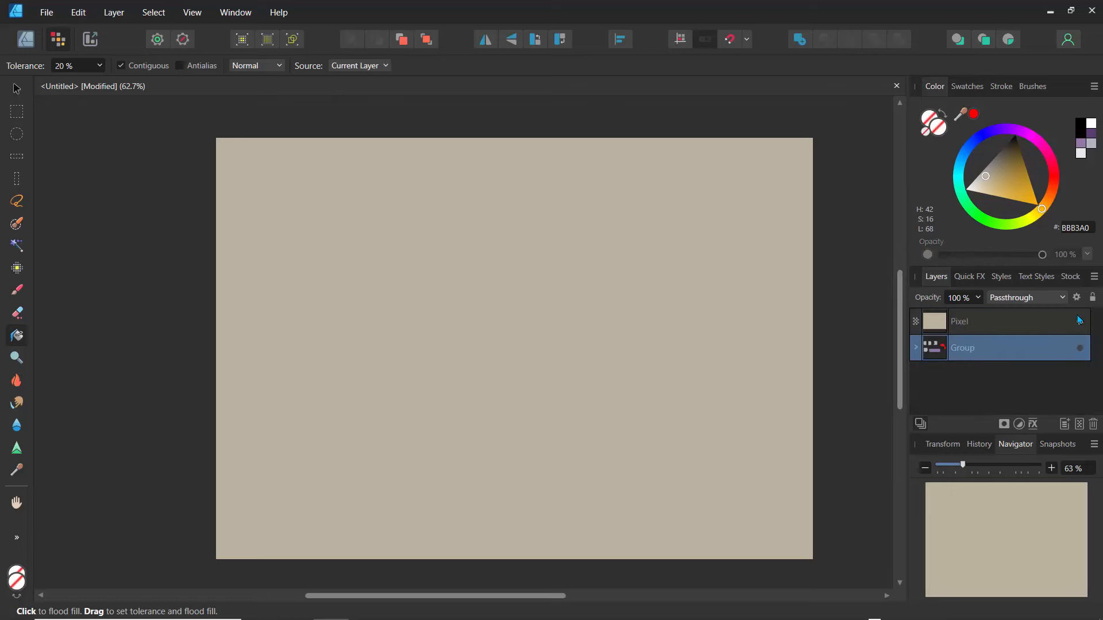
click(1093, 298)
Rename the beige pixel layer "bg" and lock it.
double_click(966, 329)
text(bg)
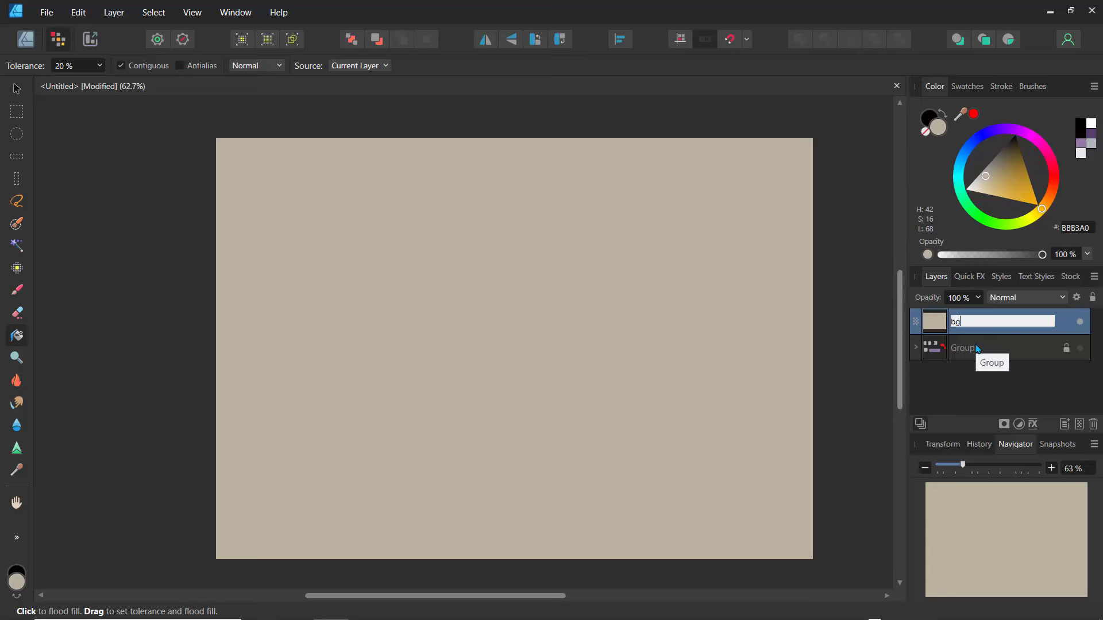
key(Return)
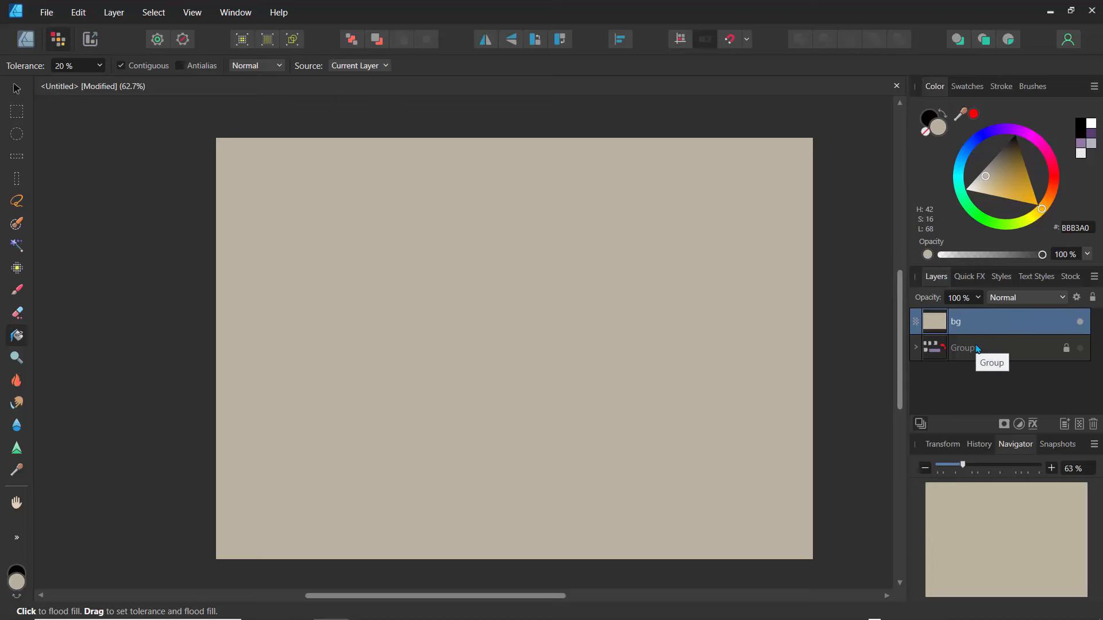
click(1093, 298)
Add a new pixel layer above the background and name it "sketch".
click(1063, 426)
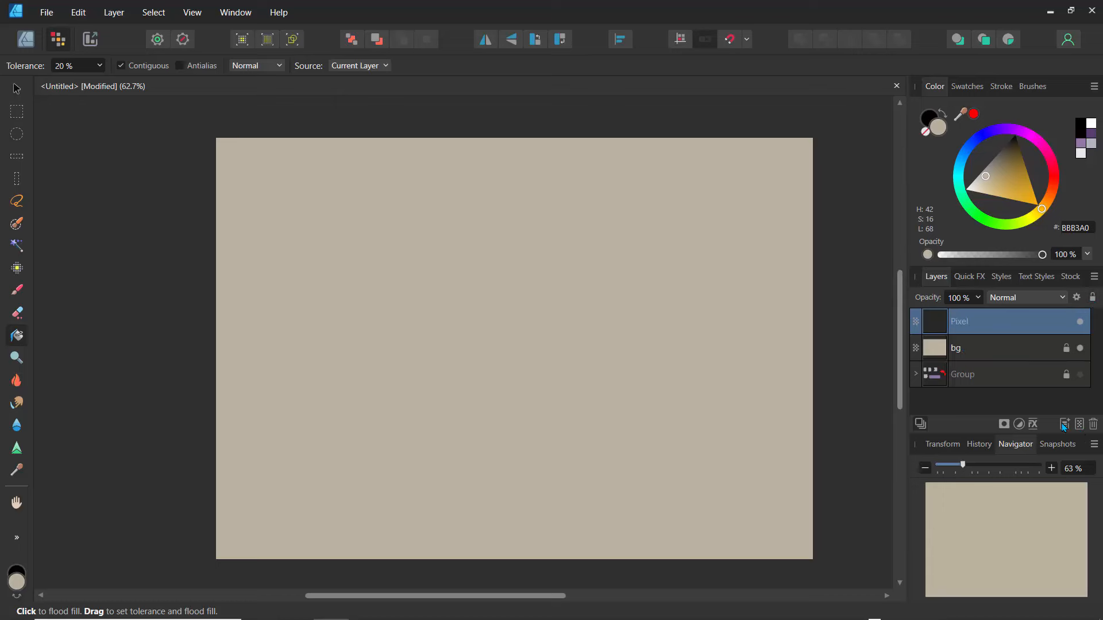
double_click(962, 325)
text(sketch)
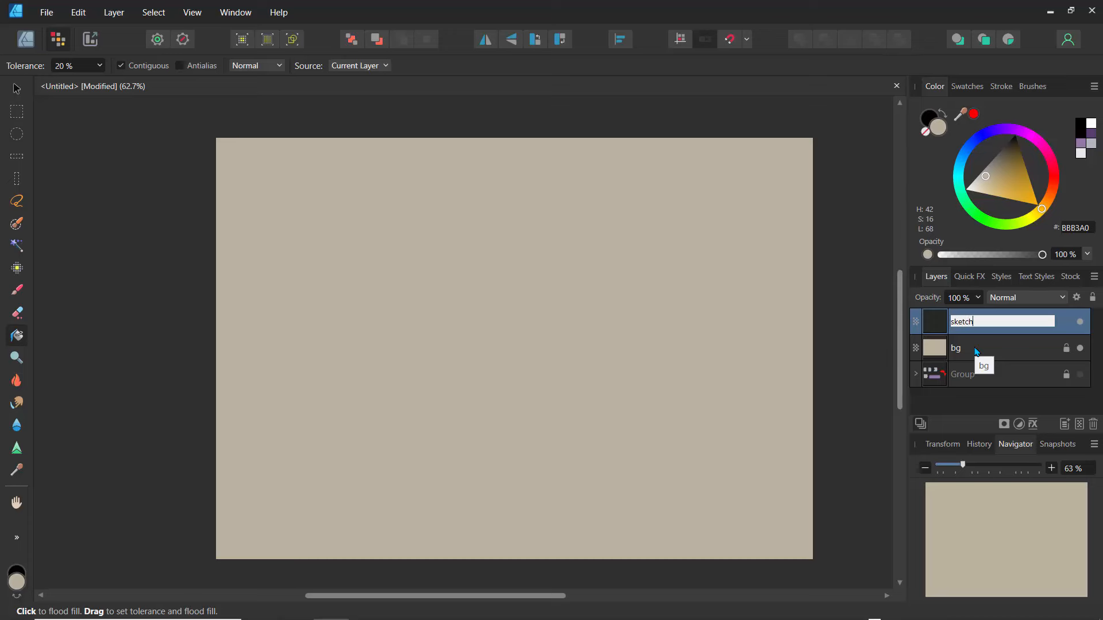
Name the new pixel layer "sketch" and activate the Paint Brush Tool.
key(Return)
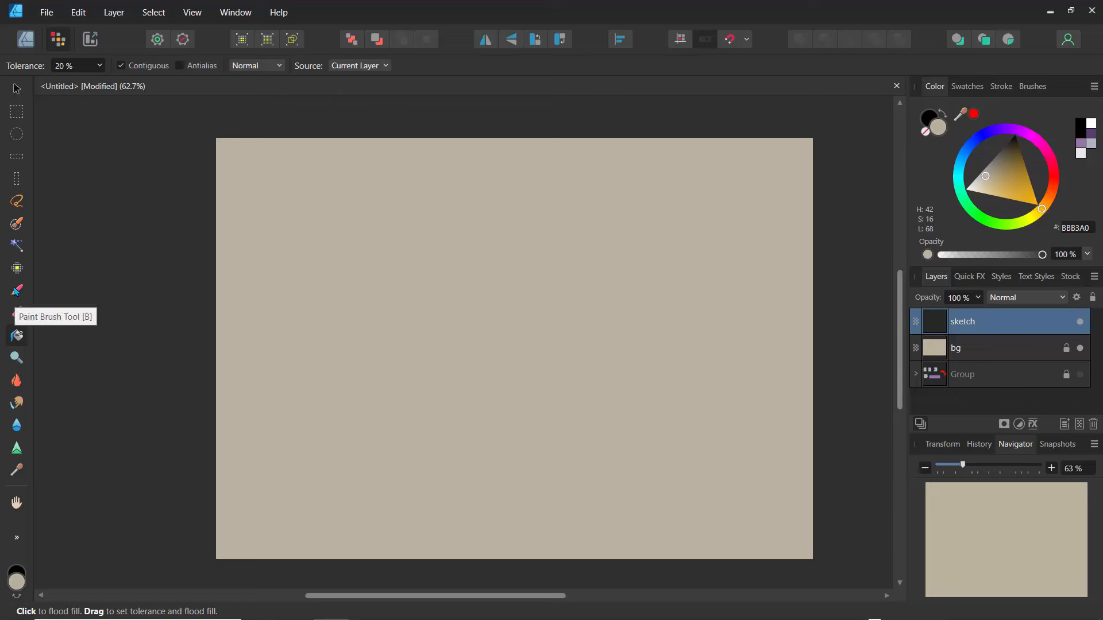
click(17, 290)
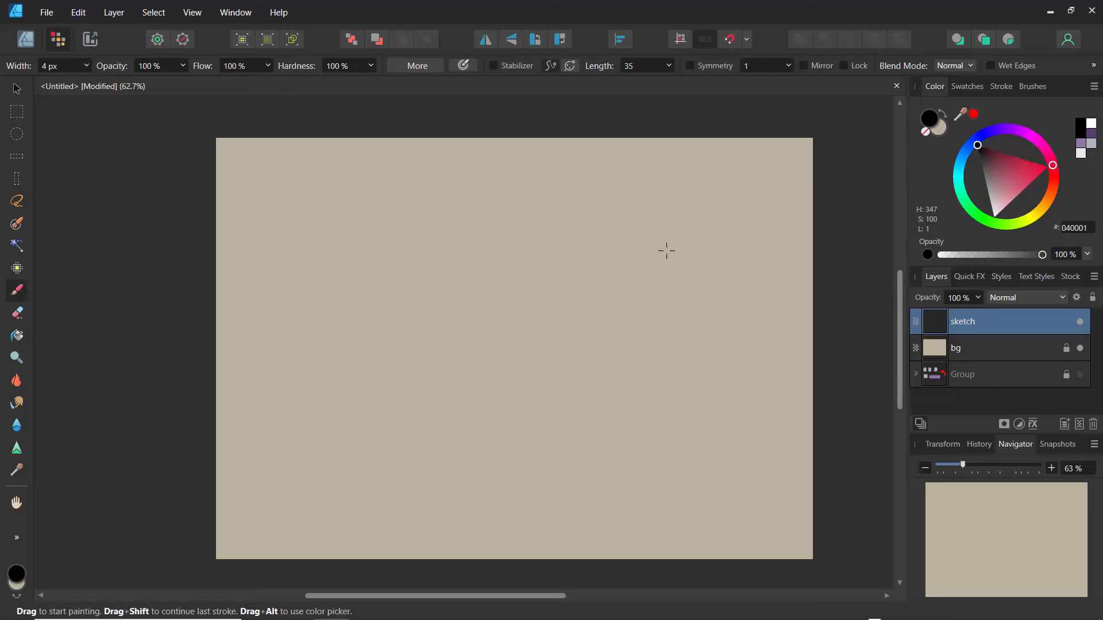
mouse_move(664, 278)
mouse_down()
mouse_move(657, 432)
mouse_move(660, 391)
mouse_up()
drag(703, 432, 484, 323)
mouse_move(682, 415)
mouse_down()
mouse_move(389, 309)
mouse_move(381, 353)
mouse_move(399, 404)
mouse_up()
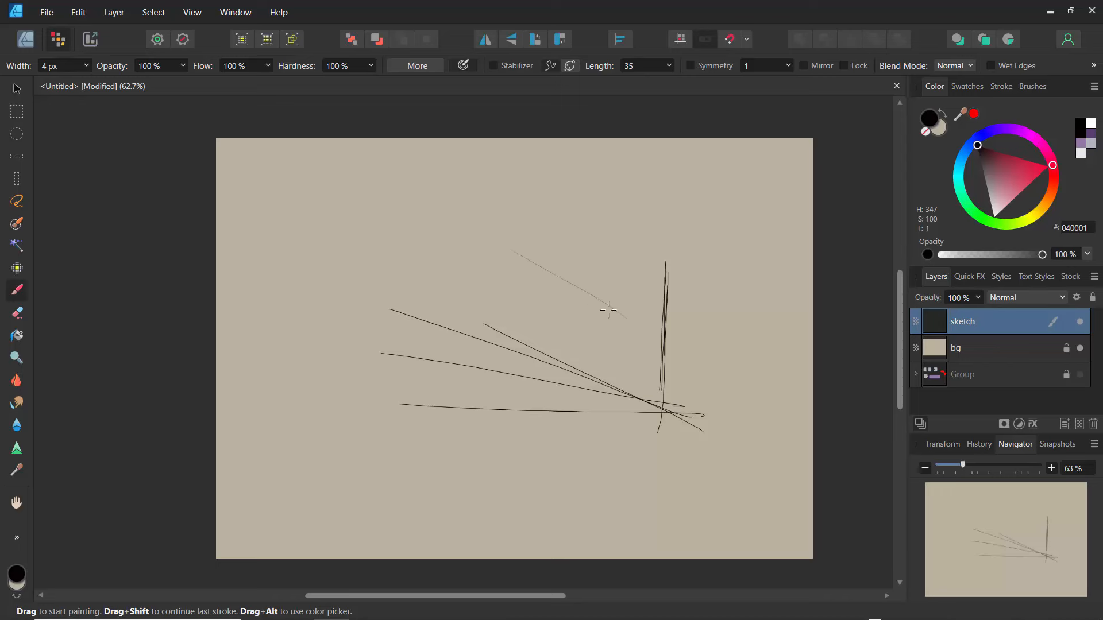
drag(415, 245, 613, 328)
drag(574, 241, 571, 304)
drag(541, 374, 544, 445)
drag(517, 245, 516, 421)
key(ctrl+z)
key(ctrl+z)
key(ctrl+z)
key(ctrl+z)
key(ctrl+z)
key(ctrl+z)
key(ctrl+z)
key(ctrl+z)
key(ctrl+z)
key(ctrl+z)
key(ctrl+z)
key(ctrl+z)
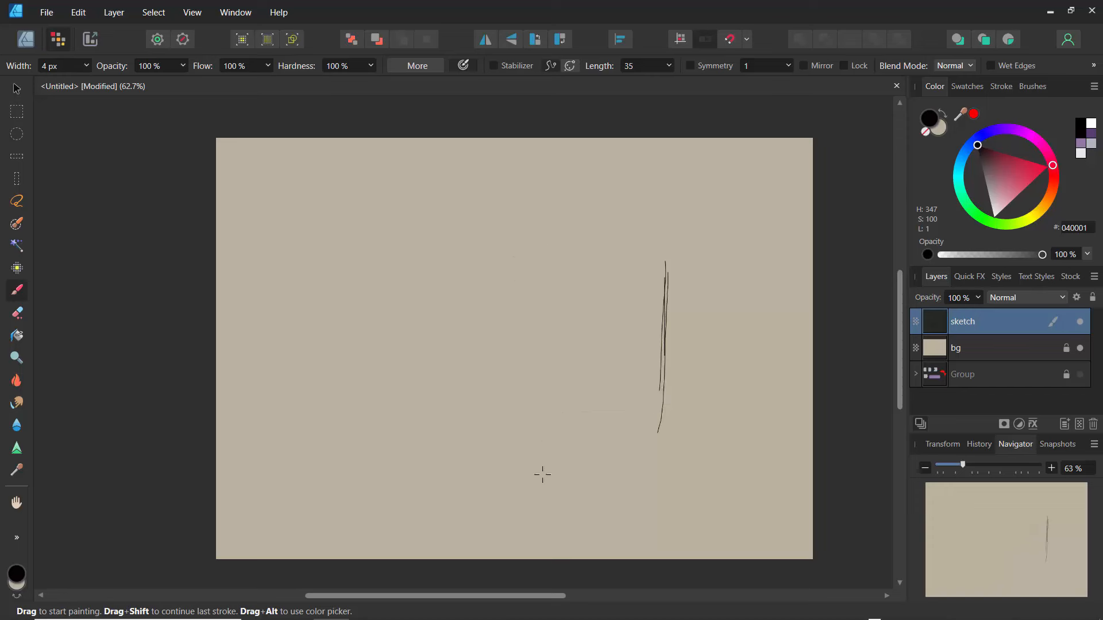
key(ctrl+z)
key(ctrl+z)
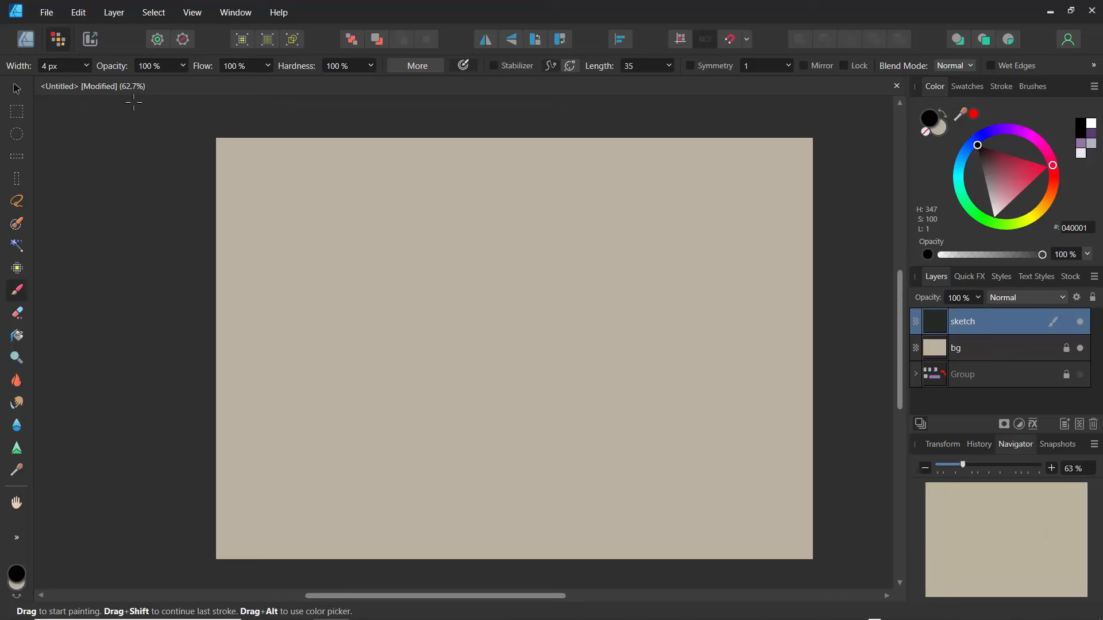
Choose the Natural Pencil HB brush from the Pencils brush category.
click(1027, 90)
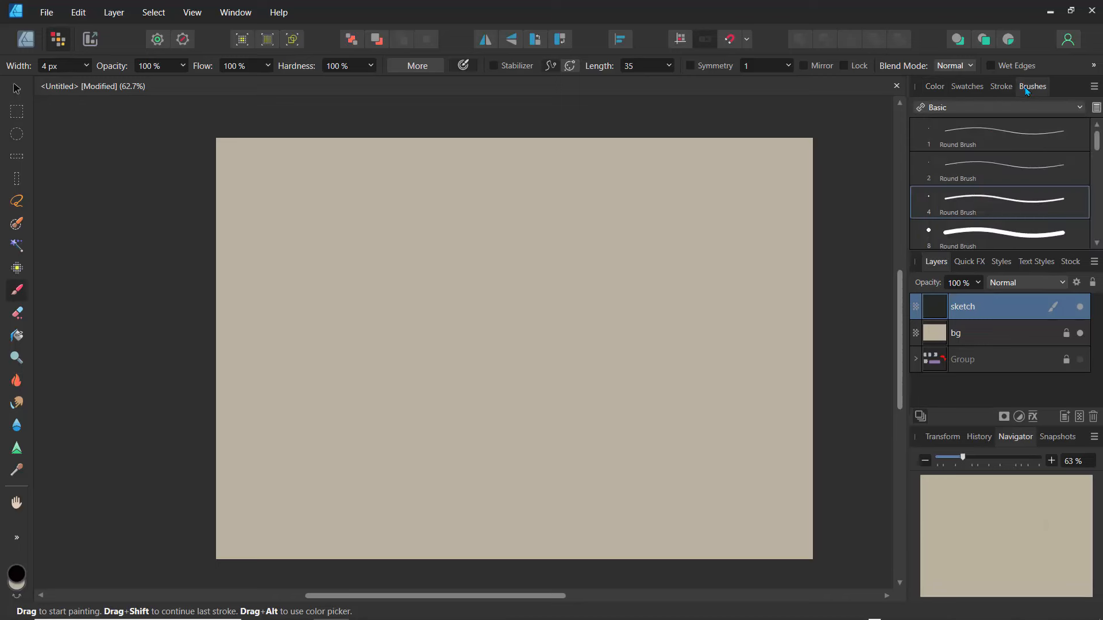
scroll(1069, 167, down, 3)
scroll(1051, 138, up, 3)
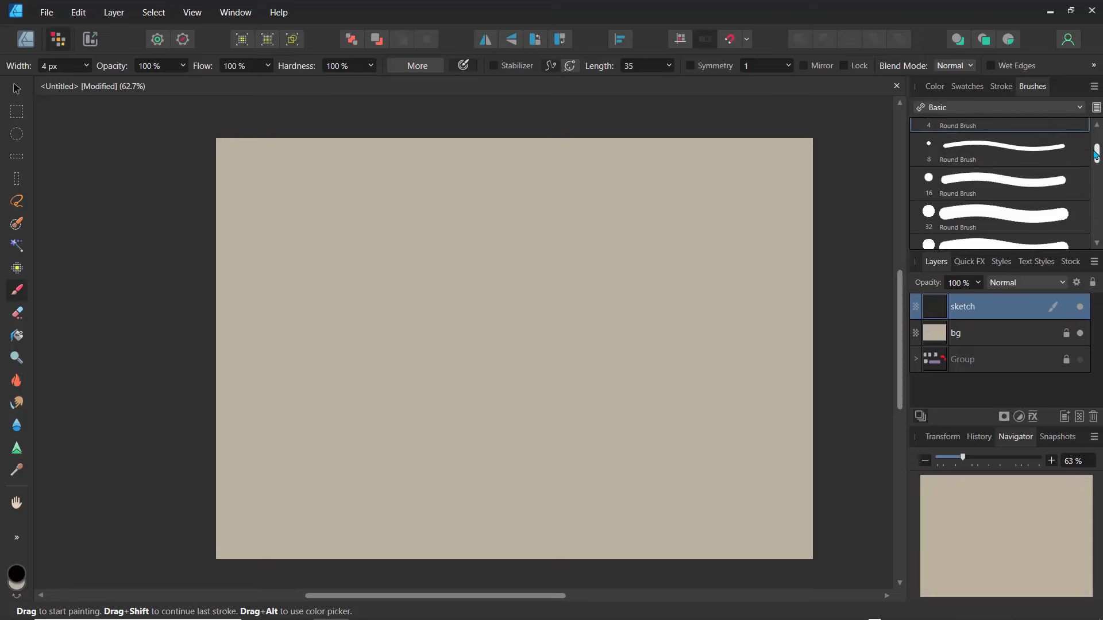
click(1008, 108)
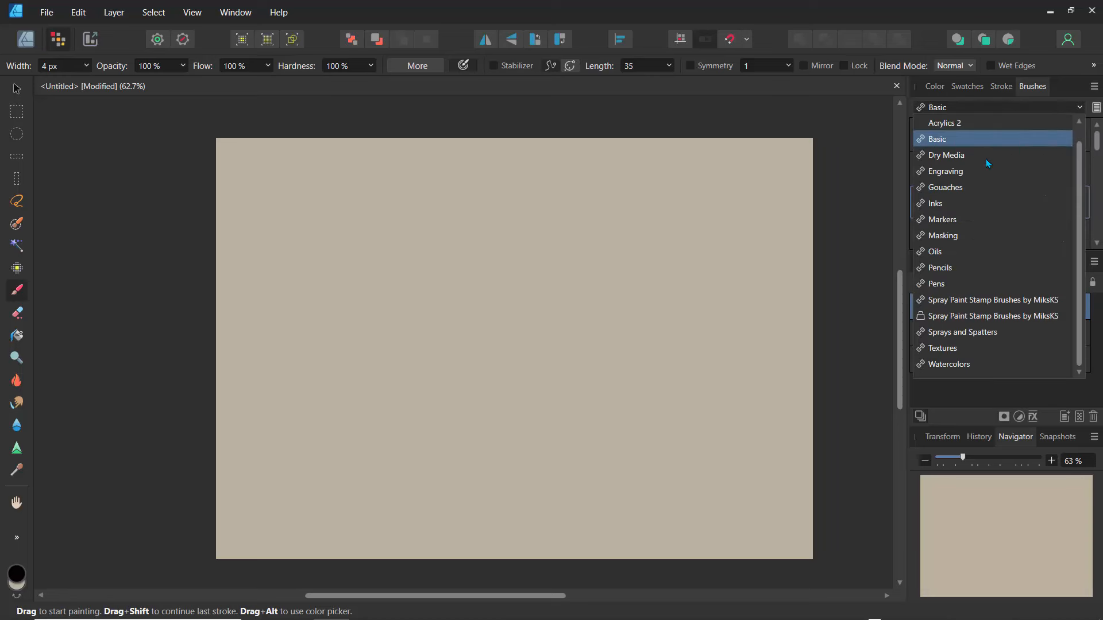
click(938, 268)
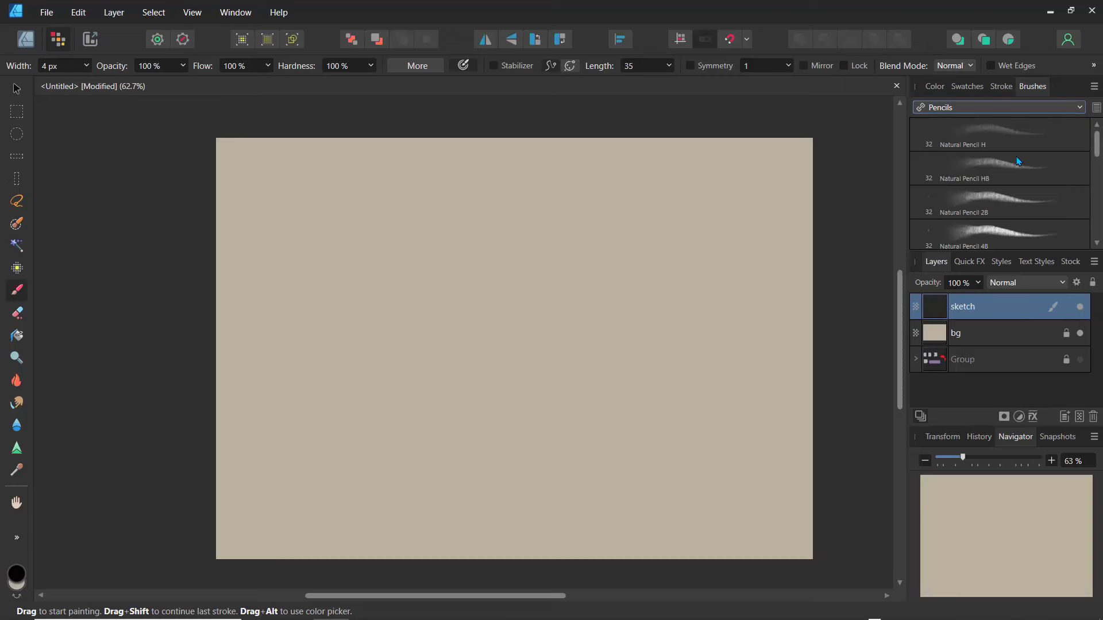
click(968, 185)
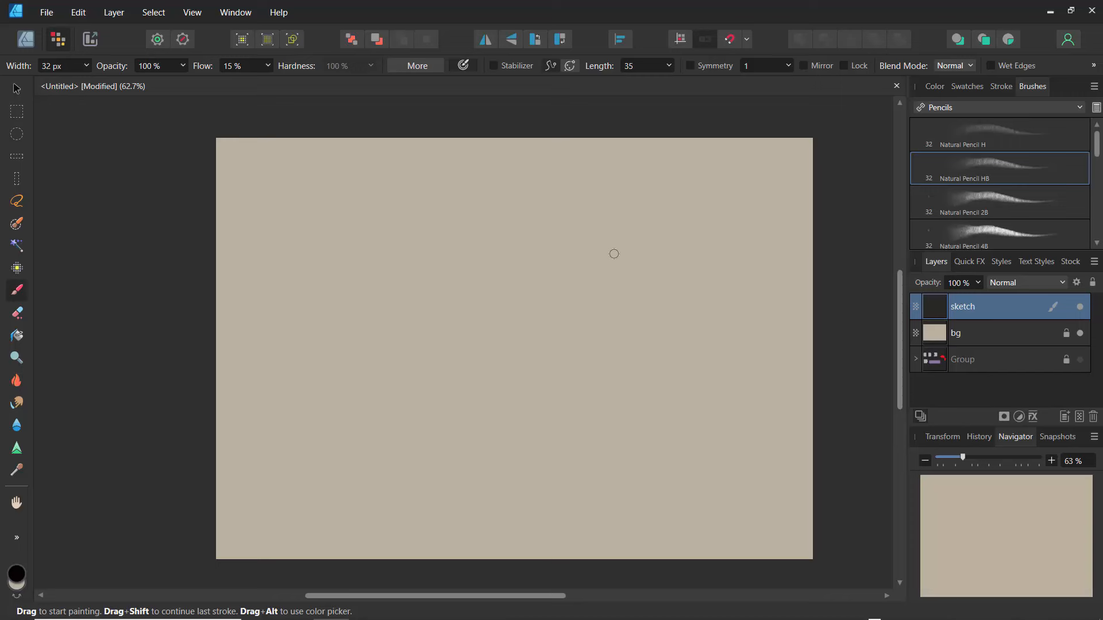
mouse_move(580, 220)
mouse_down()
mouse_move(640, 293)
mouse_move(569, 194)
mouse_up()
drag(654, 316, 621, 283)
key(e)
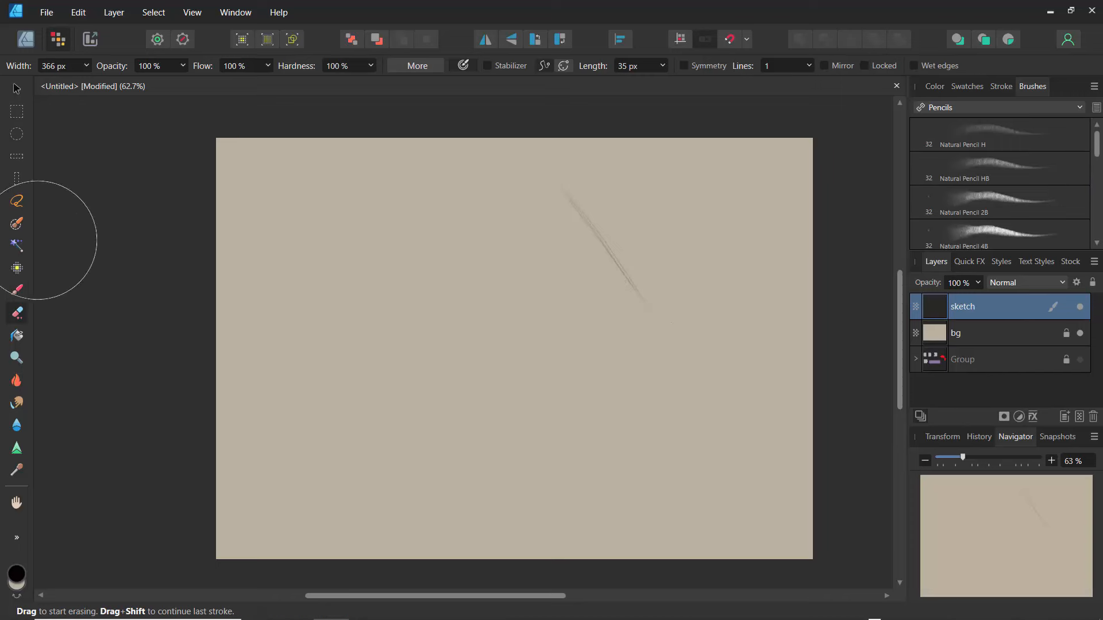
mouse_move(540, 222)
mouse_down()
mouse_move(634, 278)
mouse_move(581, 231)
mouse_up()
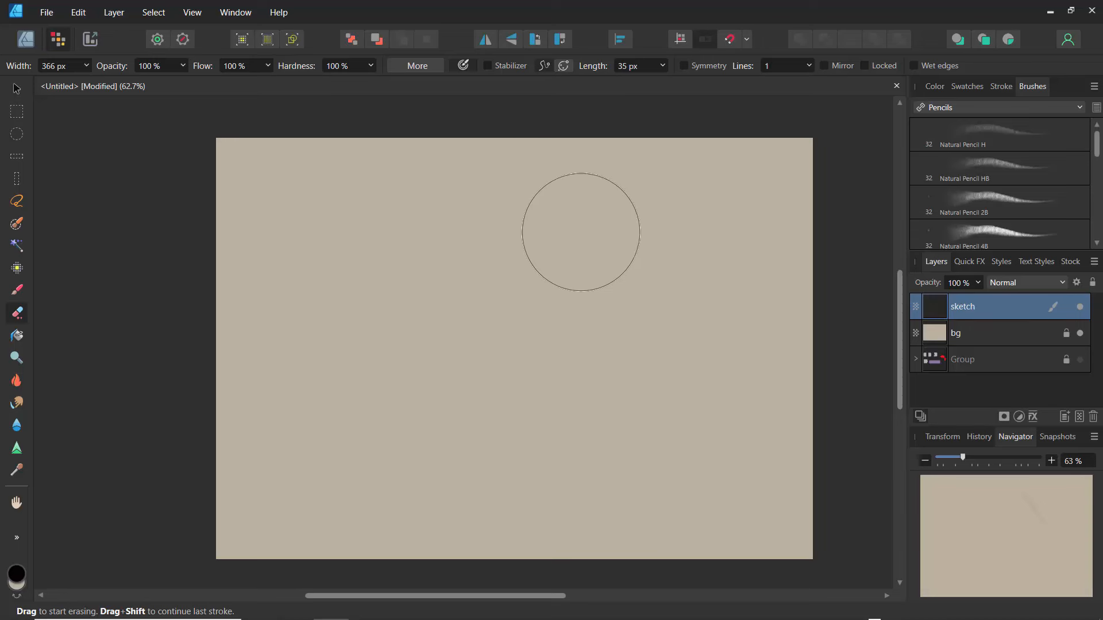
Lower the eraser's hardness and return to the Paint Brush Tool.
click(371, 65)
drag(373, 82, 343, 82)
click(17, 289)
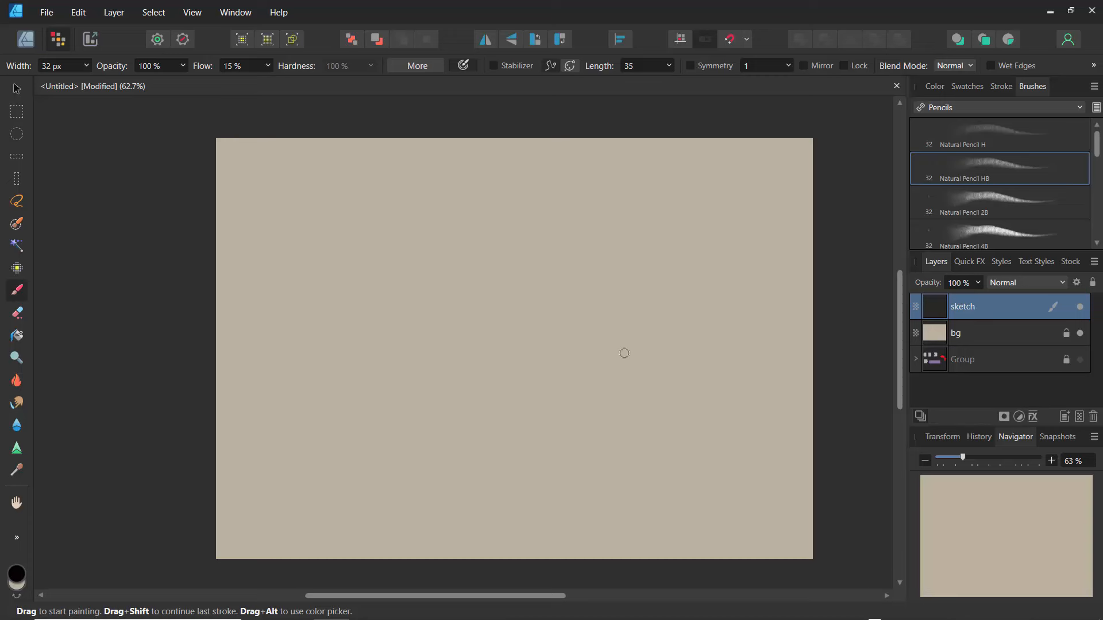
Rough in the boulder's angular outline and the small rock at its lower-left base with light pencil strokes.
mouse_move(642, 310)
mouse_down()
mouse_move(637, 408)
mouse_move(488, 216)
mouse_up()
drag(386, 302, 488, 273)
drag(381, 304, 371, 411)
drag(637, 382, 632, 419)
mouse_move(440, 399)
mouse_down()
mouse_move(407, 408)
mouse_move(424, 430)
mouse_up()
mouse_move(435, 397)
mouse_down()
mouse_move(460, 414)
mouse_move(458, 440)
mouse_move(389, 431)
mouse_up()
Sketch the roughly hexagonal rock in front of the boulder's lower-right corner.
drag(598, 428, 585, 432)
mouse_move(619, 392)
mouse_down()
mouse_move(541, 397)
mouse_move(561, 397)
mouse_move(531, 441)
mouse_move(549, 456)
mouse_up()
drag(630, 429, 613, 452)
drag(597, 456, 538, 447)
Reinforce the boulder's two sloping top edges and its left side with darker pencil strokes.
drag(555, 253, 652, 314)
drag(552, 252, 465, 281)
drag(389, 307, 446, 284)
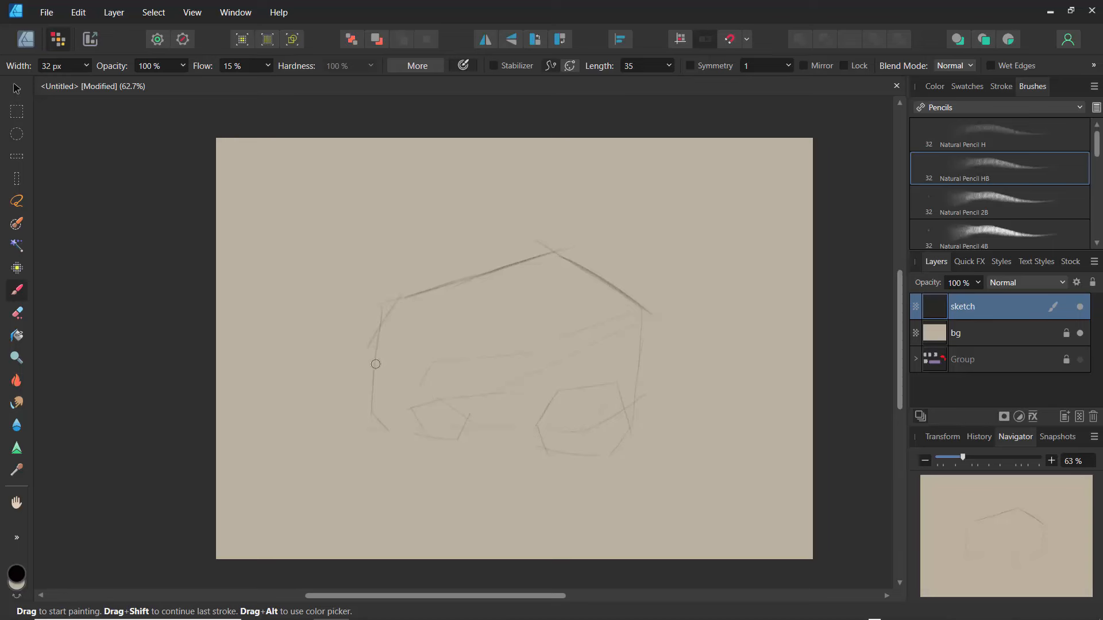
drag(375, 365, 371, 402)
Set the brush colour to black (#000000) and add the boulder's right side, base line and the shadow boundaries on both small rocks.
click(935, 86)
click(976, 145)
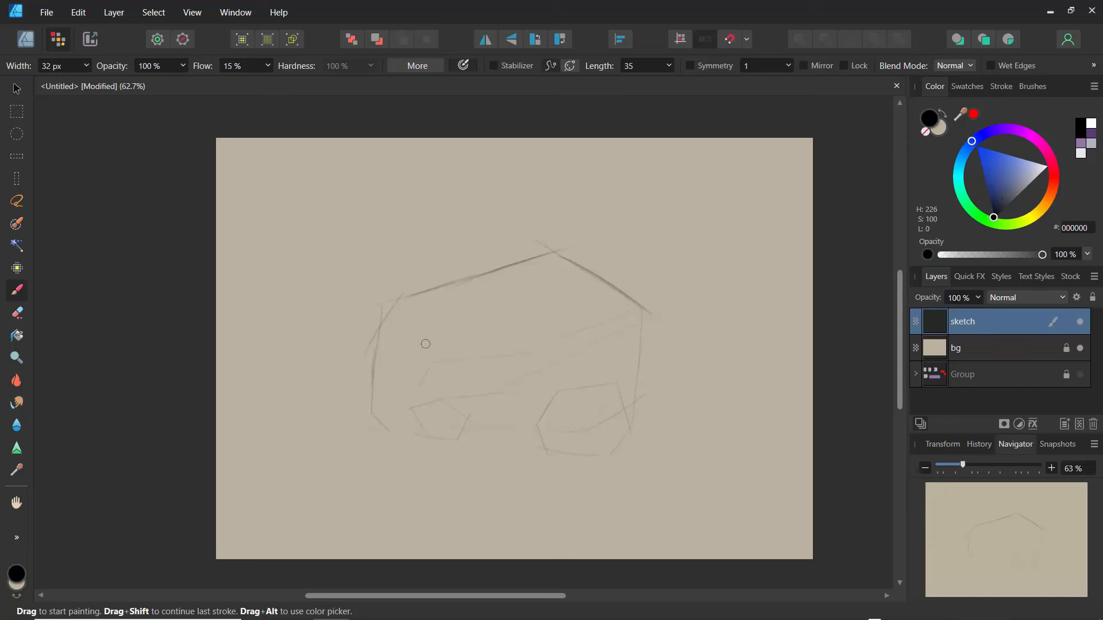
drag(387, 327, 402, 295)
drag(635, 320, 648, 382)
drag(532, 423, 393, 432)
drag(472, 420, 420, 435)
mouse_move(618, 409)
mouse_down()
mouse_move(584, 424)
mouse_move(576, 442)
mouse_up()
Draw a light-direction arrow above the boulder's left side and hatch the shadow areas of the boulder and both small rocks.
drag(325, 213, 359, 234)
drag(308, 191, 306, 209)
mouse_move(624, 317)
mouse_down()
mouse_move(634, 392)
mouse_move(615, 325)
mouse_move(626, 394)
mouse_move(599, 323)
mouse_move(599, 382)
mouse_move(584, 390)
mouse_move(560, 360)
mouse_move(525, 366)
mouse_move(537, 363)
mouse_move(542, 378)
mouse_move(539, 352)
mouse_move(539, 379)
mouse_move(508, 360)
mouse_move(503, 419)
mouse_move(466, 362)
mouse_move(465, 417)
mouse_move(431, 366)
mouse_move(413, 406)
mouse_move(400, 401)
mouse_move(388, 423)
mouse_up()
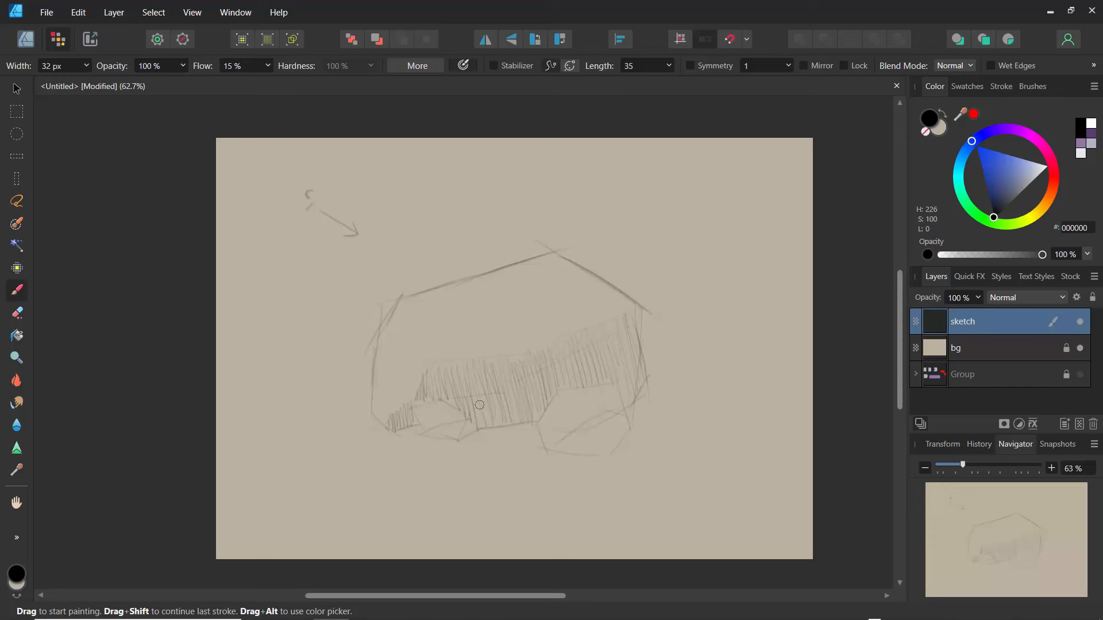
drag(461, 436, 425, 431)
mouse_move(609, 415)
mouse_down()
mouse_move(589, 450)
mouse_move(568, 442)
mouse_move(554, 452)
mouse_up()
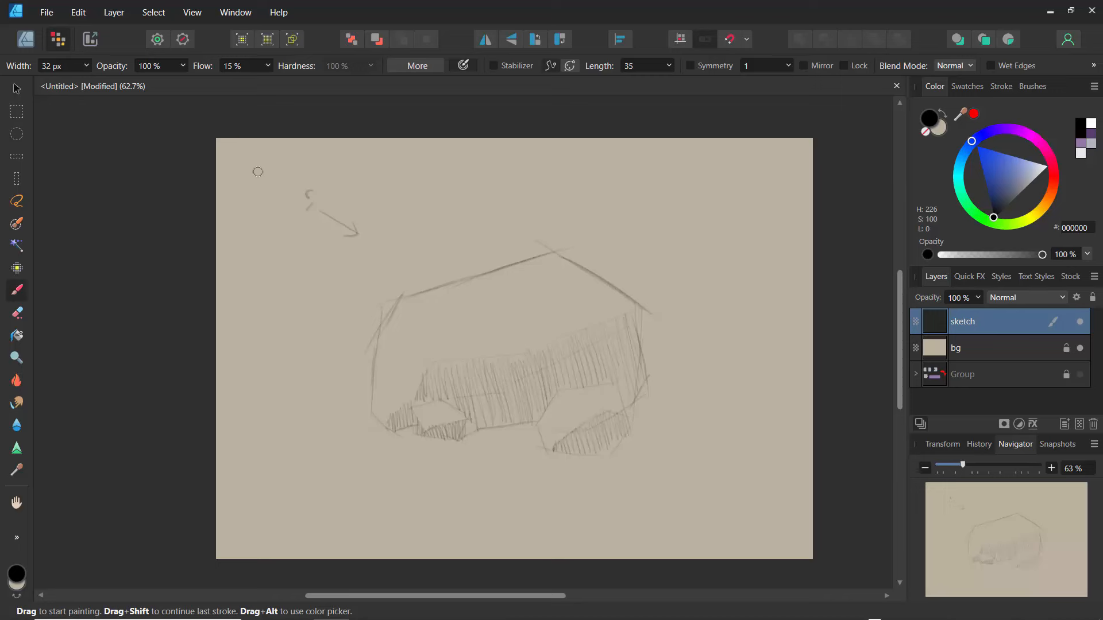
Draw test strokes of varying darkness near the arrow, plus diagonal test hatching in the canvas's upper-right area at 43 % flow.
drag(265, 167, 259, 181)
mouse_move(313, 155)
mouse_down()
mouse_move(344, 159)
mouse_move(323, 162)
mouse_move(370, 183)
mouse_move(344, 176)
mouse_move(355, 180)
mouse_move(419, 181)
mouse_move(395, 162)
mouse_move(386, 199)
mouse_up()
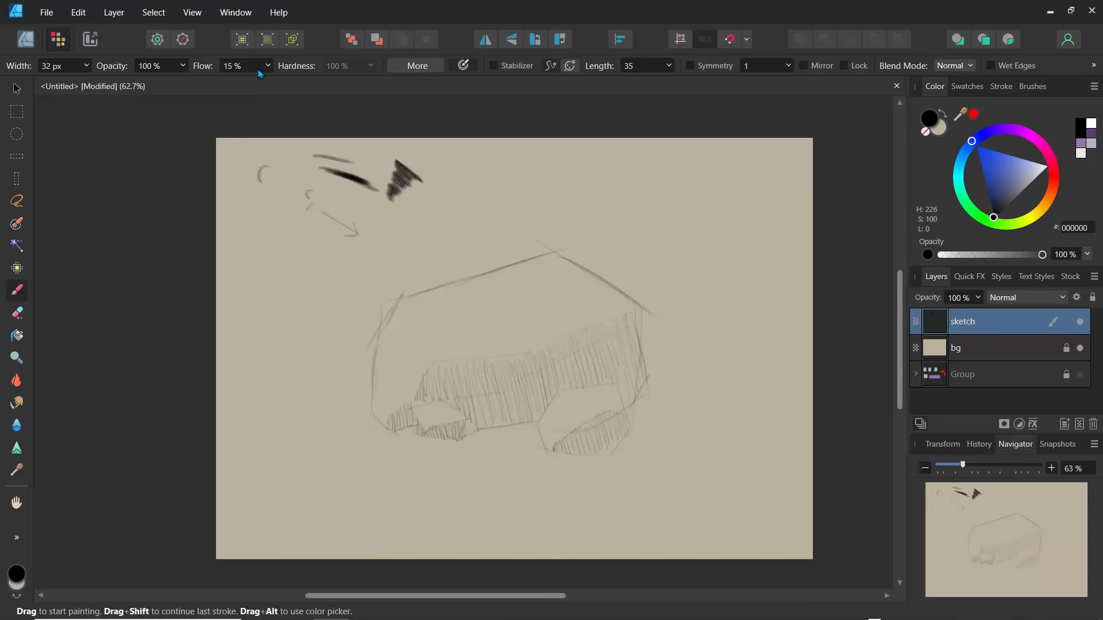
drag(268, 66, 306, 65)
drag(652, 182, 703, 255)
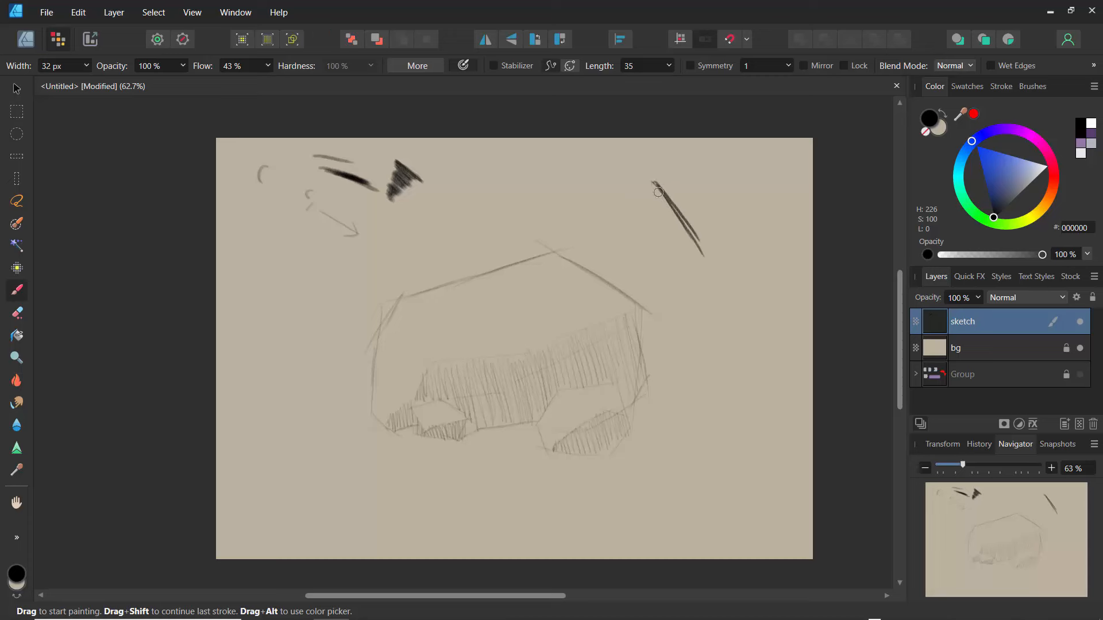
drag(654, 187, 708, 279)
drag(643, 208, 718, 321)
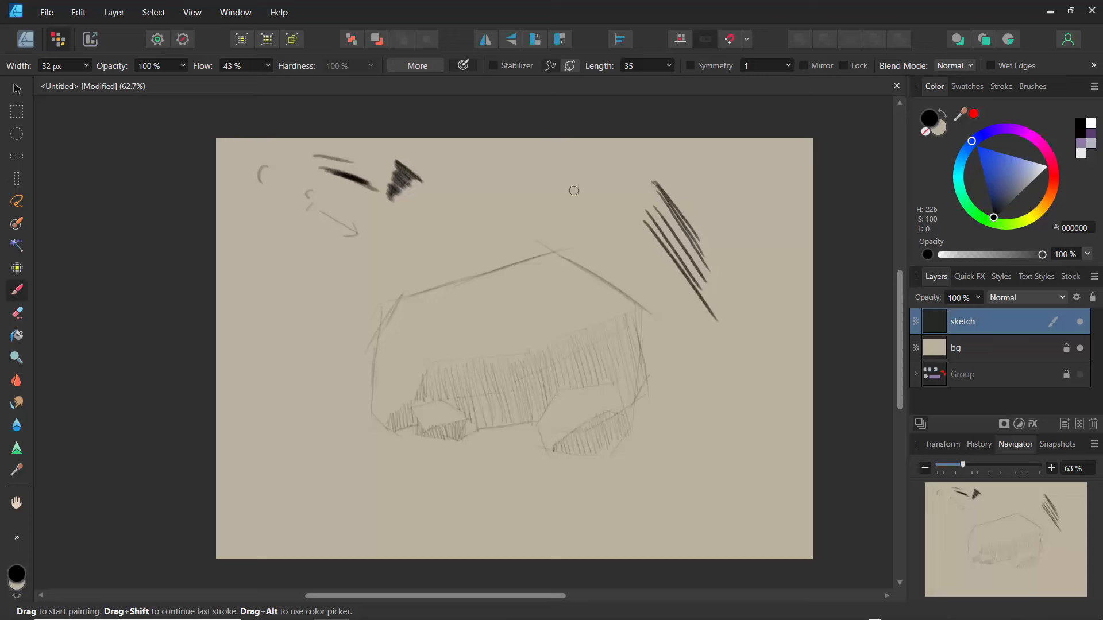
Set the brush to 17 % flow and 149 px width and deepen the shadow hatching on the boulder and the small rocks.
click(267, 66)
drag(270, 84, 246, 91)
key(bracketright)
key(bracketright)
key(bracketright)
key(bracketright)
key(bracketright)
key(bracketright)
key(bracketright)
drag(524, 361, 558, 346)
key(bracketright)
key(bracketright)
key(bracketright)
key(bracketright)
key(bracketright)
key(bracketright)
mouse_move(624, 313)
mouse_down()
mouse_move(616, 344)
mouse_move(628, 389)
mouse_move(606, 315)
mouse_move(602, 343)
mouse_move(571, 337)
mouse_move(534, 367)
mouse_move(532, 423)
mouse_move(519, 359)
mouse_move(521, 419)
mouse_move(509, 364)
mouse_move(512, 401)
mouse_move(500, 369)
mouse_move(492, 422)
mouse_move(458, 364)
mouse_move(440, 391)
mouse_move(422, 386)
mouse_move(408, 421)
mouse_move(386, 418)
mouse_move(467, 438)
mouse_move(410, 443)
mouse_up()
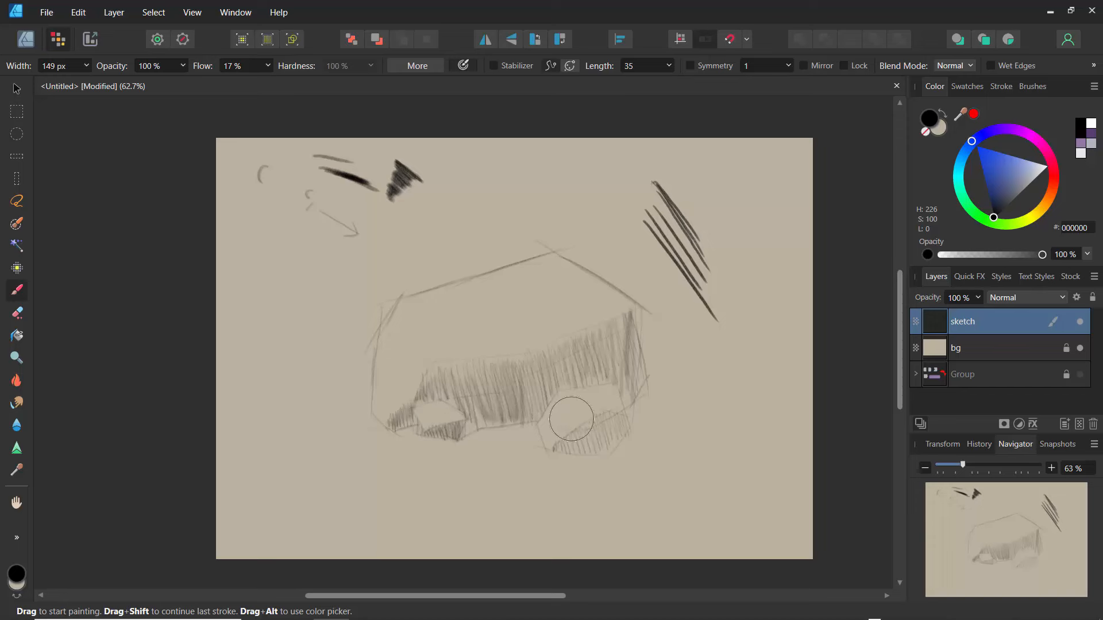
mouse_move(572, 418)
mouse_down()
mouse_move(619, 411)
mouse_move(621, 423)
mouse_move(607, 445)
mouse_move(577, 425)
mouse_move(571, 449)
mouse_move(549, 457)
mouse_up()
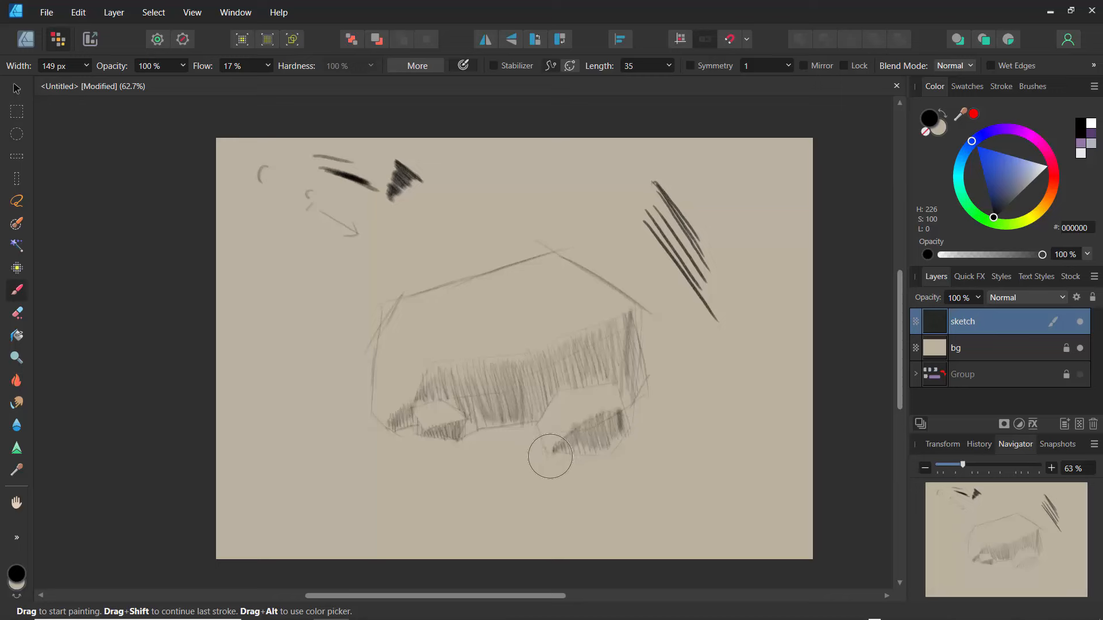
Set the brush to 49 % flow and 20 px width and darken the boulder's right-hand outline.
click(263, 69)
drag(273, 81, 302, 81)
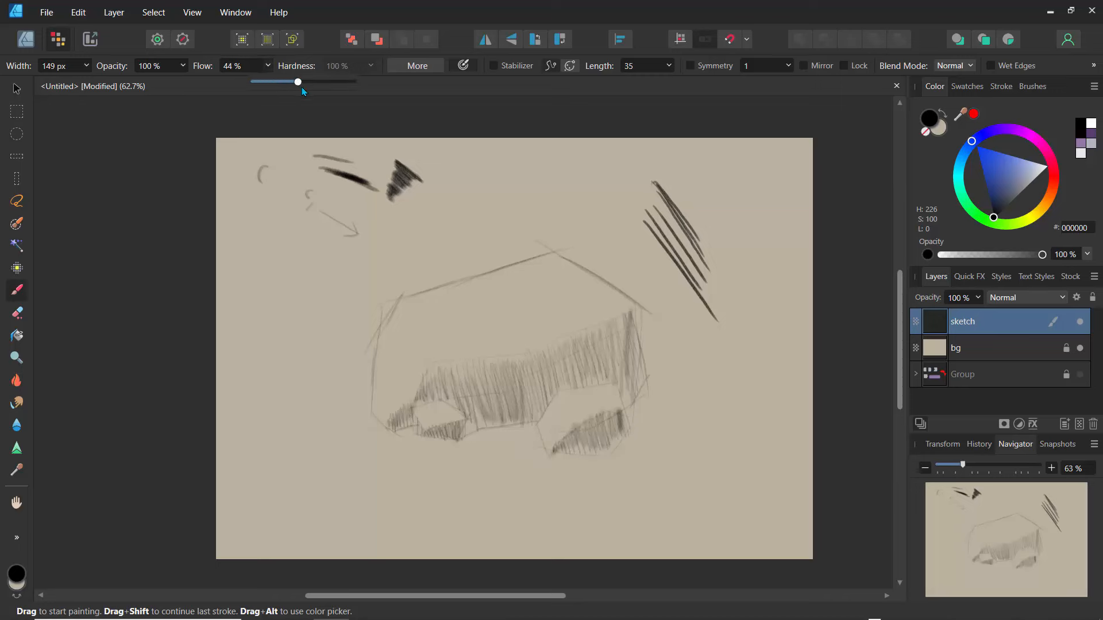
click(87, 66)
drag(91, 82, 51, 82)
mouse_move(552, 251)
mouse_down()
mouse_move(636, 301)
mouse_move(599, 275)
mouse_move(630, 291)
mouse_move(614, 282)
mouse_move(626, 306)
mouse_move(621, 298)
mouse_move(652, 316)
mouse_move(636, 310)
mouse_move(653, 383)
mouse_move(631, 404)
mouse_up()
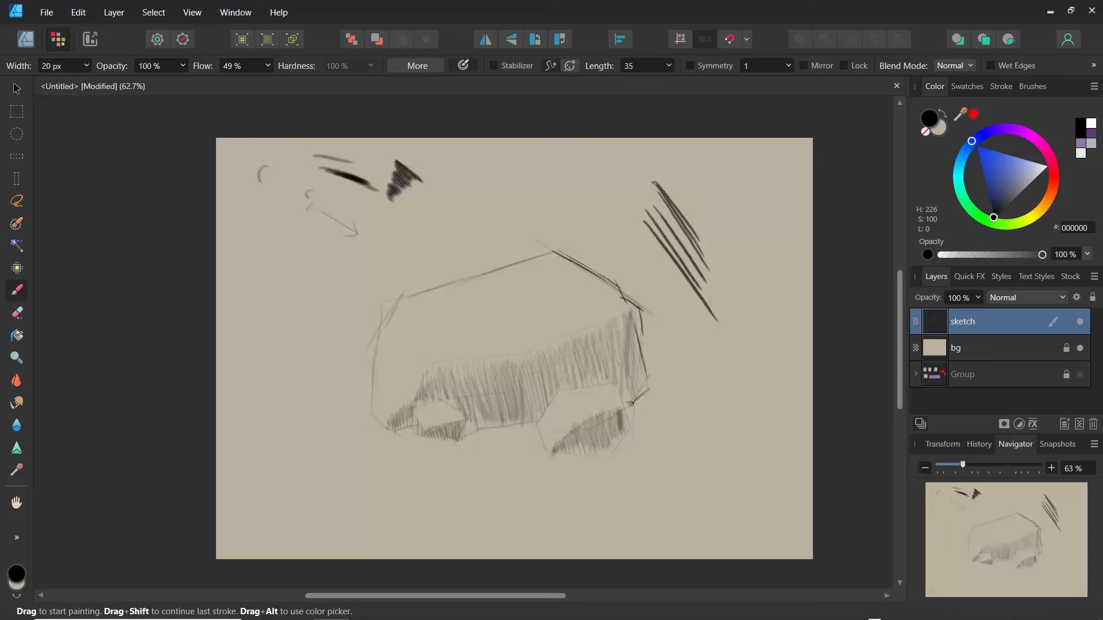
Darken the boulder's base, left and upper-left edges and the outlines of both small rocks.
drag(540, 420, 477, 429)
mouse_move(448, 283)
mouse_down()
mouse_move(405, 298)
mouse_move(382, 328)
mouse_move(378, 397)
mouse_move(394, 433)
mouse_up()
mouse_move(439, 397)
mouse_down()
mouse_move(487, 422)
mouse_move(464, 412)
mouse_move(468, 425)
mouse_move(447, 442)
mouse_move(423, 409)
mouse_move(438, 401)
mouse_move(407, 411)
mouse_move(428, 438)
mouse_move(457, 440)
mouse_up()
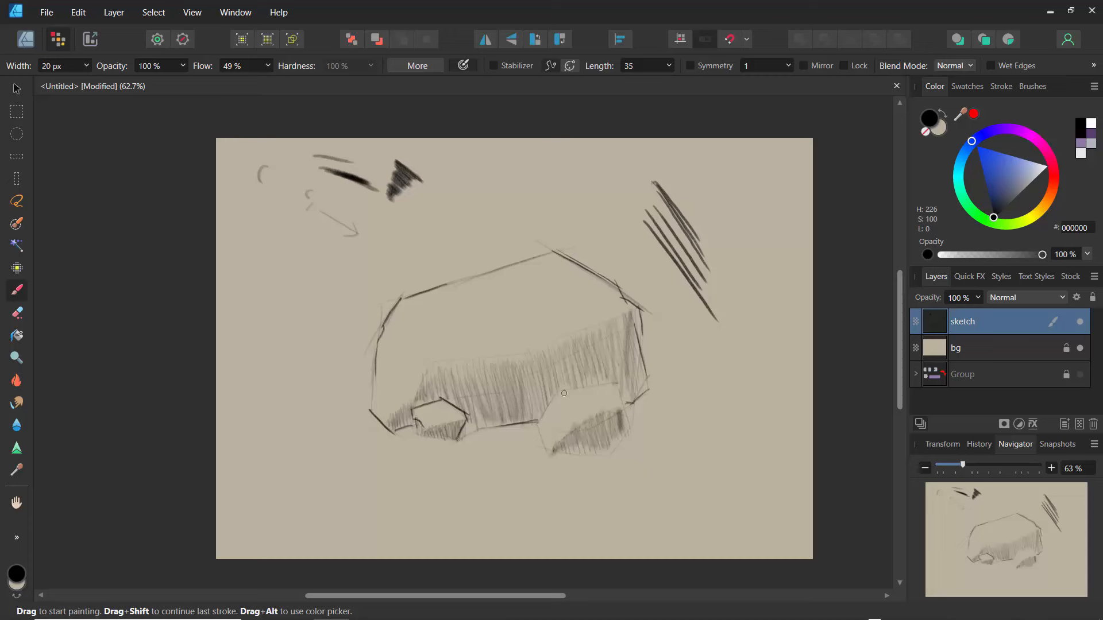
mouse_move(557, 394)
mouse_down()
mouse_move(617, 383)
mouse_move(543, 419)
mouse_up()
mouse_move(613, 386)
mouse_down()
mouse_move(634, 429)
mouse_move(626, 416)
mouse_move(617, 452)
mouse_move(593, 453)
mouse_up()
mouse_move(554, 251)
mouse_down()
mouse_move(424, 294)
mouse_move(378, 340)
mouse_move(370, 405)
mouse_up()
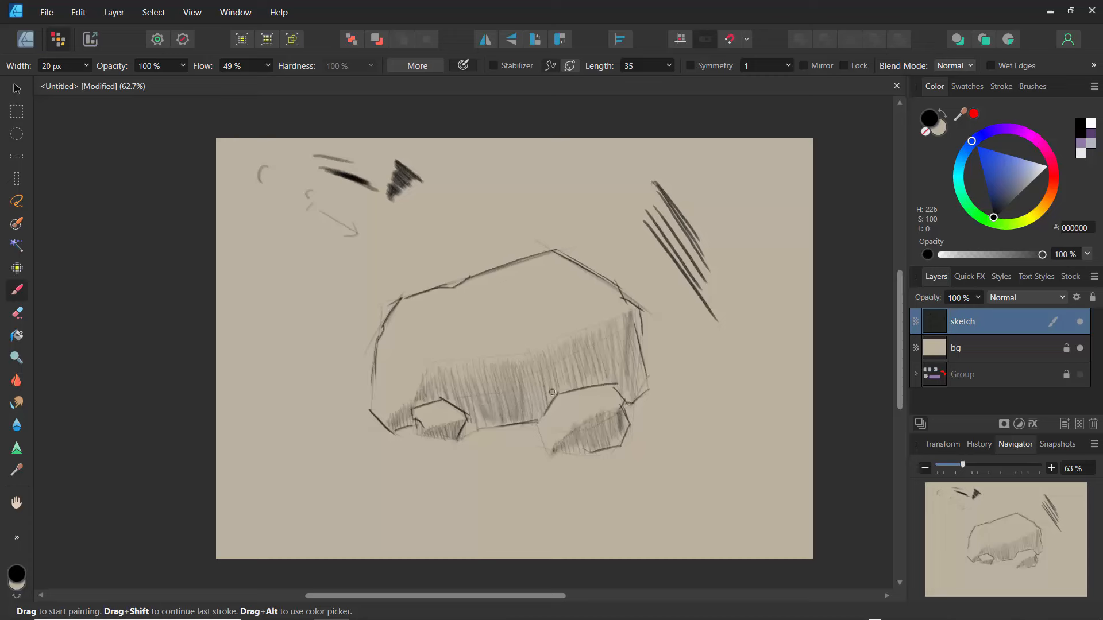
Lower the brush flow to 19 % and sketch plane edges and cracks across the boulder's top and front face.
click(268, 65)
drag(270, 83, 244, 88)
mouse_move(595, 325)
mouse_down()
mouse_move(567, 310)
mouse_move(598, 324)
mouse_move(590, 389)
mouse_move(535, 395)
mouse_move(504, 367)
mouse_move(519, 362)
mouse_move(519, 397)
mouse_up()
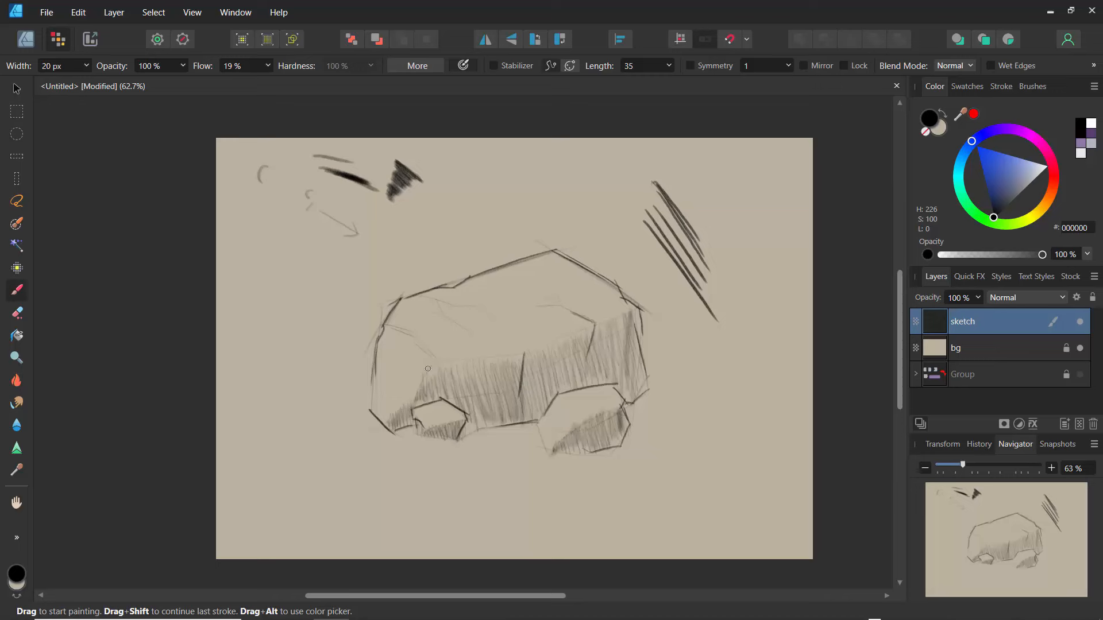
Hatch the boulder's left face with light strokes and strengthen its upper-left edge.
mouse_move(431, 362)
mouse_down()
mouse_move(405, 412)
mouse_move(391, 410)
mouse_move(409, 401)
mouse_move(388, 418)
mouse_up()
mouse_move(423, 355)
mouse_down()
mouse_move(394, 405)
mouse_move(400, 337)
mouse_move(382, 410)
mouse_move(388, 333)
mouse_move(376, 409)
mouse_up()
drag(429, 358, 424, 373)
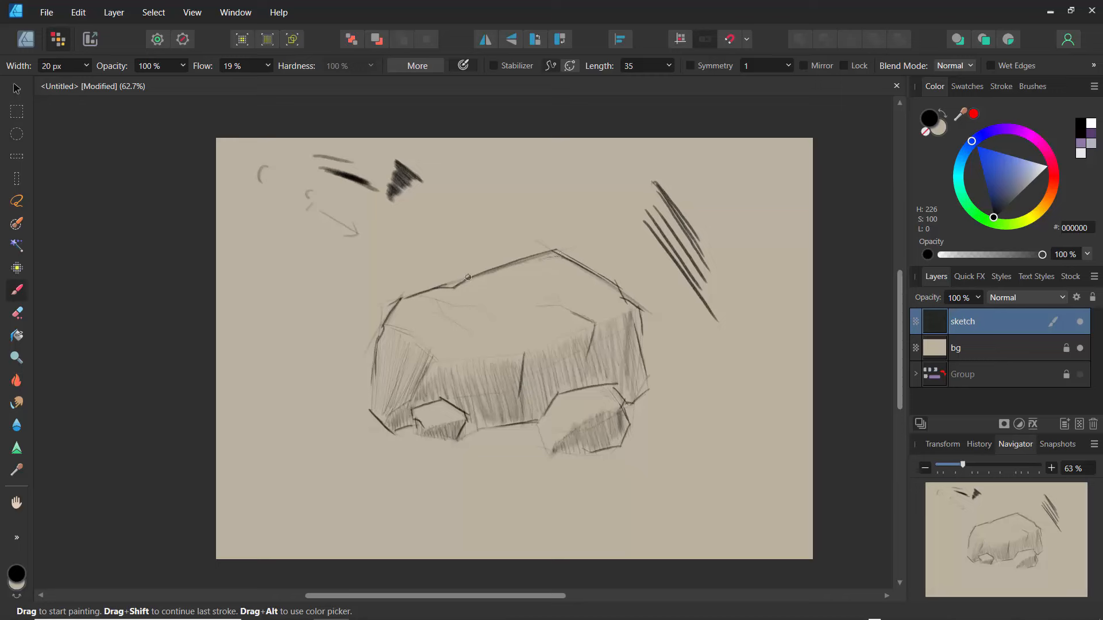
drag(469, 277, 431, 291)
Set the brush flow to 44 % and draw grass tufts at the boulder's lower corners and a twiggy plant beside the front rock.
click(266, 66)
drag(289, 89, 294, 82)
mouse_move(399, 404)
mouse_down()
mouse_move(409, 427)
mouse_move(405, 394)
mouse_move(407, 430)
mouse_up()
mouse_move(544, 379)
mouse_down()
mouse_move(537, 418)
mouse_move(561, 372)
mouse_move(547, 366)
mouse_move(554, 358)
mouse_up()
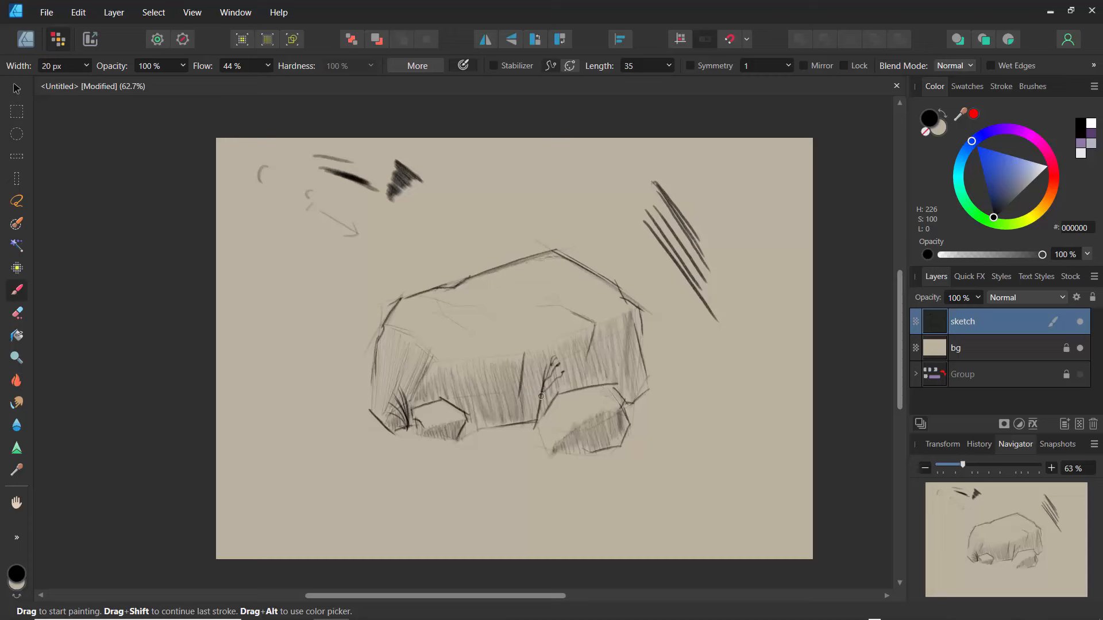
mouse_move(541, 396)
mouse_down()
mouse_move(537, 369)
mouse_move(542, 385)
mouse_up()
mouse_move(537, 428)
mouse_down()
mouse_move(522, 402)
mouse_move(532, 427)
mouse_move(562, 394)
mouse_move(545, 410)
mouse_up()
mouse_move(626, 405)
mouse_down()
mouse_move(655, 385)
mouse_move(627, 368)
mouse_move(623, 402)
mouse_move(647, 381)
mouse_move(641, 396)
mouse_move(653, 369)
mouse_move(646, 390)
mouse_up()
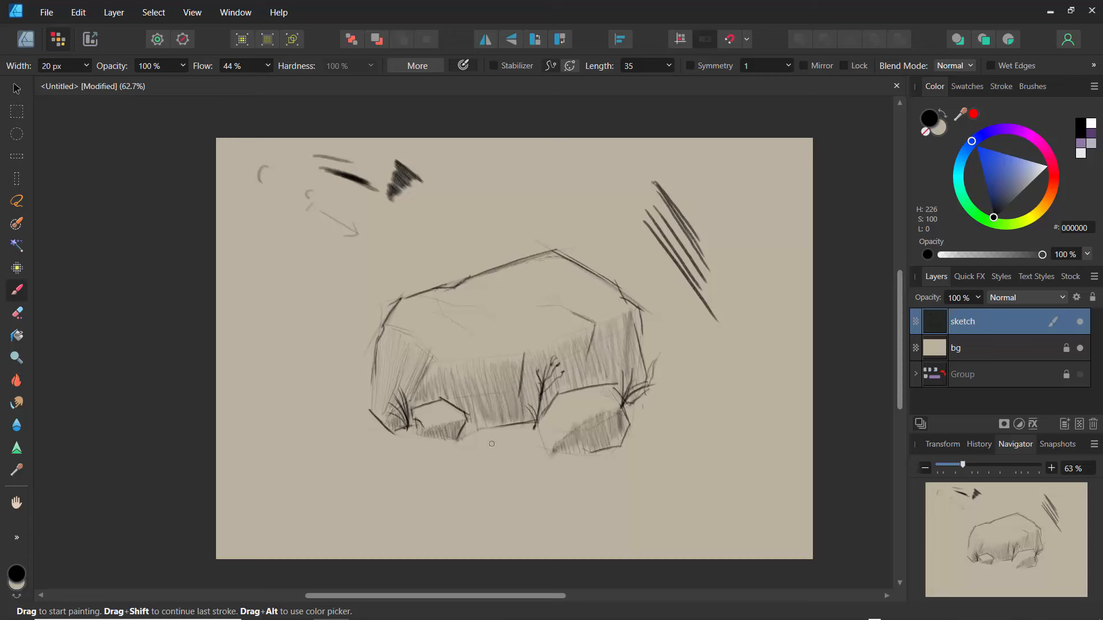
Add short ground marks below the boulder and a grass tuft at its far-left corner.
mouse_move(501, 443)
mouse_down()
mouse_move(523, 446)
mouse_move(521, 457)
mouse_up()
drag(507, 453, 520, 459)
drag(420, 439, 430, 452)
mouse_move(371, 409)
mouse_down()
mouse_move(361, 380)
mouse_move(342, 382)
mouse_move(369, 373)
mouse_up()
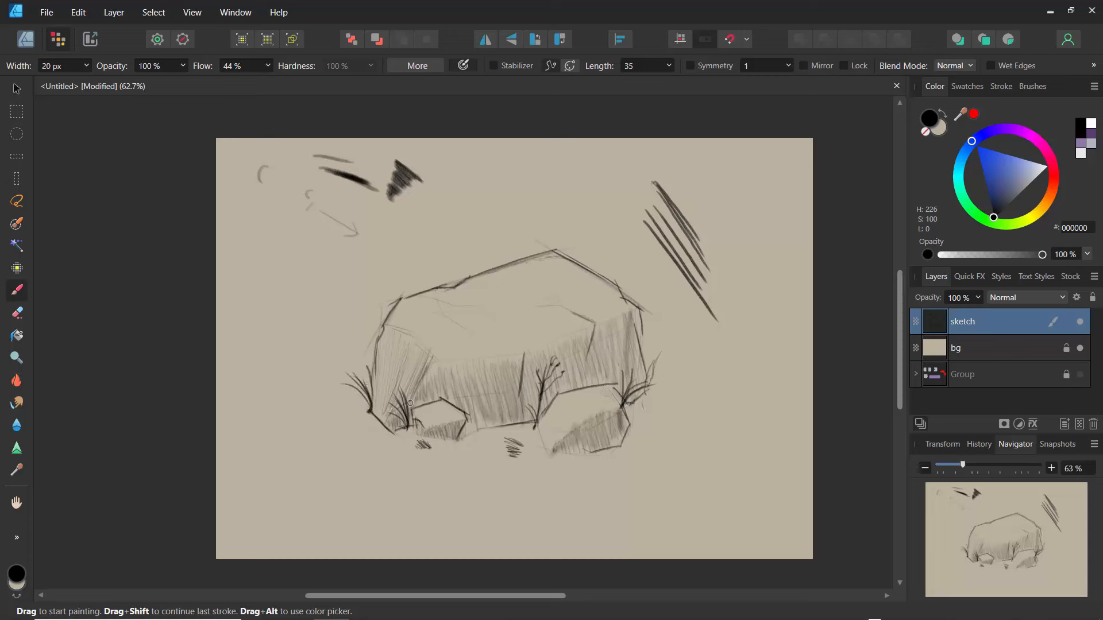
Darken the boulder's base and the ground around the rocks with shadow strokes, using a brush width of 81 px.
drag(408, 426, 413, 427)
mouse_move(527, 426)
mouse_down()
mouse_move(504, 399)
mouse_move(524, 419)
mouse_up()
mouse_move(525, 428)
mouse_down()
mouse_move(544, 436)
mouse_move(494, 430)
mouse_up()
mouse_move(408, 448)
mouse_down()
mouse_move(448, 442)
mouse_move(450, 456)
mouse_move(366, 438)
mouse_move(364, 417)
mouse_move(357, 428)
mouse_move(366, 406)
mouse_move(386, 427)
mouse_move(432, 437)
mouse_move(443, 426)
mouse_move(448, 439)
mouse_move(428, 437)
mouse_move(469, 419)
mouse_move(459, 429)
mouse_move(524, 420)
mouse_move(581, 383)
mouse_move(572, 393)
mouse_move(611, 382)
mouse_move(621, 394)
mouse_move(628, 318)
mouse_move(638, 372)
mouse_move(634, 310)
mouse_move(639, 376)
mouse_move(625, 388)
mouse_move(631, 367)
mouse_move(626, 432)
mouse_move(618, 452)
mouse_move(581, 453)
mouse_up()
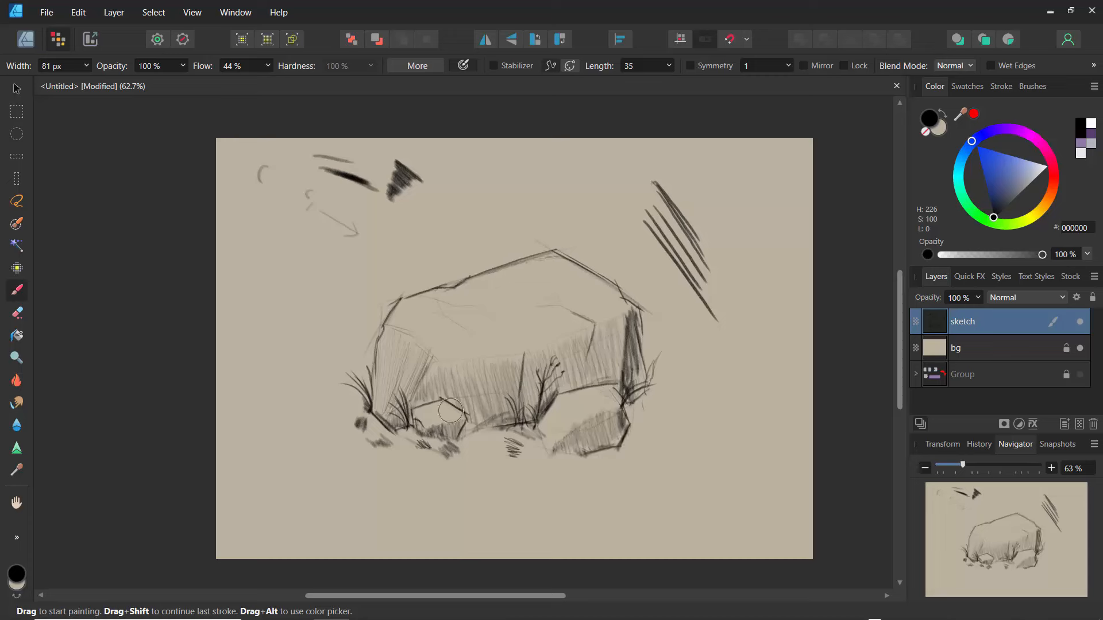
Add crack lines to the boulder's top and dark accents to its left face and lower front.
drag(592, 275, 618, 301)
mouse_move(443, 305)
mouse_down()
mouse_move(492, 317)
mouse_move(400, 300)
mouse_move(398, 333)
mouse_move(386, 327)
mouse_move(428, 356)
mouse_move(414, 344)
mouse_move(428, 359)
mouse_move(406, 428)
mouse_up()
mouse_move(472, 402)
mouse_down()
mouse_move(492, 425)
mouse_move(488, 417)
mouse_move(515, 419)
mouse_move(476, 428)
mouse_up()
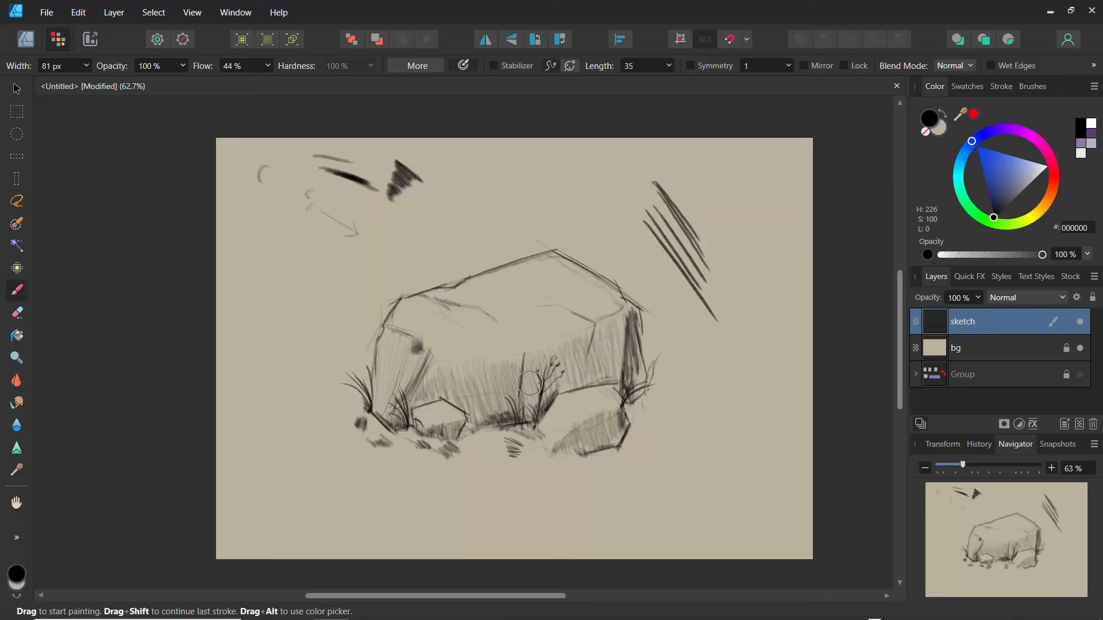
Detach the Brushes panel so it floats over the canvas.
click(1027, 89)
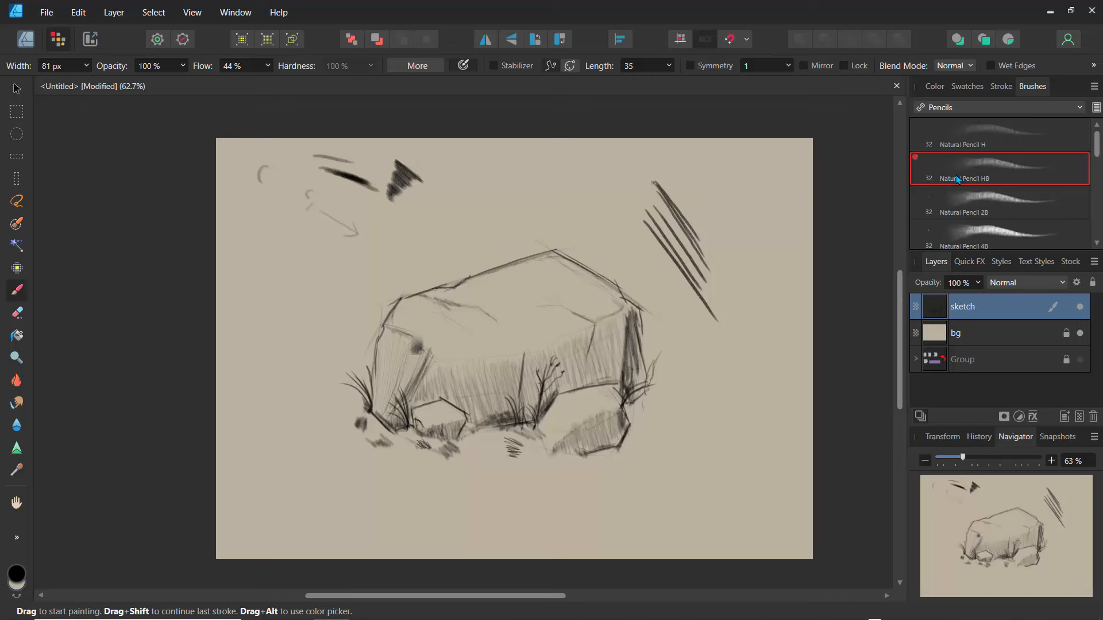
mouse_move(1027, 90)
mouse_down()
mouse_move(754, 133)
mouse_move(713, 96)
mouse_up()
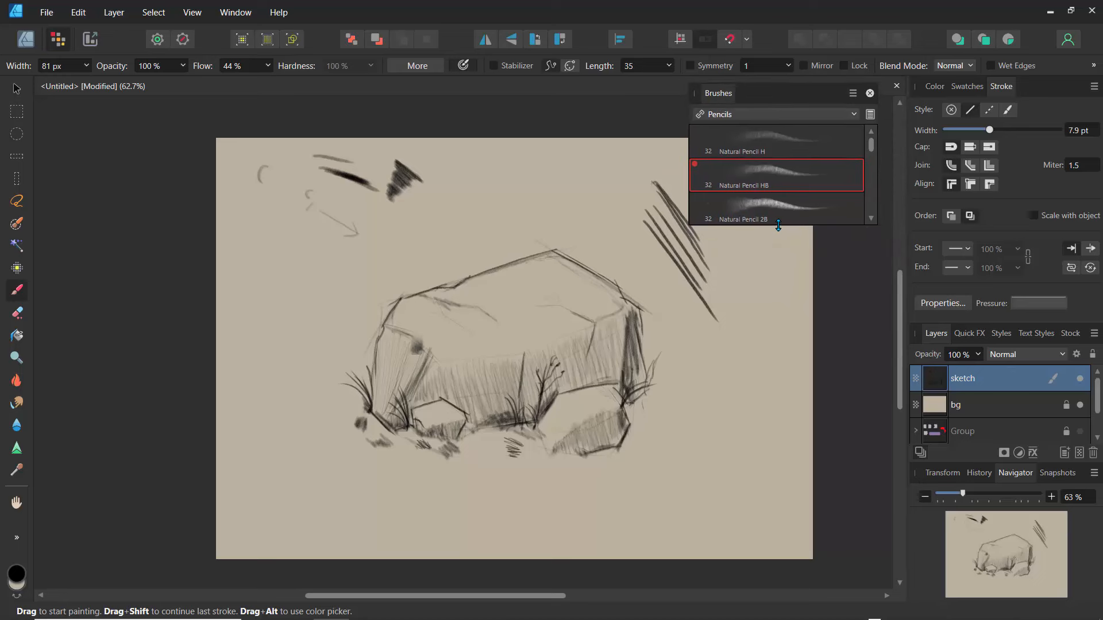
Enlarge the floating Brushes panel and choose the Grunge Pattern 02 brush from the Textures category.
mouse_move(779, 224)
mouse_down()
mouse_move(818, 551)
mouse_move(788, 463)
mouse_move(802, 498)
mouse_move(780, 573)
mouse_up()
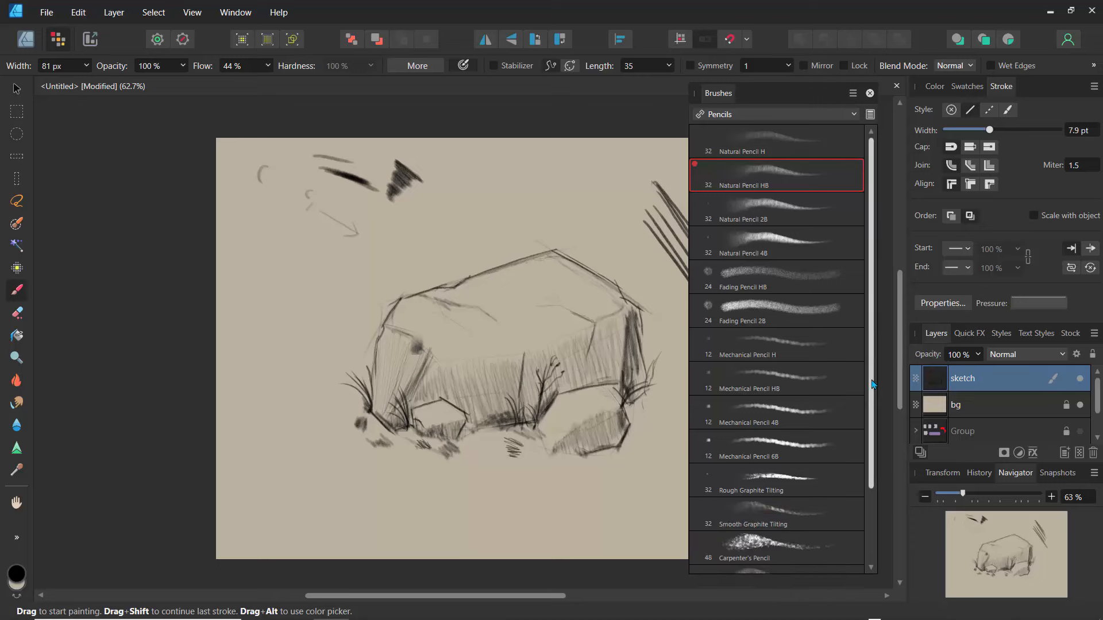
drag(872, 383, 860, 469)
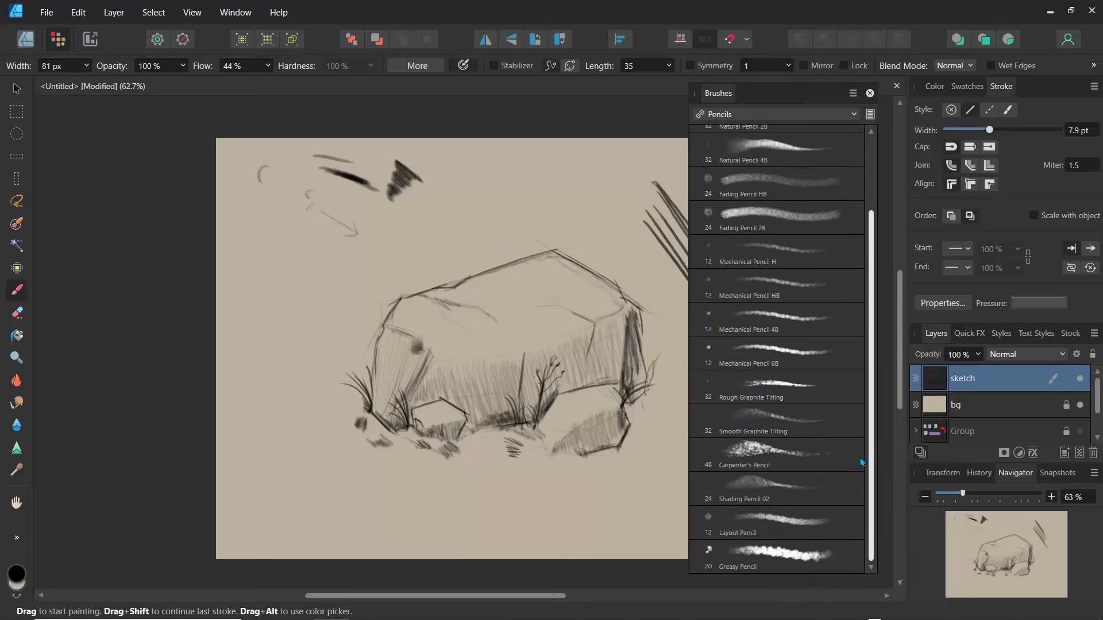
scroll(860, 457, up, 3)
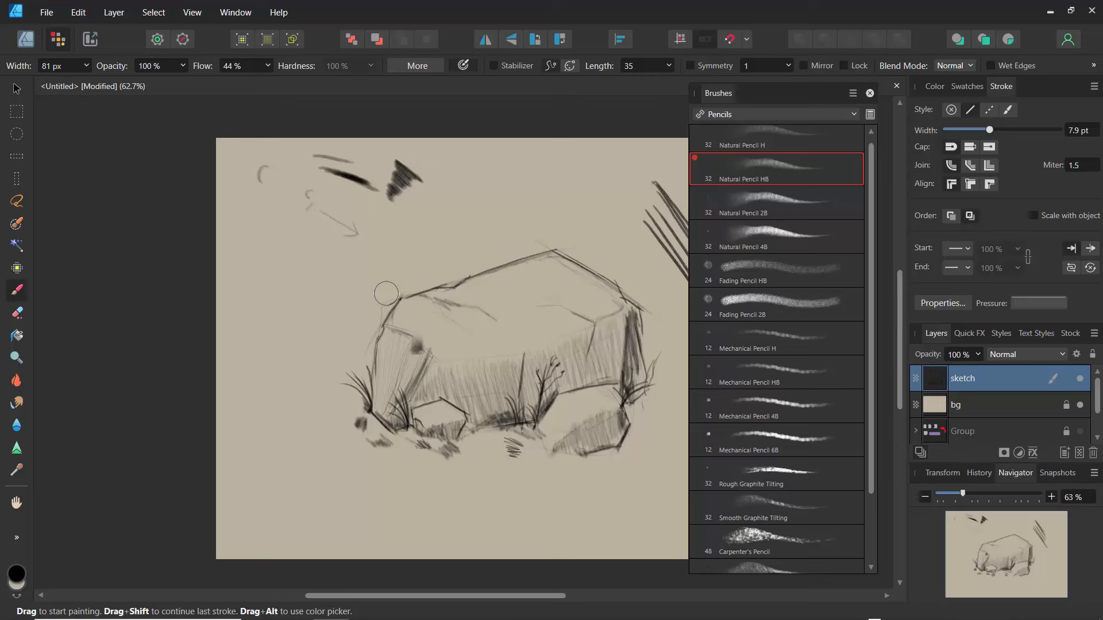
click(793, 118)
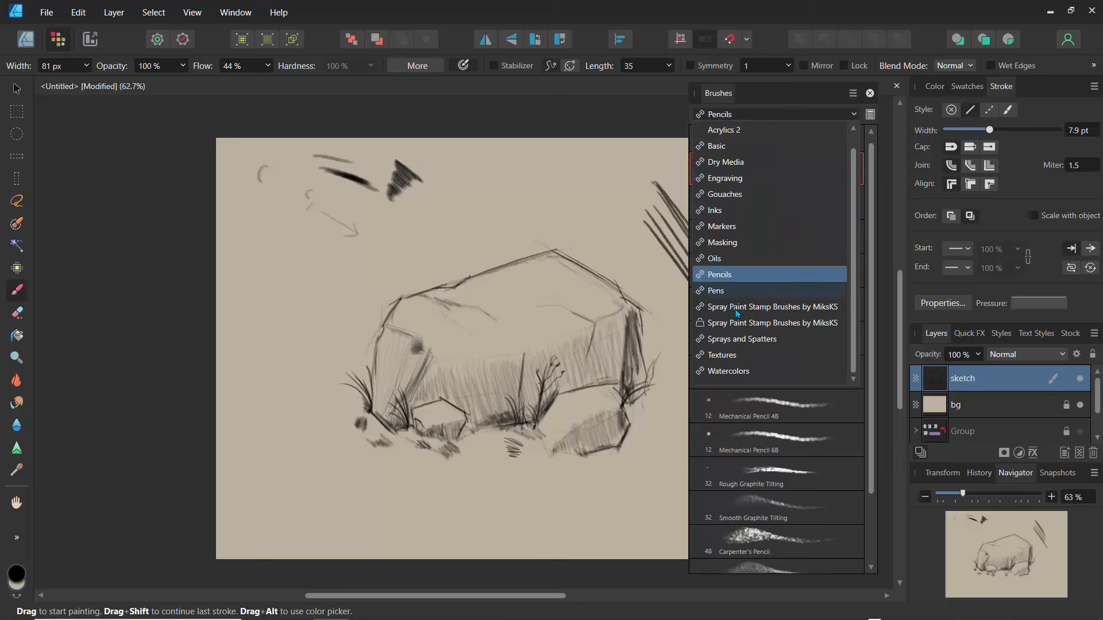
click(725, 359)
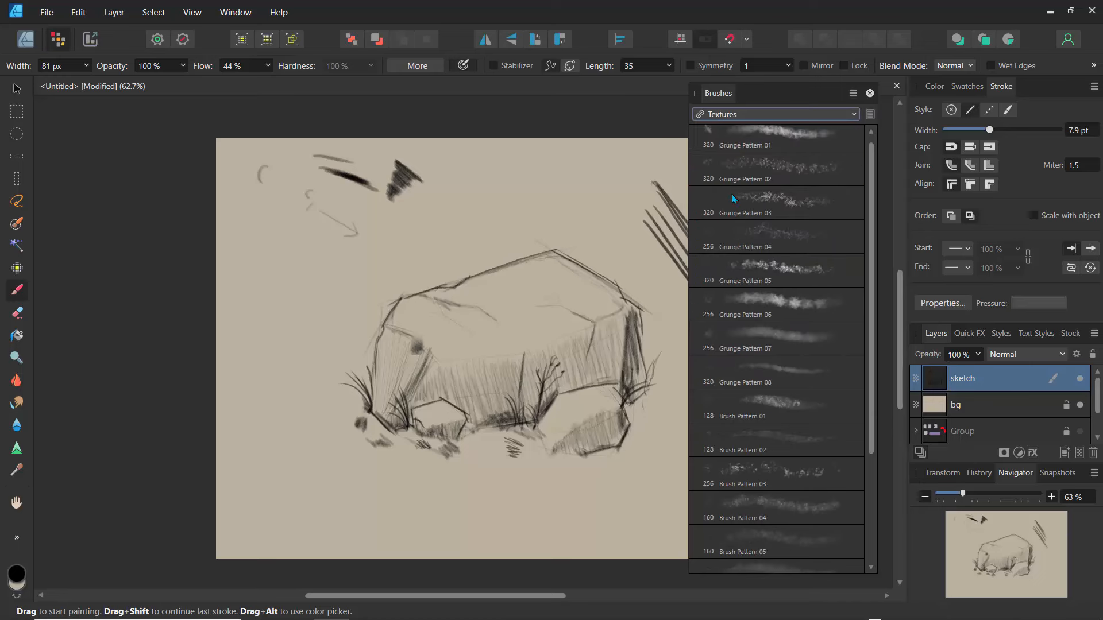
click(738, 175)
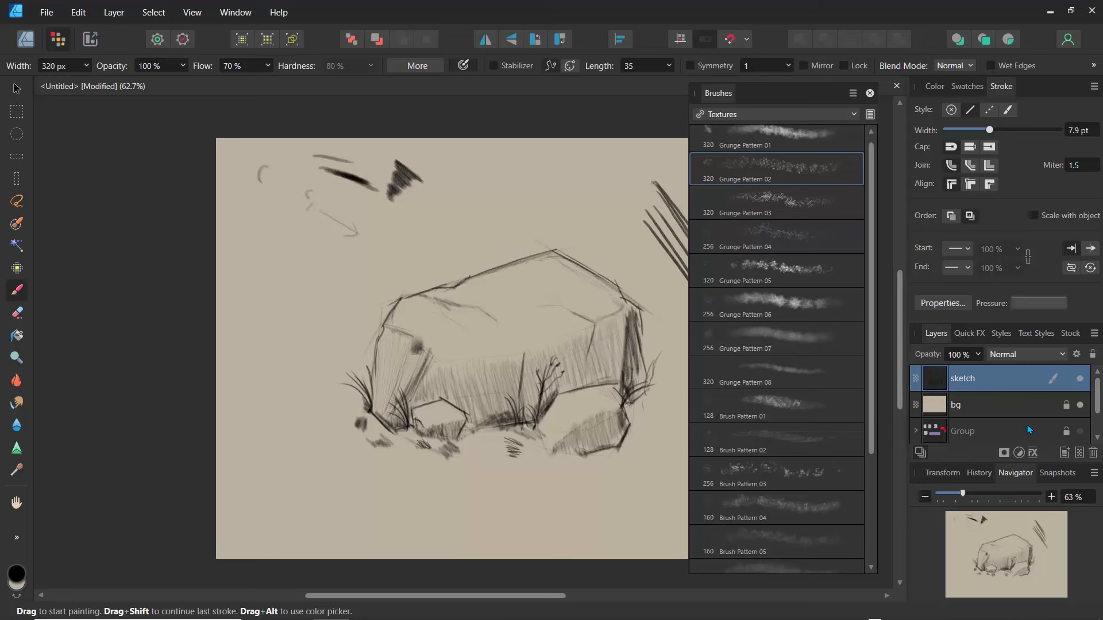
Add a pixel layer above the sketch and paint Grunge Pattern 02 texture over the boulder's faces and top with a 560 px brush.
click(1078, 454)
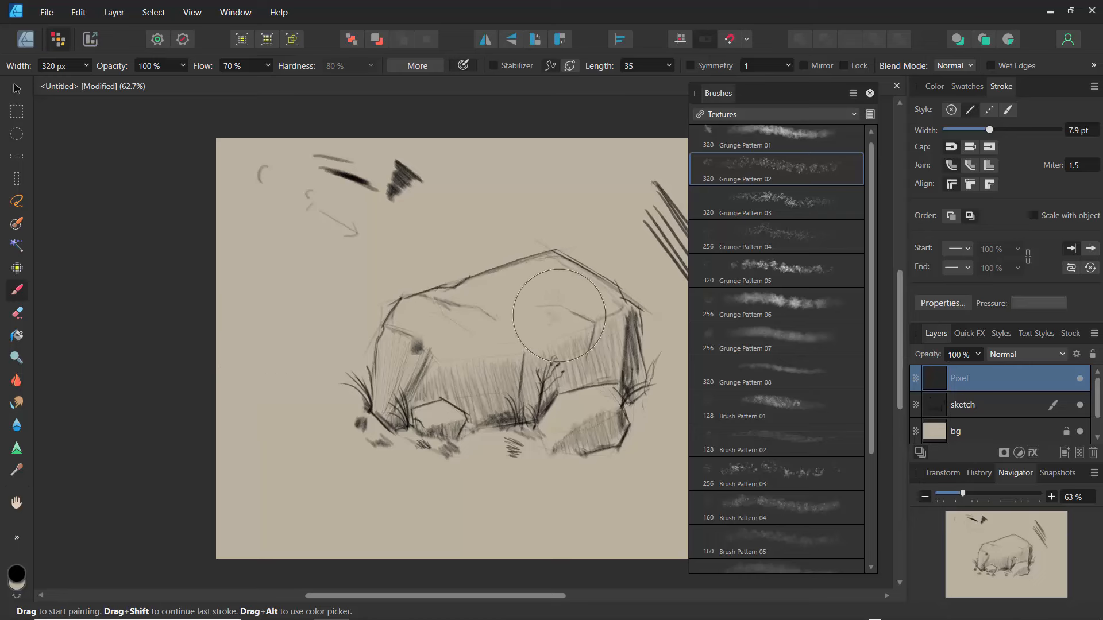
drag(578, 335, 521, 328)
click(267, 67)
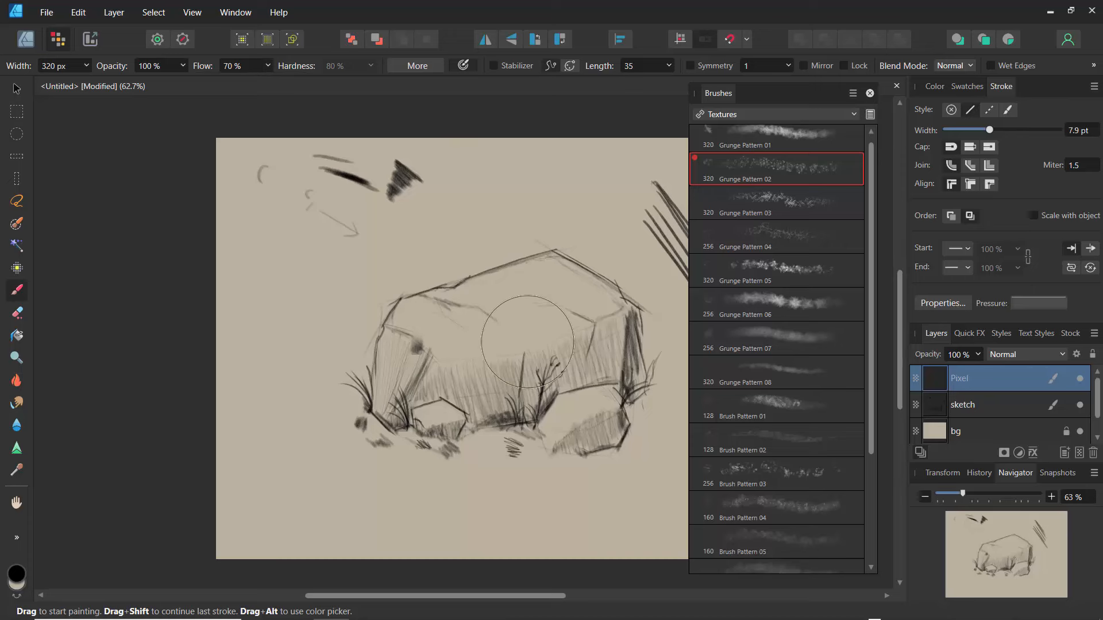
key(bracketright)
key(bracketright)
key(bracketright)
key(bracketright)
key(bracketright)
key(bracketright)
key(bracketright)
key(bracketright)
key(bracketright)
key(bracketright)
key(bracketright)
key(bracketright)
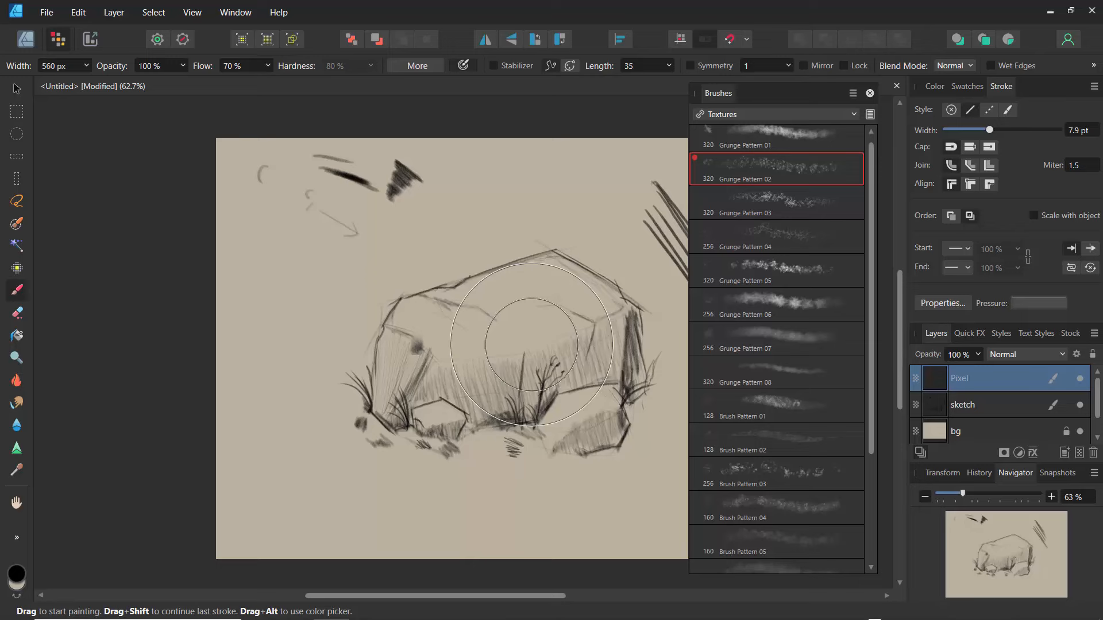
mouse_move(531, 344)
mouse_down()
mouse_move(569, 405)
mouse_move(582, 350)
mouse_move(602, 340)
mouse_move(613, 308)
mouse_move(606, 402)
mouse_move(593, 383)
mouse_move(567, 383)
mouse_move(552, 410)
mouse_move(523, 370)
mouse_move(448, 377)
mouse_move(416, 357)
mouse_move(400, 397)
mouse_move(402, 336)
mouse_move(391, 409)
mouse_move(390, 348)
mouse_move(375, 396)
mouse_move(389, 380)
mouse_move(419, 434)
mouse_move(446, 420)
mouse_move(438, 415)
mouse_move(450, 421)
mouse_move(389, 420)
mouse_up()
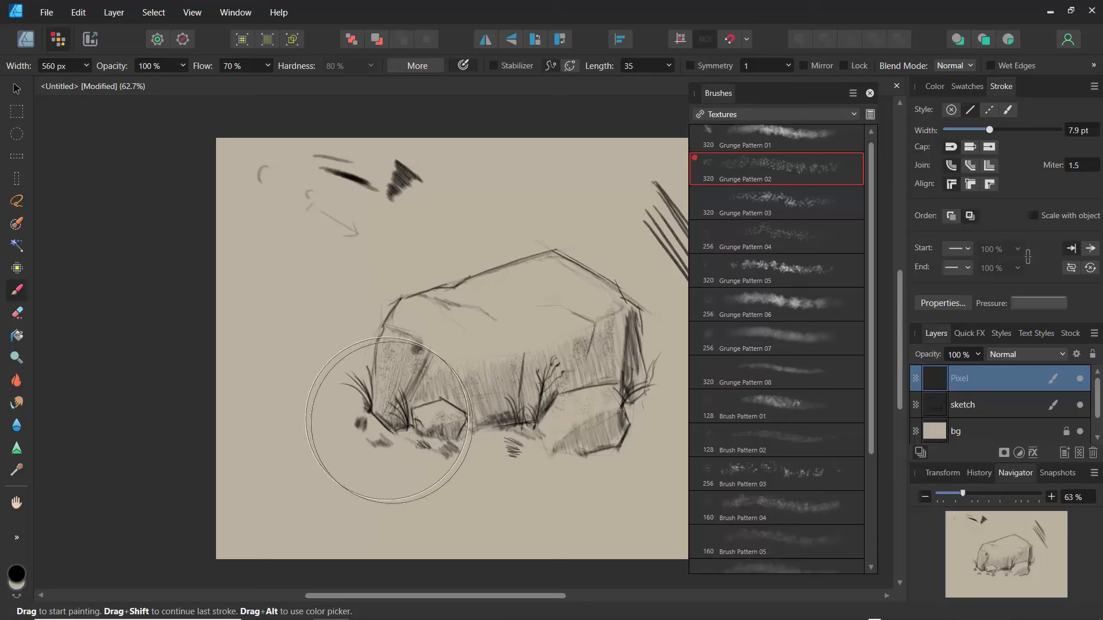
mouse_move(566, 437)
mouse_down()
mouse_move(587, 430)
mouse_move(619, 403)
mouse_move(580, 411)
mouse_up()
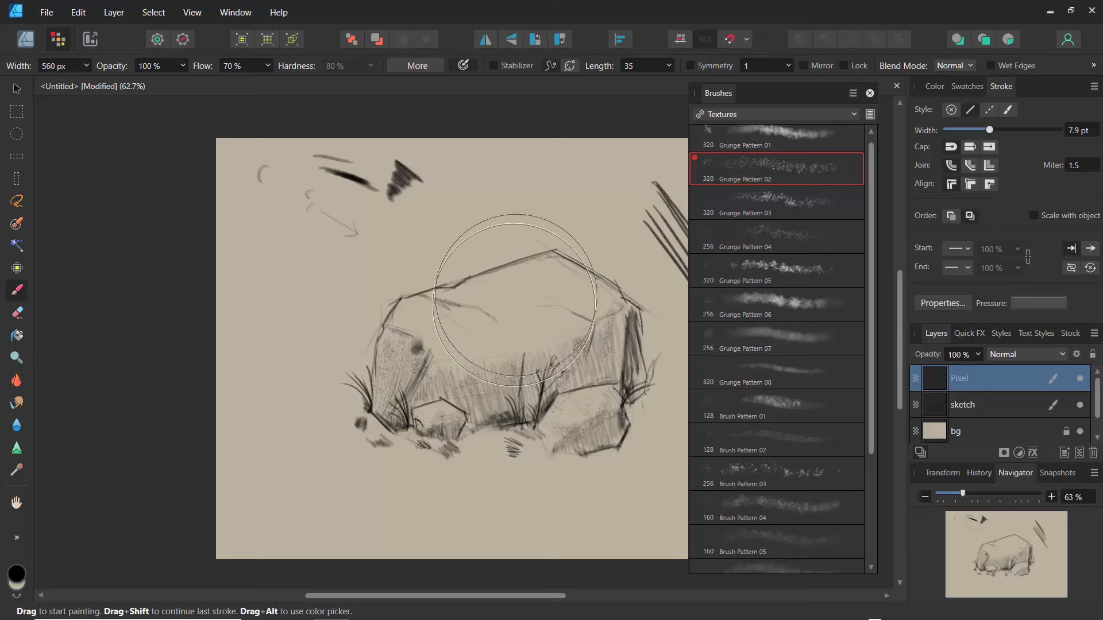
drag(542, 276, 553, 260)
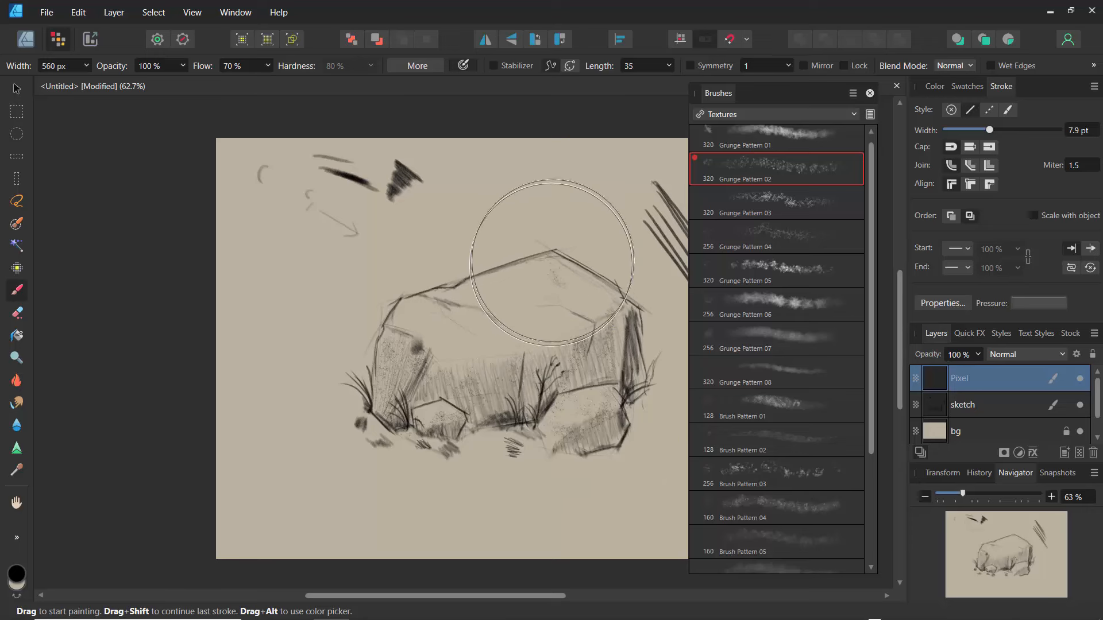
Paint smudgy texture on the ground below the boulder and on its surface with the Grunge Pattern 06 brush at 256 px.
click(728, 248)
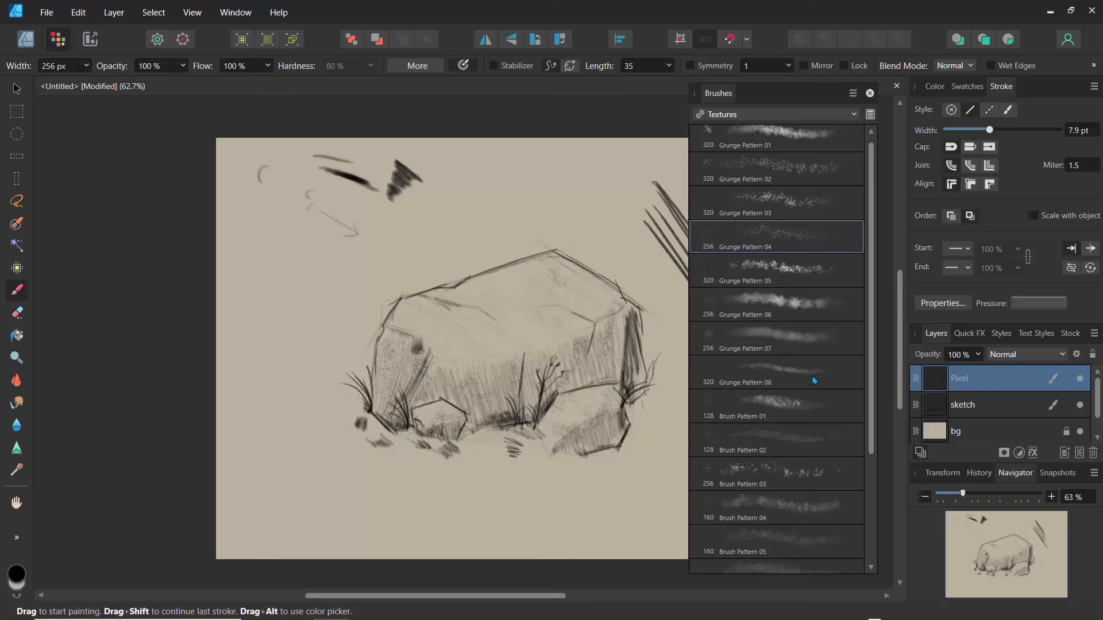
scroll(839, 448, down, 5)
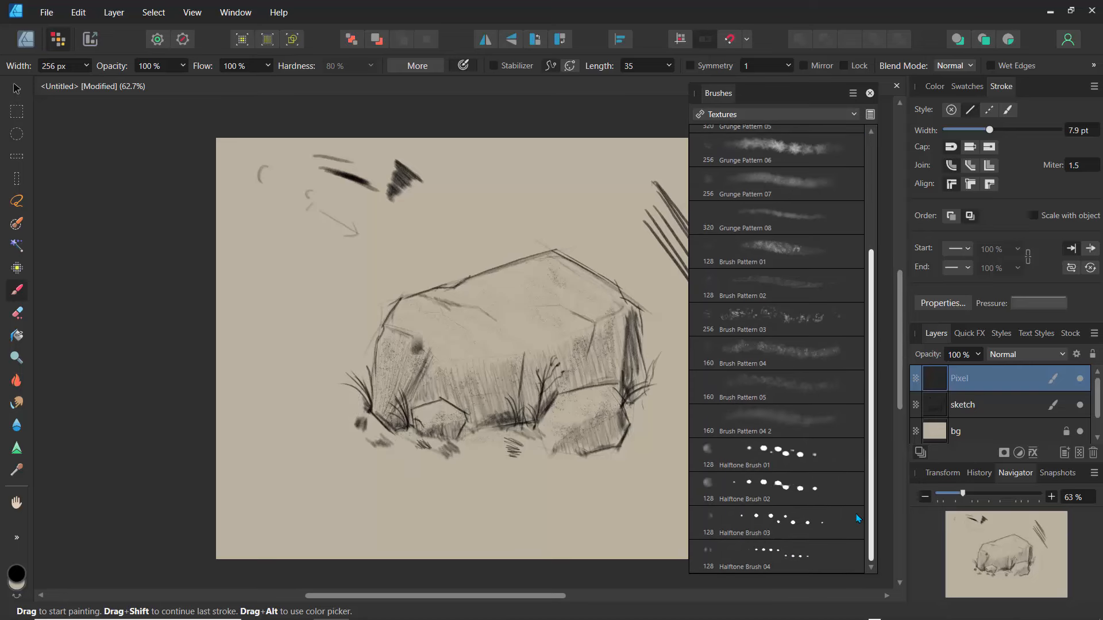
scroll(804, 373, up, 4)
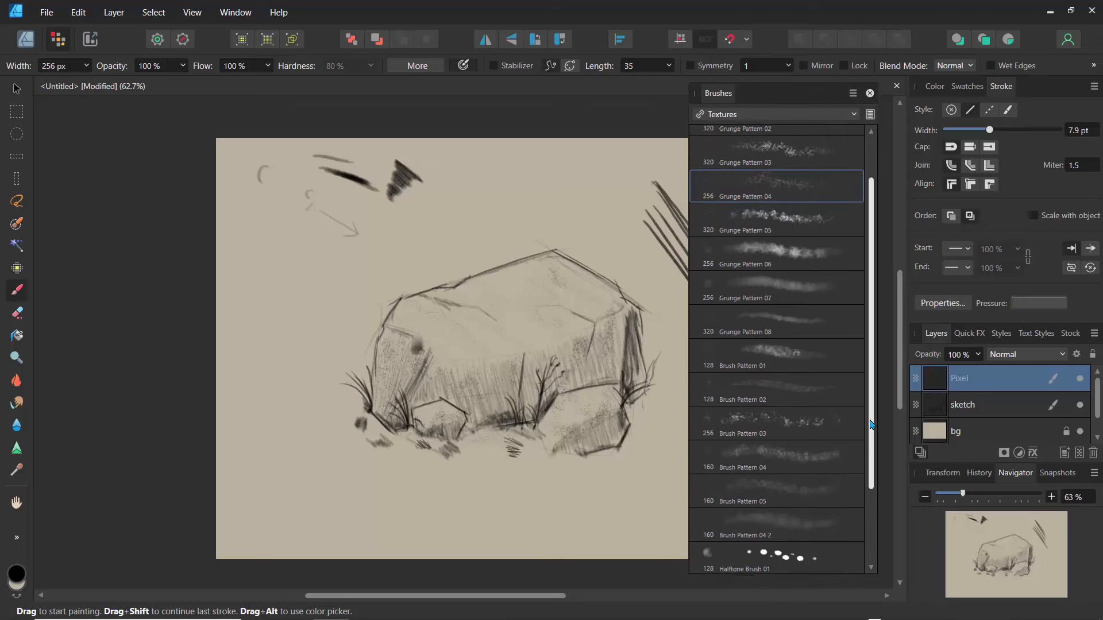
click(752, 266)
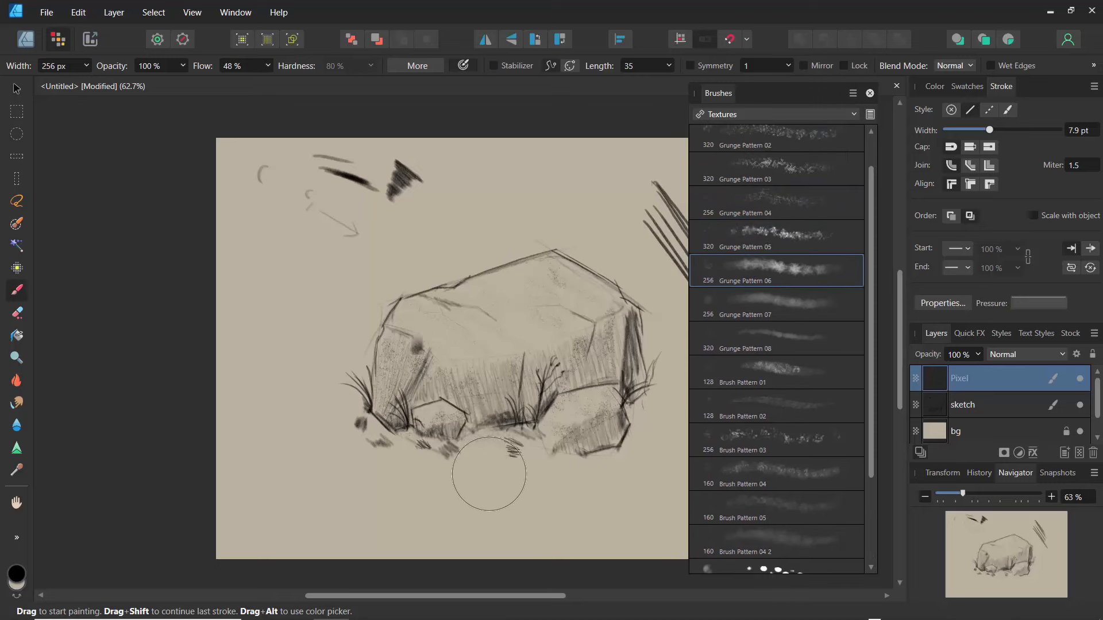
mouse_move(487, 483)
mouse_down()
mouse_move(487, 456)
mouse_move(460, 446)
mouse_move(512, 427)
mouse_move(440, 437)
mouse_up()
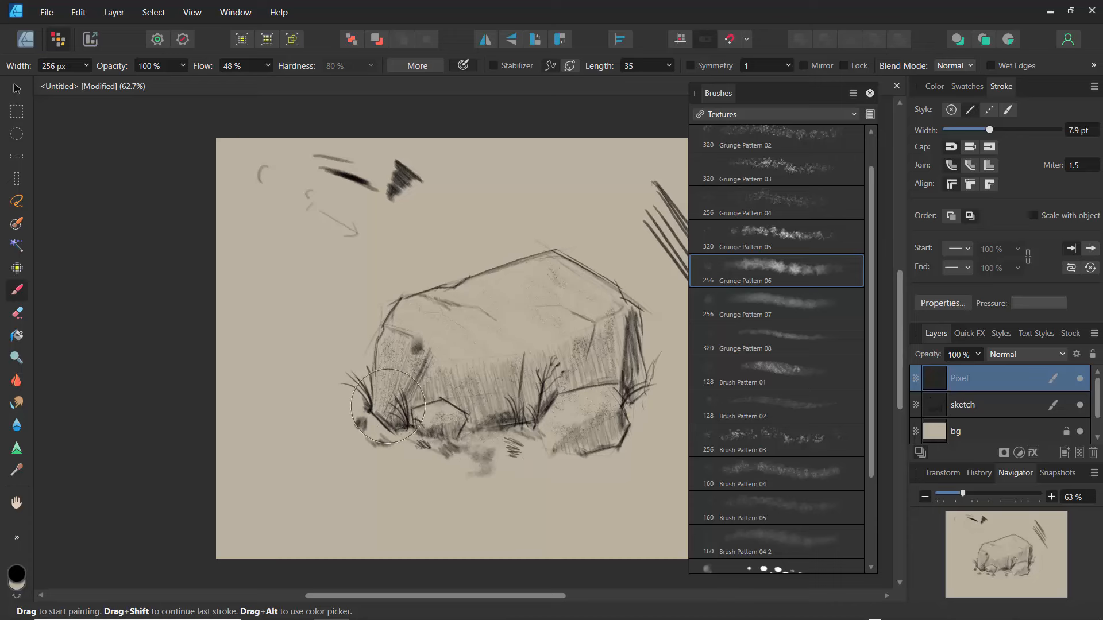
mouse_move(373, 416)
mouse_down()
mouse_move(500, 445)
mouse_move(526, 433)
mouse_move(493, 427)
mouse_move(617, 381)
mouse_move(606, 322)
mouse_move(567, 267)
mouse_move(511, 272)
mouse_move(534, 271)
mouse_move(439, 301)
mouse_move(536, 268)
mouse_move(456, 289)
mouse_move(408, 310)
mouse_move(498, 295)
mouse_move(421, 324)
mouse_move(481, 312)
mouse_move(396, 330)
mouse_move(439, 507)
mouse_move(455, 437)
mouse_move(507, 505)
mouse_move(461, 475)
mouse_up()
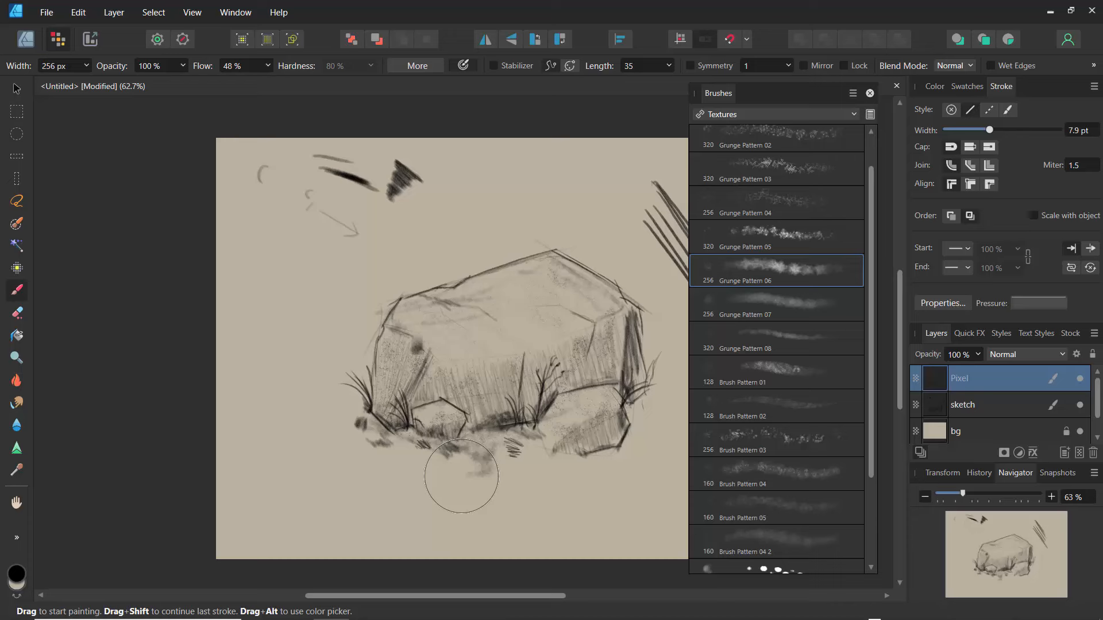
Rename the texture layer as details.
double_click(961, 378)
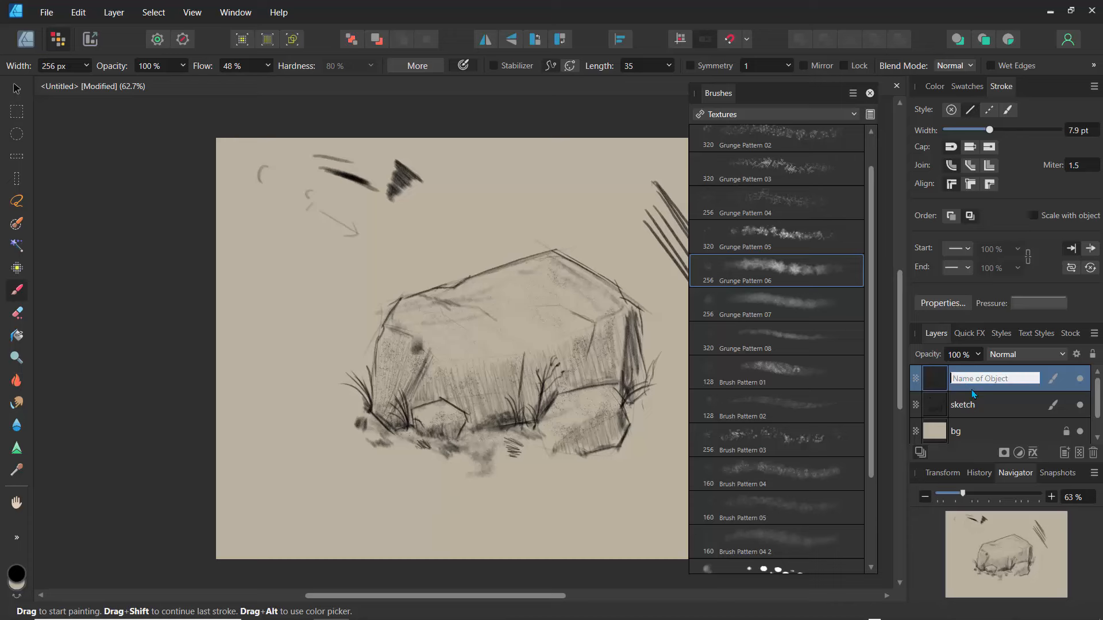
text(details)
key(Return)
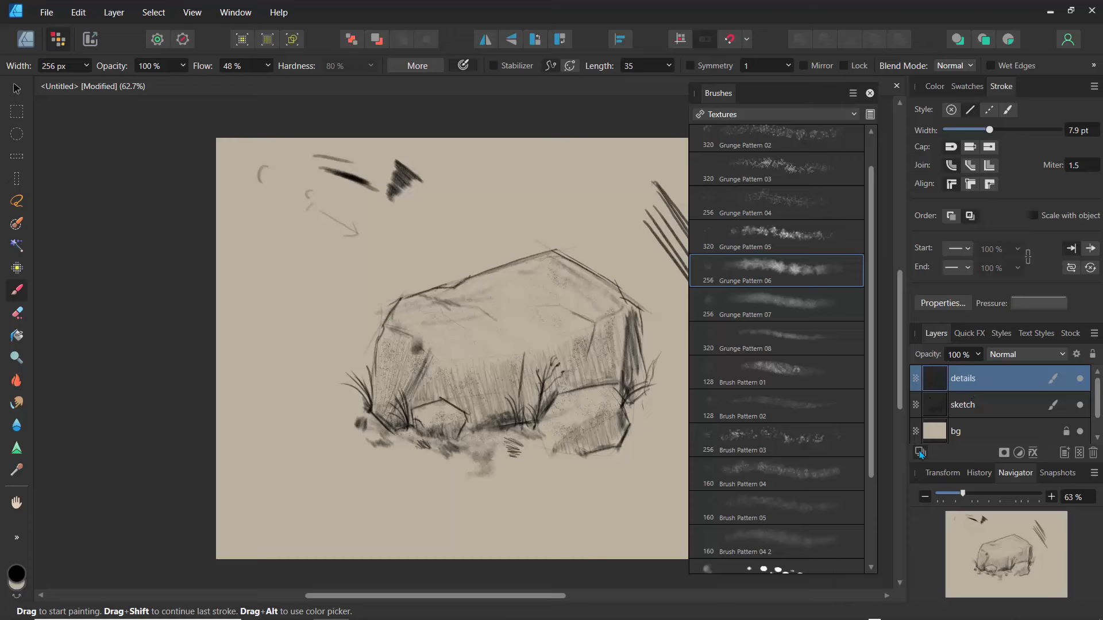
Set the details layer's opacity to 50%.
click(978, 354)
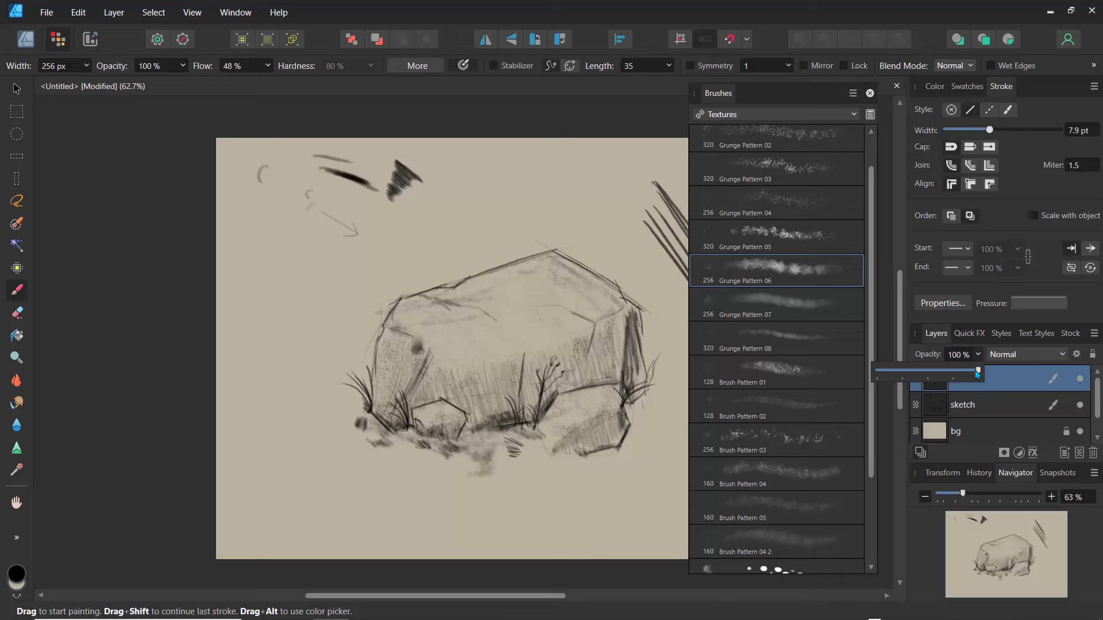
drag(977, 374, 926, 381)
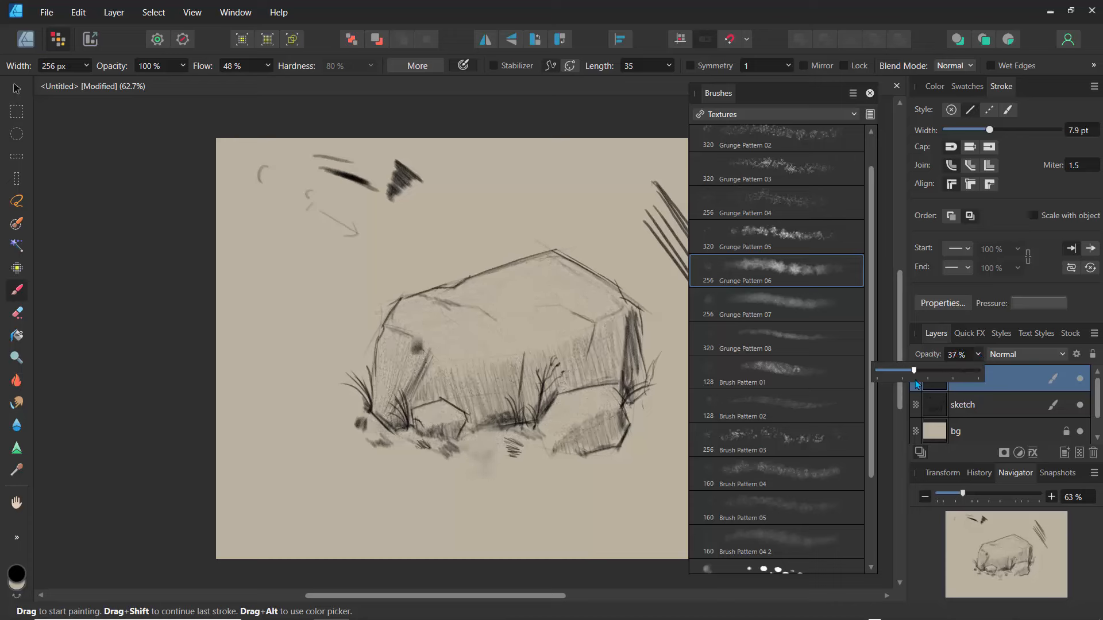
drag(917, 385, 949, 375)
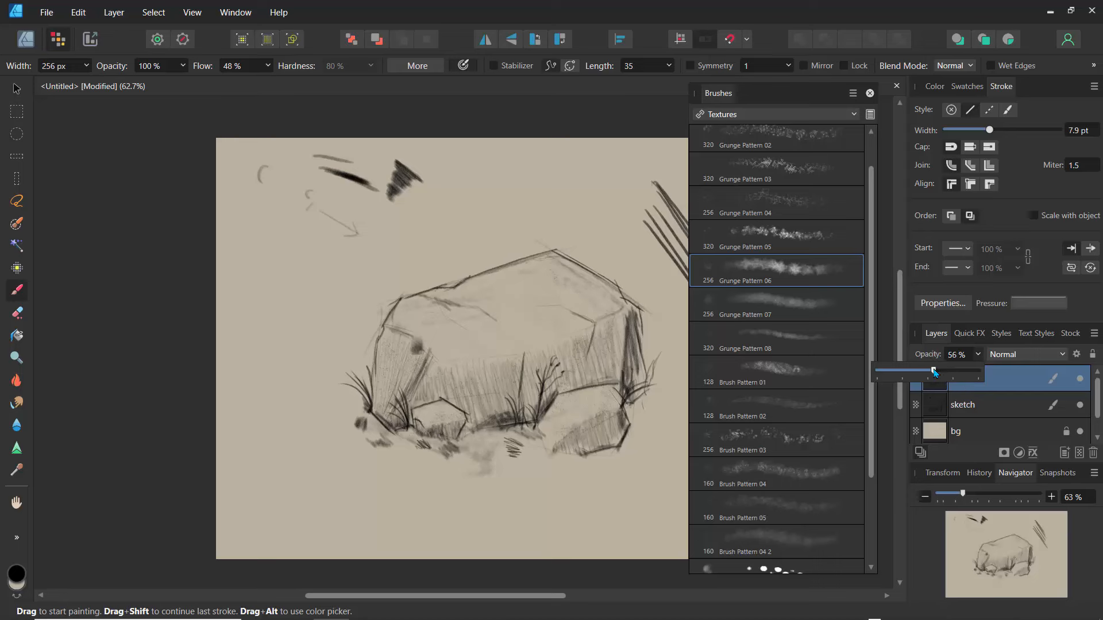
mouse_move(933, 373)
mouse_down()
mouse_move(945, 378)
mouse_move(928, 374)
mouse_up()
click(975, 406)
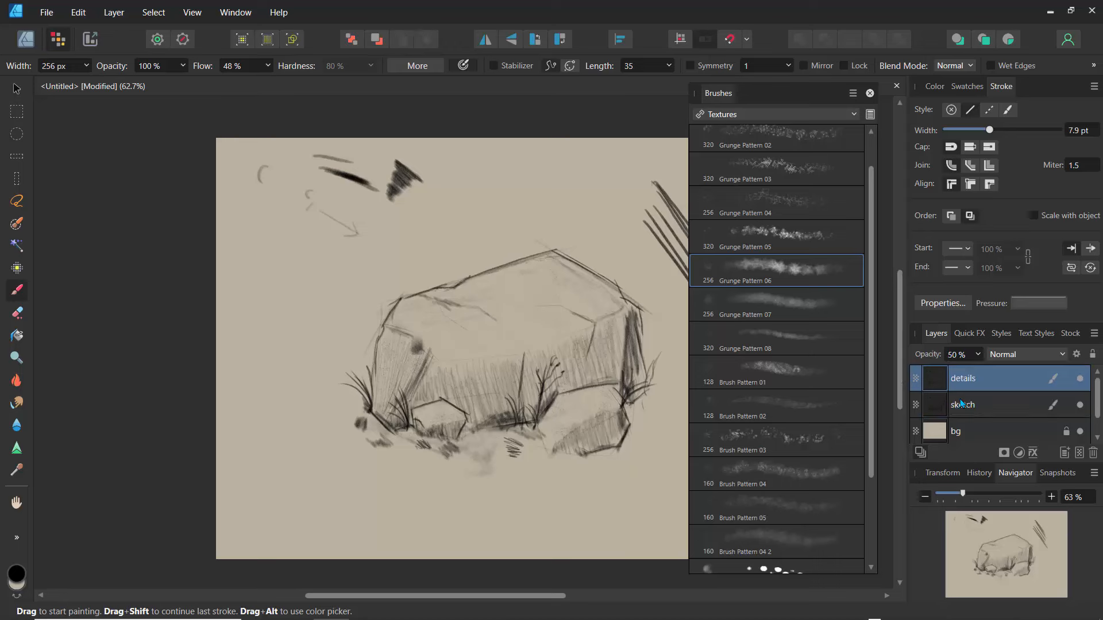
Duplicate the details layer and give the copy the Multiply blend mode with a much lower opacity.
key(ctrl+j)
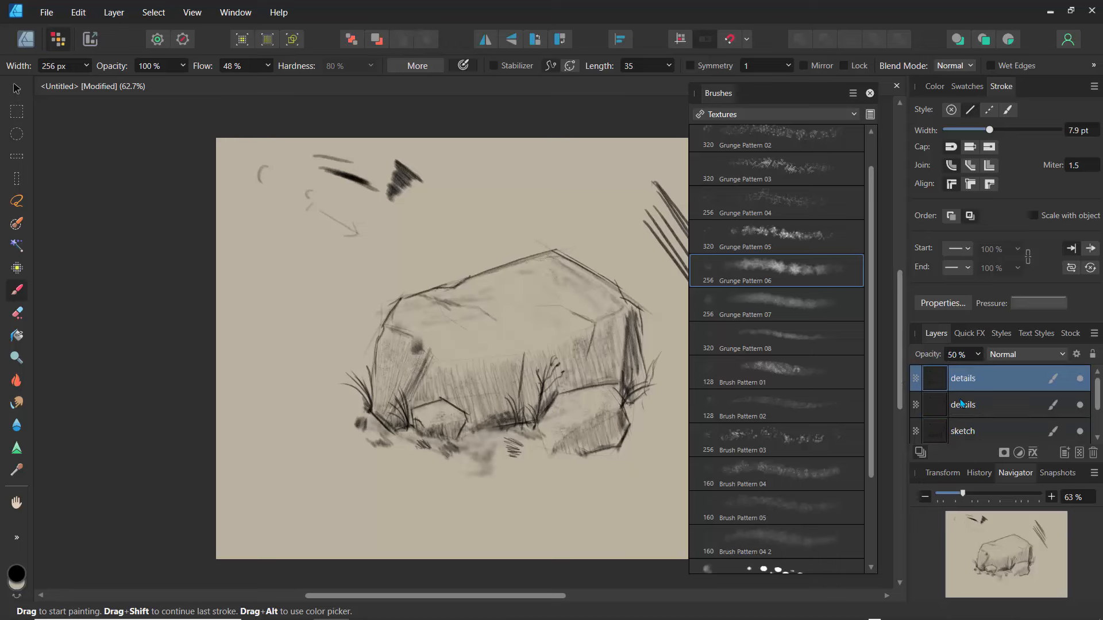
click(1012, 356)
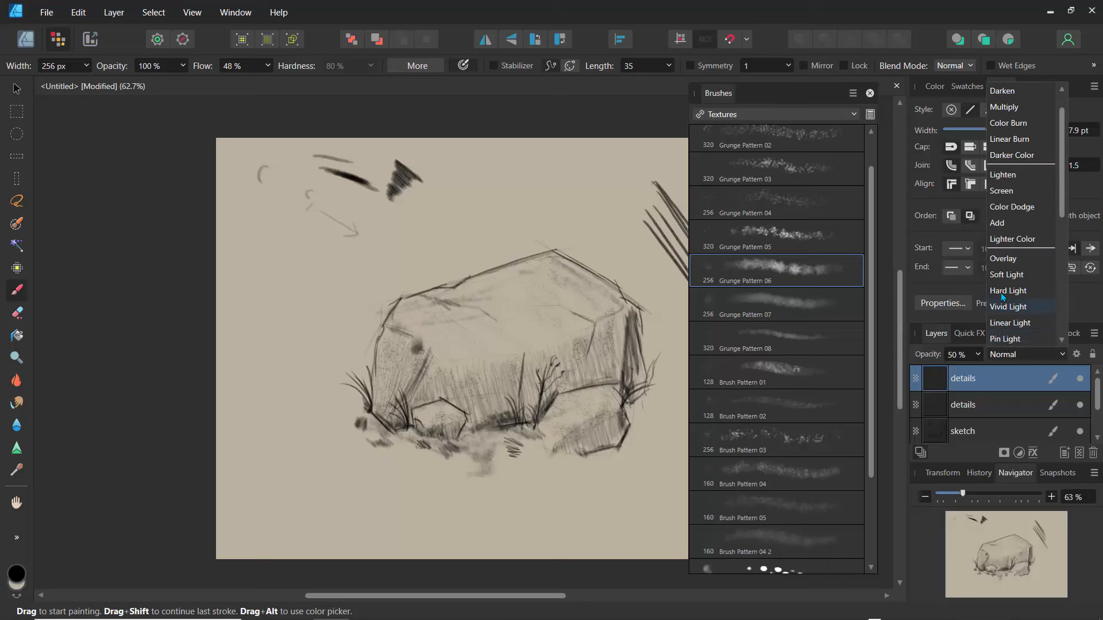
click(1004, 107)
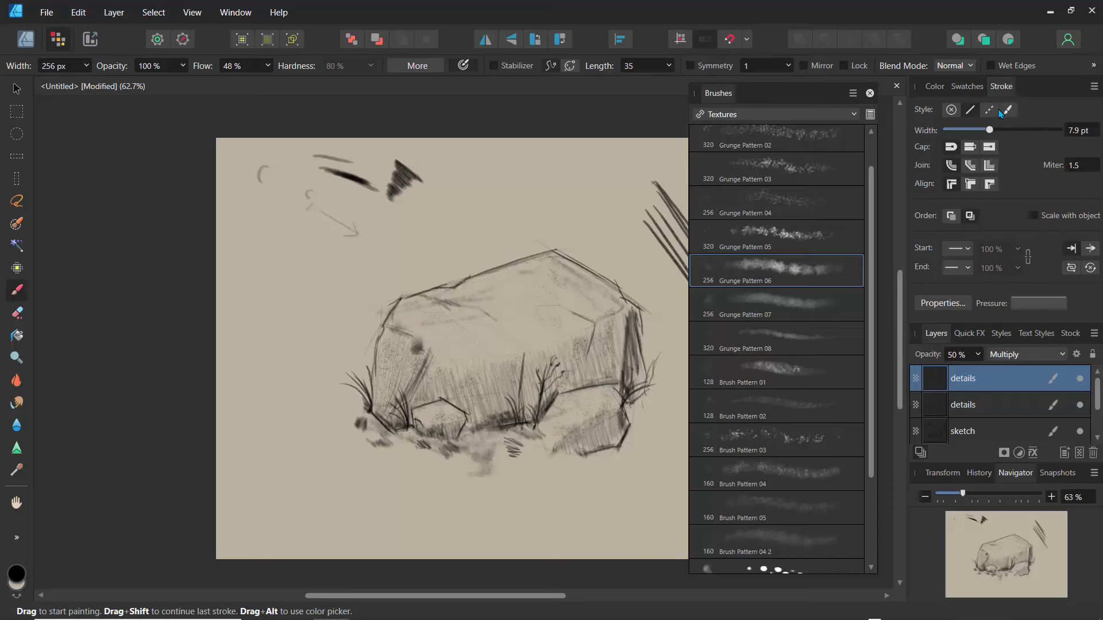
click(978, 355)
mouse_move(974, 375)
mouse_down()
mouse_move(940, 380)
mouse_move(1059, 388)
mouse_move(921, 385)
mouse_up()
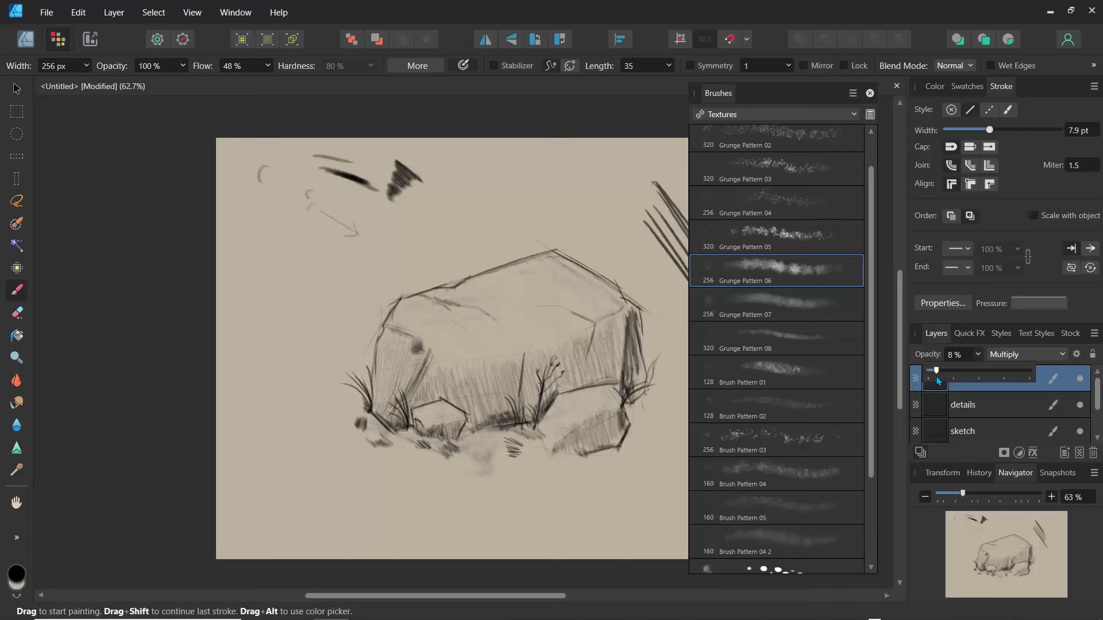
drag(943, 379, 947, 378)
Erase the dark pencil test strokes above the boulder from the sketch layer, using a 366 px eraser.
click(935, 434)
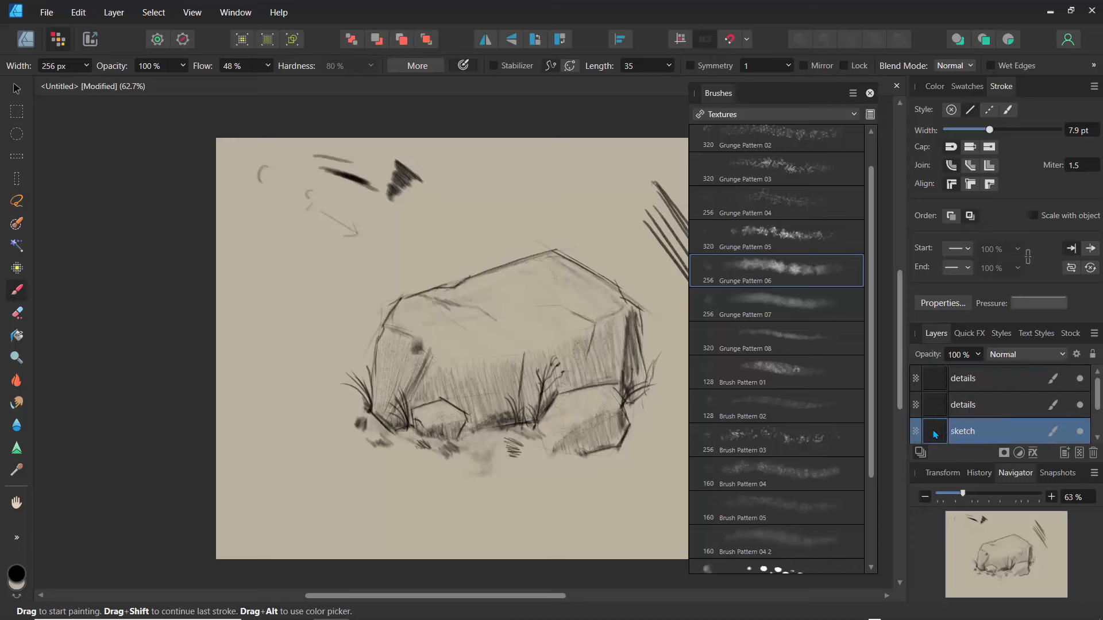
click(17, 313)
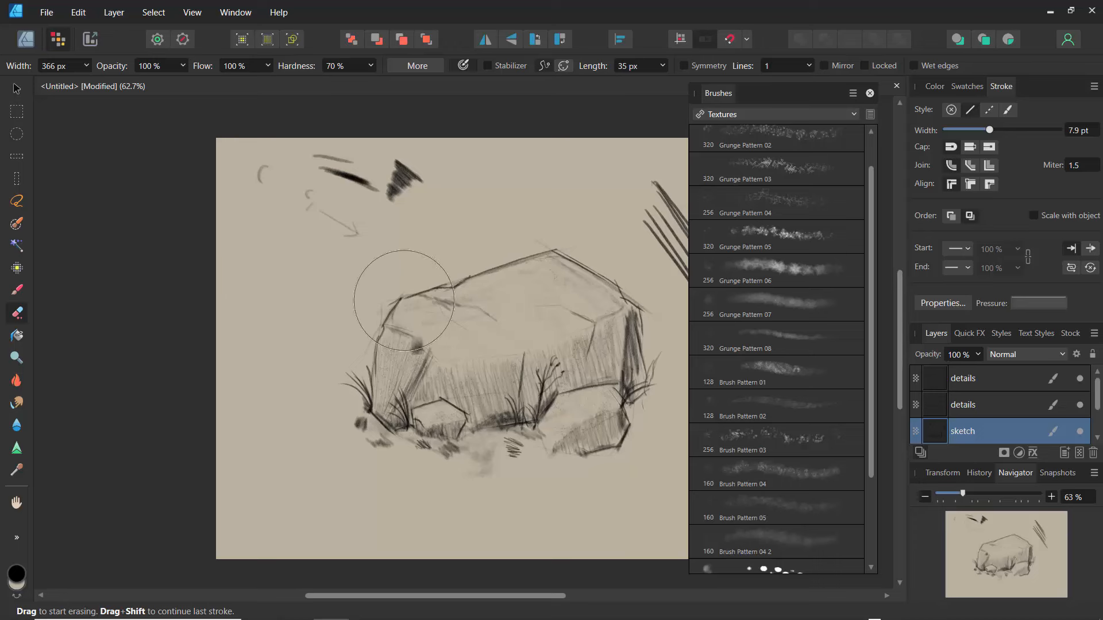
mouse_move(371, 198)
mouse_down()
mouse_move(401, 170)
mouse_move(411, 183)
mouse_move(315, 174)
mouse_up()
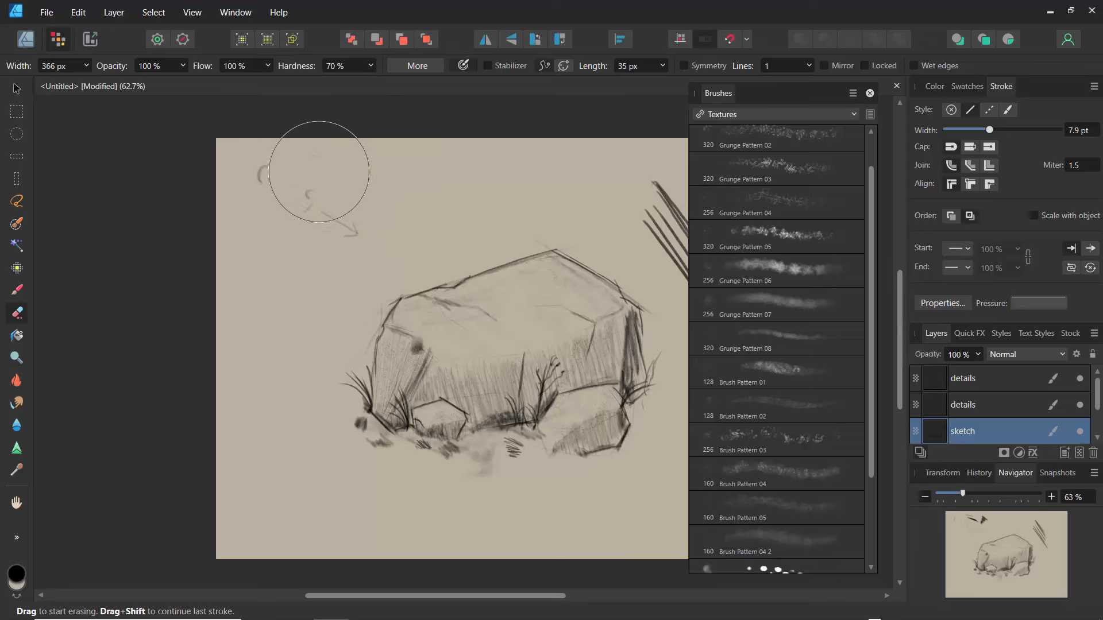
Lighten the curved test mark and the dark spot on the boulder's left face with the eraser at 20% hardness and 19% flow.
click(370, 67)
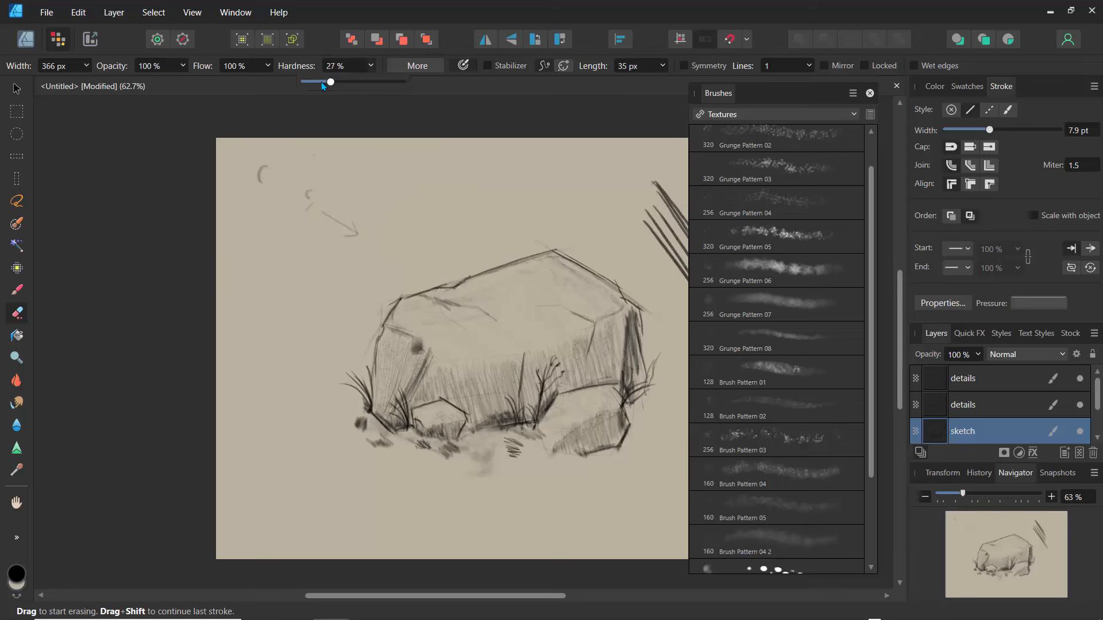
click(416, 347)
drag(413, 343, 426, 351)
click(268, 66)
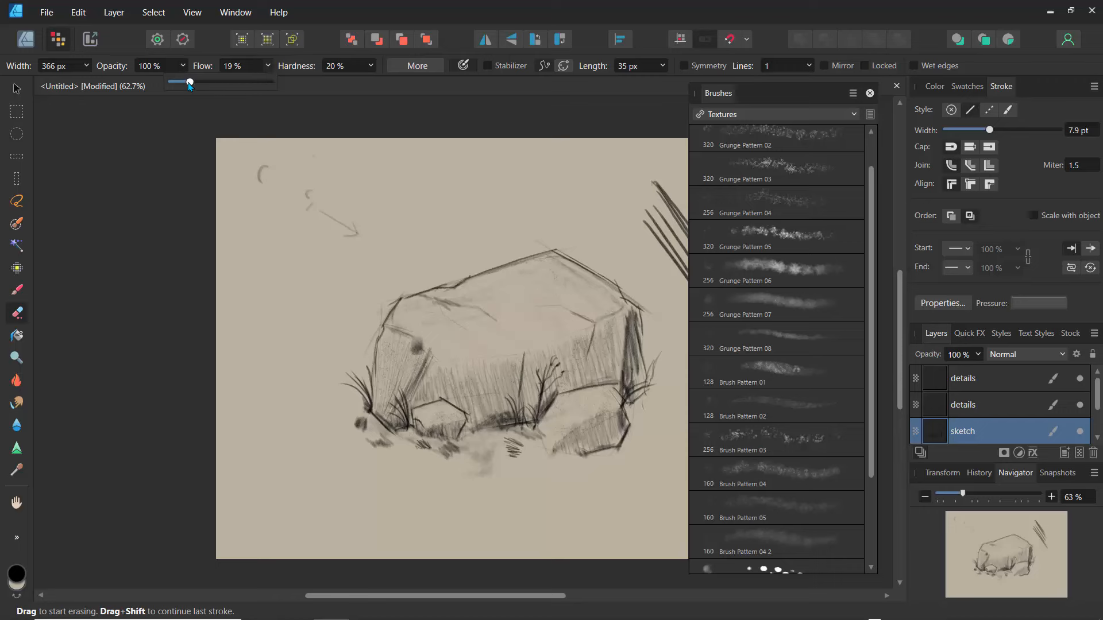
click(263, 195)
mouse_move(263, 190)
mouse_down()
mouse_move(264, 154)
mouse_move(263, 190)
mouse_move(279, 200)
mouse_up()
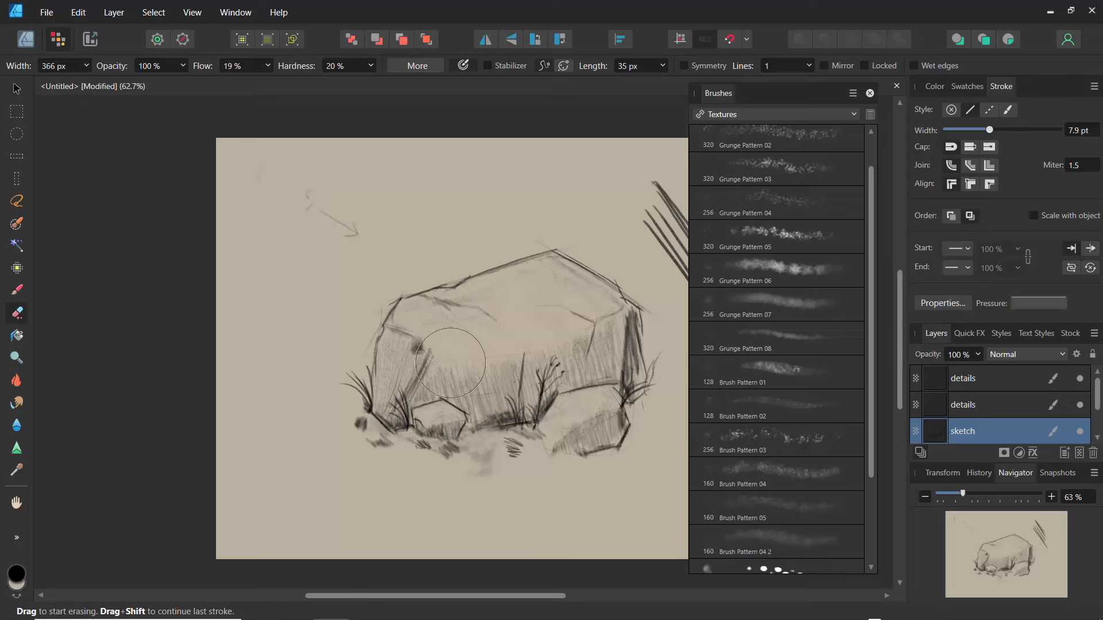
mouse_move(412, 344)
mouse_down()
mouse_move(417, 321)
mouse_move(450, 307)
mouse_move(438, 308)
mouse_move(472, 307)
mouse_up()
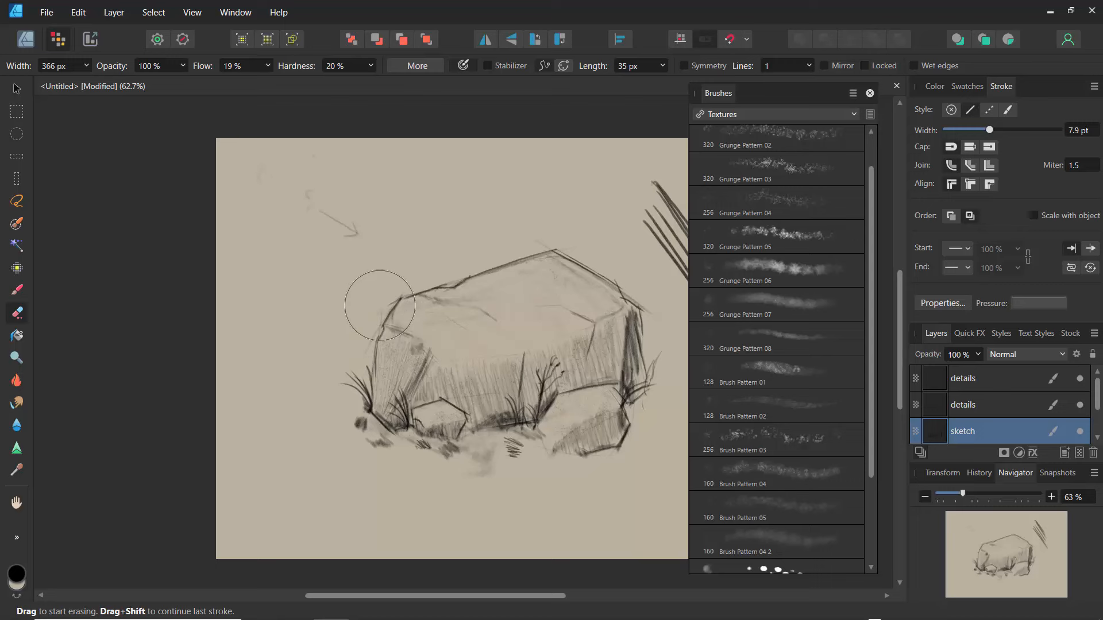
Erase the arrow above the boulder with the eraser at 107 px width, 46% flow and 68% hardness.
mouse_move(963, 496)
mouse_down()
mouse_move(1023, 506)
mouse_move(1007, 506)
mouse_up()
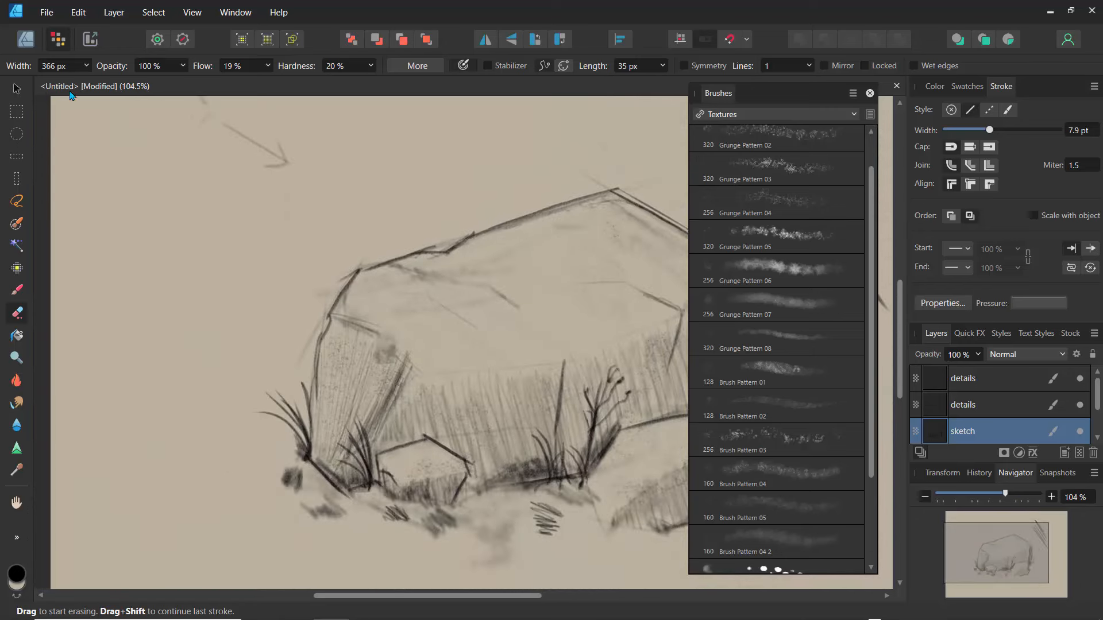
click(87, 66)
drag(374, 255, 329, 294)
click(268, 67)
click(371, 66)
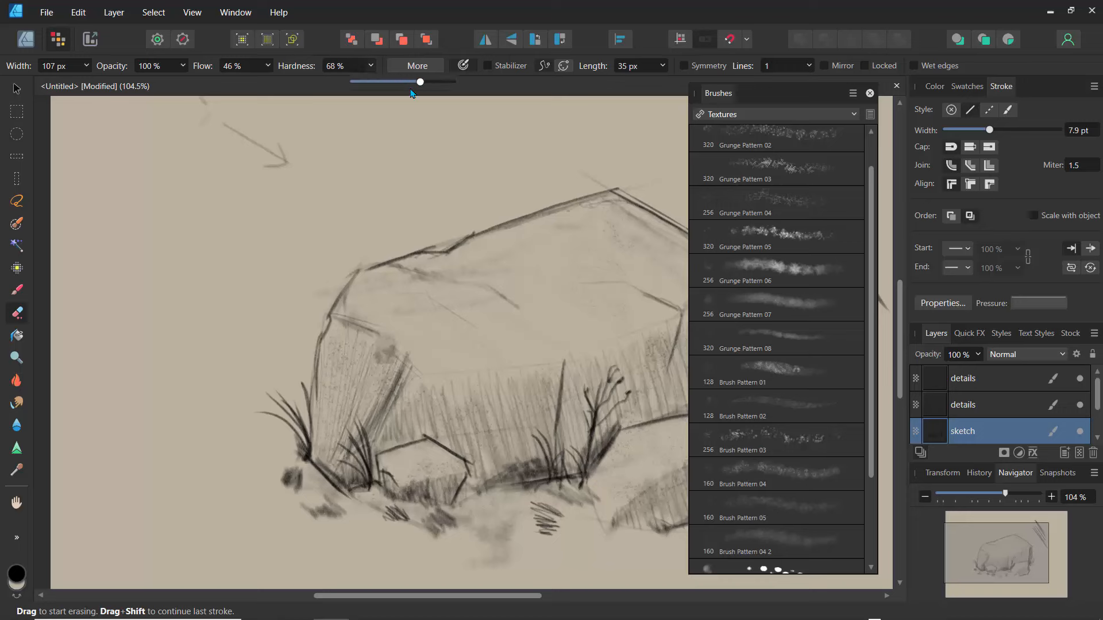
mouse_move(276, 153)
mouse_down()
mouse_move(296, 175)
mouse_move(255, 144)
mouse_move(270, 149)
mouse_move(255, 201)
mouse_up()
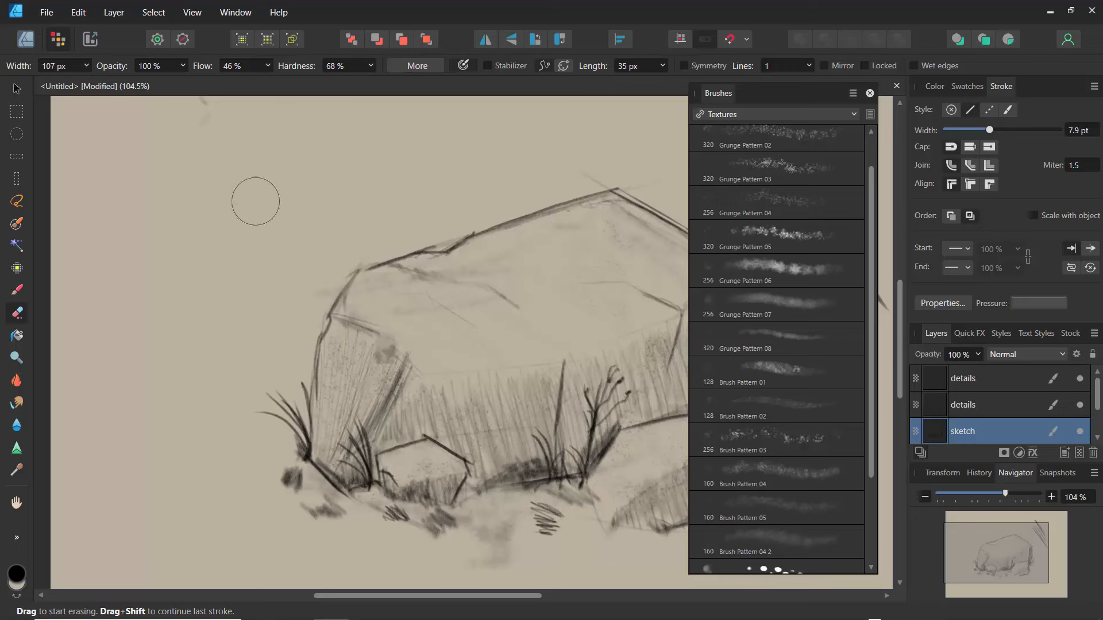
Erase the overshooting pencil lines around the boulder's peak, left outline and right edge, including the grass tips there.
mouse_move(572, 176)
mouse_down()
mouse_move(611, 166)
mouse_move(589, 174)
mouse_move(625, 169)
mouse_move(595, 180)
mouse_move(645, 183)
mouse_move(602, 176)
mouse_up()
mouse_move(435, 239)
mouse_down()
mouse_move(458, 228)
mouse_move(424, 241)
mouse_move(441, 242)
mouse_move(405, 234)
mouse_up()
mouse_move(346, 258)
mouse_down()
mouse_move(333, 253)
mouse_move(343, 246)
mouse_move(318, 303)
mouse_move(336, 269)
mouse_move(311, 297)
mouse_move(320, 328)
mouse_move(307, 312)
mouse_move(327, 276)
mouse_move(317, 286)
mouse_up()
drag(990, 555, 1017, 566)
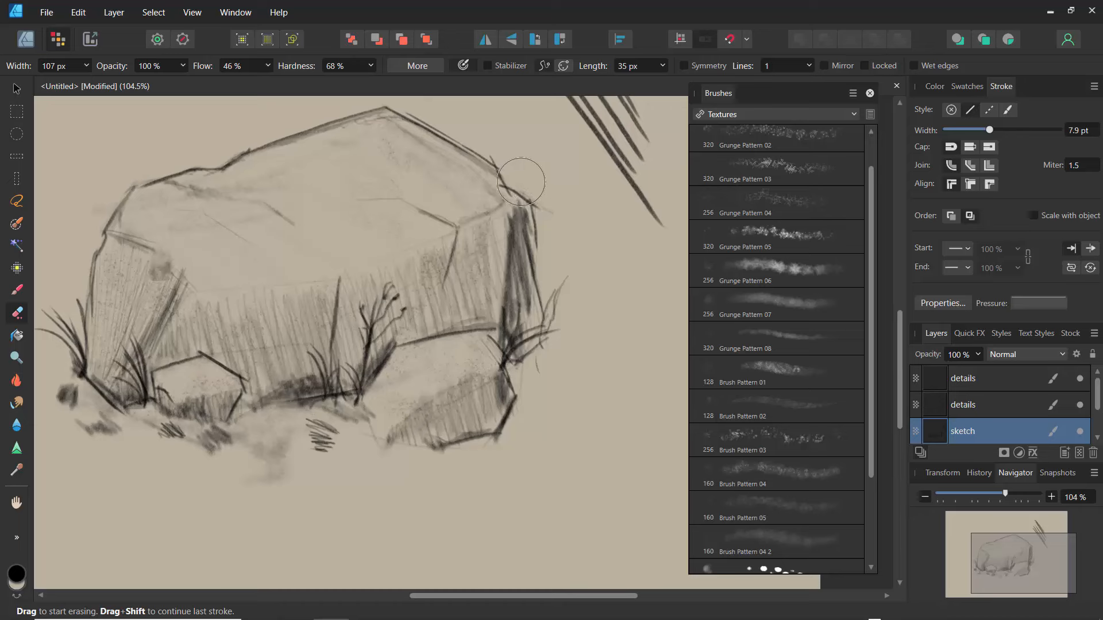
mouse_move(548, 198)
mouse_down()
mouse_move(548, 251)
mouse_move(545, 190)
mouse_move(561, 345)
mouse_move(553, 317)
mouse_move(573, 381)
mouse_move(521, 370)
mouse_move(539, 363)
mouse_move(528, 393)
mouse_move(543, 396)
mouse_move(543, 422)
mouse_up()
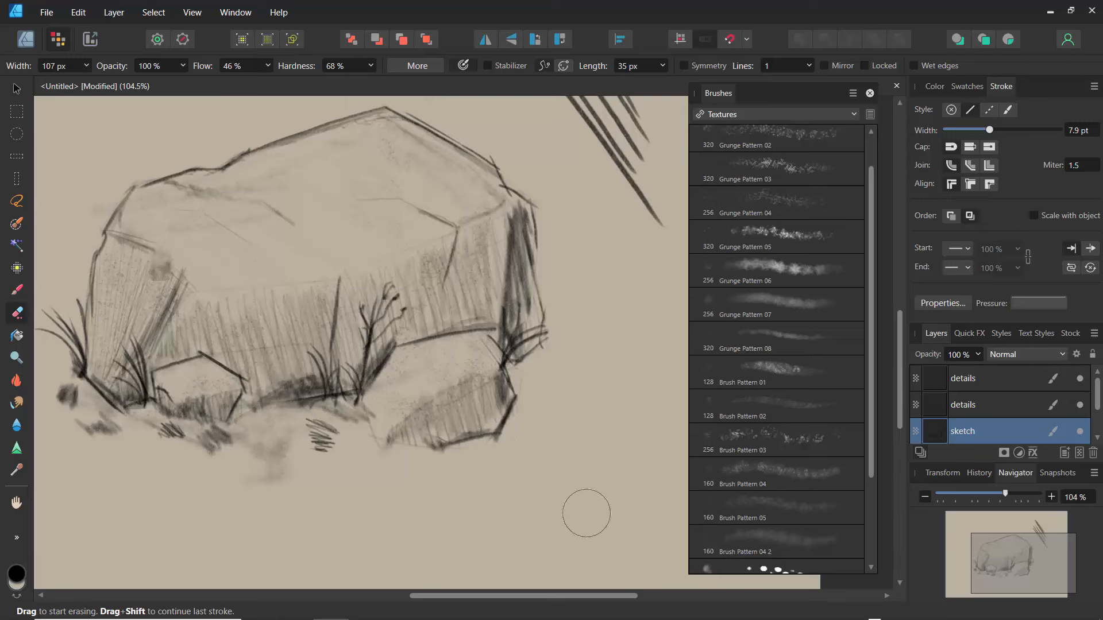
Erase most of the dark diagonal test strokes in the empty area right of the boulder.
drag(1008, 567, 1025, 547)
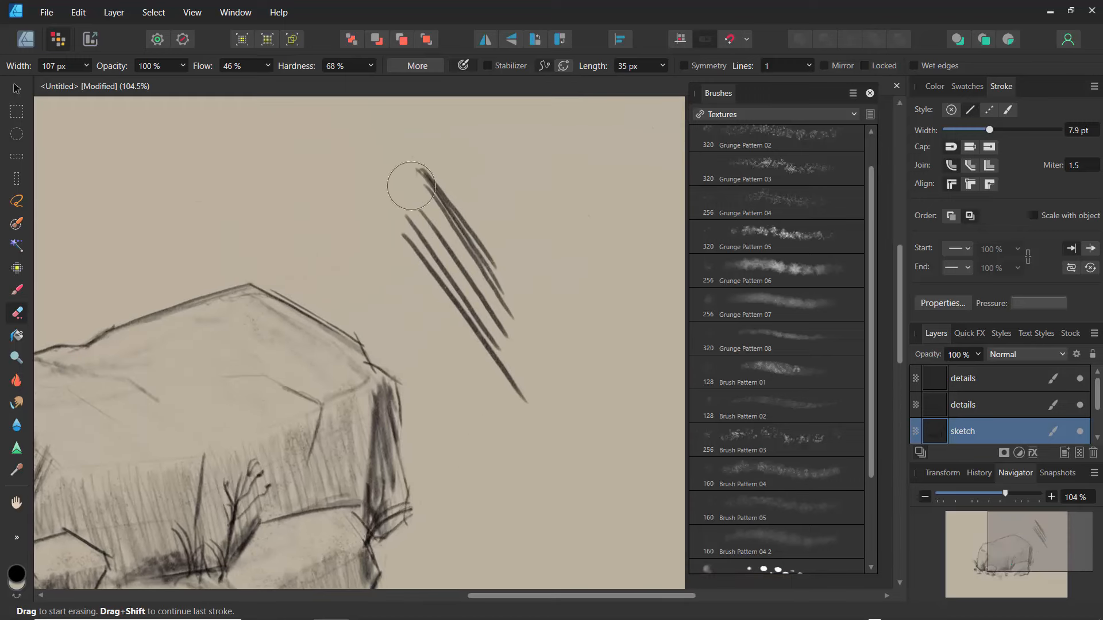
mouse_move(487, 258)
mouse_down()
mouse_move(464, 250)
mouse_move(469, 290)
mouse_move(402, 186)
mouse_move(510, 328)
mouse_move(506, 373)
mouse_move(503, 332)
mouse_move(514, 388)
mouse_up()
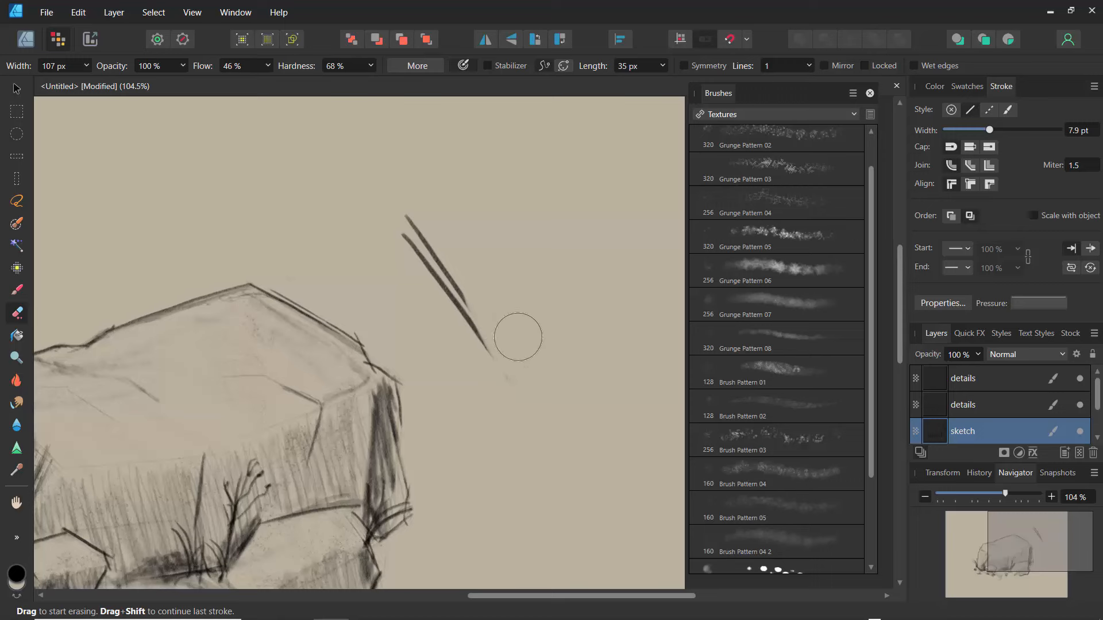
mouse_move(1006, 494)
mouse_down()
mouse_move(1033, 498)
mouse_move(1016, 494)
mouse_up()
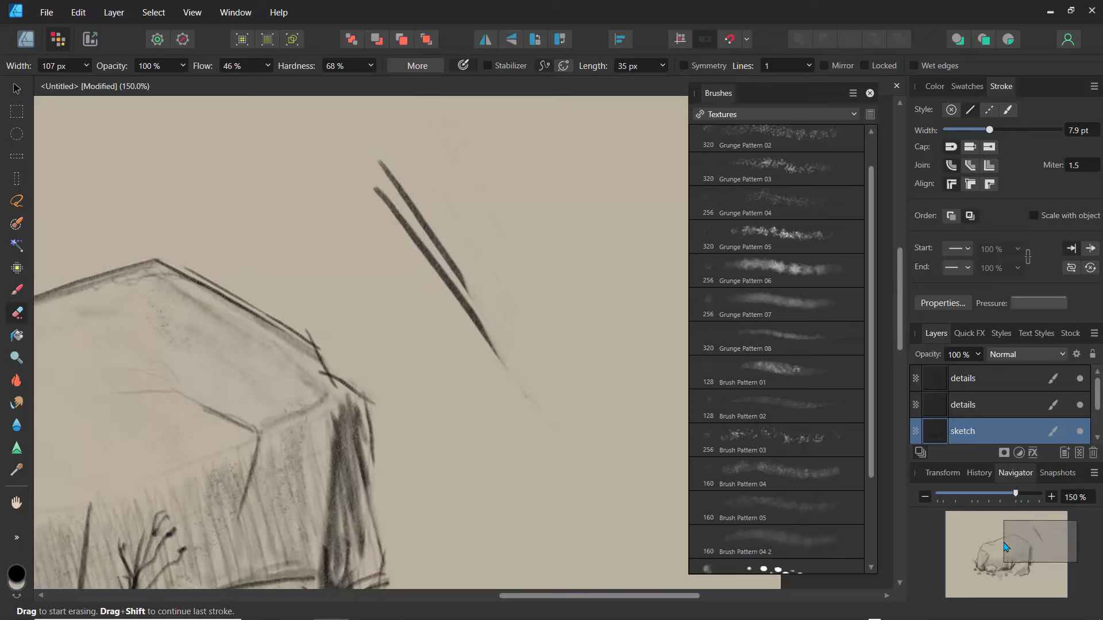
drag(1004, 543, 1004, 558)
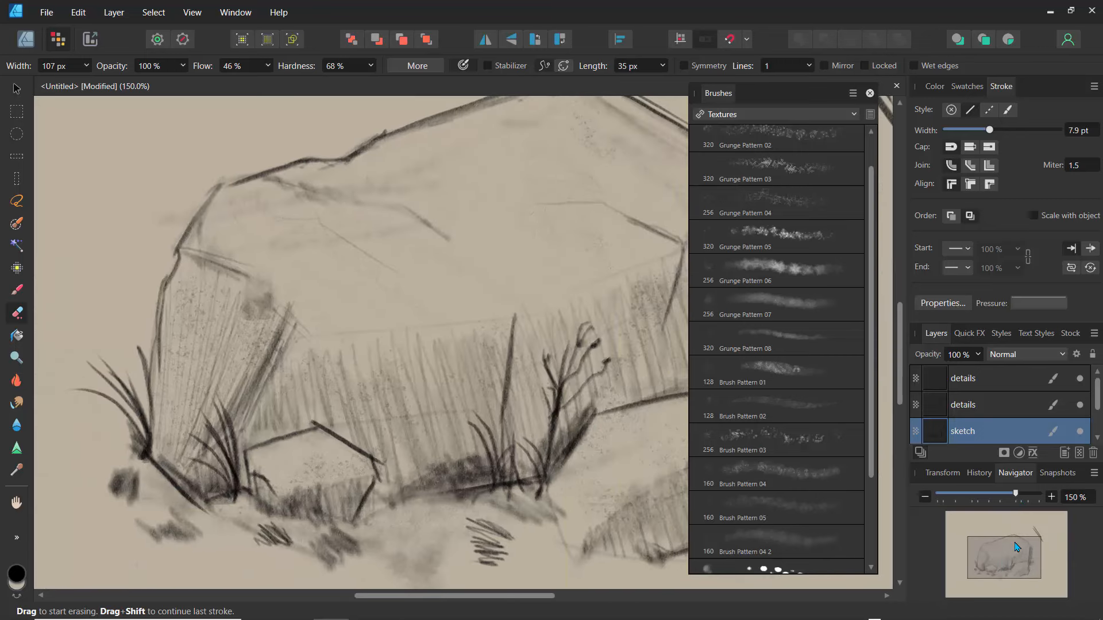
Switch to the vector workspace and move the sketch layer slightly down on the canvas.
click(24, 44)
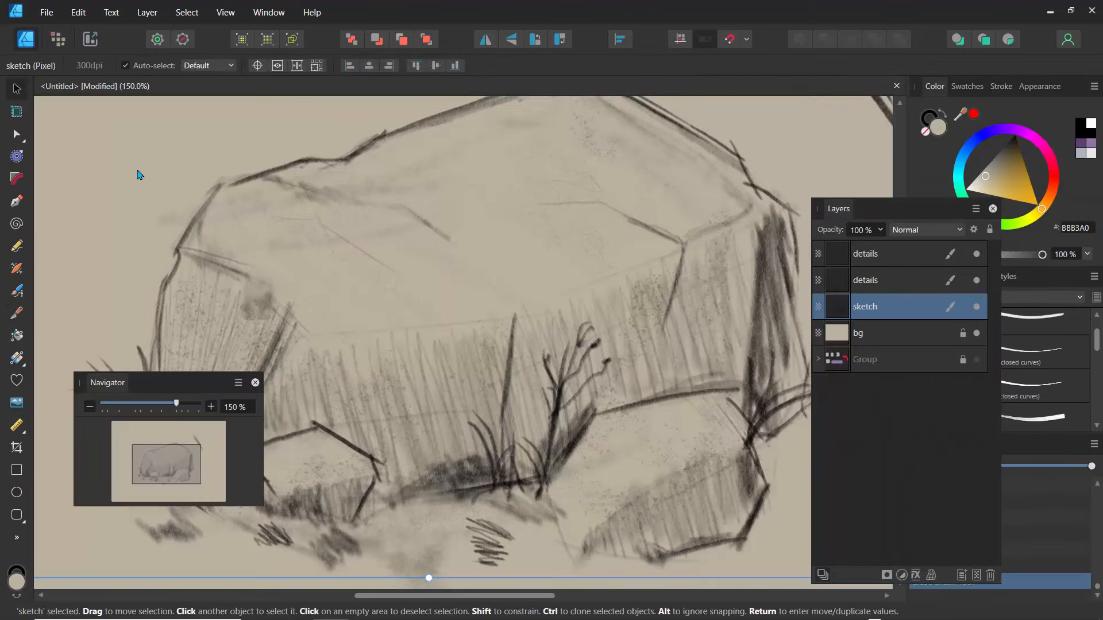
drag(179, 409, 120, 402)
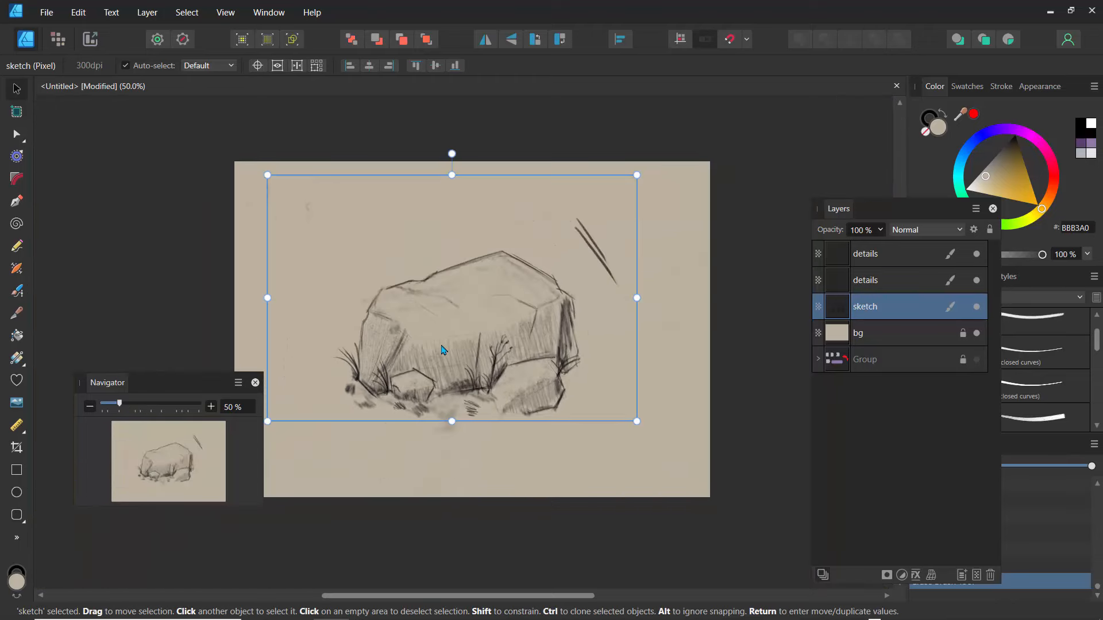
mouse_move(445, 357)
mouse_down()
mouse_move(483, 319)
mouse_move(560, 452)
mouse_move(534, 347)
mouse_move(322, 342)
mouse_move(353, 229)
mouse_move(441, 356)
mouse_up()
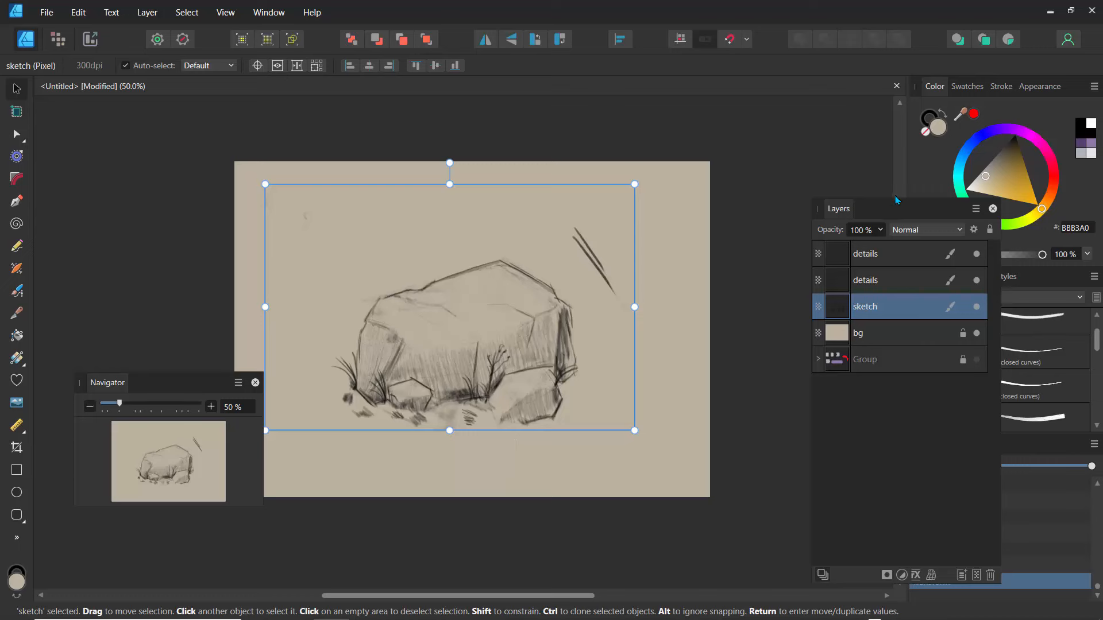
Rearrange the workspace so the layer list sits beside the artwork and the brush library floats enlarged over the canvas.
mouse_move(895, 202)
mouse_down()
mouse_move(735, 146)
mouse_move(747, 141)
mouse_up()
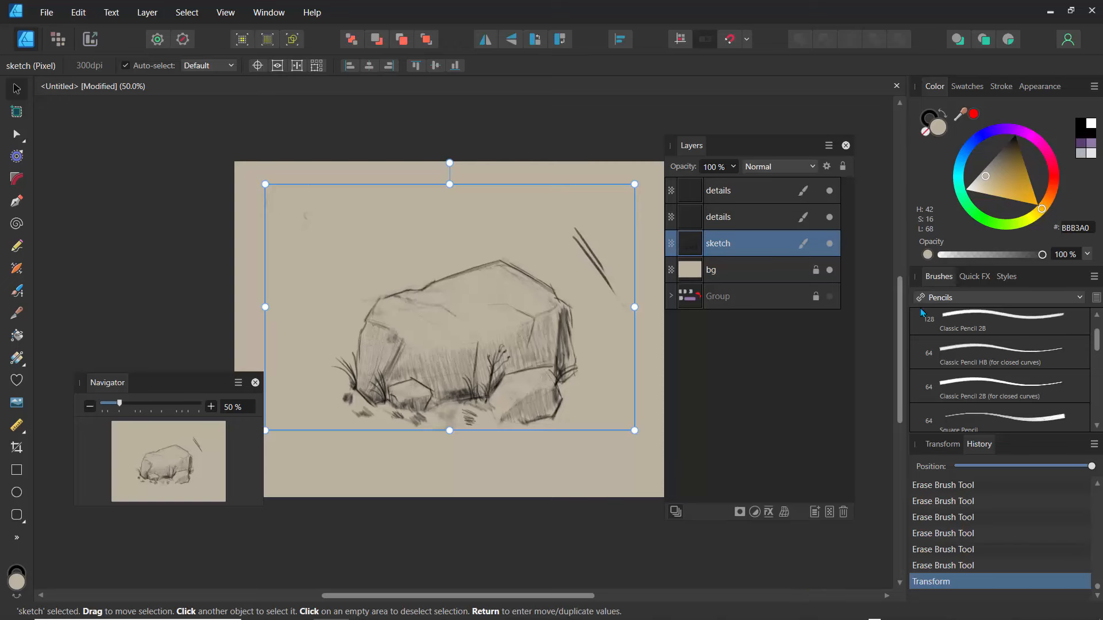
mouse_move(942, 281)
mouse_down()
mouse_move(858, 343)
mouse_move(670, 339)
mouse_move(110, 155)
mouse_move(79, 127)
mouse_up()
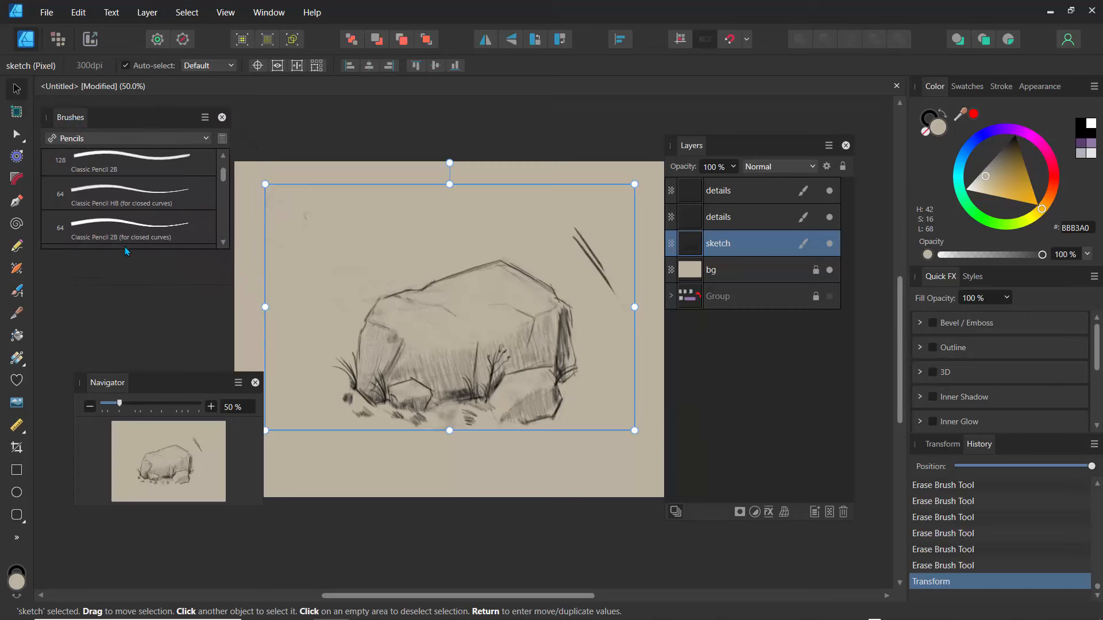
drag(124, 249, 124, 508)
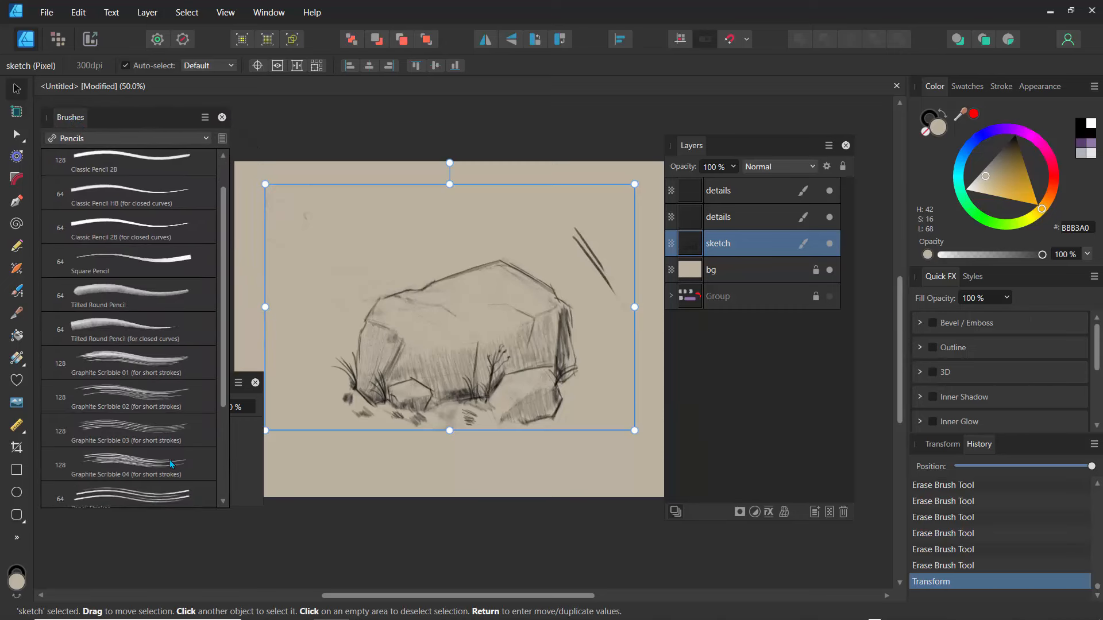
scroll(212, 215, up, 2)
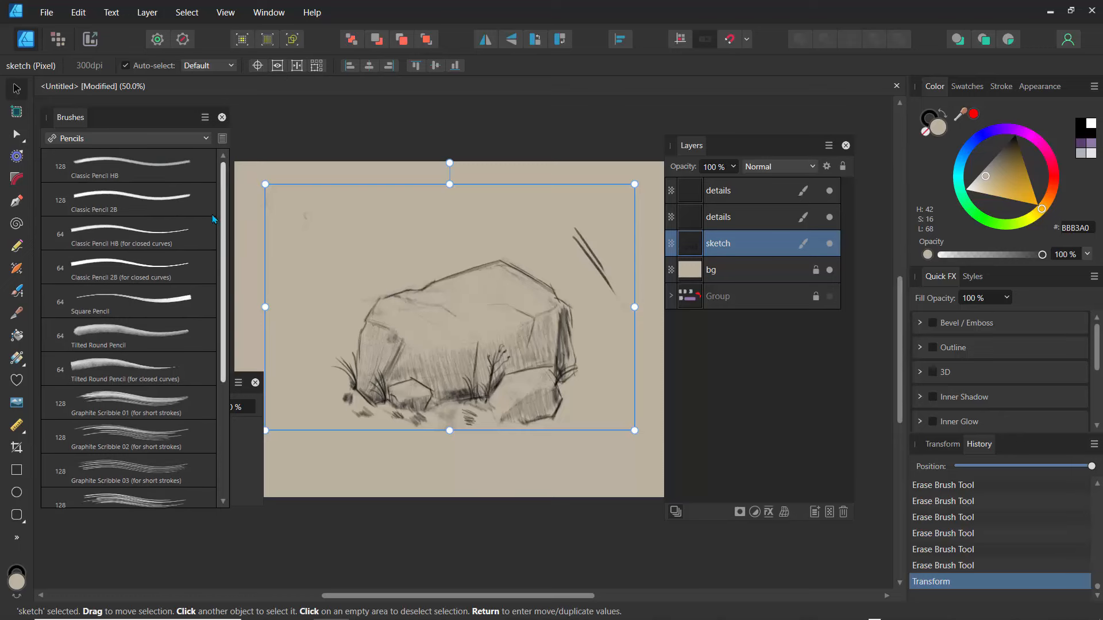
Choose the Hatching Vertical brush from the Patterns category and inspect its brush settings without changing them.
click(155, 140)
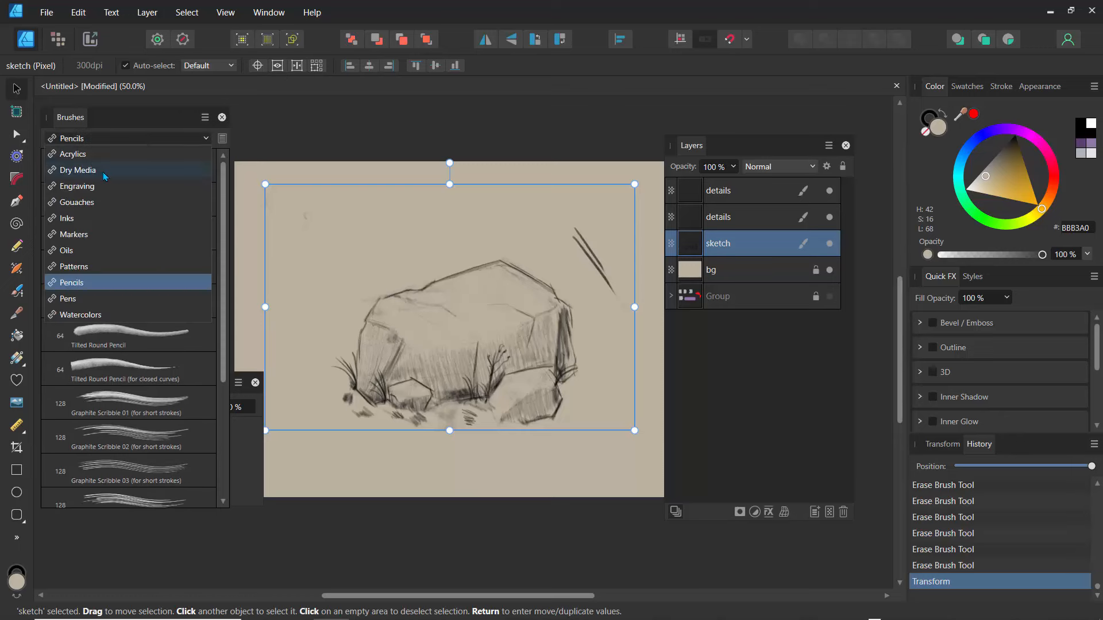
click(82, 267)
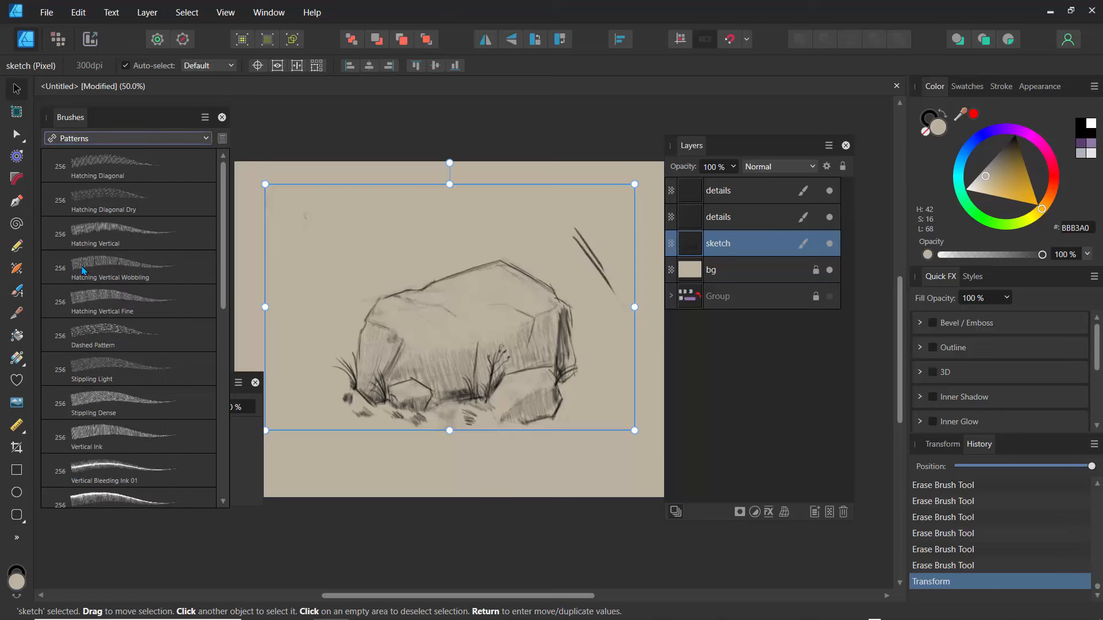
click(92, 236)
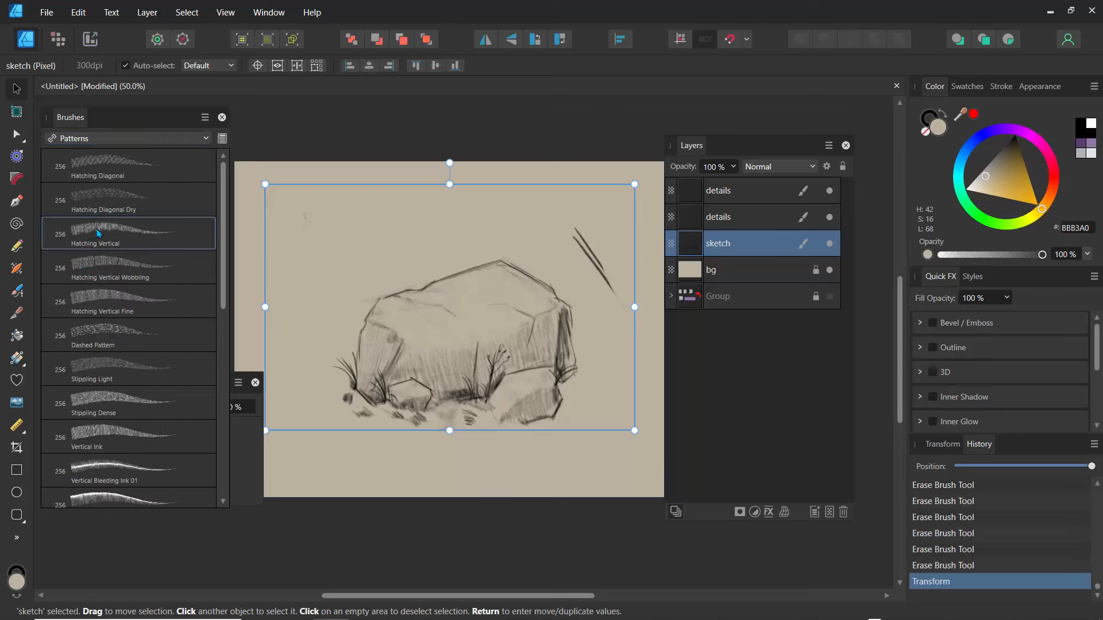
double_click(93, 233)
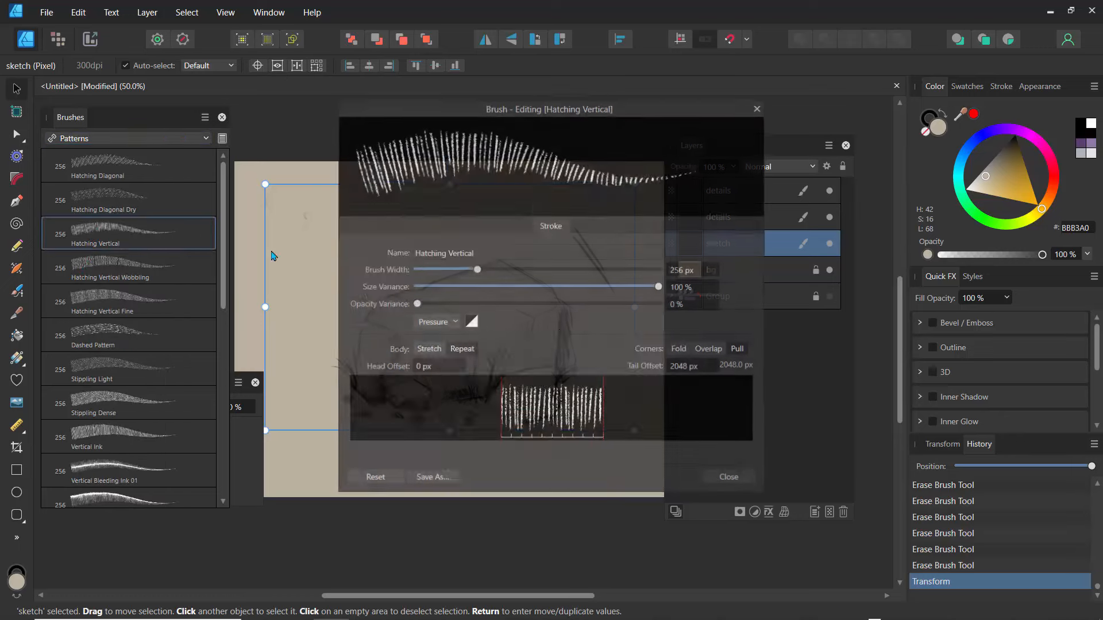
click(758, 108)
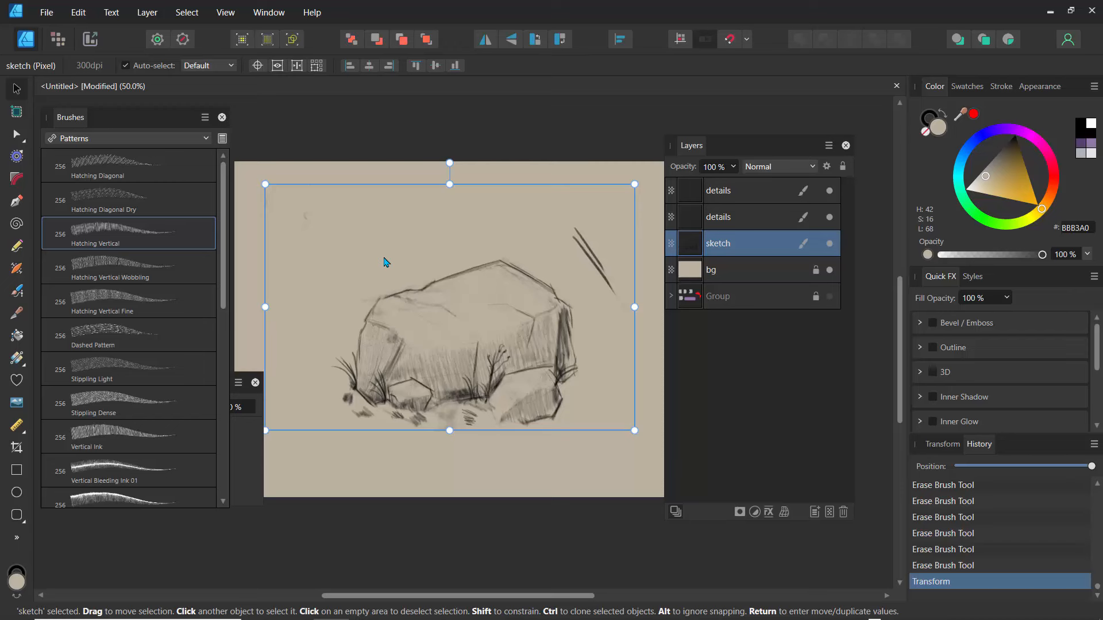
Add a new vector layer above the topmost details layer.
click(744, 201)
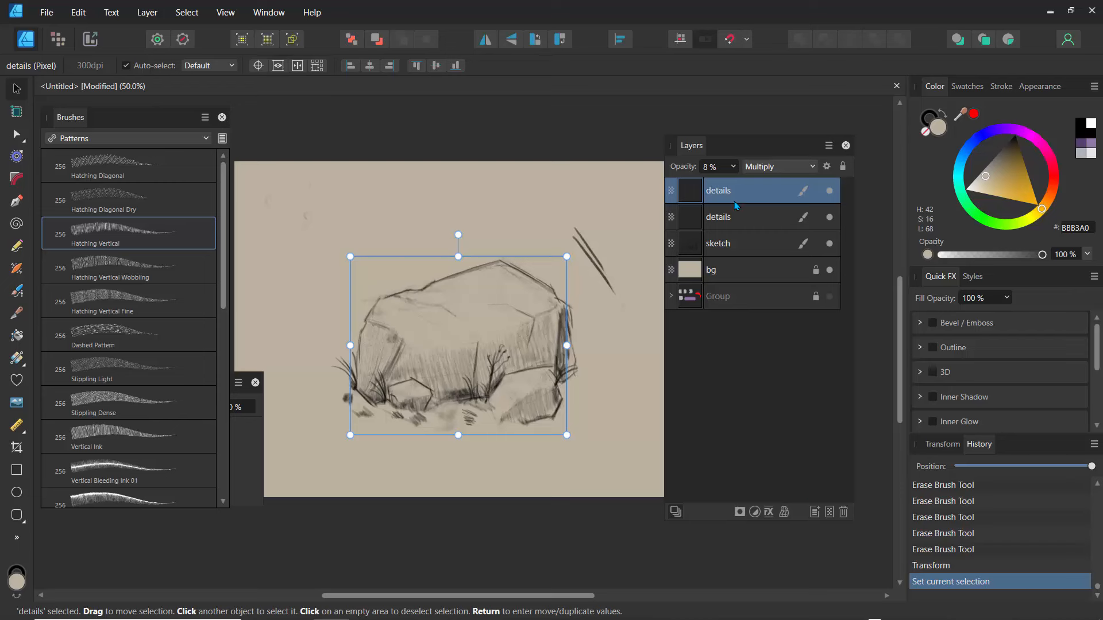
click(815, 512)
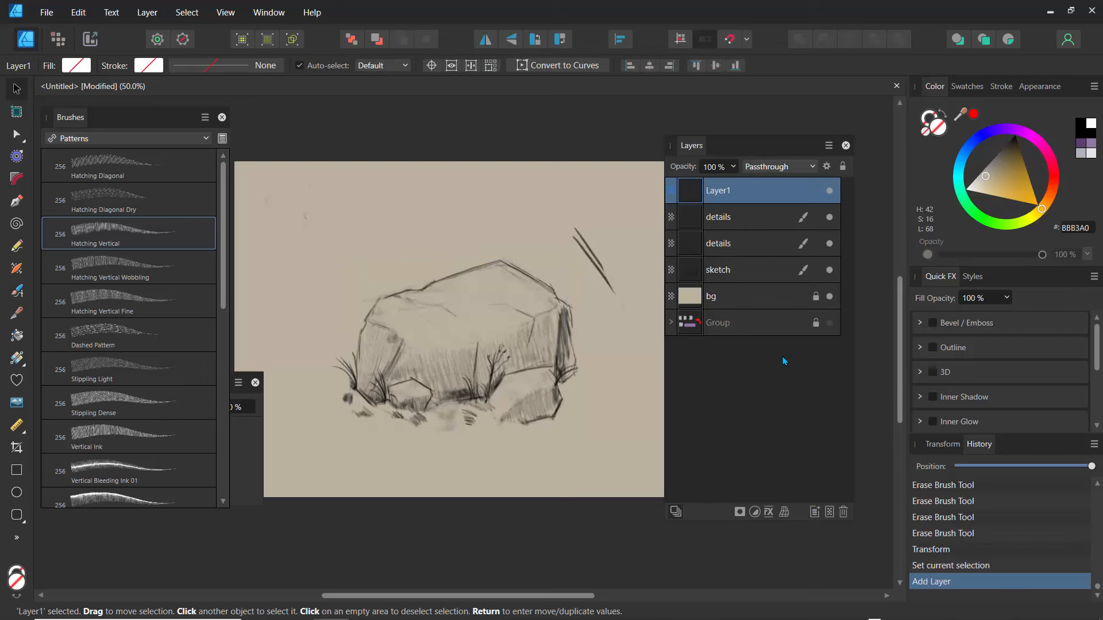
click(487, 348)
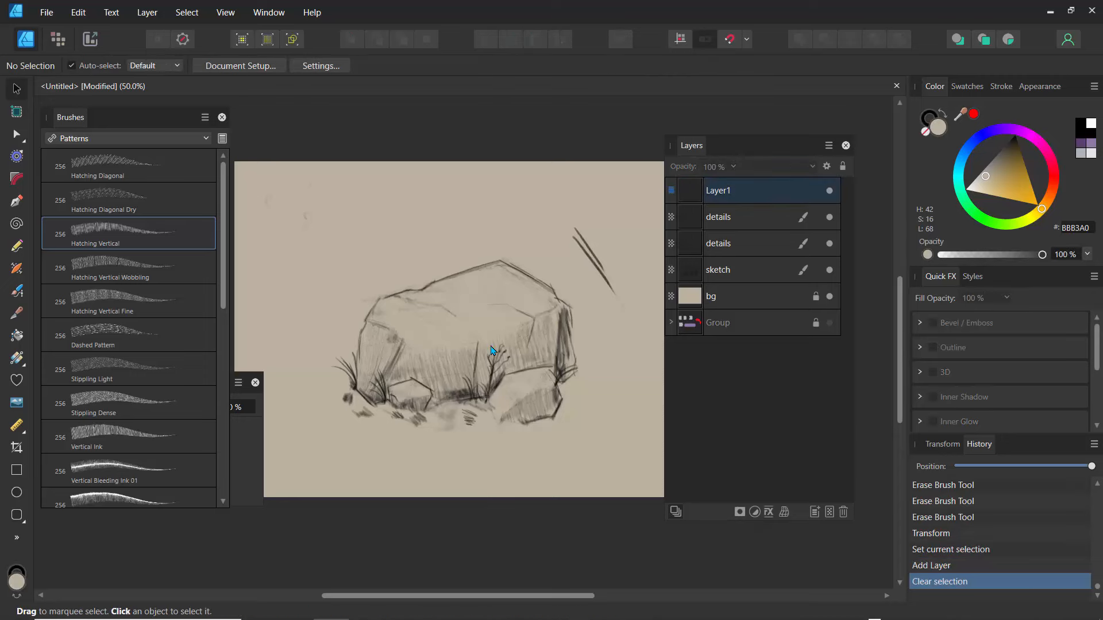
click(538, 351)
drag(538, 351, 492, 277)
Select the new empty layer, apply the Hatching Vertical brush to it and activate the Vector Brush tool.
click(695, 197)
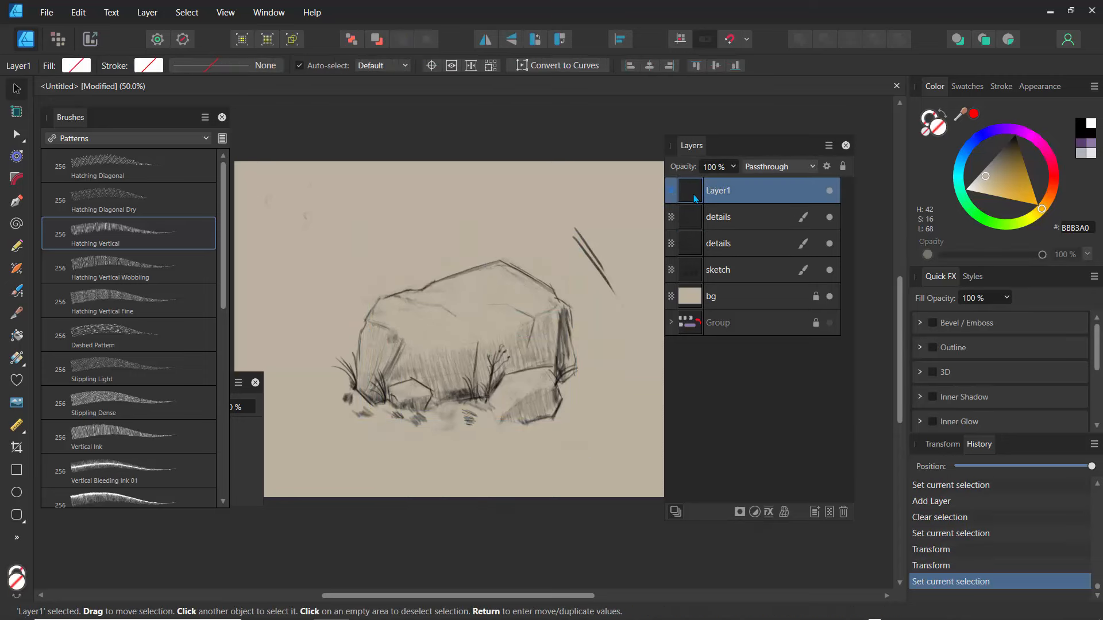
double_click(83, 236)
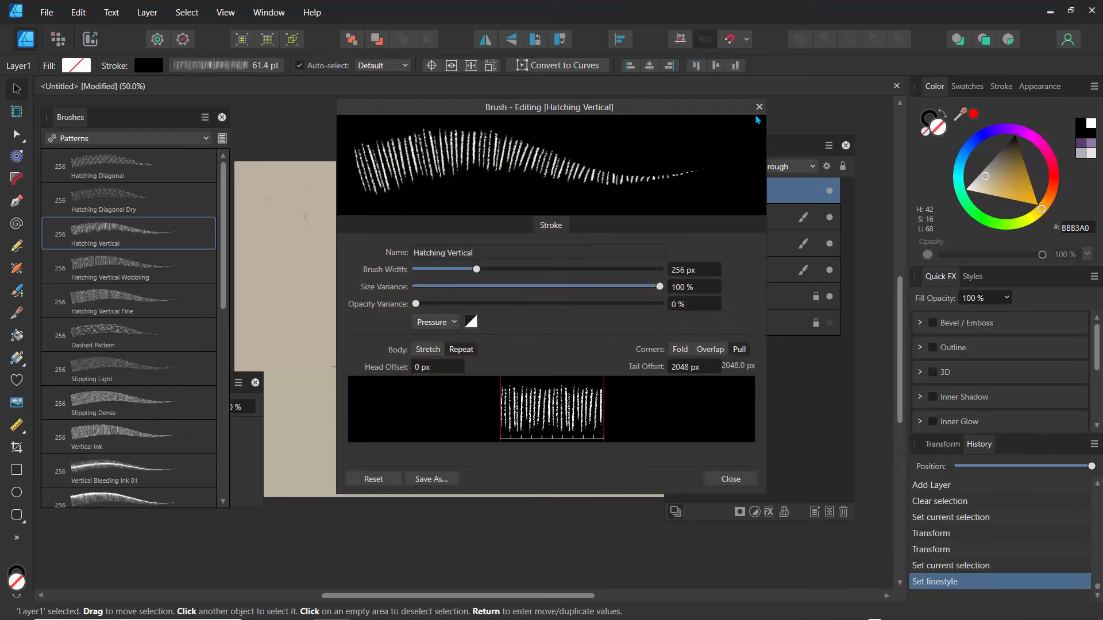
click(758, 107)
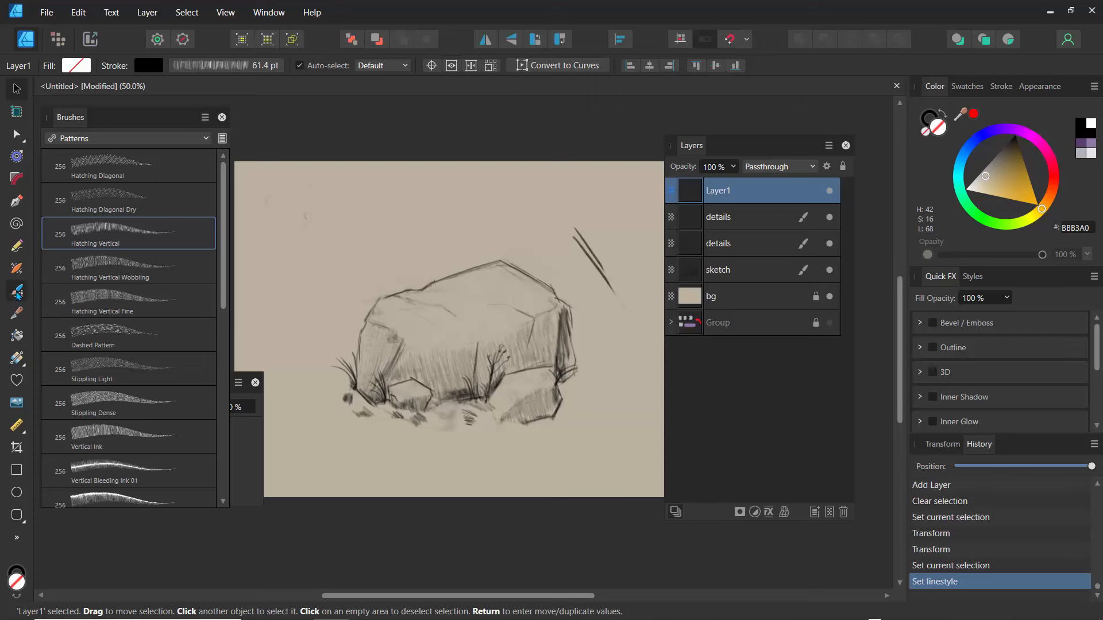
click(18, 293)
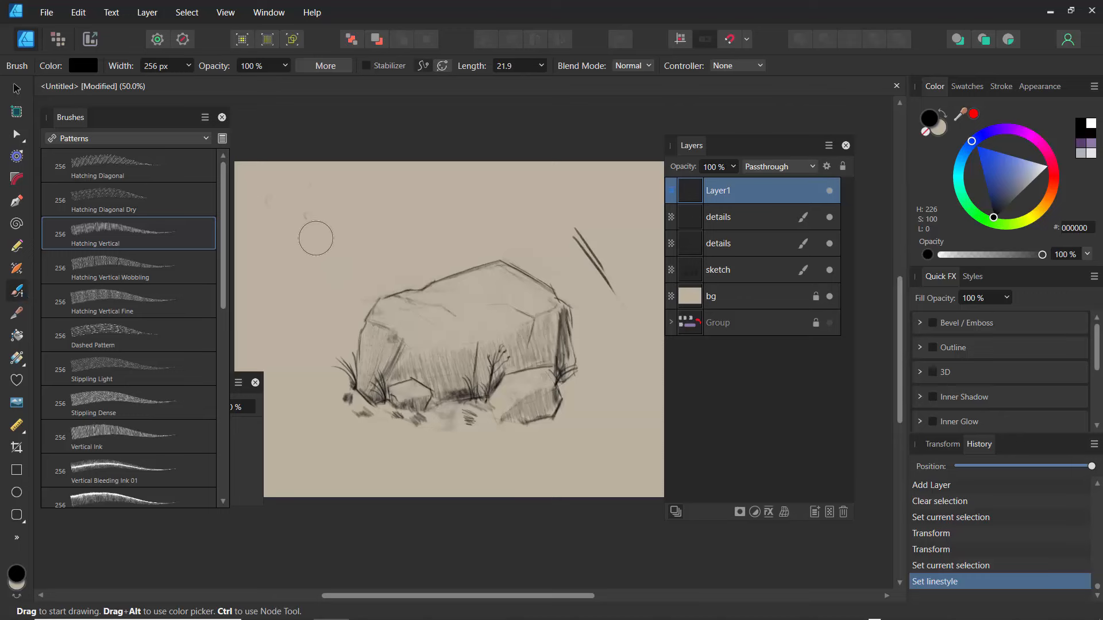
Try a 256 px hatching stroke above the boulder and a 681 px stroke across it, undoing both.
drag(295, 232, 484, 213)
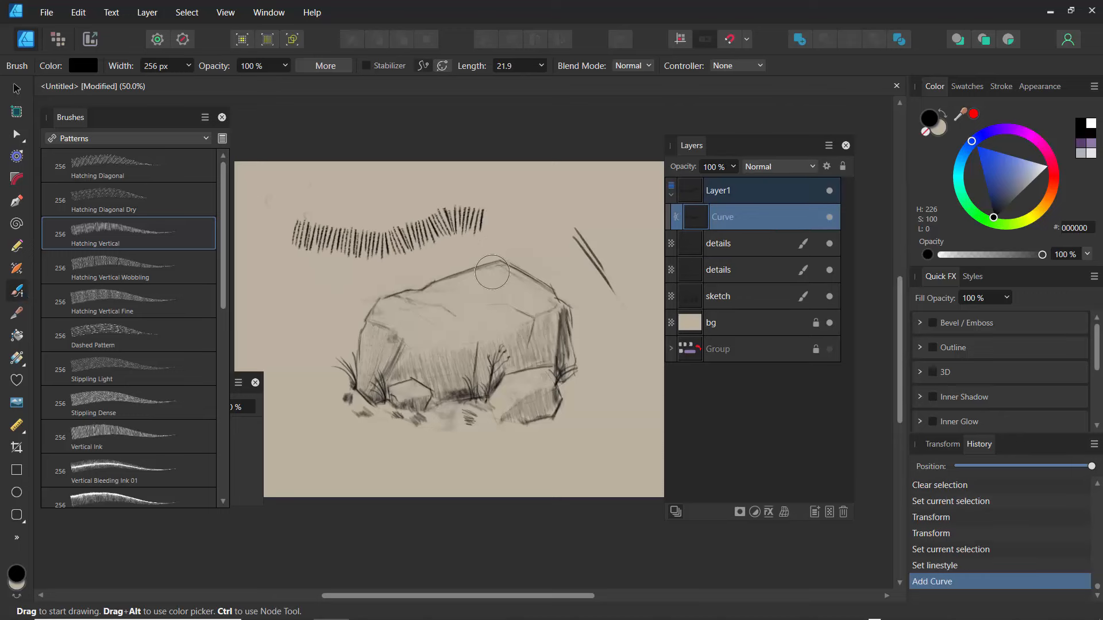
key(ctrl+z)
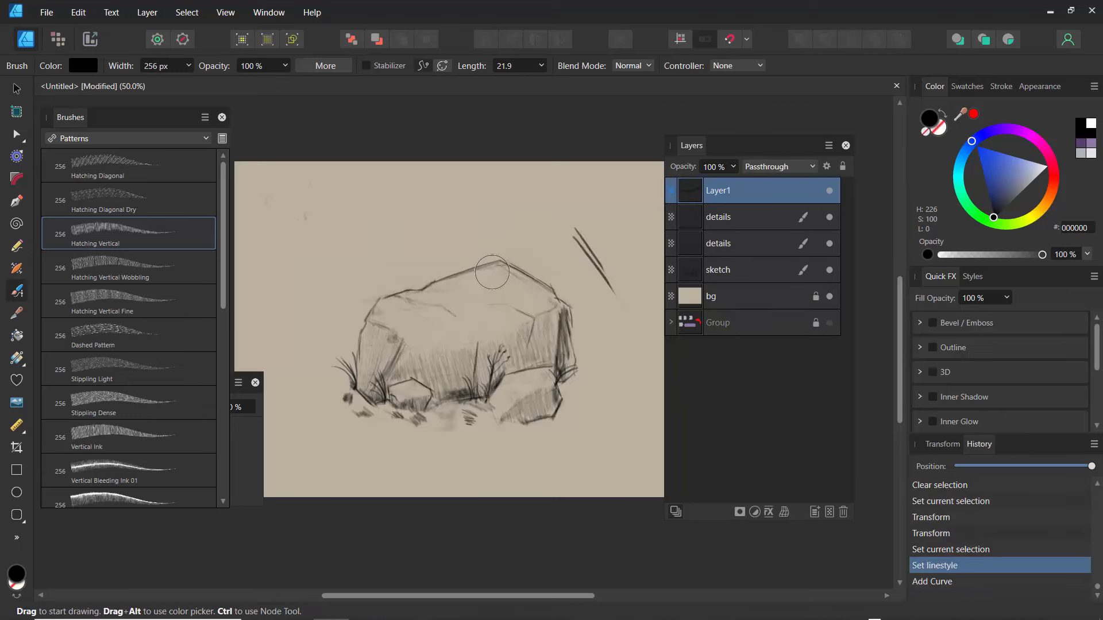
mouse_move(510, 302)
mouse_down()
mouse_move(684, 310)
mouse_move(612, 320)
mouse_move(569, 299)
mouse_move(517, 344)
mouse_move(414, 396)
mouse_move(422, 439)
mouse_up()
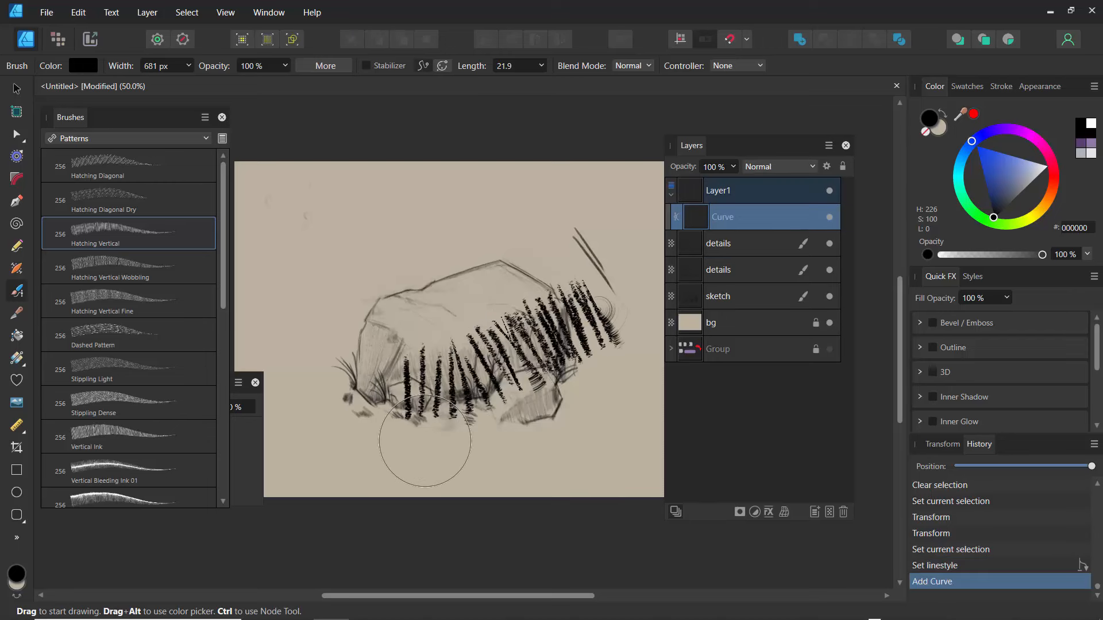
key(ctrl+z)
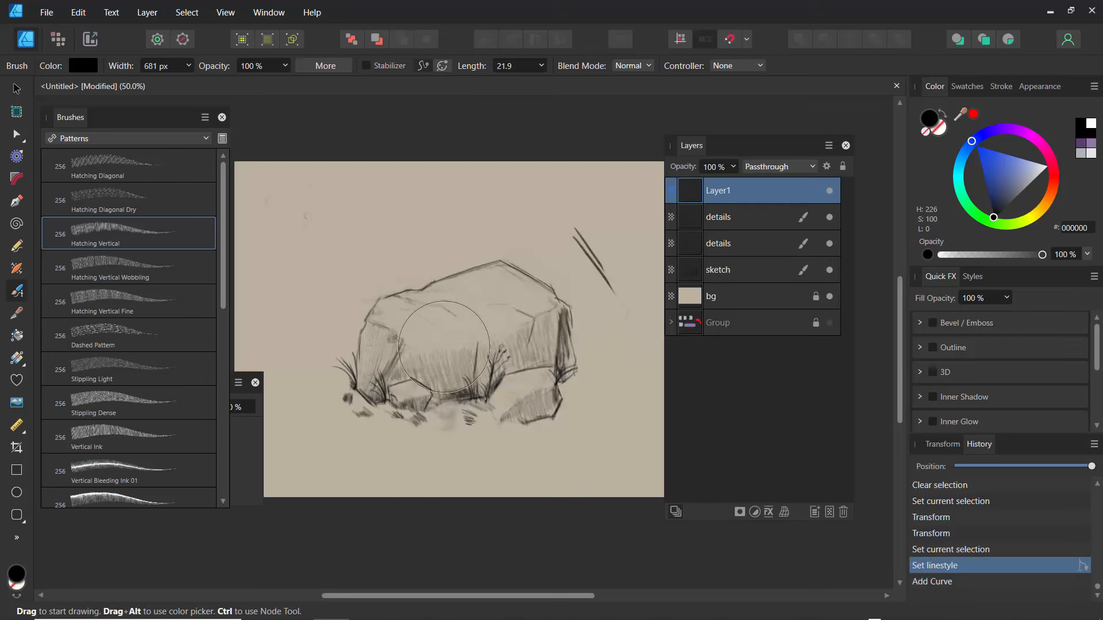
Draw a roughly horizontal vertical-hatching stroke above the boulder at 355.5 px brush width and select the curve for moving.
drag(471, 336, 393, 335)
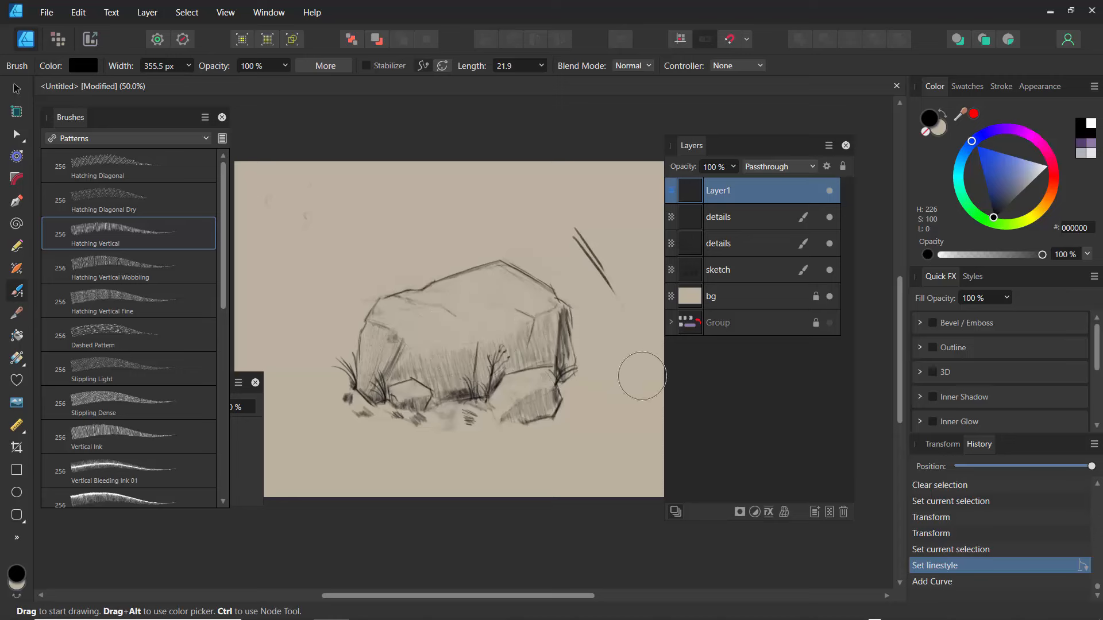
drag(305, 229, 517, 213)
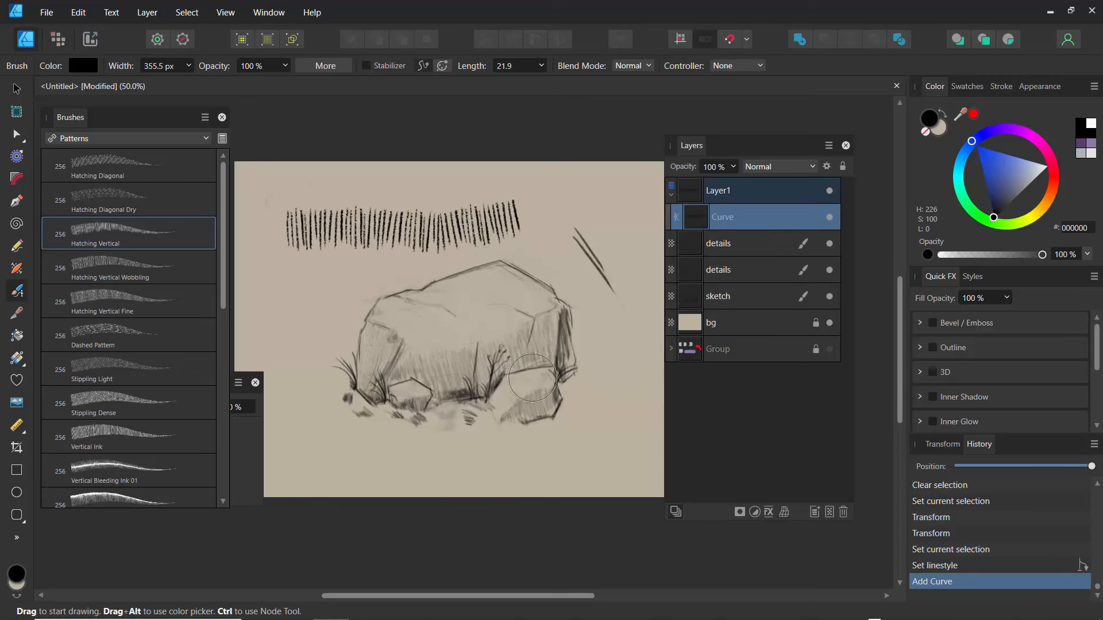
key(v)
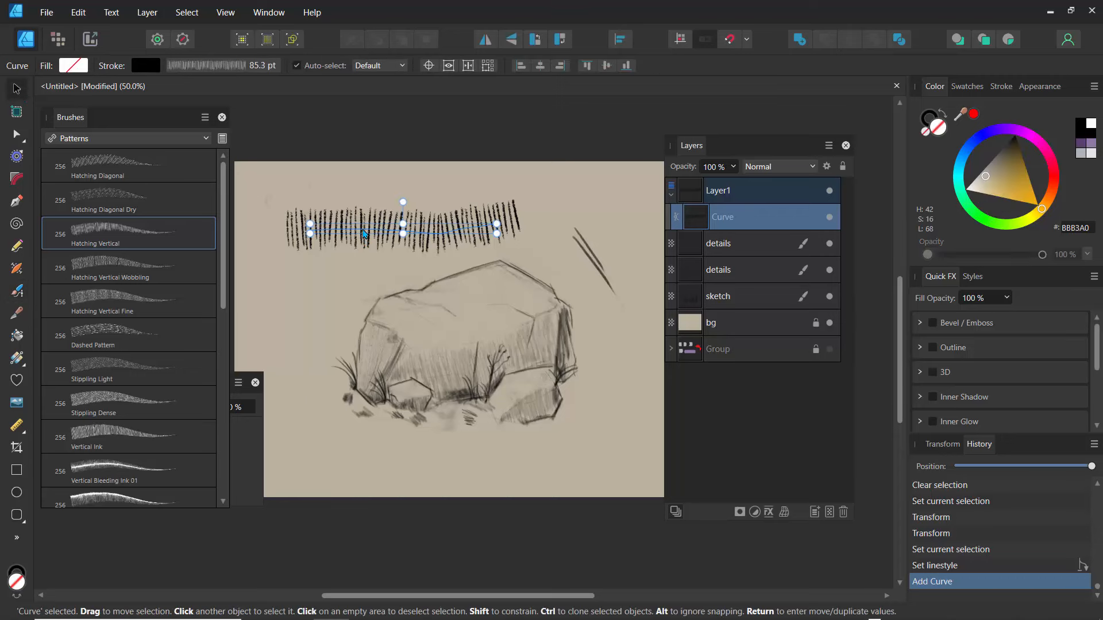
Move the hatching curve onto the boulder's front face, then rotate and resize it to span the lower shaded side.
mouse_move(369, 226)
mouse_down()
mouse_move(427, 282)
mouse_move(441, 368)
mouse_move(468, 347)
mouse_up()
mouse_move(468, 346)
mouse_down()
mouse_move(468, 331)
mouse_move(490, 330)
mouse_up()
mouse_move(561, 322)
mouse_down()
mouse_move(575, 337)
mouse_move(566, 321)
mouse_up()
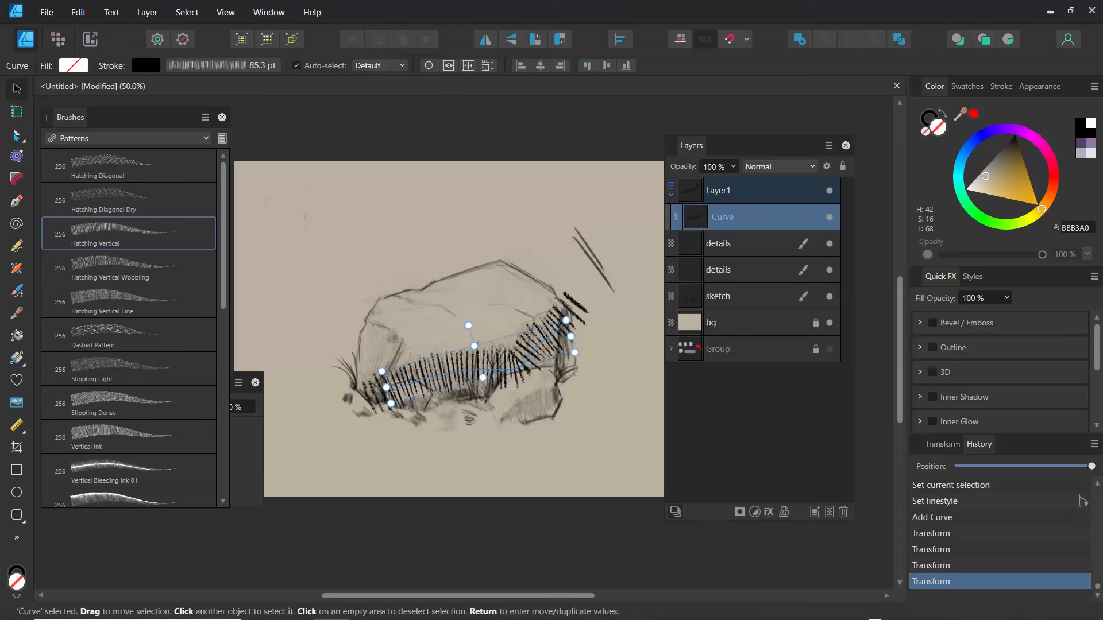
Reshape the hatching curve's nodes to follow the boulder's front face, lower its opacity to 35 % and deselect it.
click(16, 134)
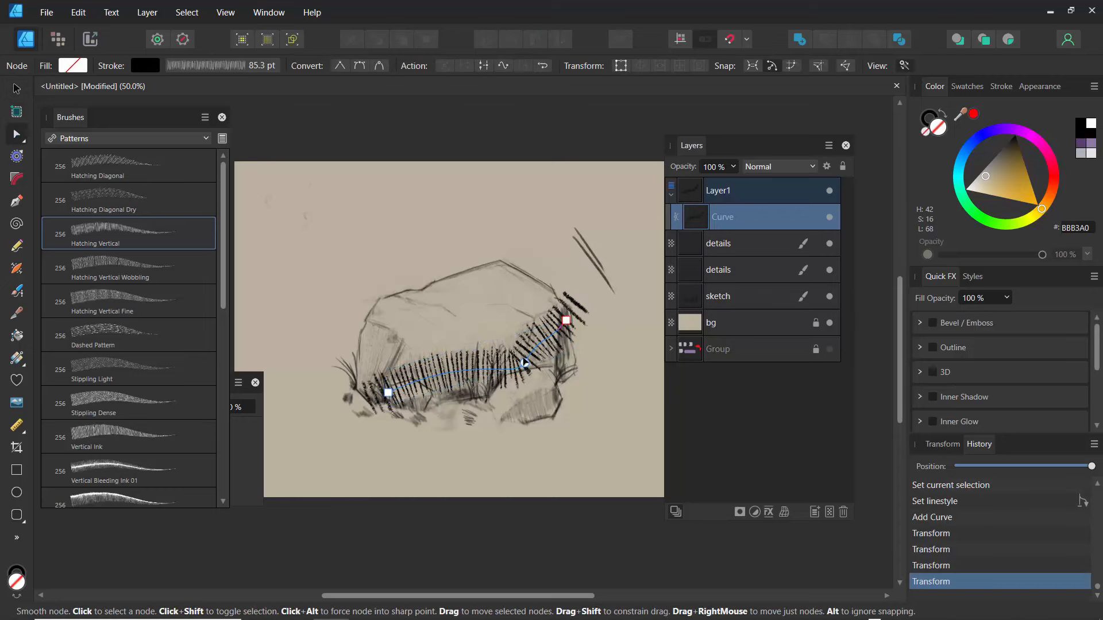
drag(524, 363, 585, 326)
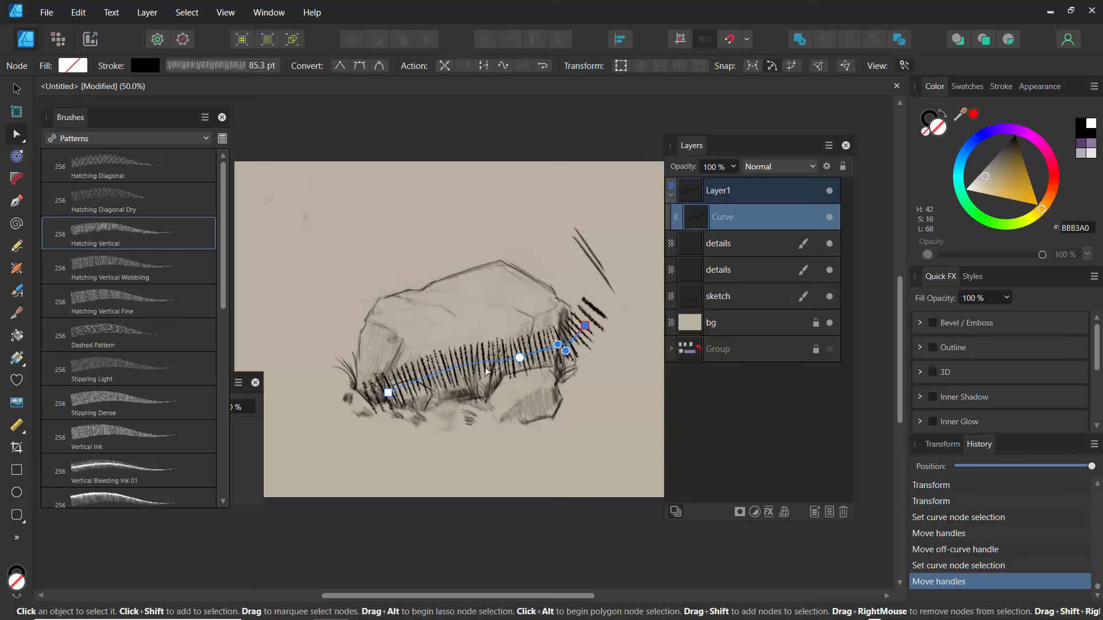
mouse_move(734, 170)
mouse_down()
mouse_move(731, 184)
mouse_move(665, 183)
mouse_move(671, 192)
mouse_up()
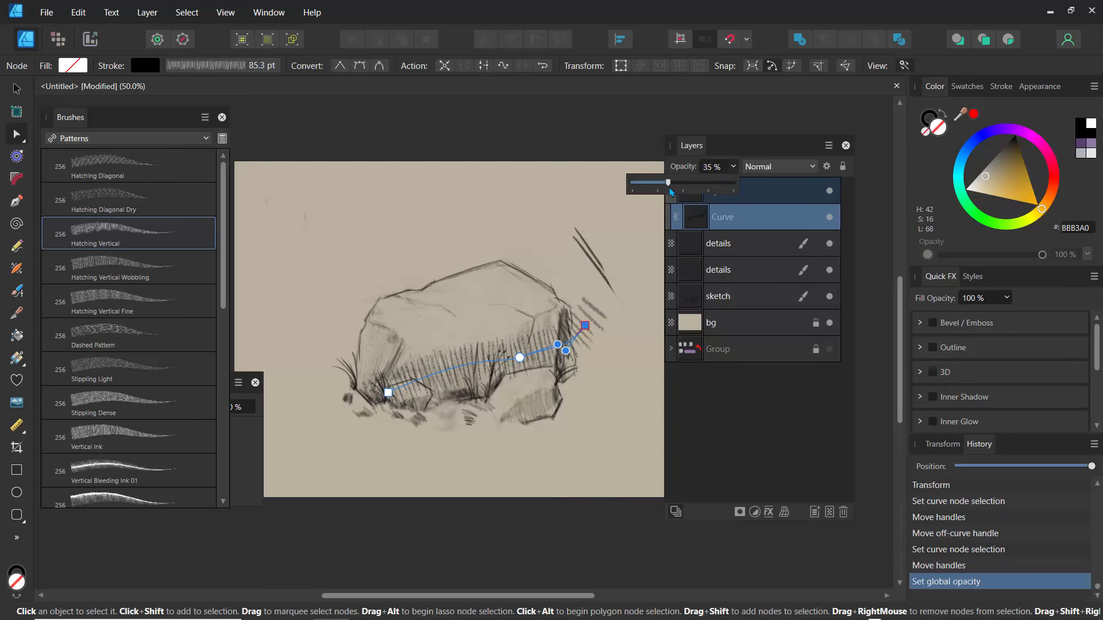
click(393, 227)
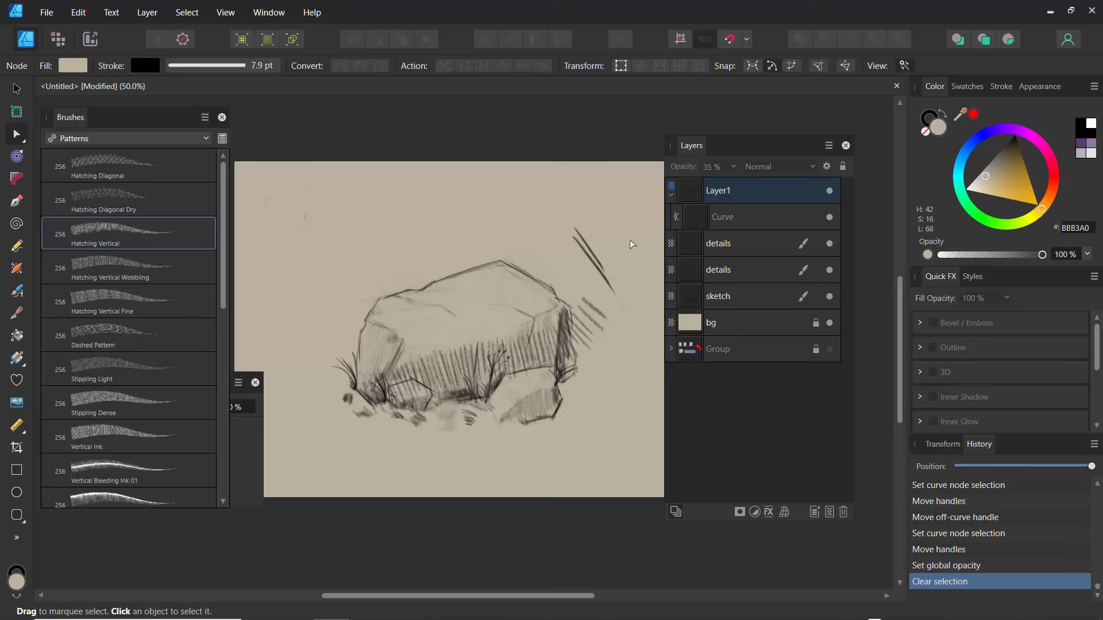
Collapse Layer1, reset the studio layout to its defaults and bring the Navigator into view.
click(671, 195)
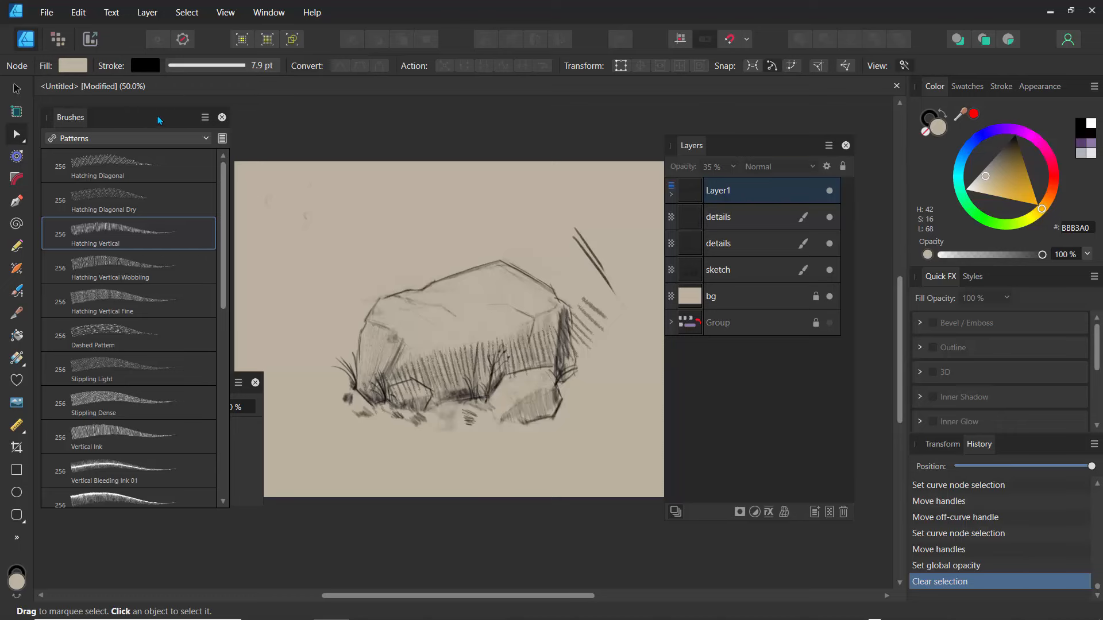
drag(160, 120, 219, 135)
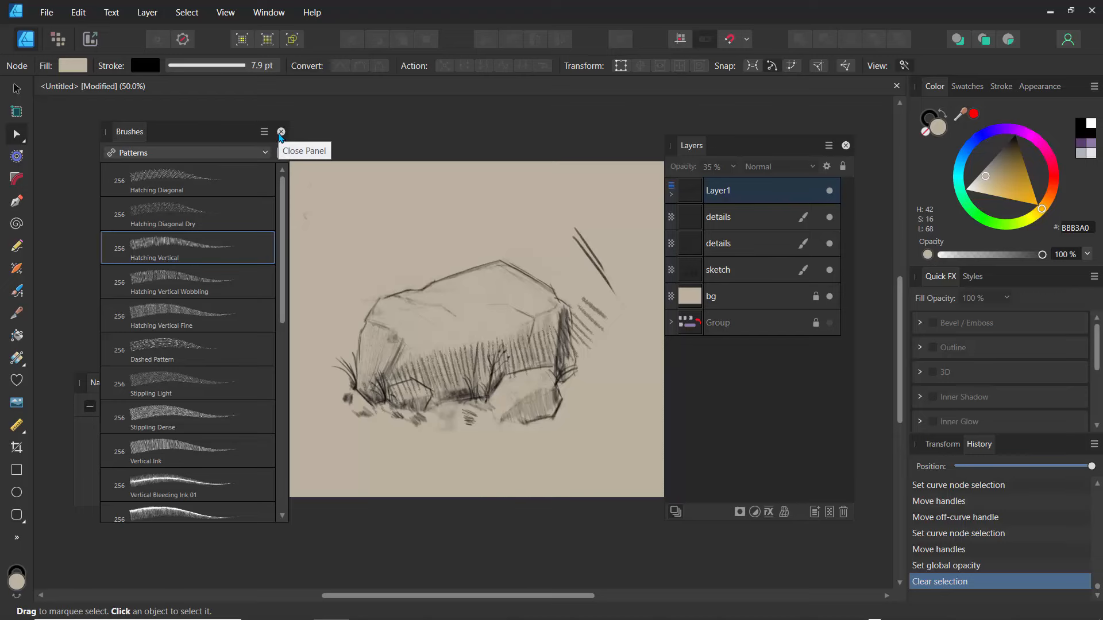
click(267, 13)
mouse_move(283, 67)
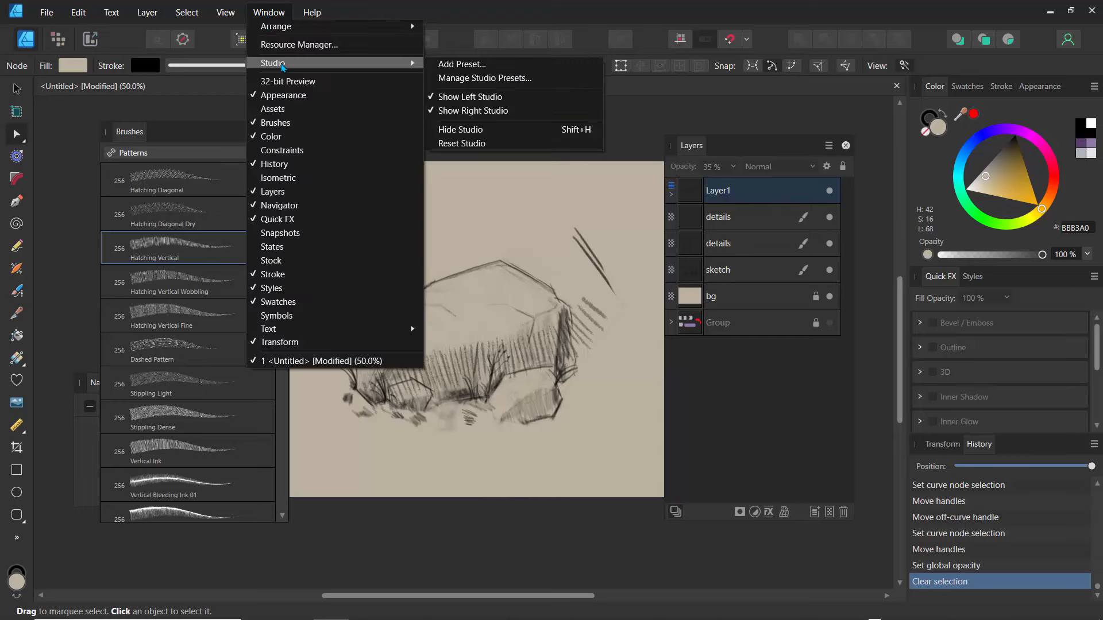
click(447, 144)
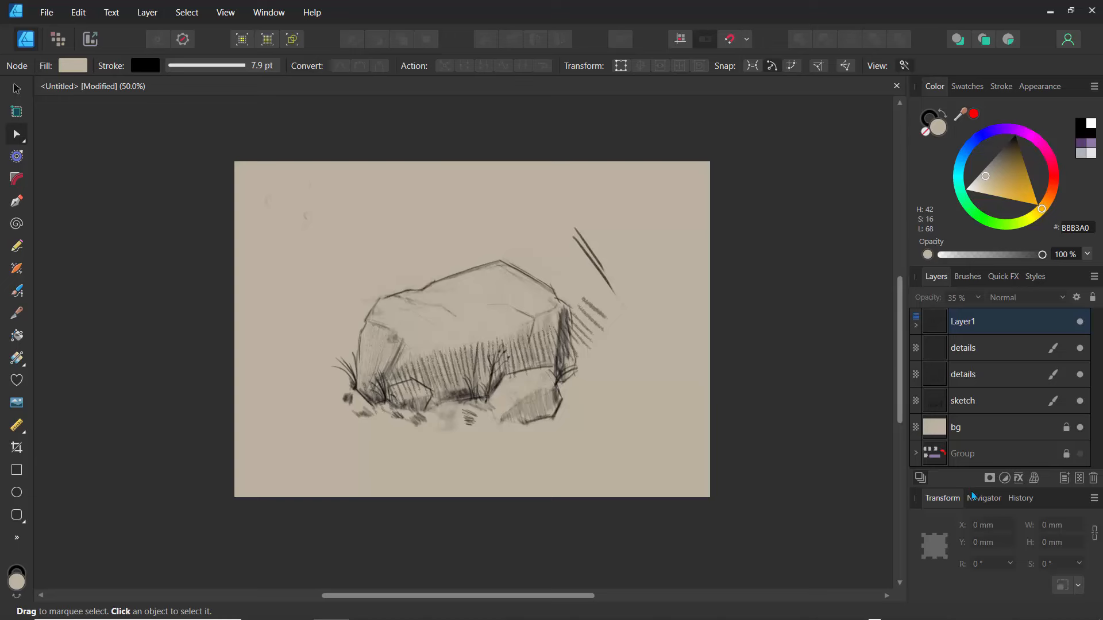
click(972, 494)
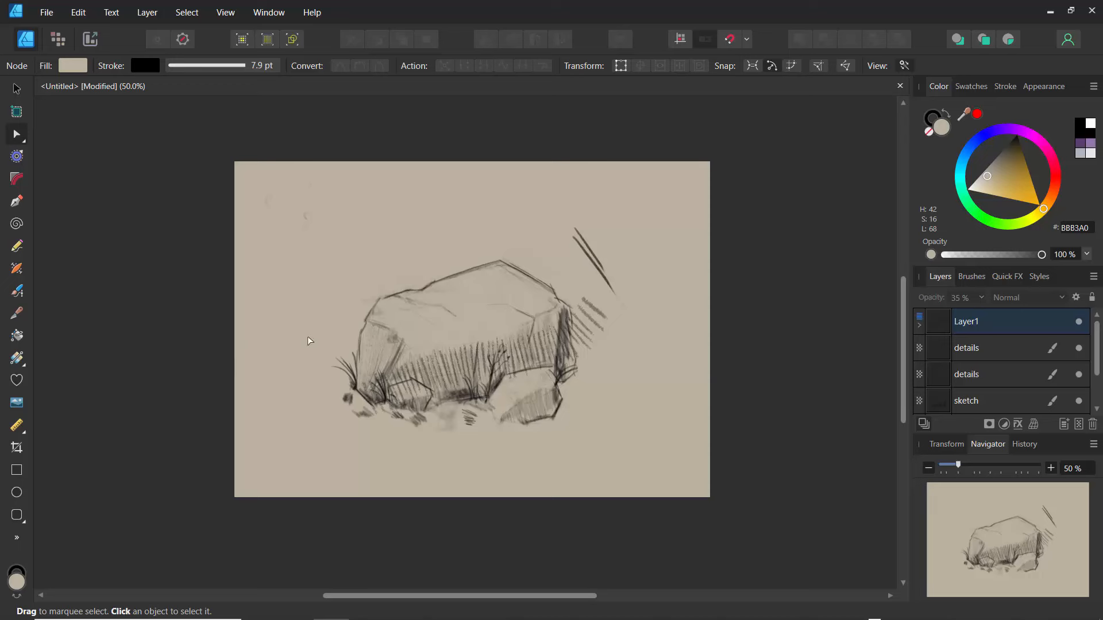
Draw a small rounded rectangle on the empty canvas above the boulder with the Rounded Rectangle Tool.
click(17, 381)
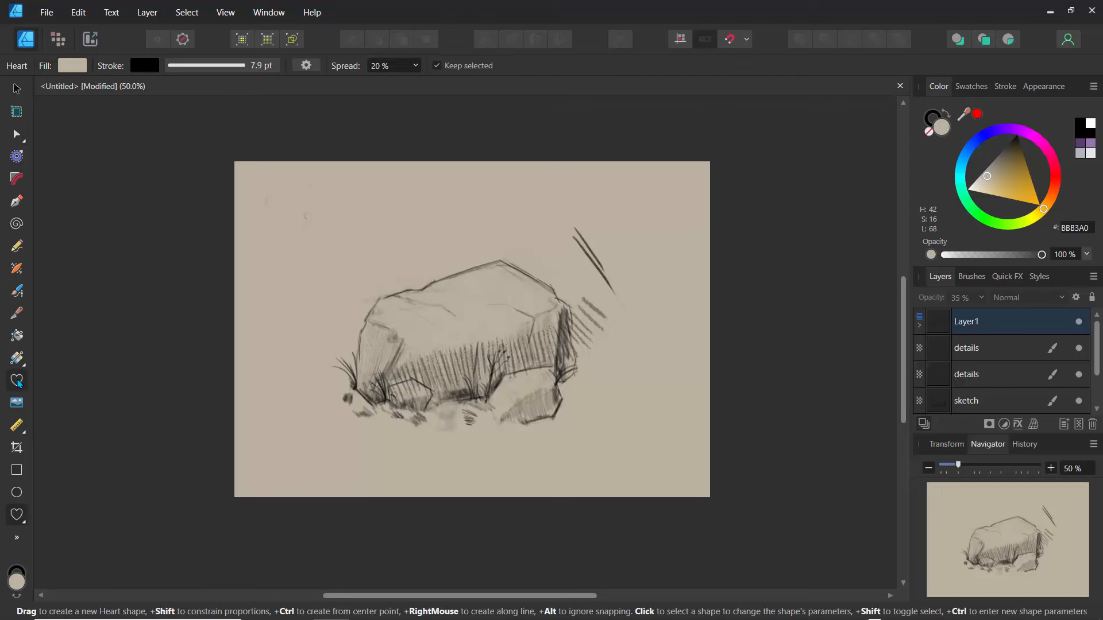
click(17, 515)
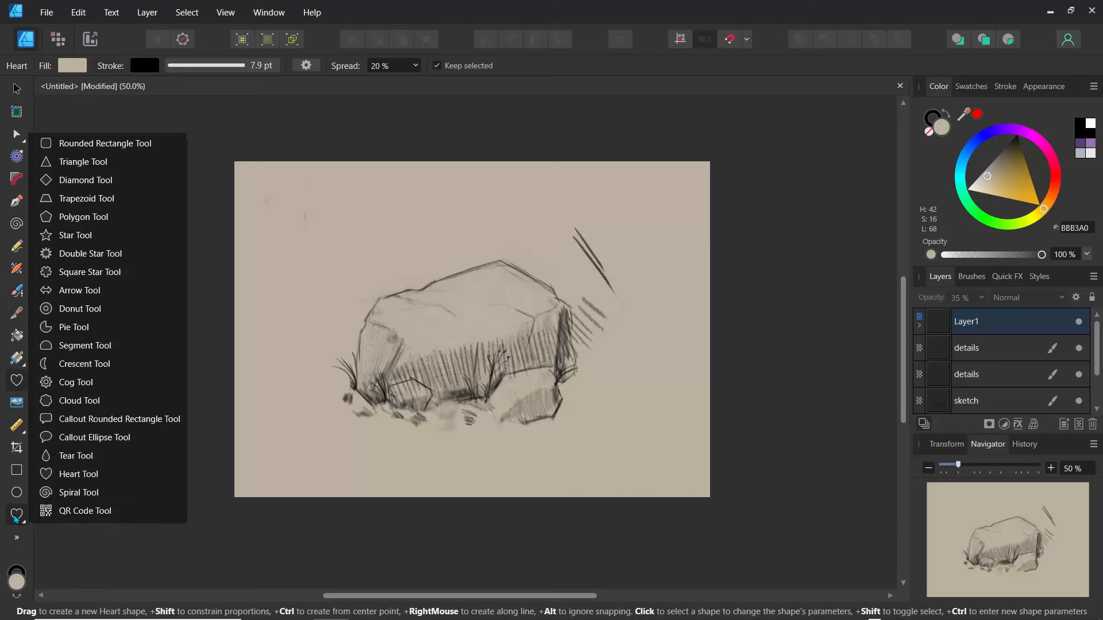
click(52, 143)
drag(331, 199, 425, 237)
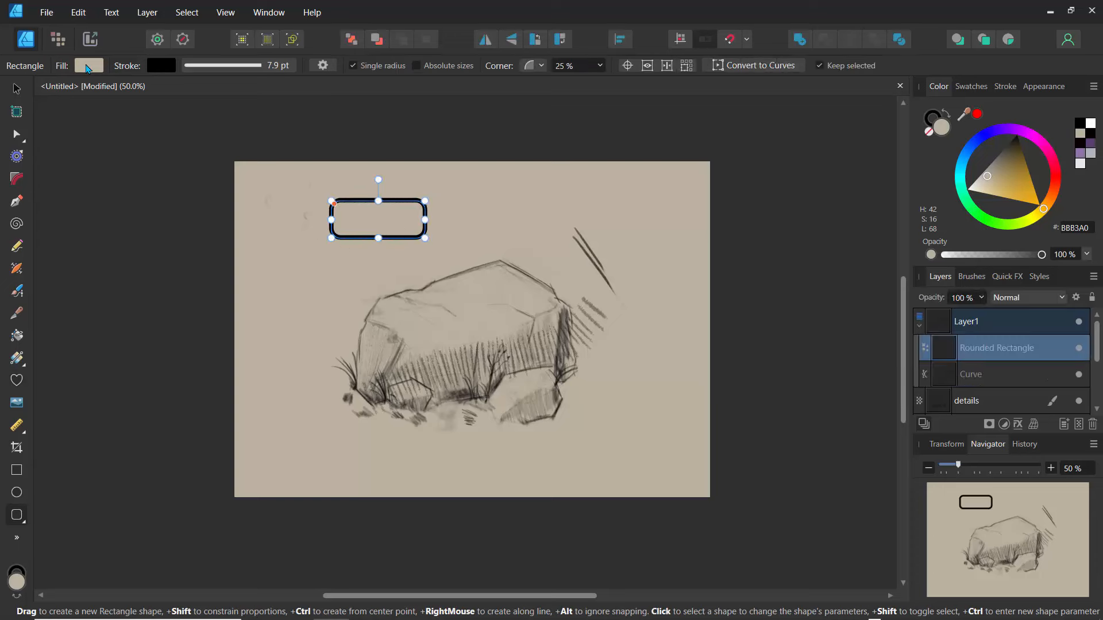
Set the rounded rectangle's fill to pink by changing green to 120, remove its stroke and deselect it.
click(88, 66)
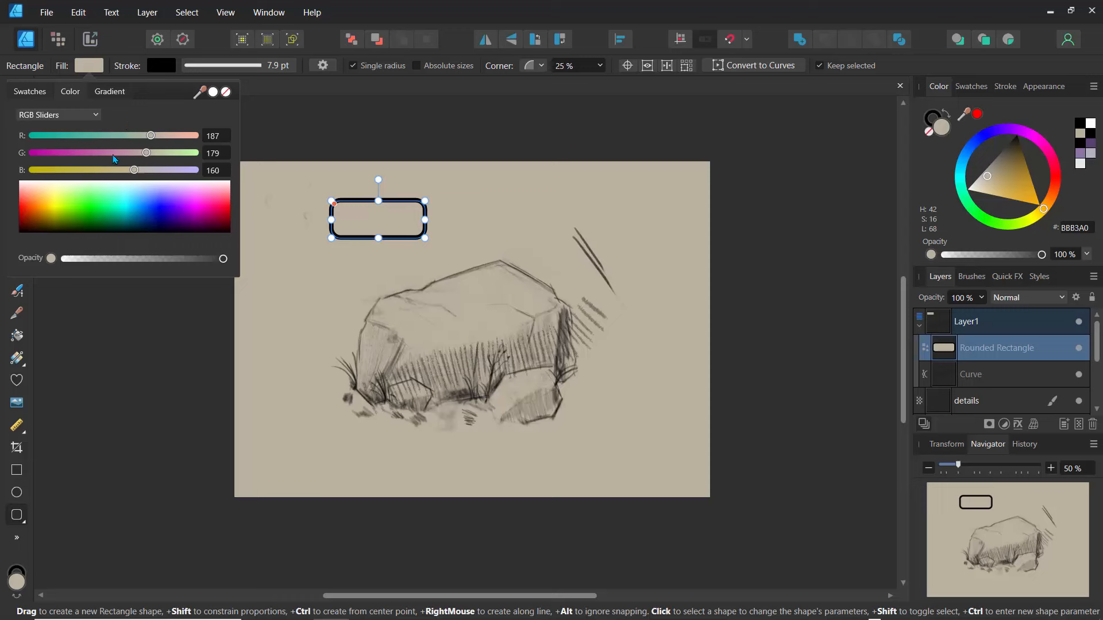
mouse_move(115, 159)
mouse_down()
mouse_move(81, 156)
mouse_move(108, 157)
mouse_up()
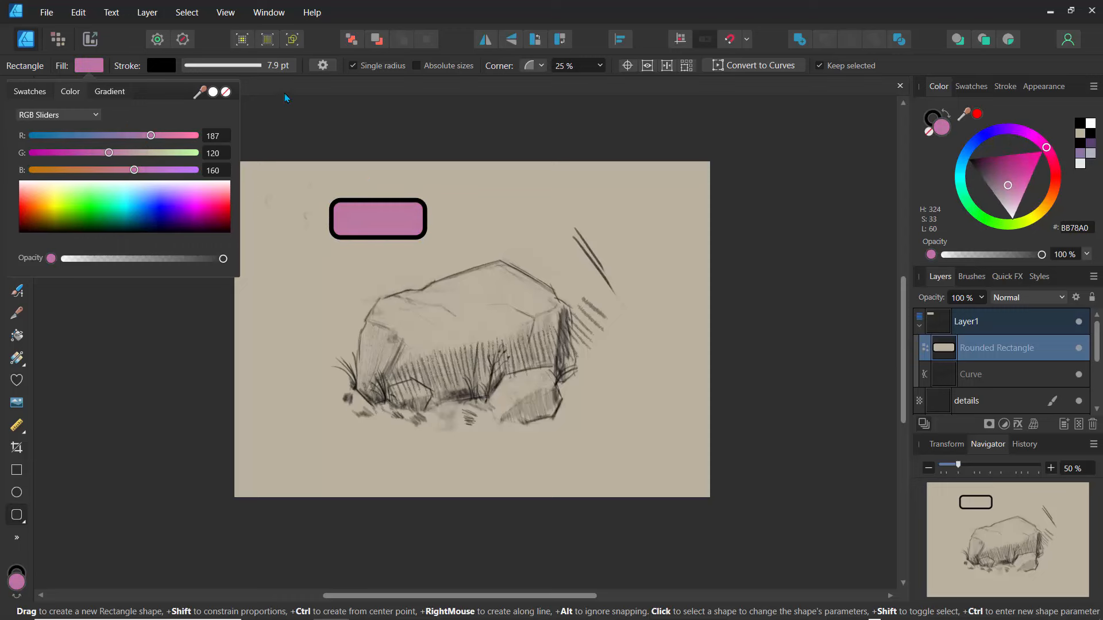
click(159, 66)
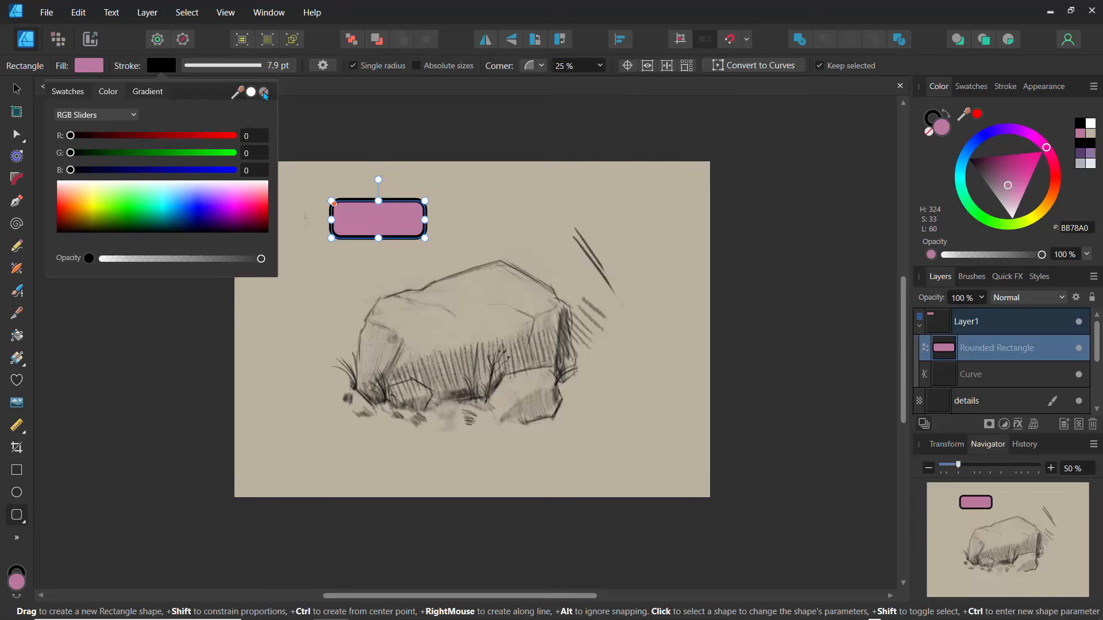
click(264, 93)
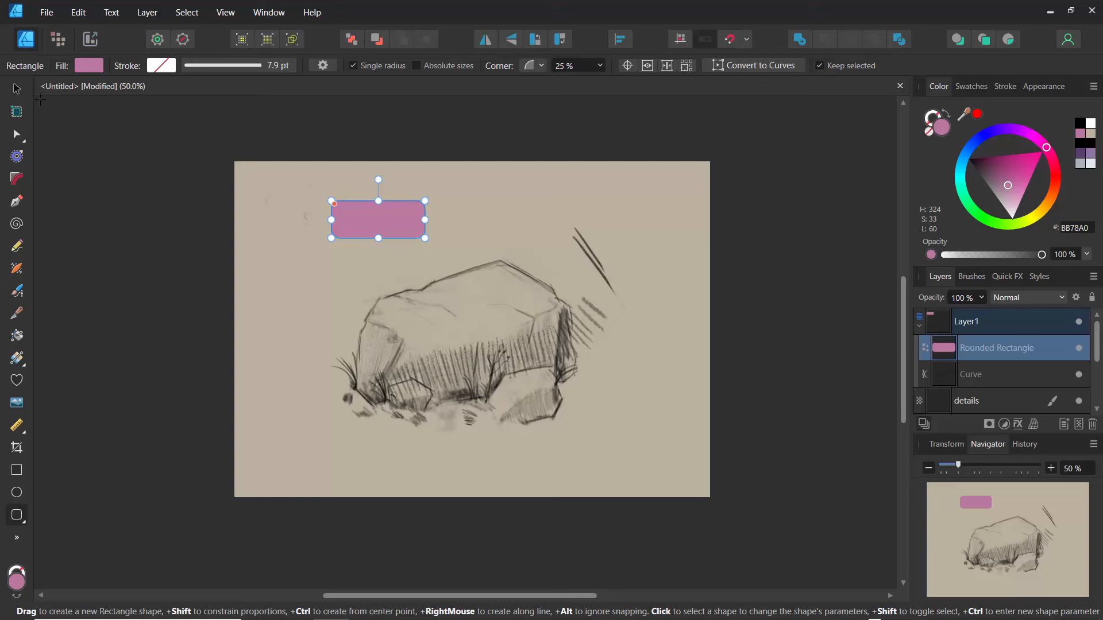
click(17, 89)
click(229, 202)
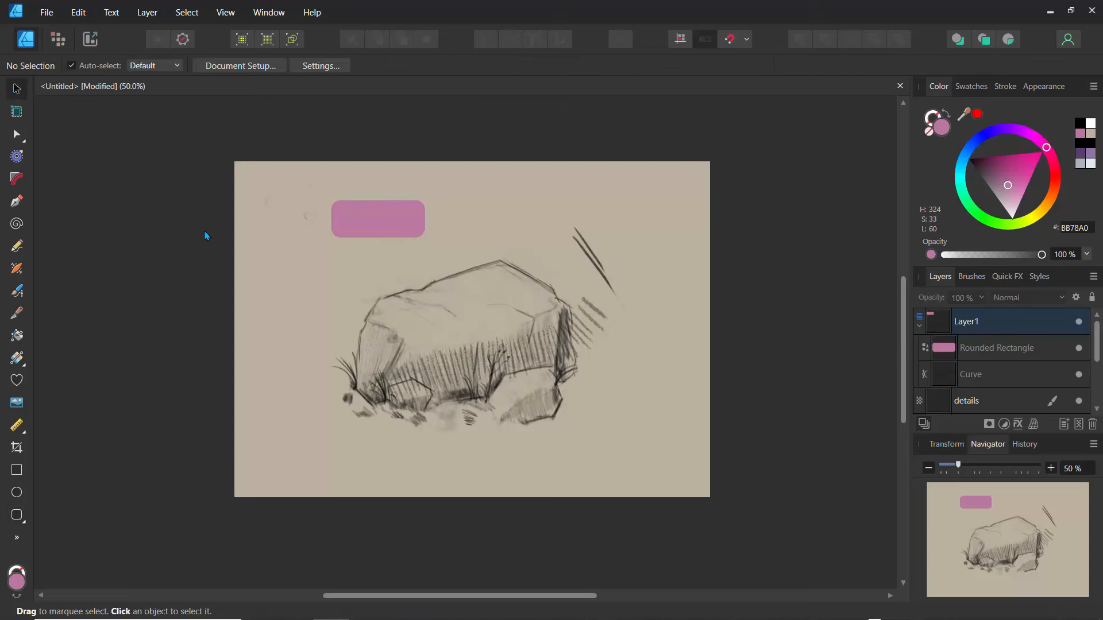
Draw a second rounded rectangle filled with BB8578, place it just below the pink one and deselect it.
click(1060, 191)
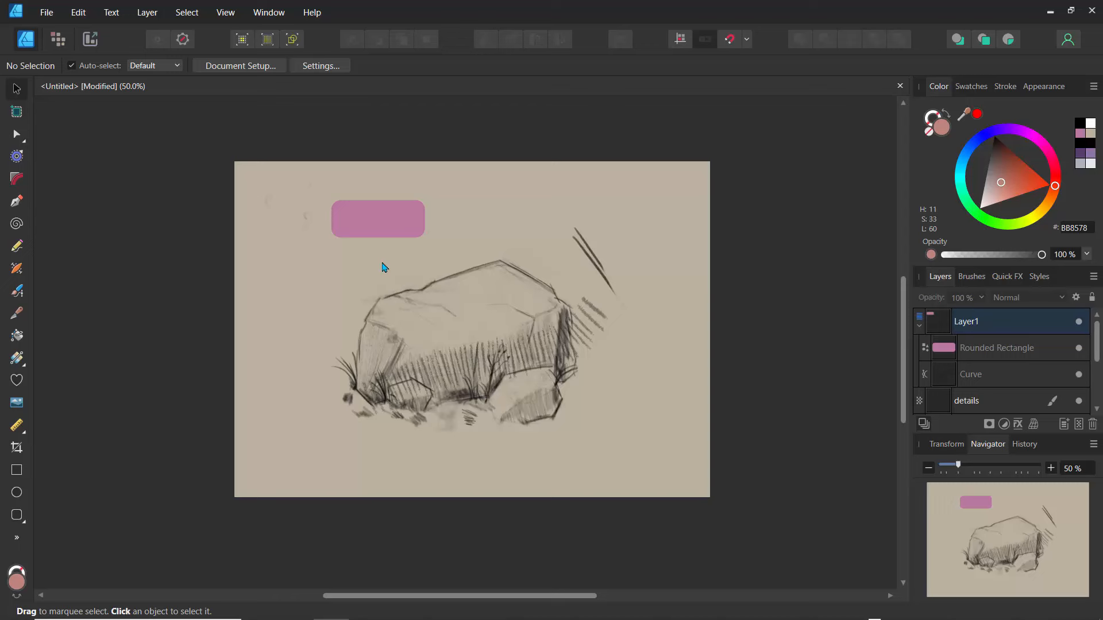
drag(343, 257, 411, 296)
key(m)
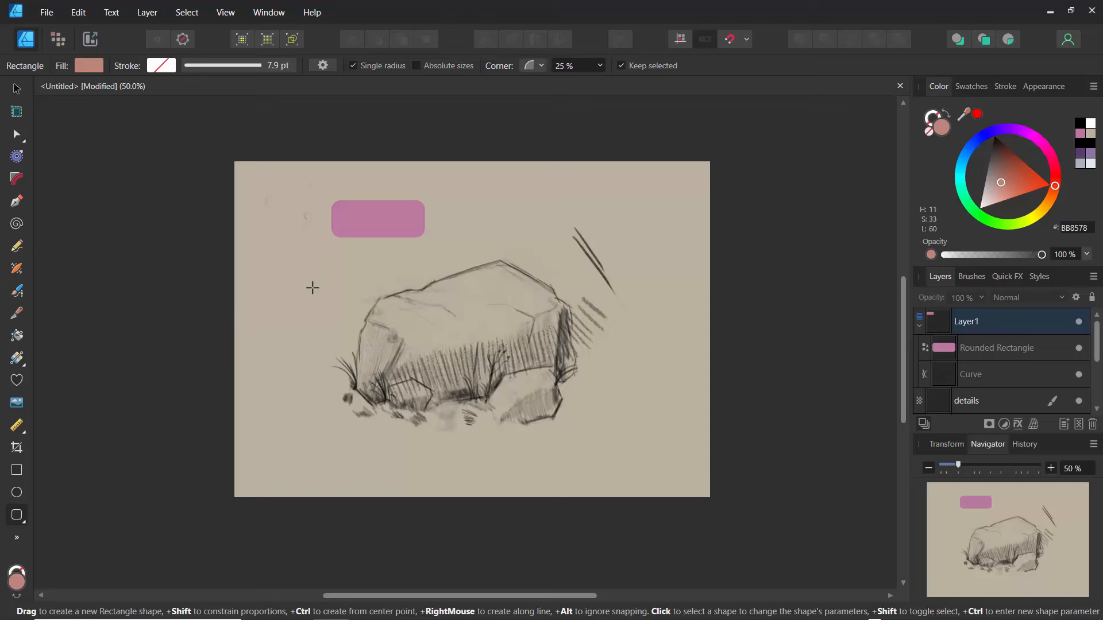
drag(296, 261, 381, 303)
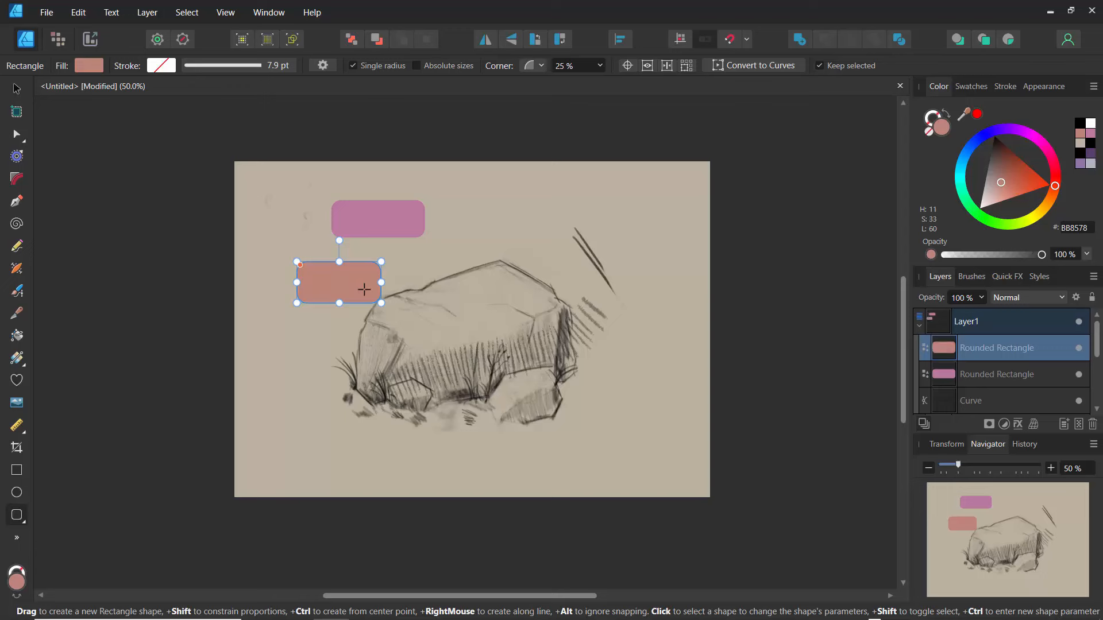
key(v)
drag(364, 284, 375, 276)
click(302, 276)
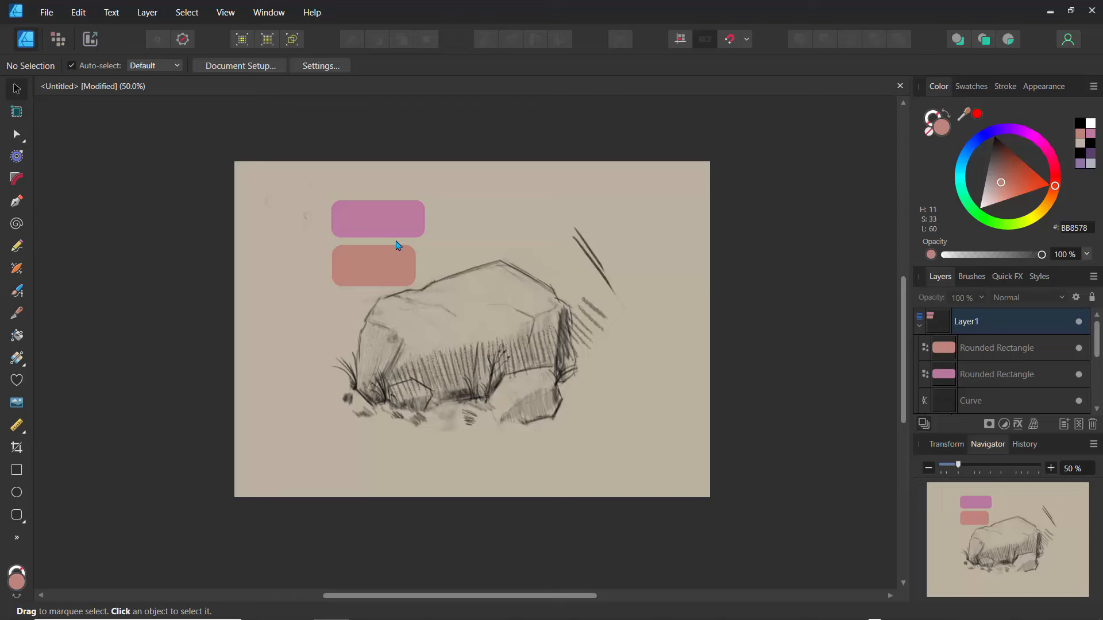
Reorder the pink rectangle above the salmon one and clip the salmon rectangle inside it.
click(946, 361)
click(948, 376)
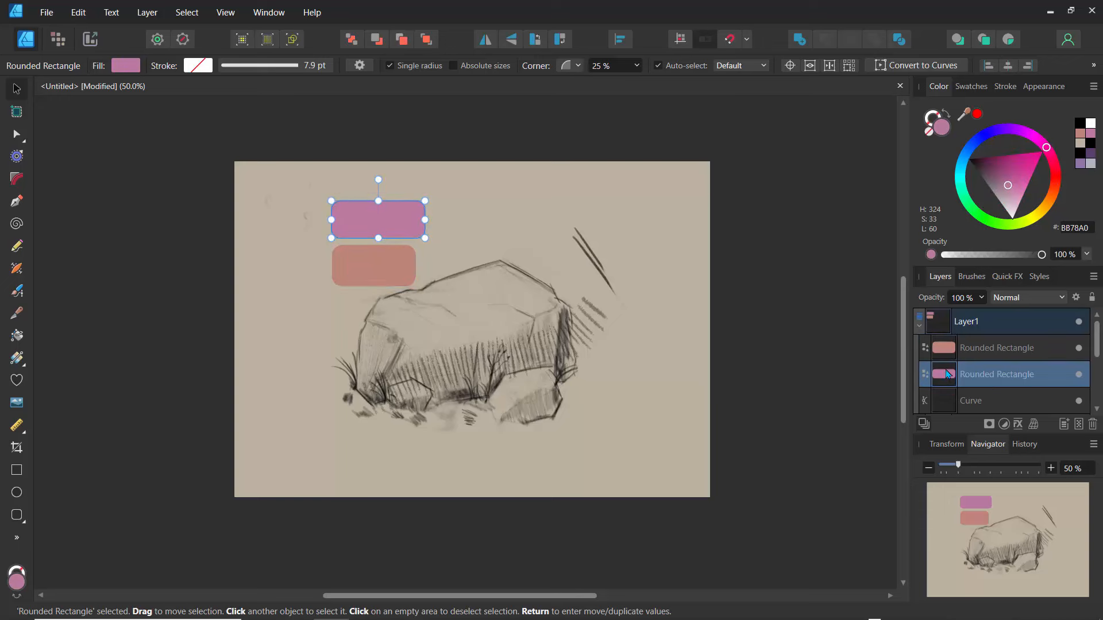
drag(952, 379, 950, 333)
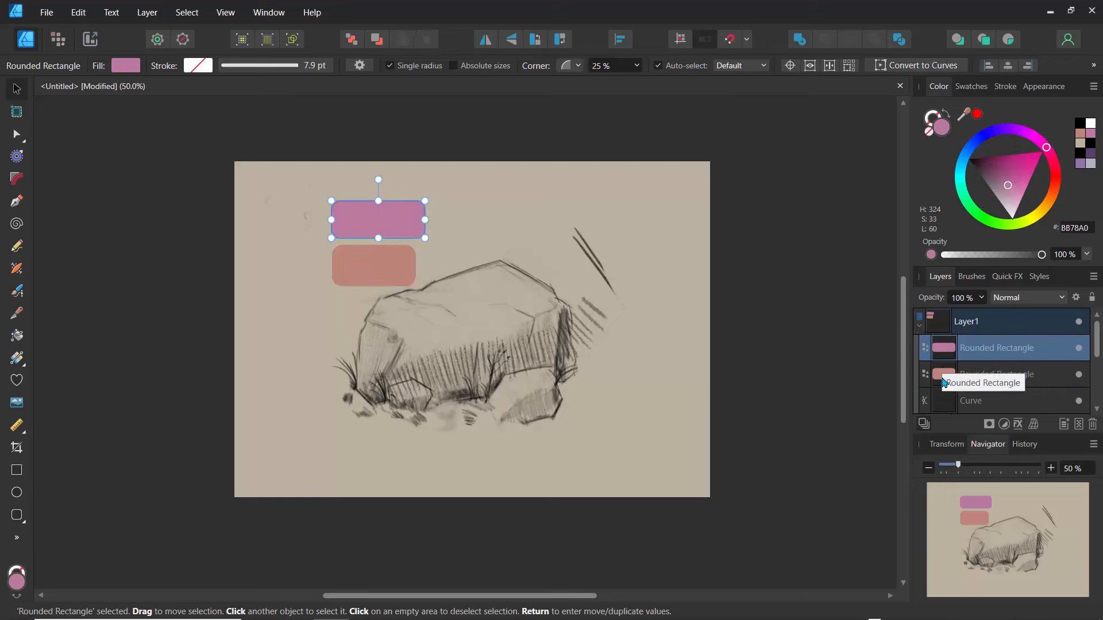
drag(941, 376, 995, 351)
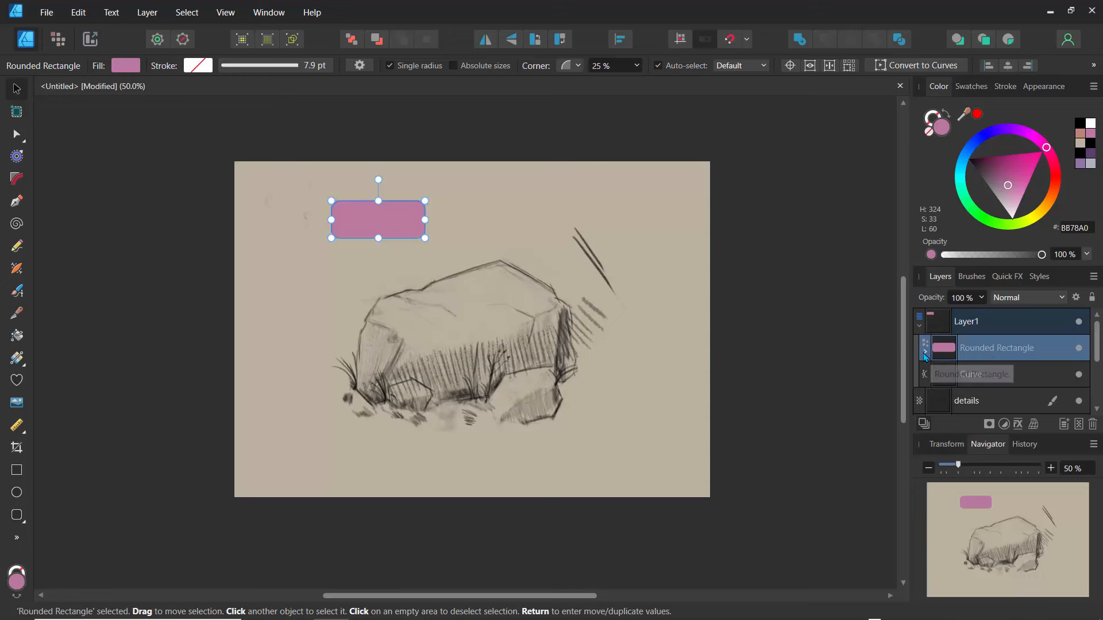
Select the clipped rectangle, recolour it to FFD9D0 and move it so it overlaps the pink rectangle.
click(925, 352)
click(950, 384)
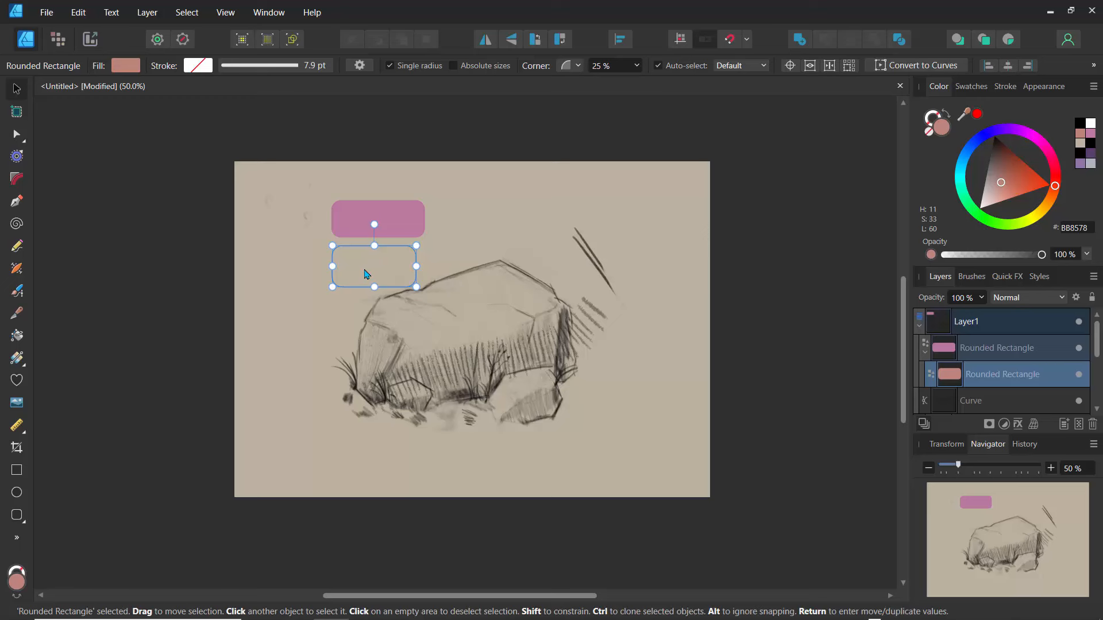
drag(366, 274, 385, 243)
drag(998, 154, 986, 256)
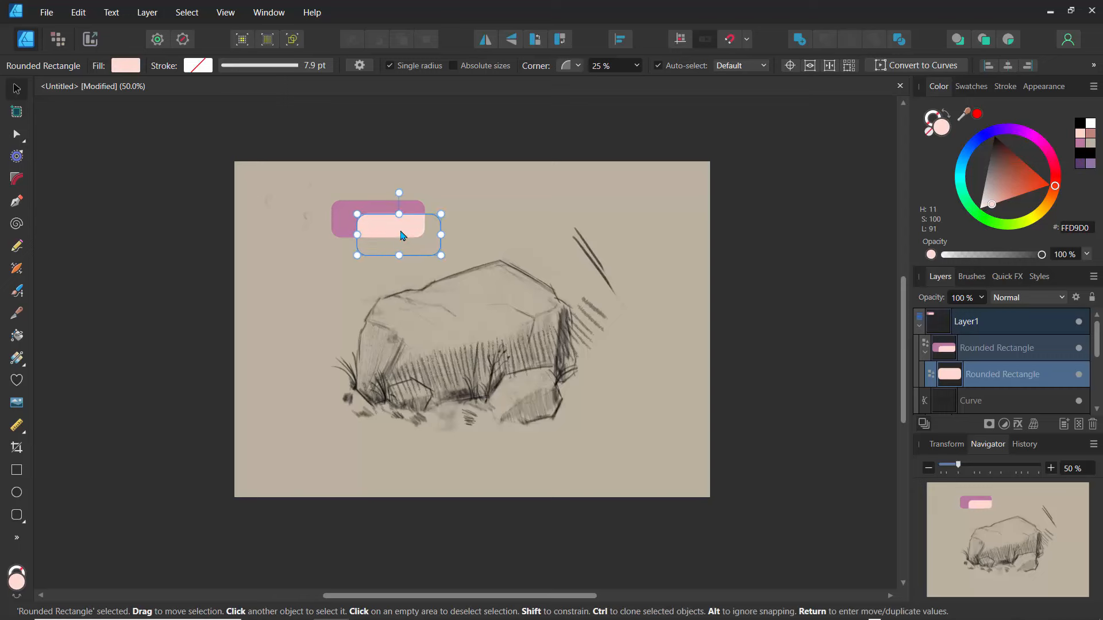
drag(405, 231, 381, 226)
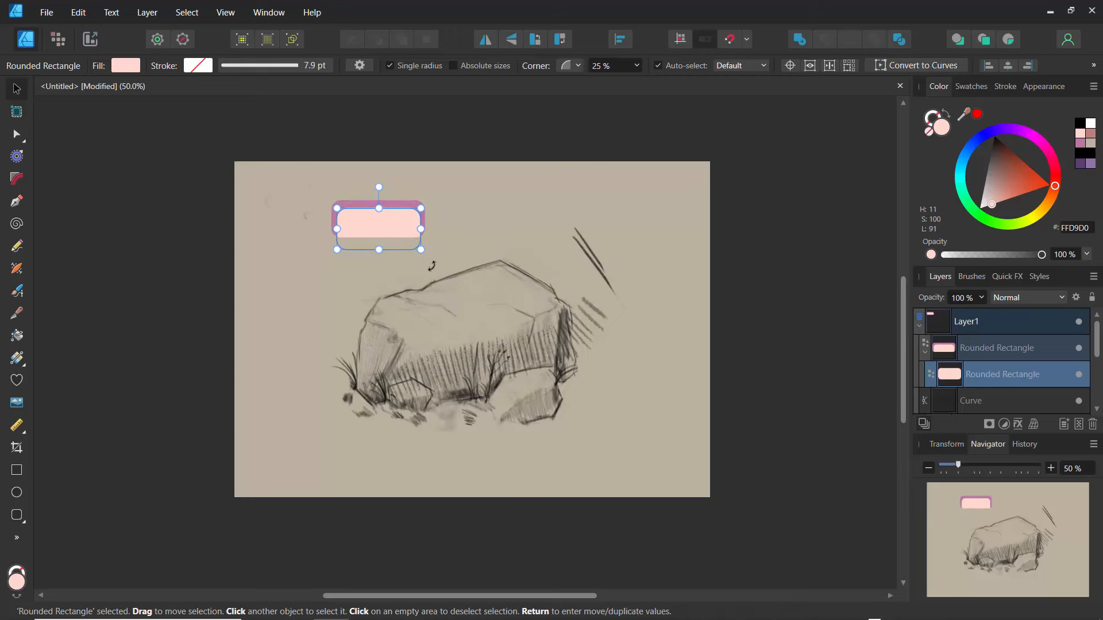
Reduce the clipped rectangle's height and shift it to the right end of the pink rectangle, then deselect it.
key(ctrl+1)
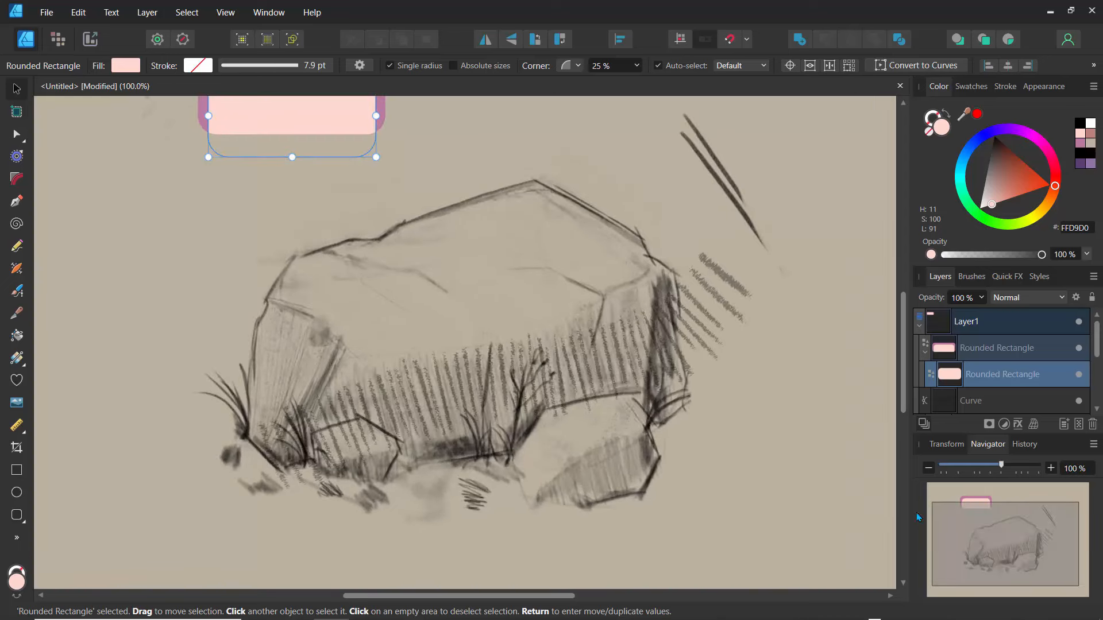
drag(983, 533, 963, 513)
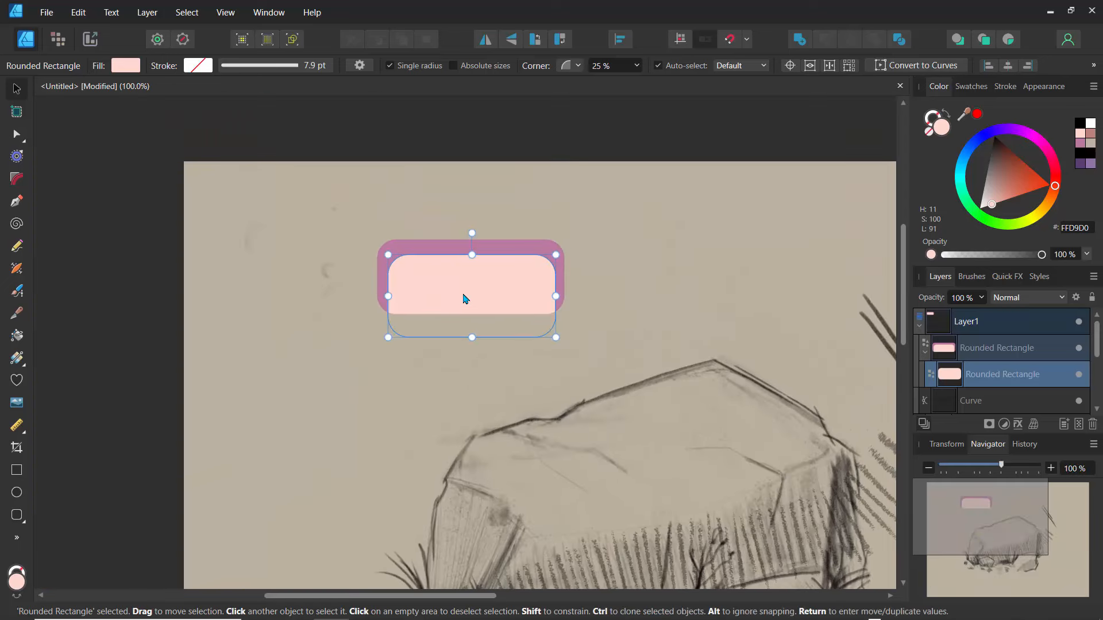
drag(463, 285, 593, 282)
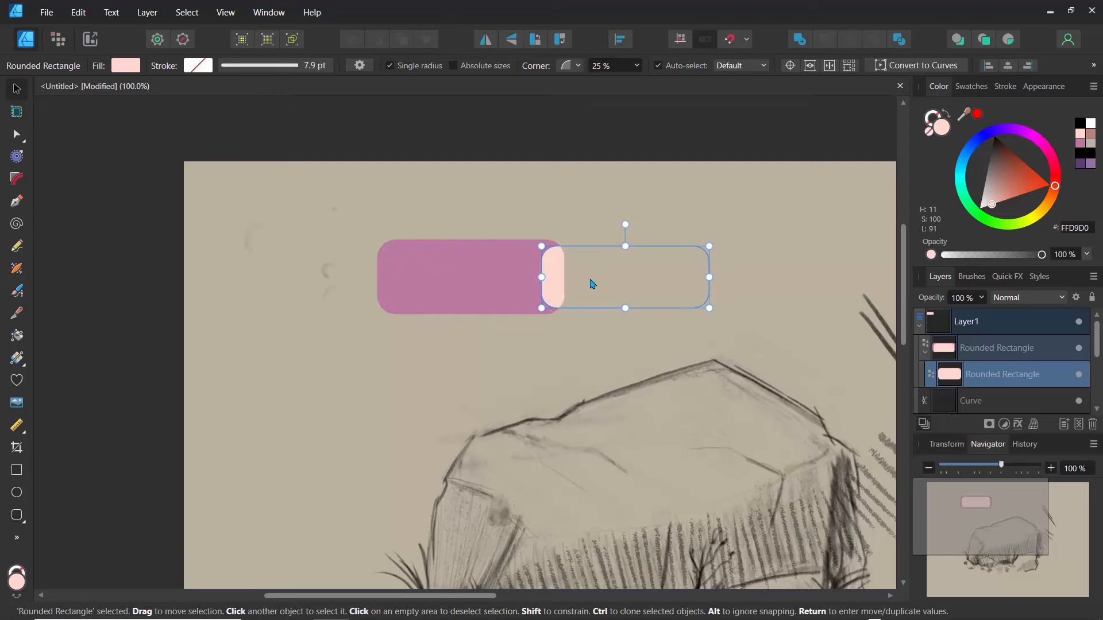
click(382, 222)
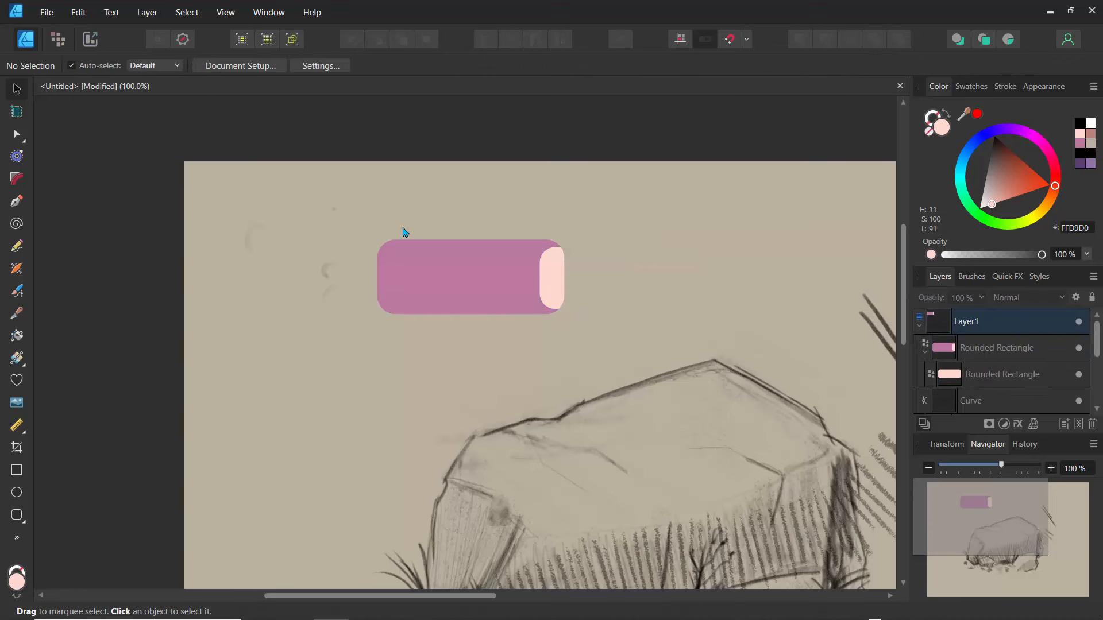
Duplicate the clipped light rectangle and apply the duplicate as a mask on the original.
click(954, 382)
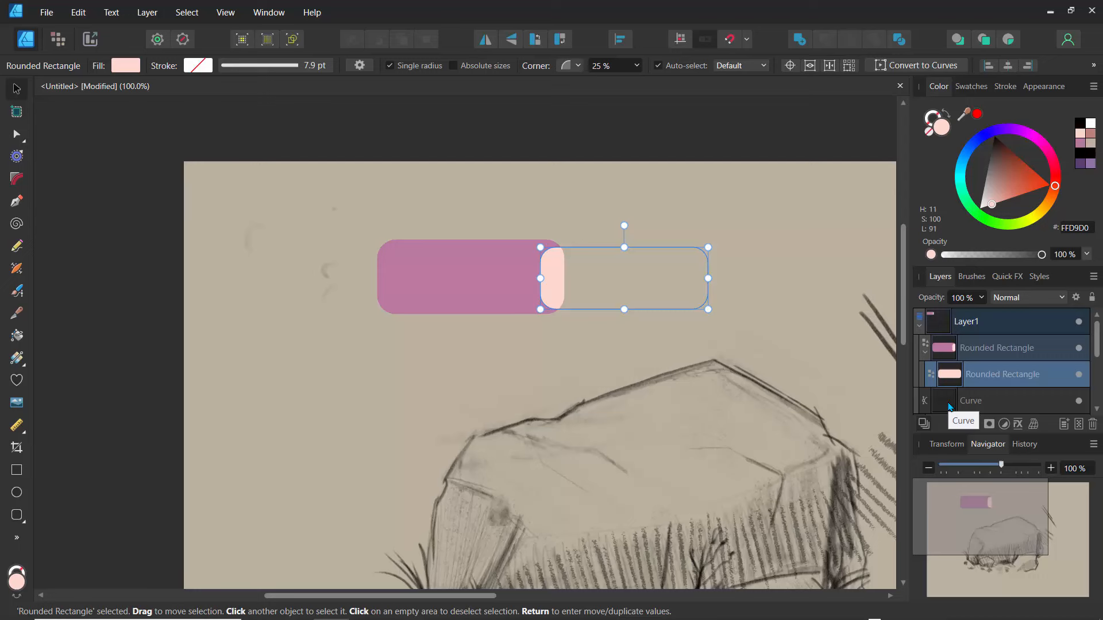
key(ctrl+j)
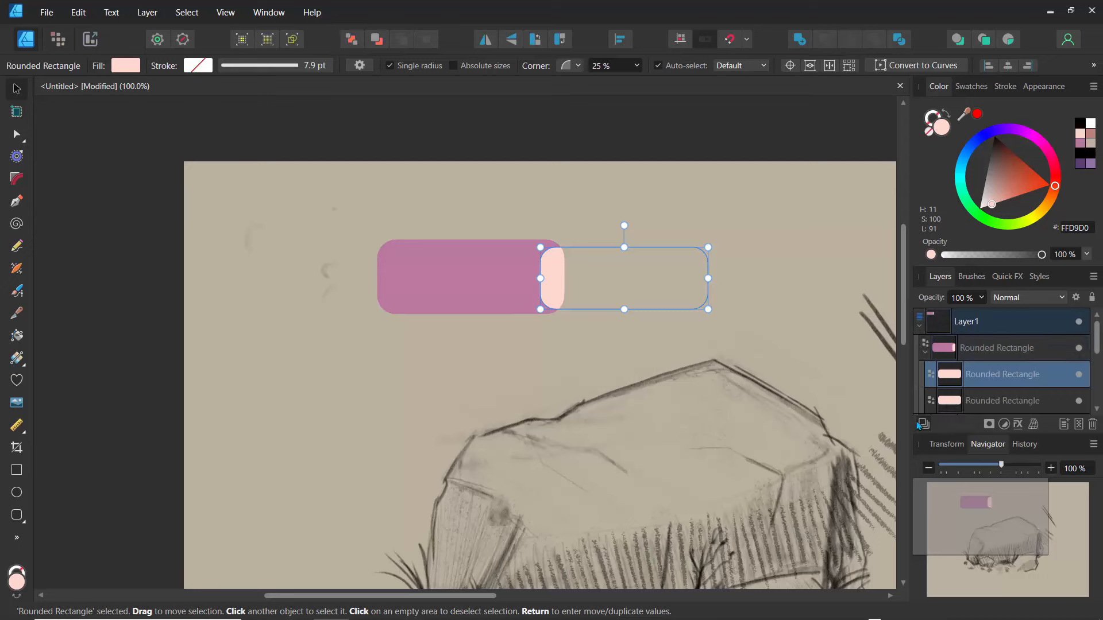
drag(949, 382, 951, 392)
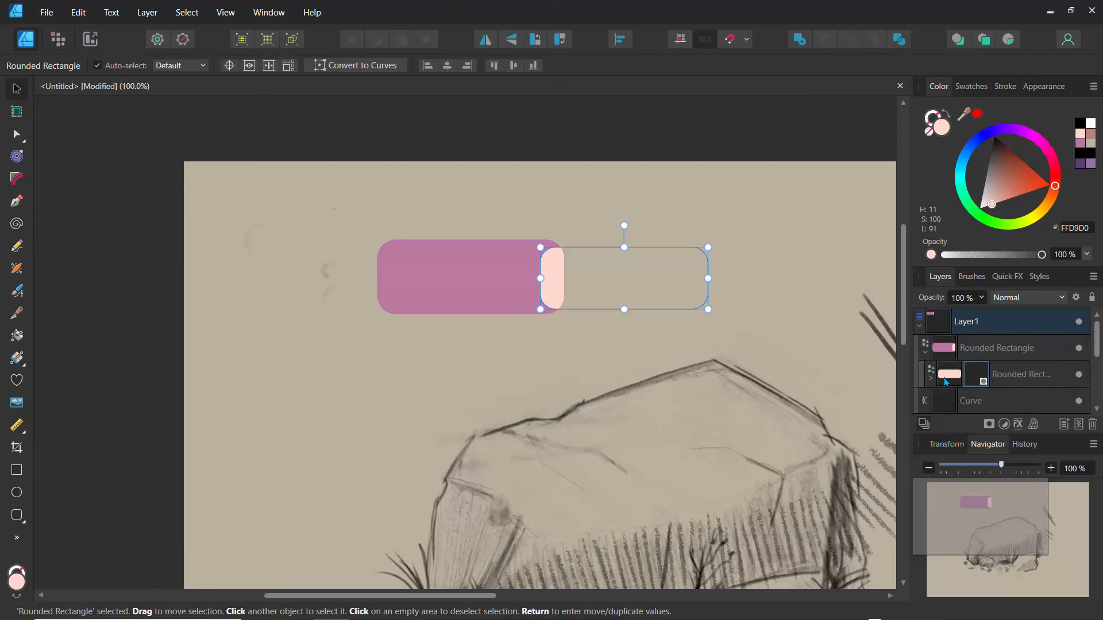
Undo the mask, then move the lower light rectangle over the pink rectangle's left end and increase its height.
key(ctrl+z)
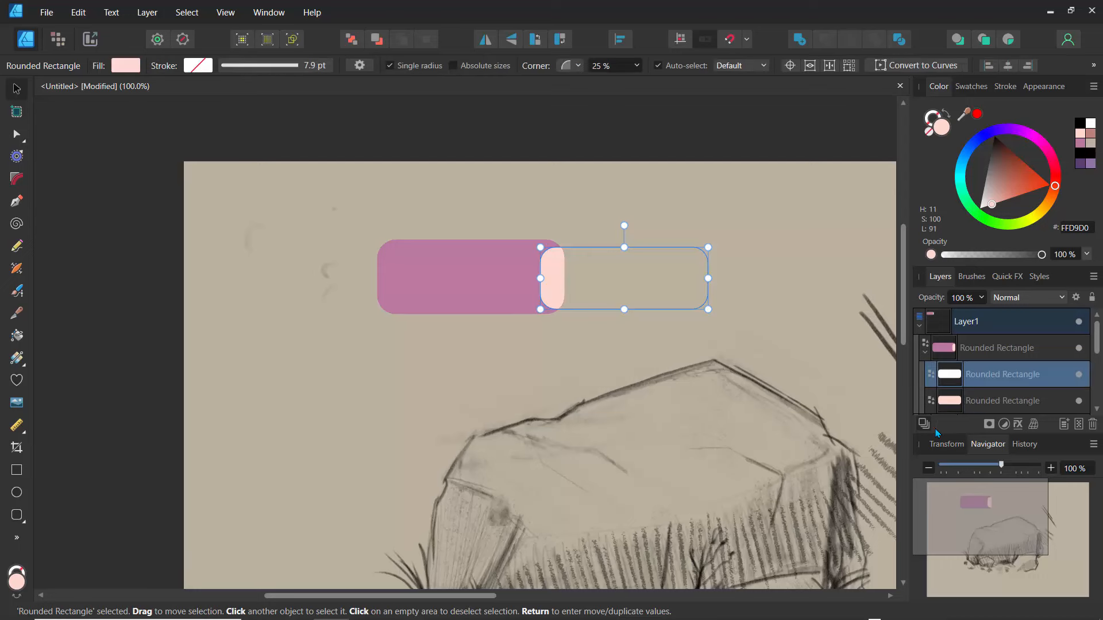
click(960, 402)
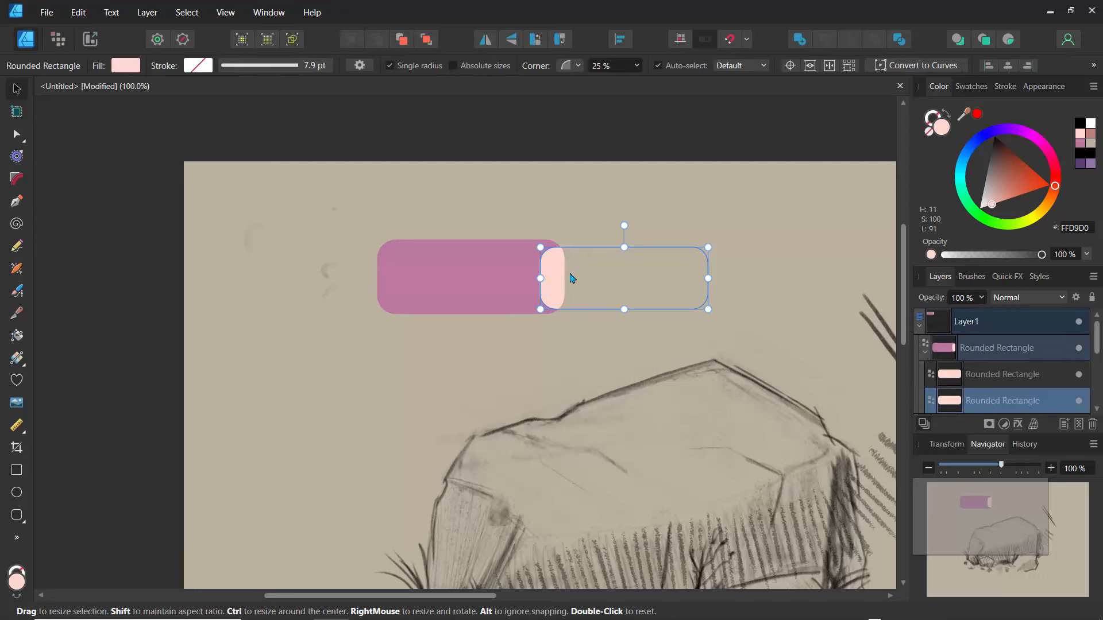
drag(562, 276, 283, 270)
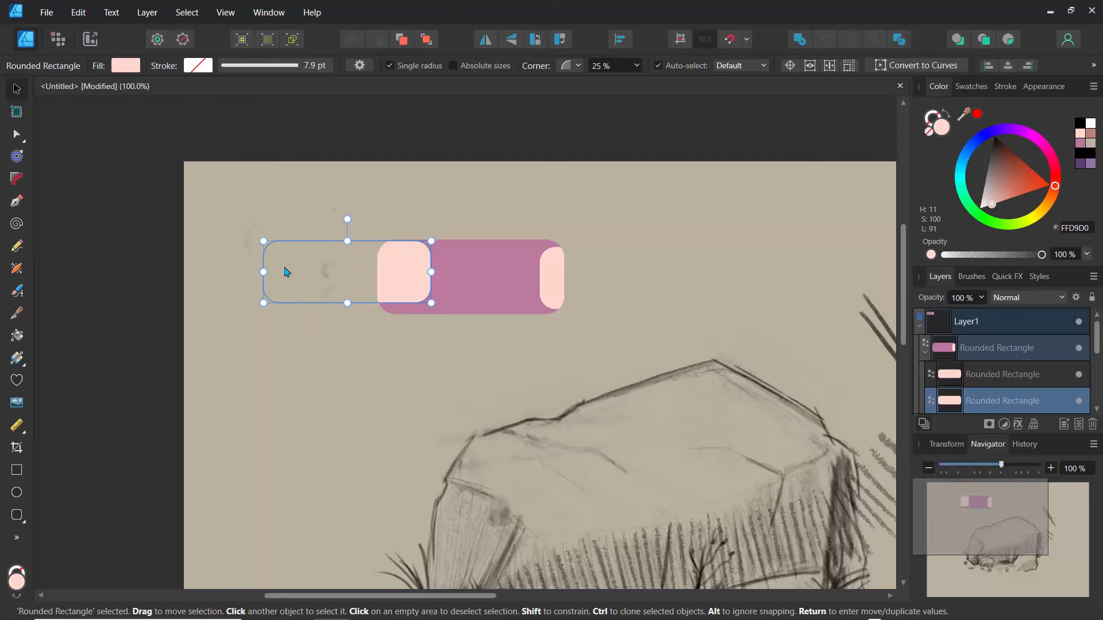
drag(342, 238, 341, 208)
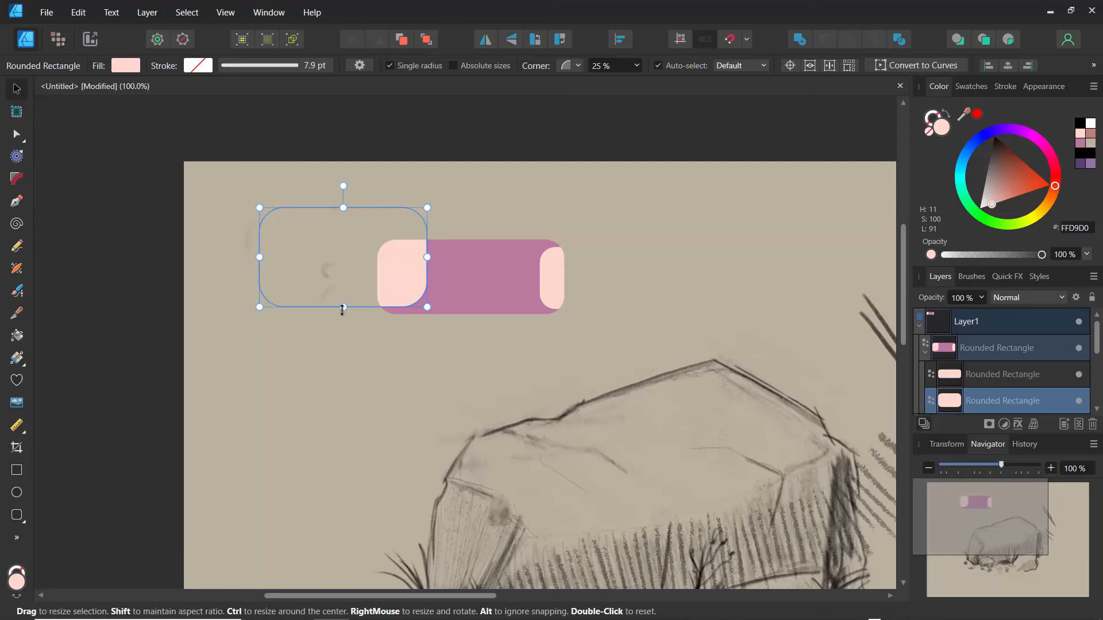
drag(343, 309, 343, 301)
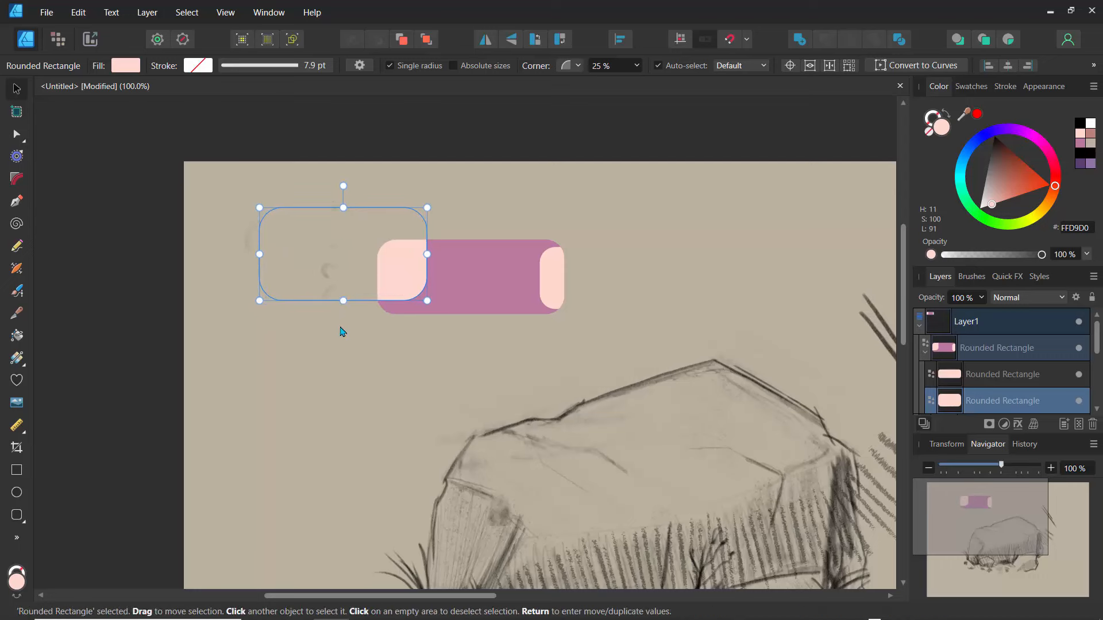
Recolour the enlarged clipped rectangle to blue 4927EE and deselect it.
drag(997, 184, 1000, 148)
click(992, 132)
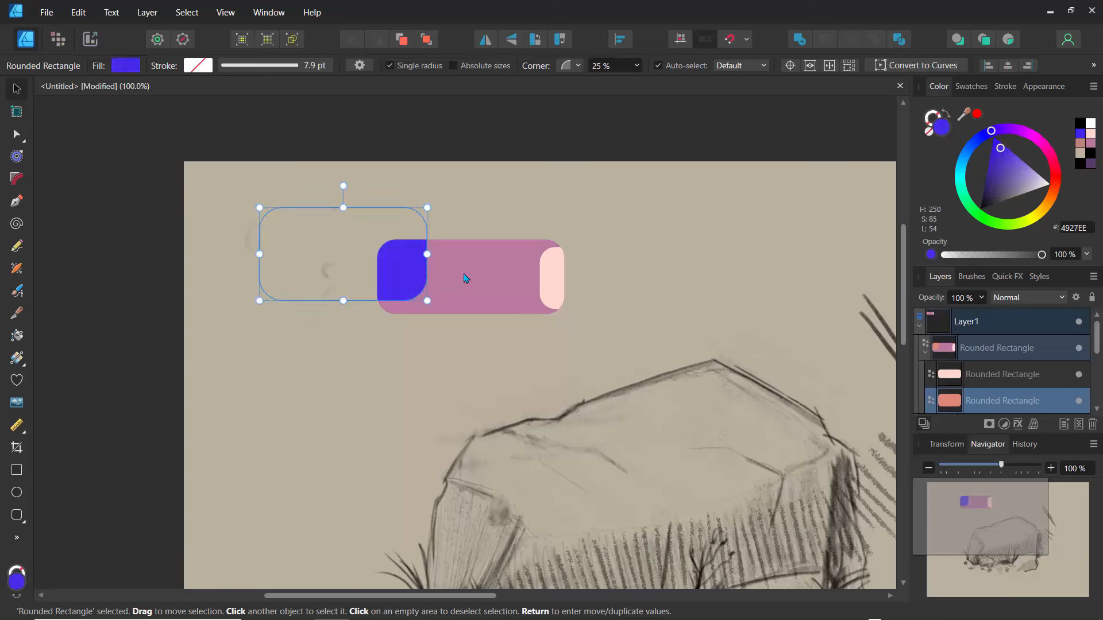
click(310, 351)
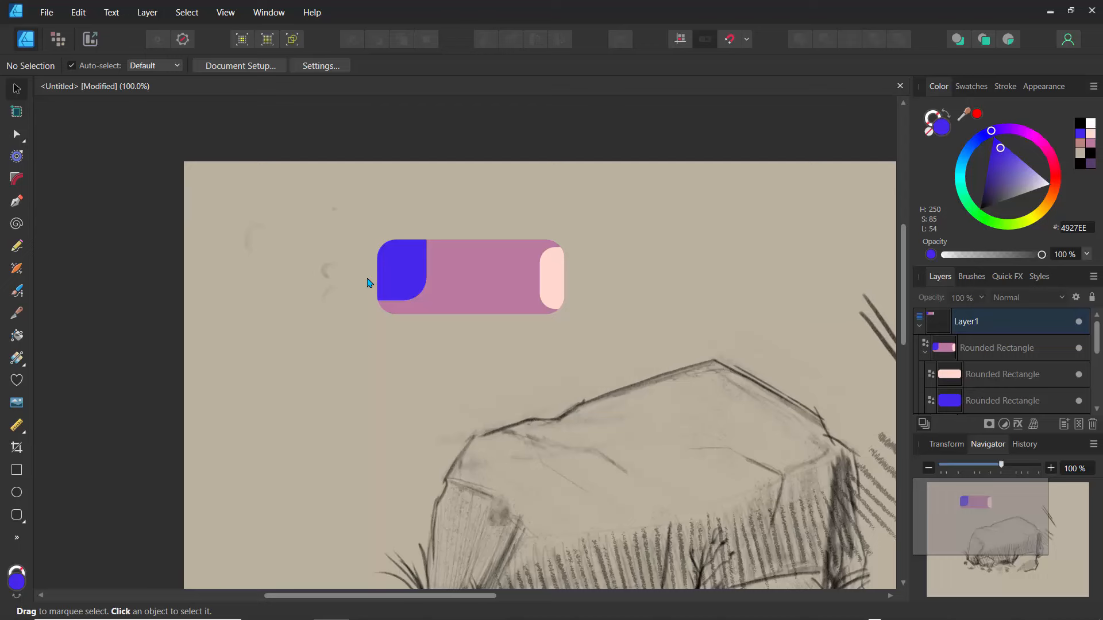
Collapse Layer1, add a blank mask layer to it and delete that mask again.
click(920, 327)
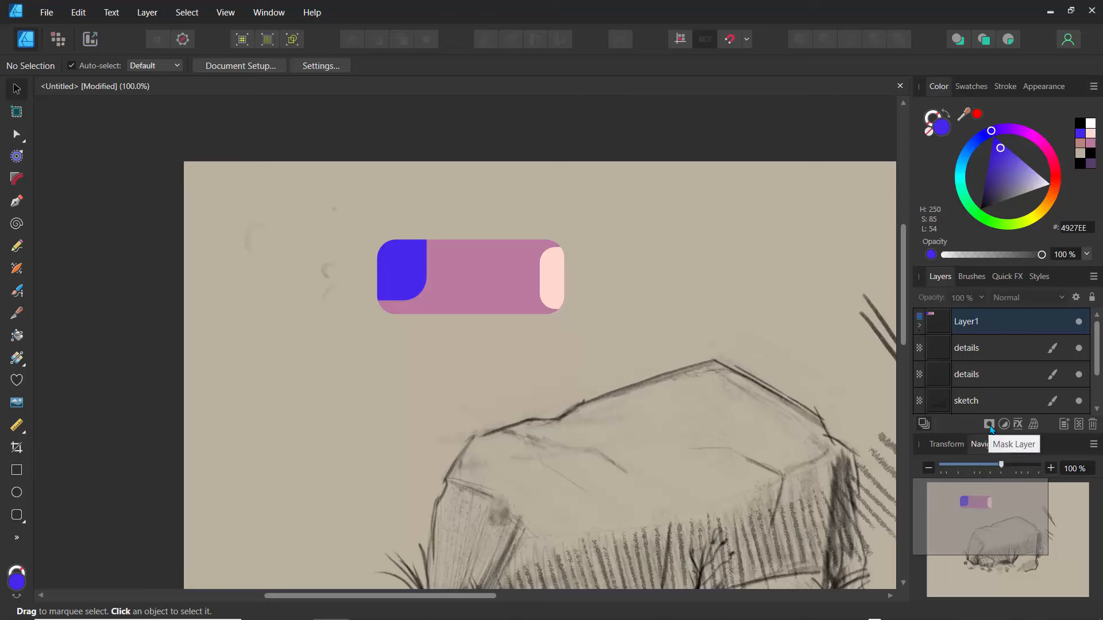
click(988, 425)
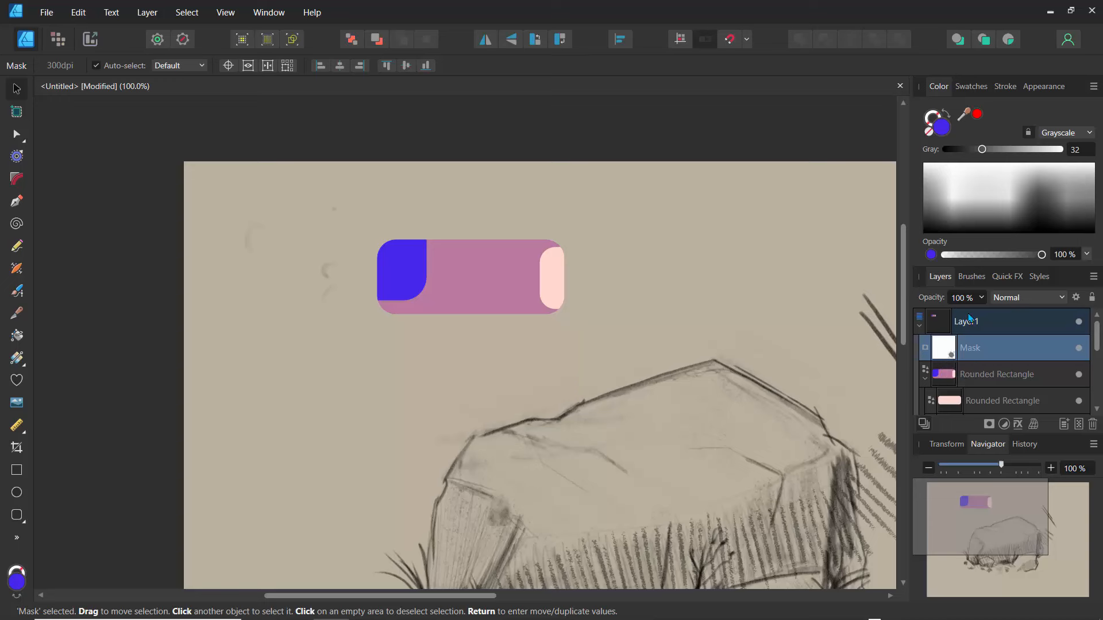
click(1092, 428)
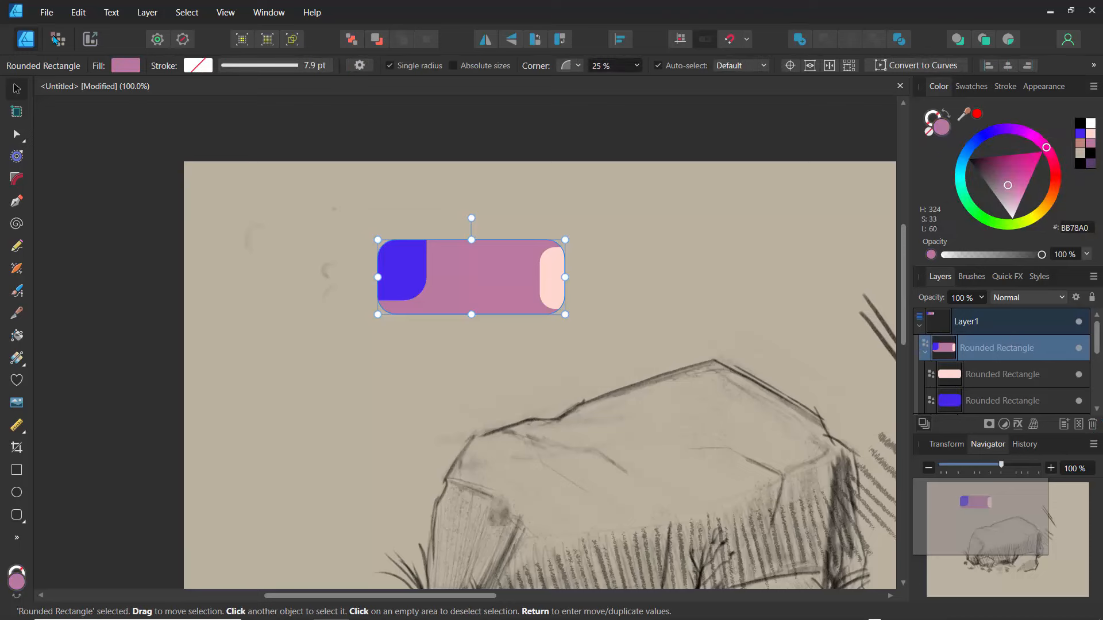
Switch to the Pixel persona and clear the selection.
click(57, 39)
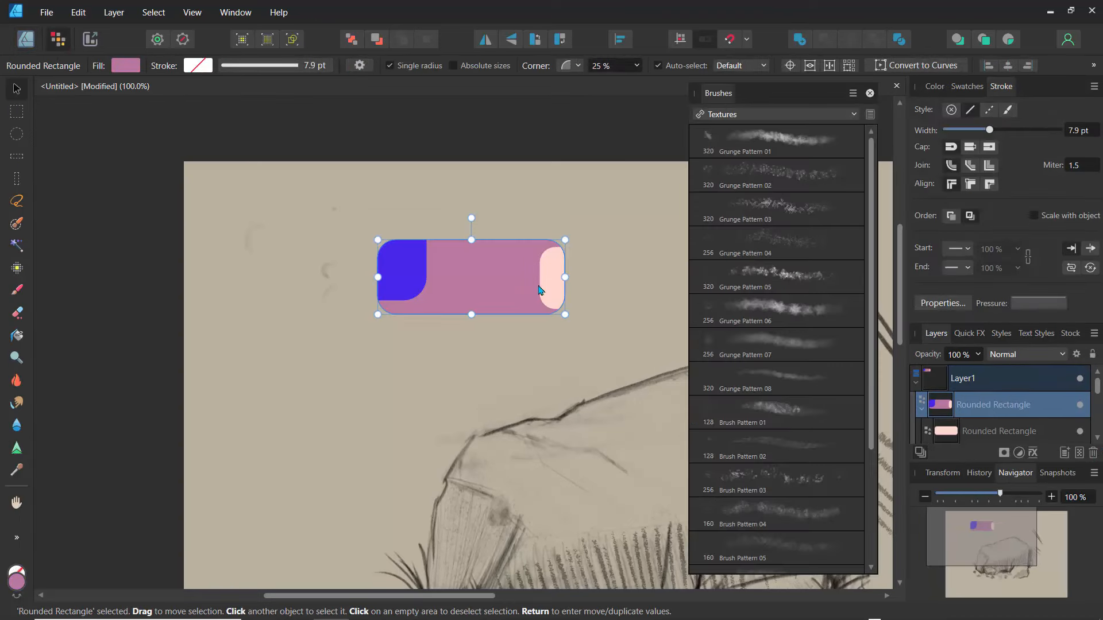
click(428, 377)
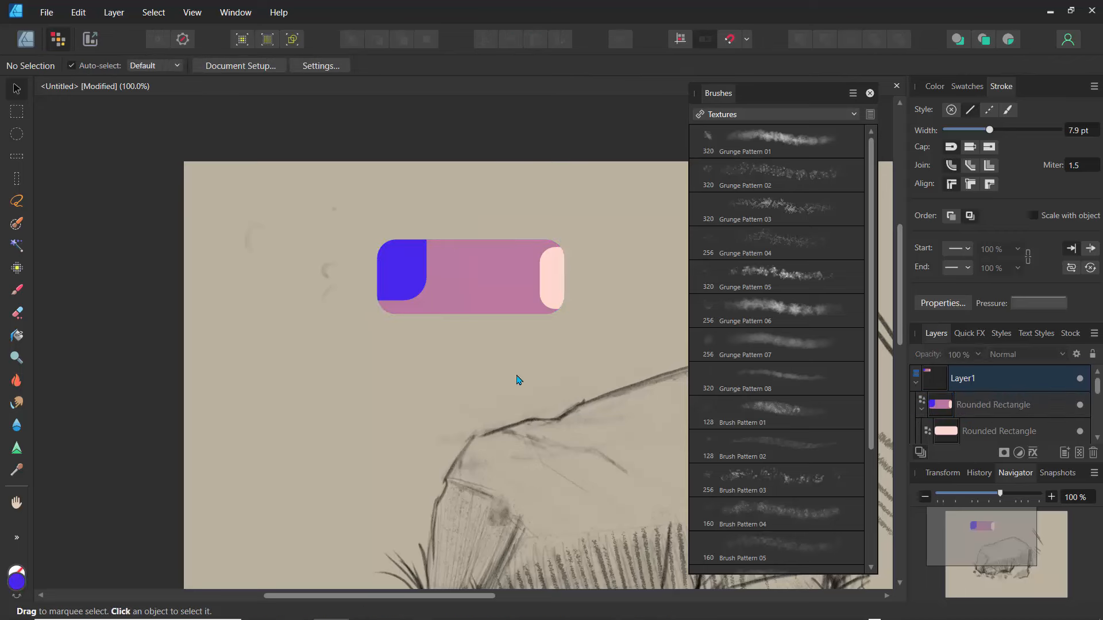
Add a pixel layer in Layer1, pick the Paint Brush, and add and remove a mask on the empty layer.
click(1079, 453)
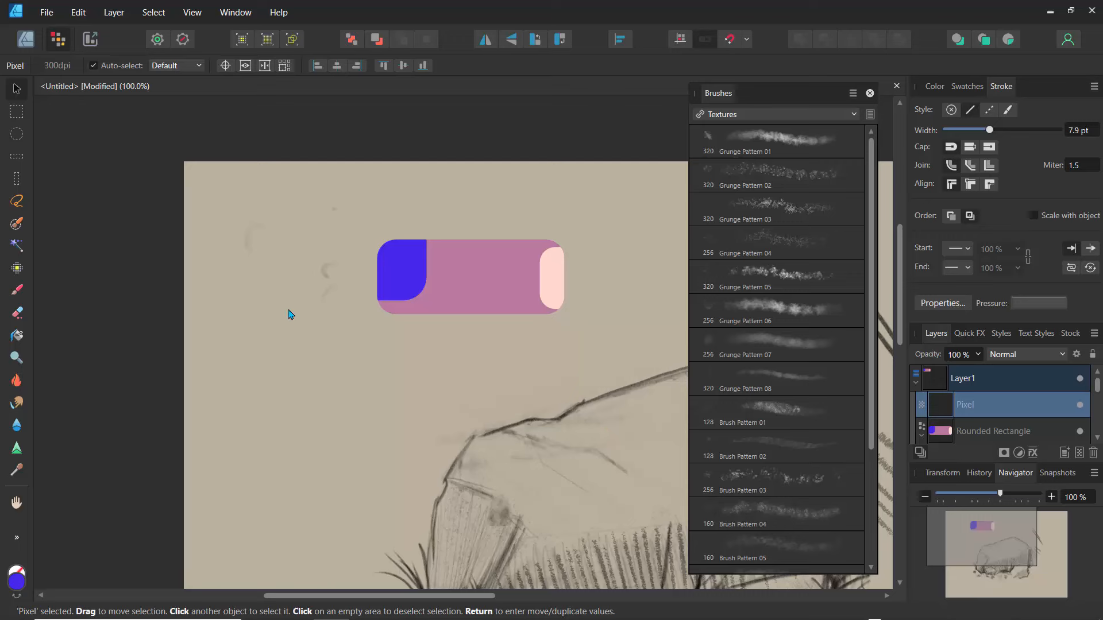
click(16, 291)
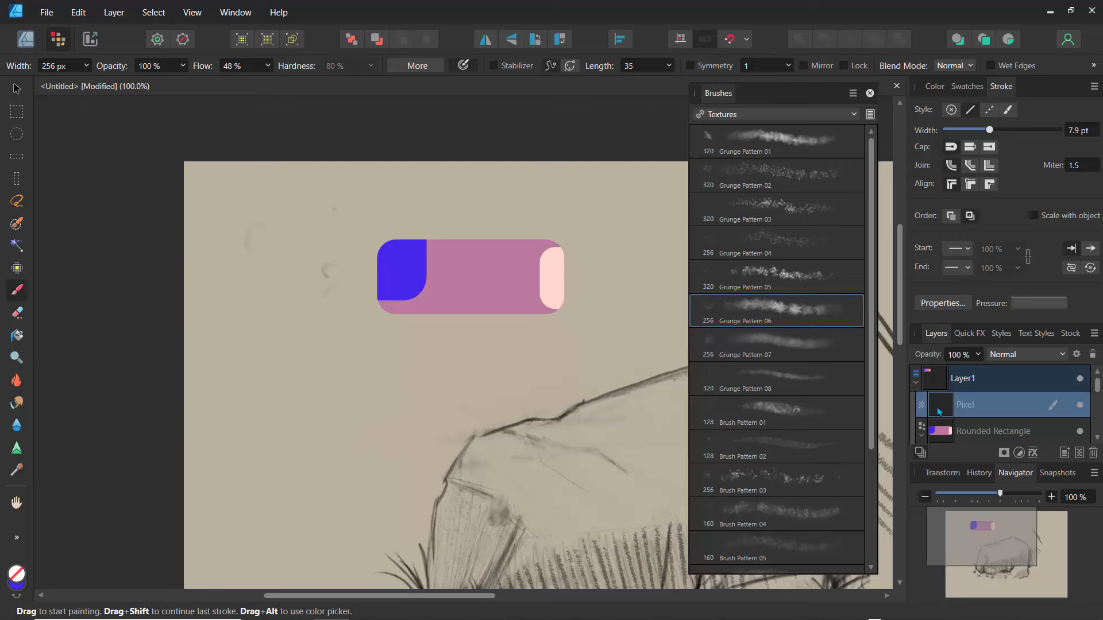
click(1005, 454)
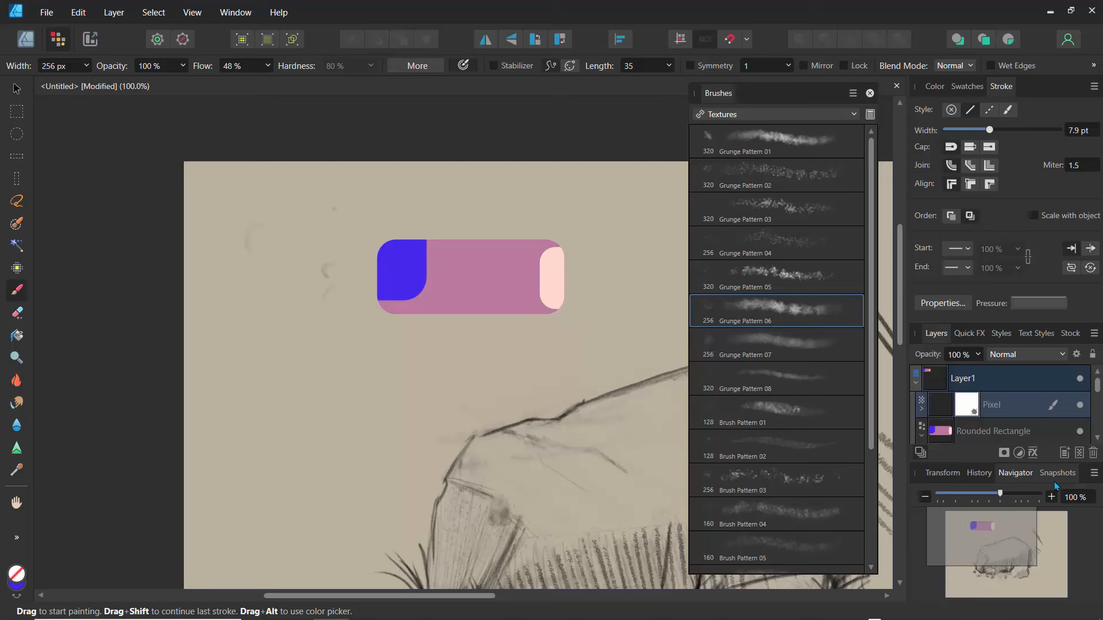
key(Delete)
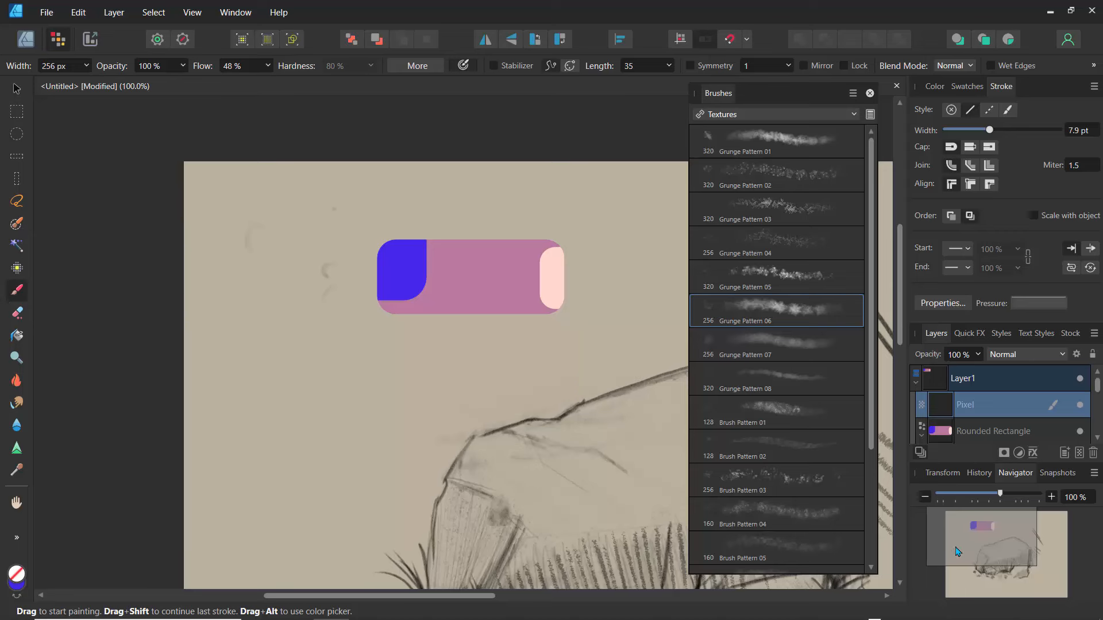
Paint a textured dark blob beside the pink rectangle with Grunge Pattern 06, using 141518 and then dark blue 233263.
click(935, 86)
mouse_move(1003, 172)
mouse_down()
mouse_move(999, 221)
mouse_move(998, 212)
mouse_up()
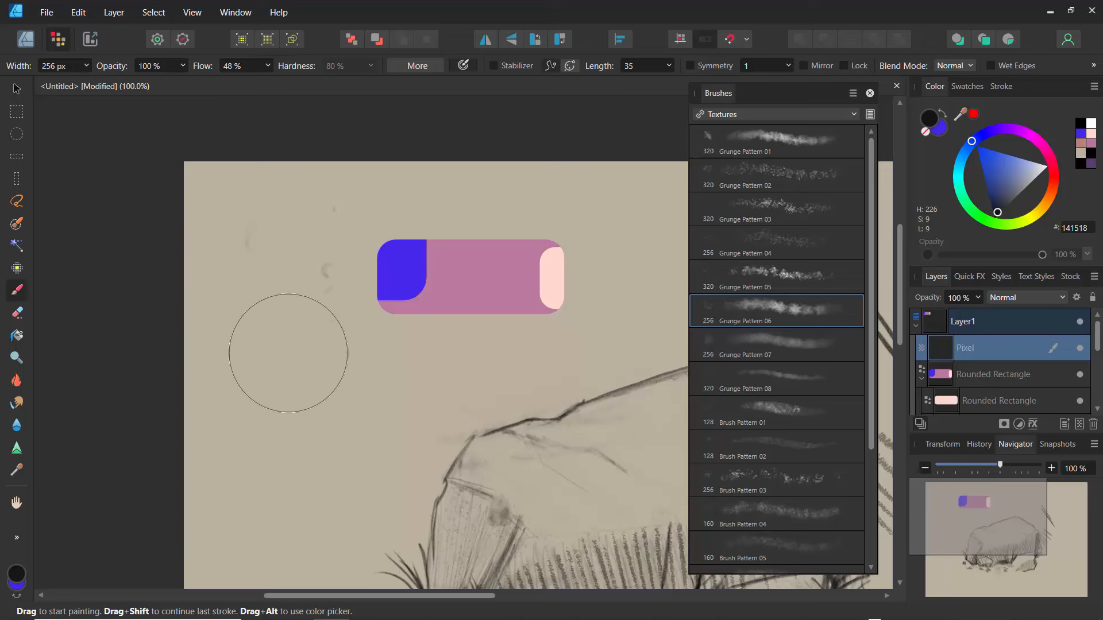
mouse_move(302, 347)
mouse_down()
mouse_move(333, 395)
mouse_move(324, 366)
mouse_move(338, 370)
mouse_move(307, 301)
mouse_move(306, 325)
mouse_move(330, 329)
mouse_move(315, 320)
mouse_move(294, 359)
mouse_move(340, 350)
mouse_move(321, 324)
mouse_move(305, 384)
mouse_move(326, 342)
mouse_move(351, 326)
mouse_move(387, 329)
mouse_move(378, 380)
mouse_move(390, 298)
mouse_move(400, 374)
mouse_move(357, 326)
mouse_move(382, 378)
mouse_move(359, 374)
mouse_move(368, 325)
mouse_move(343, 344)
mouse_move(335, 383)
mouse_move(347, 399)
mouse_move(321, 393)
mouse_move(317, 351)
mouse_move(341, 350)
mouse_up()
mouse_move(998, 211)
mouse_down()
mouse_move(1000, 179)
mouse_move(996, 192)
mouse_up()
mouse_move(339, 310)
mouse_down()
mouse_move(380, 318)
mouse_move(406, 352)
mouse_move(404, 386)
mouse_move(377, 417)
mouse_move(314, 433)
mouse_move(259, 355)
mouse_move(324, 287)
mouse_move(332, 296)
mouse_move(333, 283)
mouse_move(324, 330)
mouse_up()
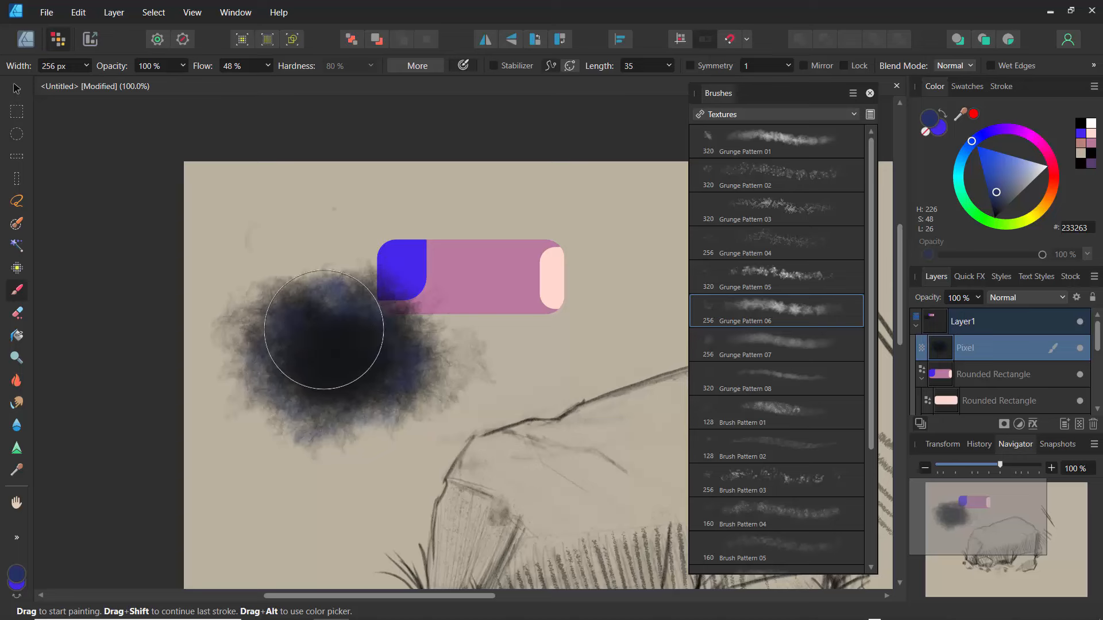
Add a mask to the painted pixel layer and alternate between selecting its painted content and its mask.
click(1004, 425)
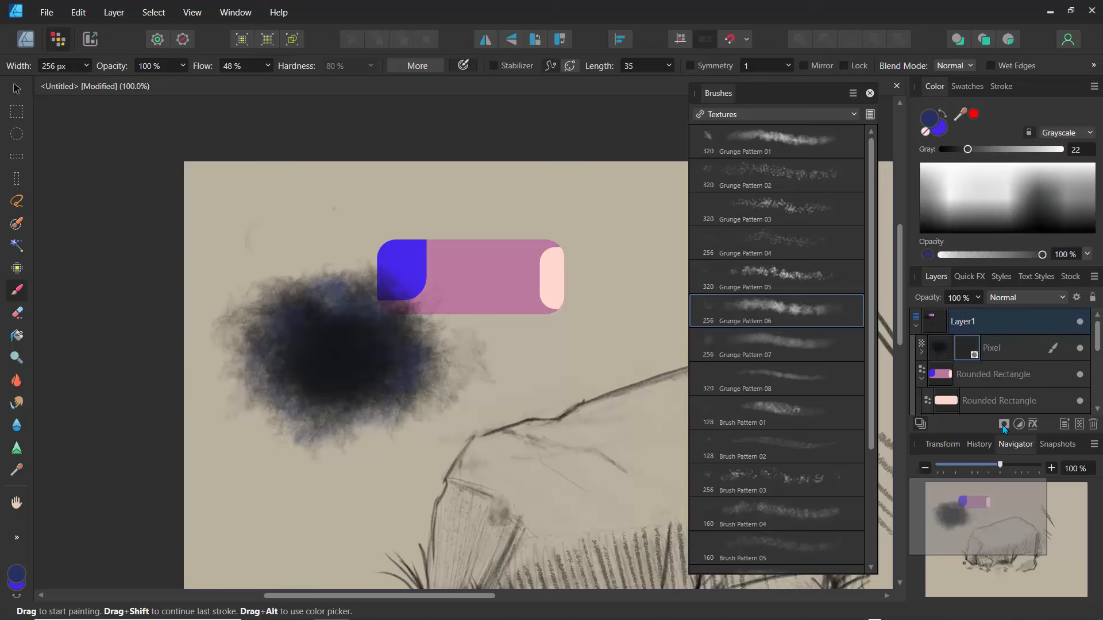
click(942, 350)
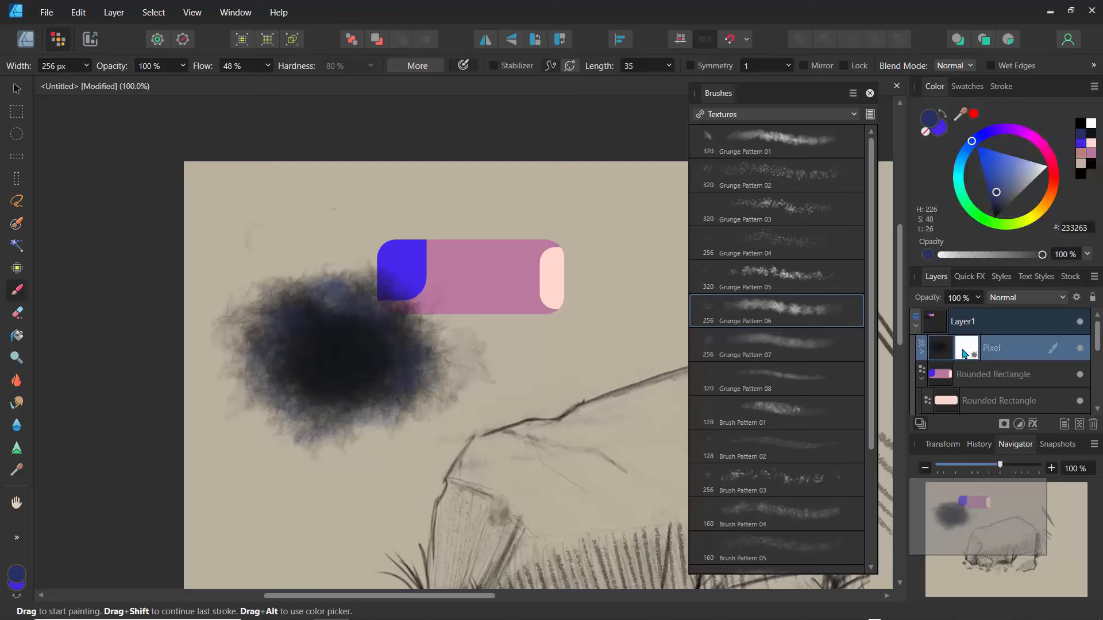
click(961, 355)
click(944, 353)
click(966, 356)
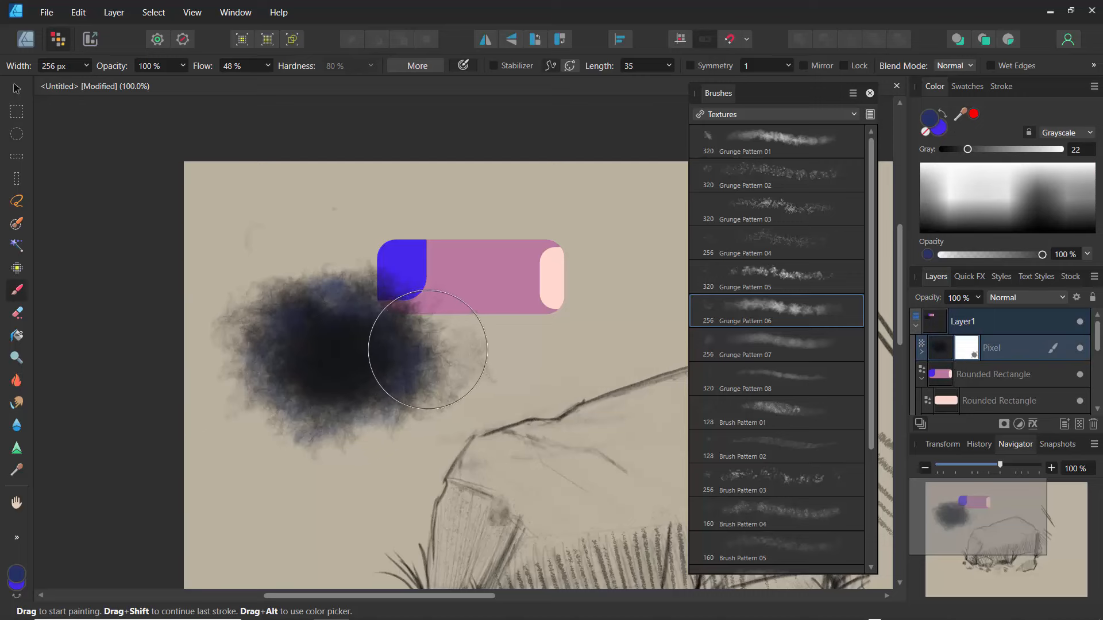
Select the pixel layer's content and paint a 233263 stroke curving above and around the pink rectangle's right side.
click(940, 348)
mouse_move(431, 179)
mouse_down()
mouse_move(484, 181)
mouse_move(552, 210)
mouse_move(593, 266)
mouse_move(505, 367)
mouse_up()
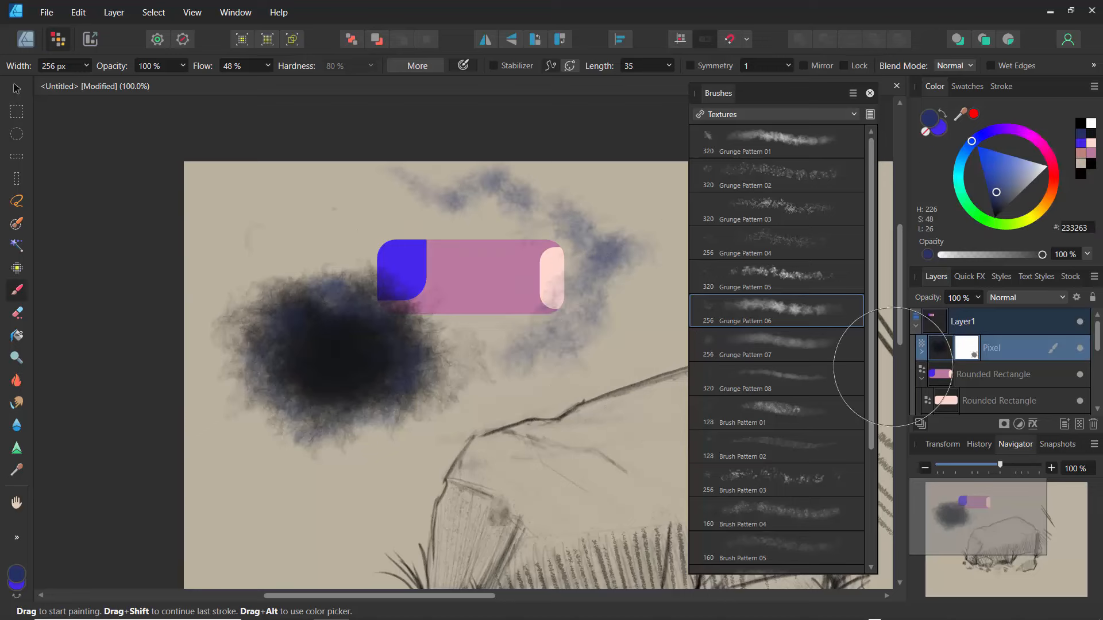
Paint dark tones on the pixel layer's mask to hide part of the blob, then paint white to restore it.
click(966, 351)
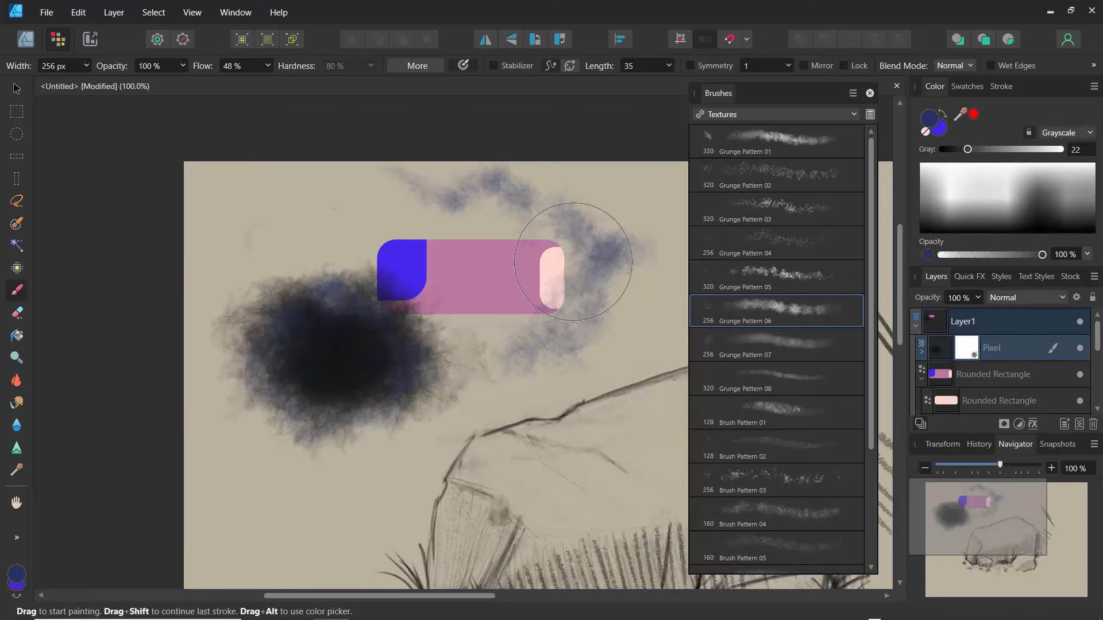
mouse_move(345, 362)
mouse_down()
mouse_move(341, 340)
mouse_move(320, 331)
mouse_move(333, 335)
mouse_move(330, 359)
mouse_move(299, 279)
mouse_move(355, 334)
mouse_move(342, 293)
mouse_move(357, 284)
mouse_move(349, 258)
mouse_move(336, 275)
mouse_move(308, 252)
mouse_move(209, 261)
mouse_move(263, 297)
mouse_move(299, 255)
mouse_move(283, 320)
mouse_move(293, 272)
mouse_move(345, 272)
mouse_move(360, 246)
mouse_move(387, 259)
mouse_move(337, 278)
mouse_move(364, 240)
mouse_move(285, 243)
mouse_move(251, 288)
mouse_move(248, 330)
mouse_move(236, 272)
mouse_move(241, 360)
mouse_move(216, 270)
mouse_move(237, 319)
mouse_move(228, 344)
mouse_move(212, 283)
mouse_move(342, 272)
mouse_move(356, 298)
mouse_move(370, 273)
mouse_move(407, 298)
mouse_move(394, 317)
mouse_move(451, 318)
mouse_move(451, 375)
mouse_move(369, 432)
mouse_up()
key(d)
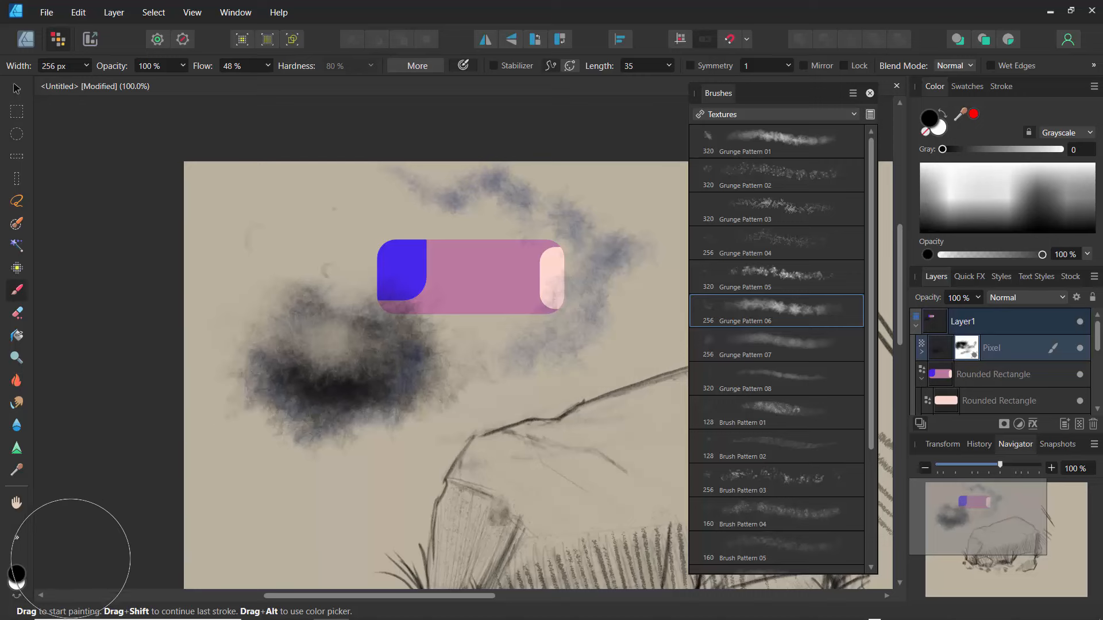
key(x)
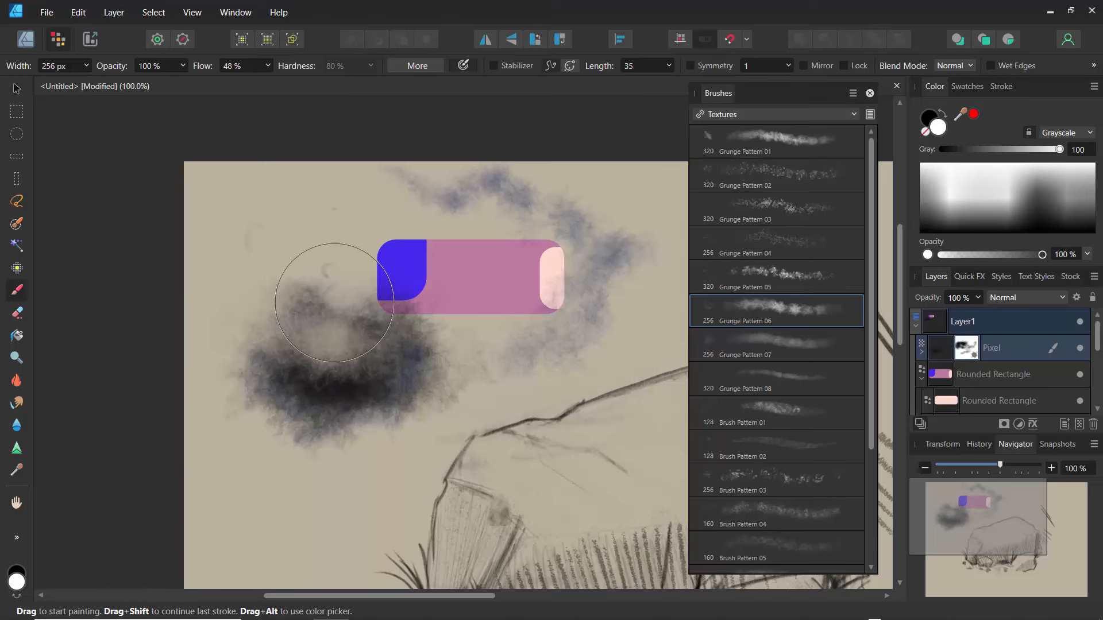
mouse_move(320, 364)
mouse_down()
mouse_move(336, 339)
mouse_move(349, 275)
mouse_move(313, 290)
mouse_move(330, 362)
mouse_move(281, 303)
mouse_move(367, 288)
mouse_move(332, 377)
mouse_move(347, 391)
mouse_move(396, 394)
mouse_move(259, 420)
mouse_move(250, 400)
mouse_up()
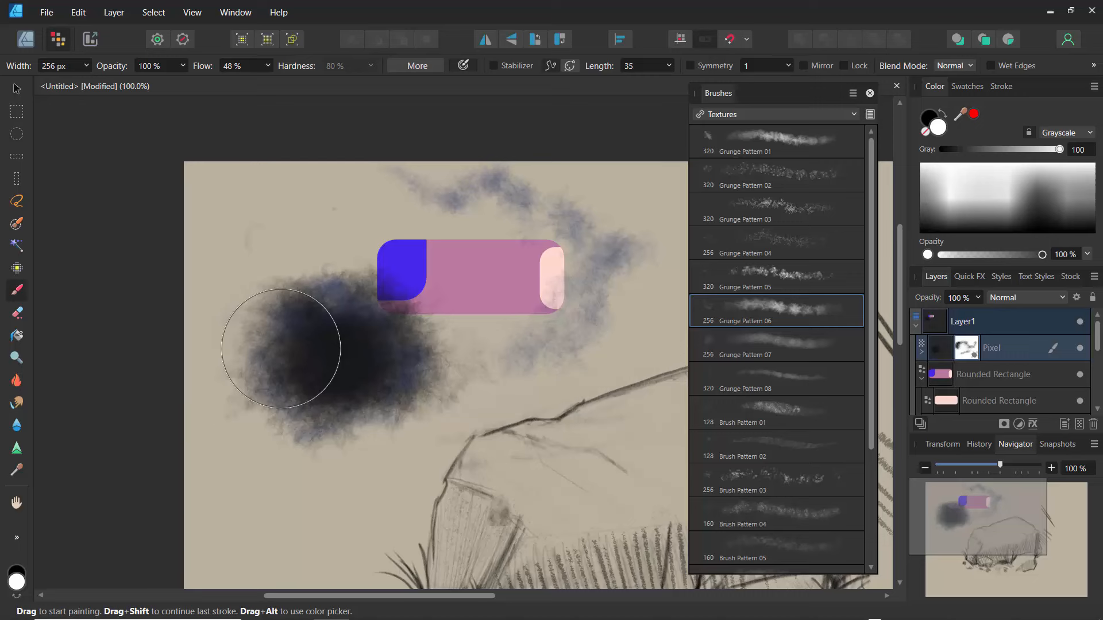
Delete the mask and the painted pixel layer.
click(1093, 425)
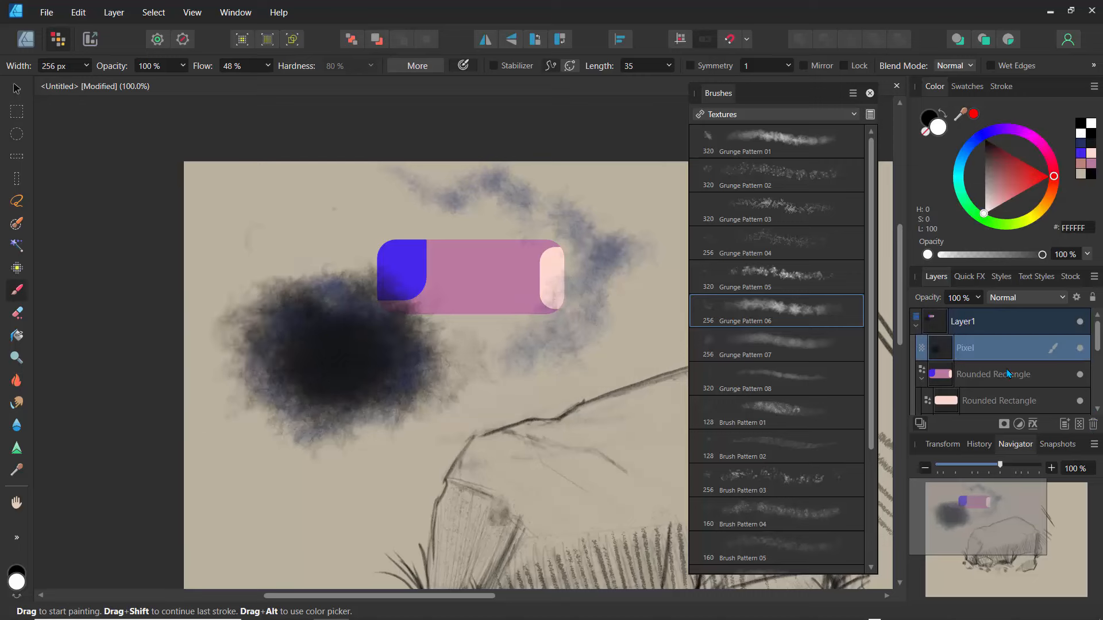
click(1093, 425)
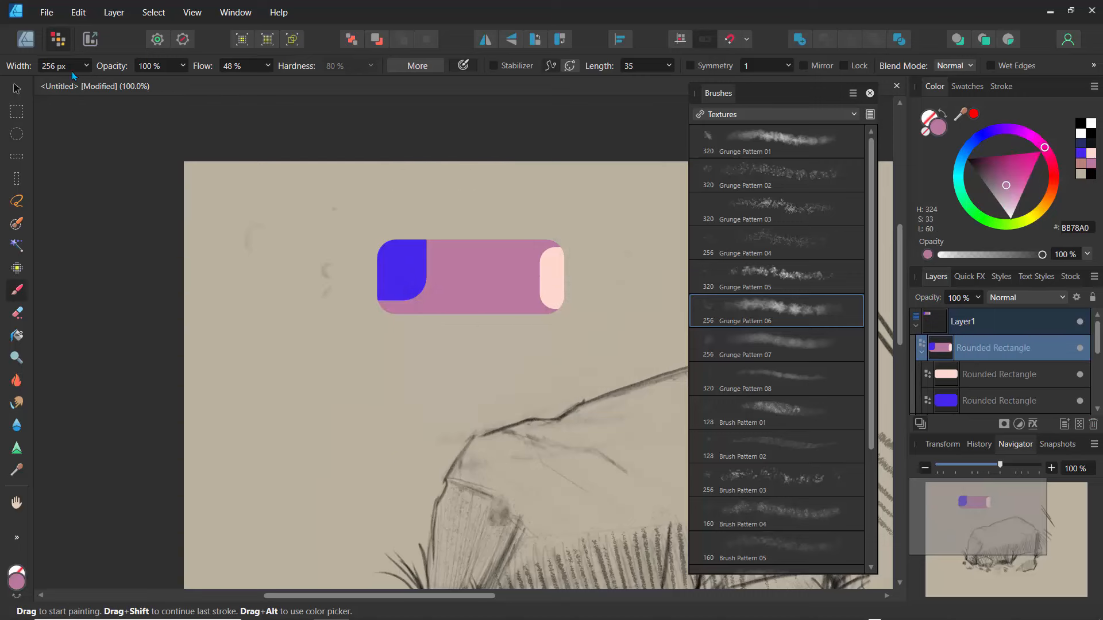
Collapse Layer1 and hide it together with both details layers and the sketch layer.
mouse_move(976, 521)
mouse_down()
mouse_move(963, 519)
mouse_move(992, 550)
mouse_move(1019, 545)
mouse_up()
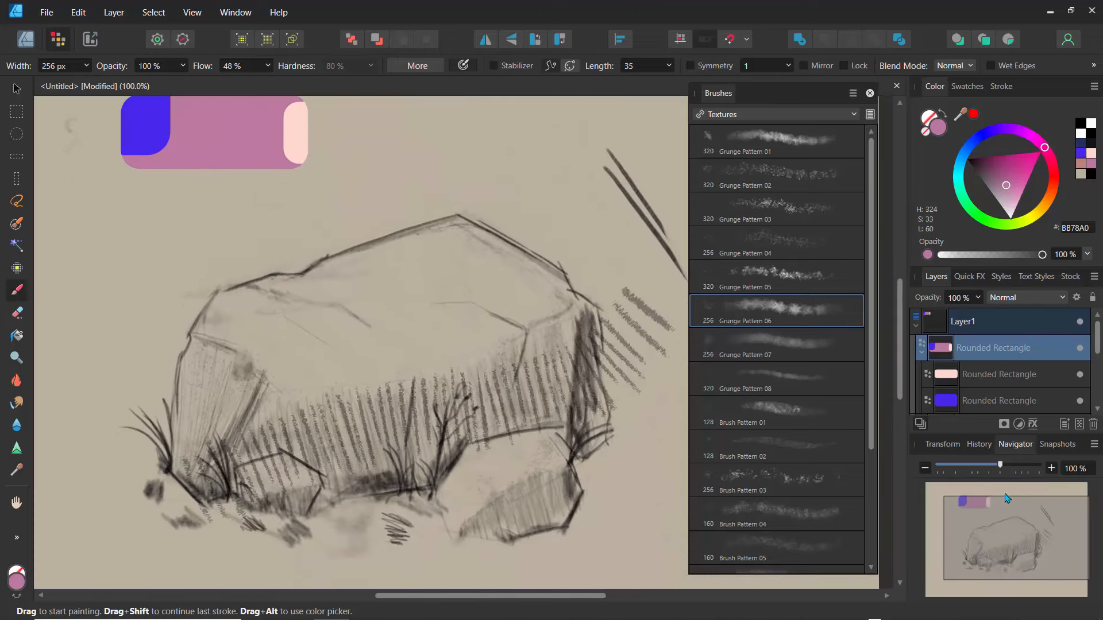
click(916, 328)
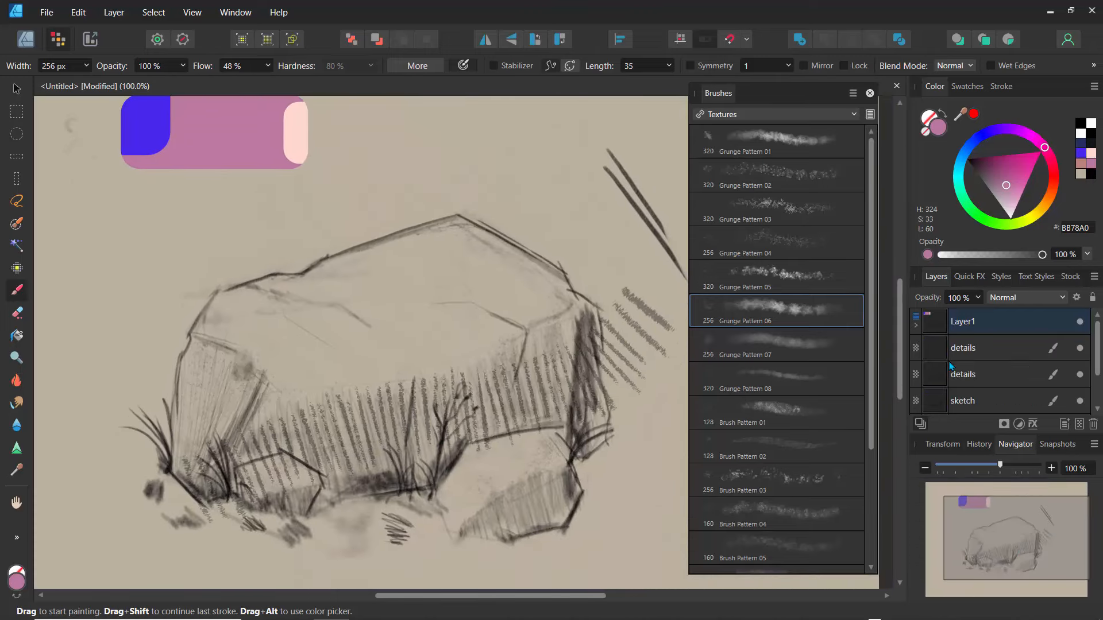
mouse_move(1098, 367)
mouse_down()
mouse_move(1097, 392)
mouse_move(1098, 373)
mouse_up()
click(1080, 322)
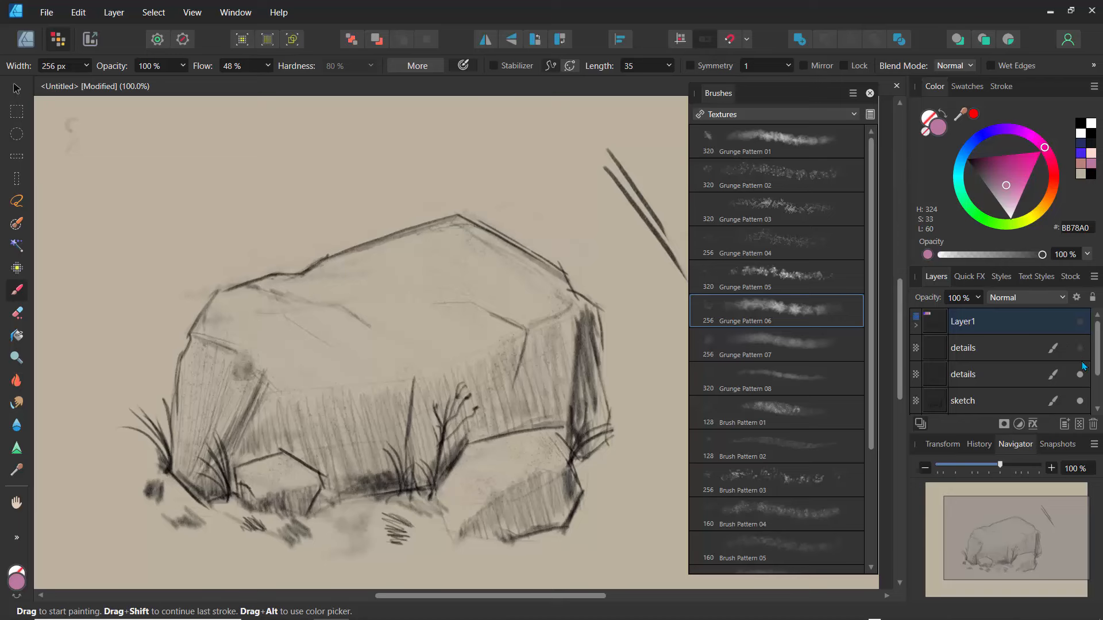
click(1080, 375)
click(1080, 400)
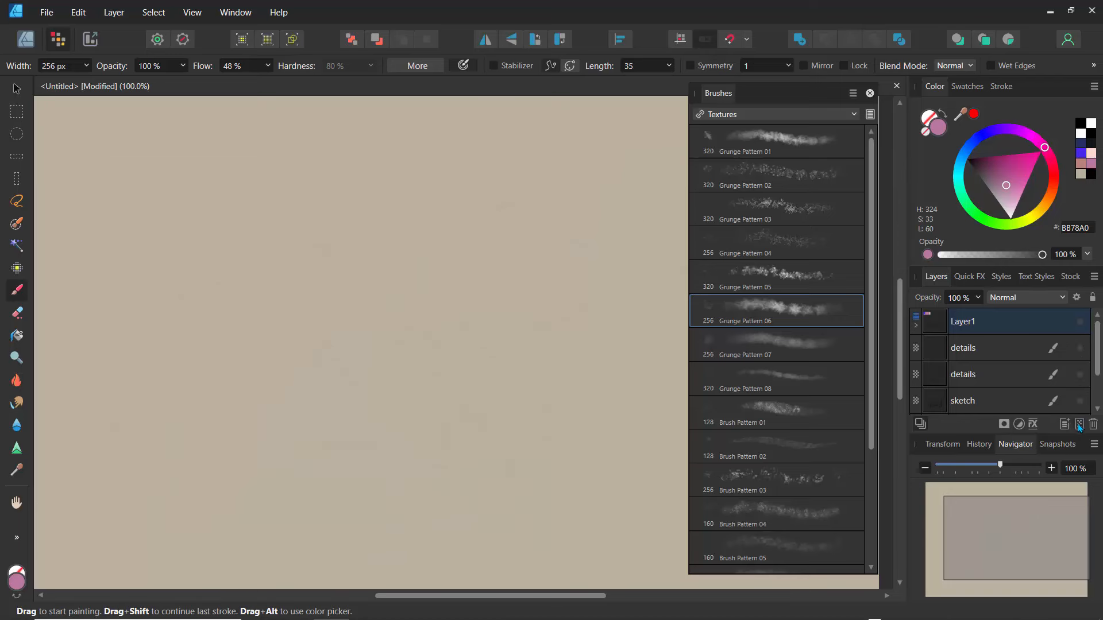
Add a pixel layer and place it above Layer1 at the top of the layer stack.
click(1079, 425)
drag(942, 352, 943, 314)
click(916, 353)
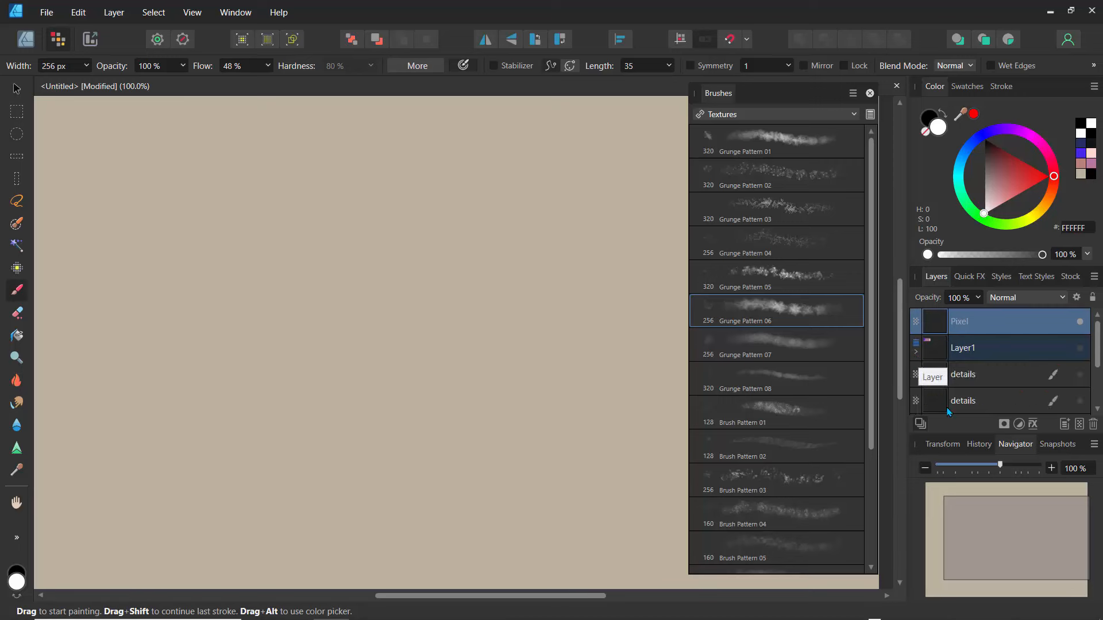
Lock Layer1 and both details layers.
click(1006, 355)
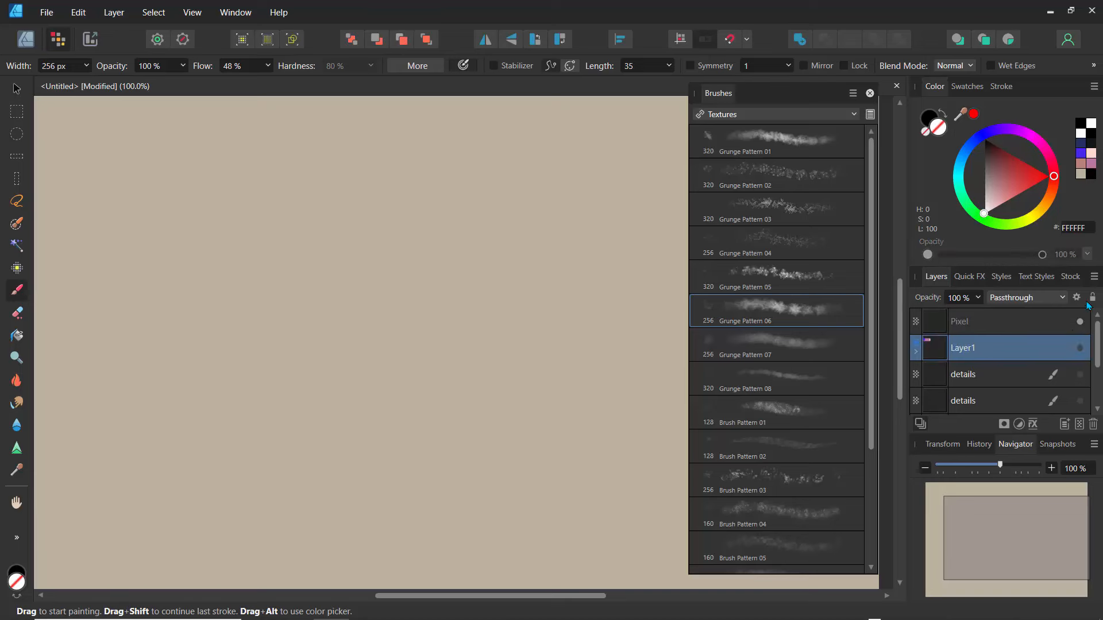
click(1017, 377)
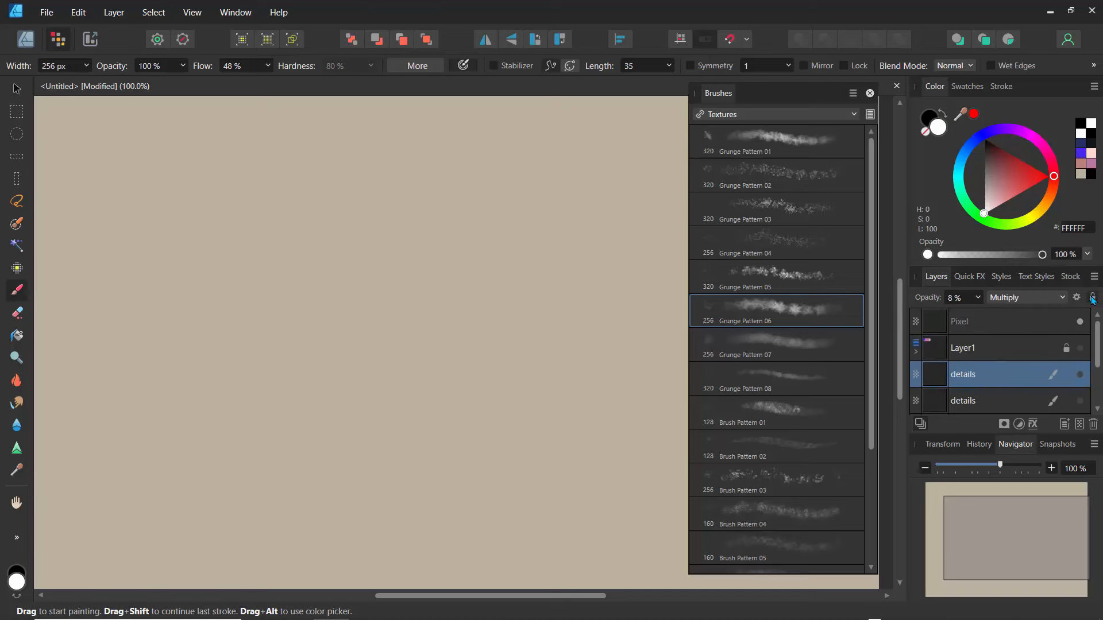
click(1028, 393)
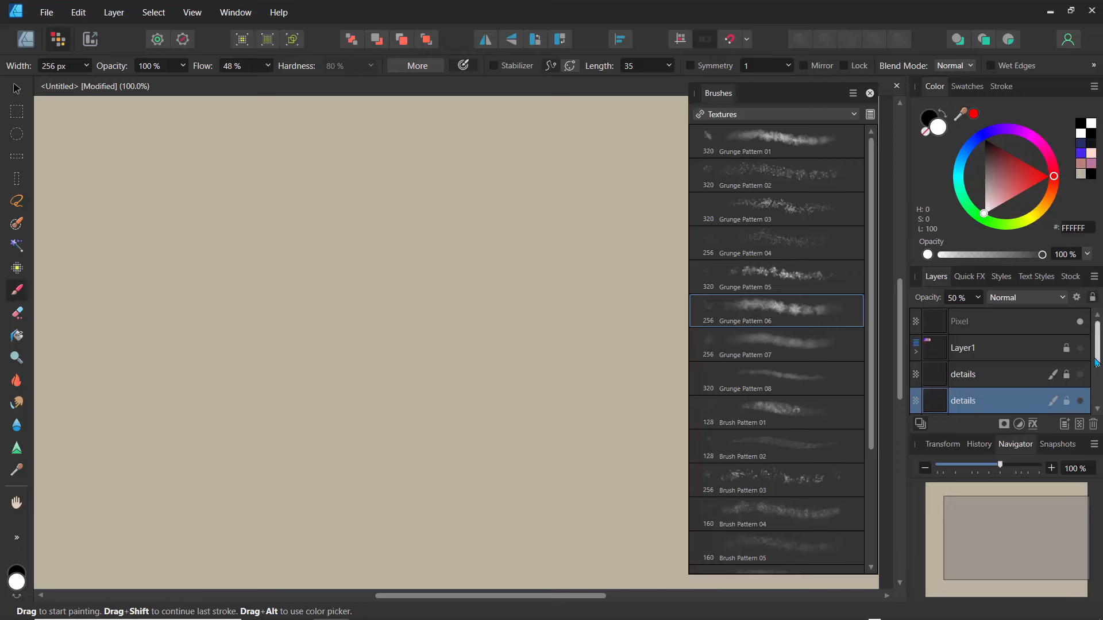
Sketch a slanted four-sided roof outline in black on the top pixel layer, with the Grunge Pattern 06 brush reduced to 13 px.
click(994, 328)
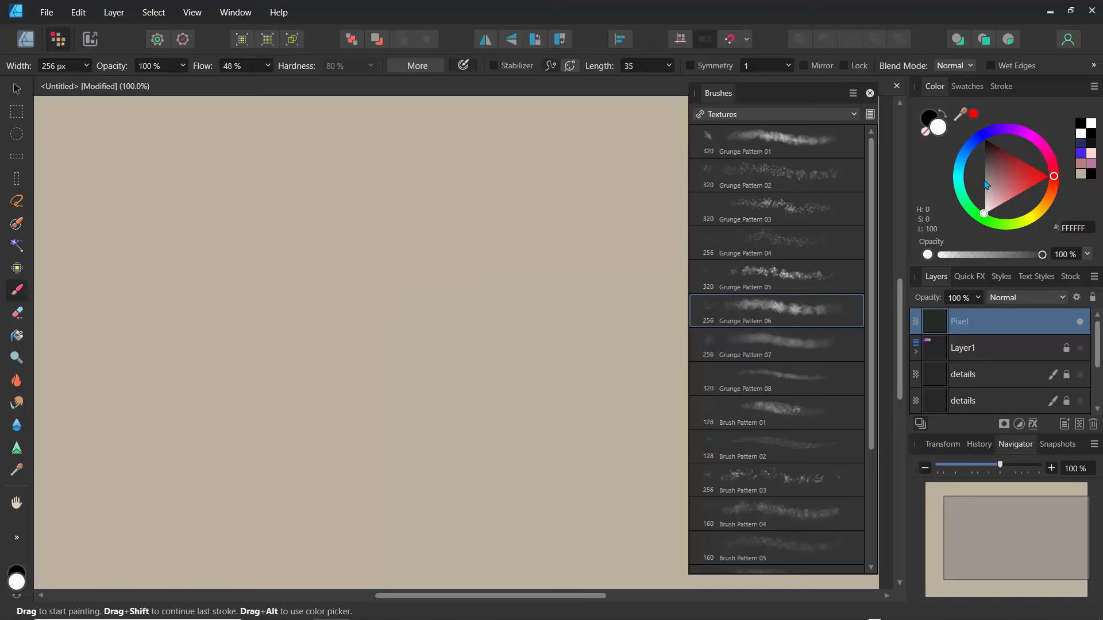
drag(986, 185, 984, 139)
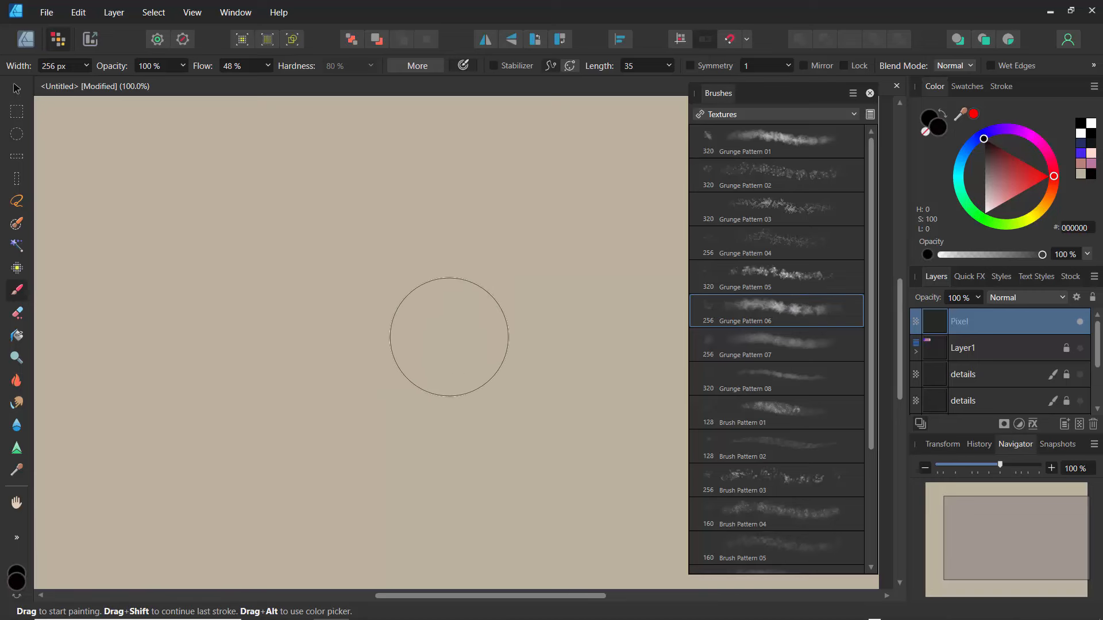
key(bracketleft)
key(bracketleft)
key(bracketleft)
key(bracketleft)
key(bracketleft)
key(bracketleft)
key(bracketleft)
key(bracketleft)
key(bracketleft)
key(bracketleft)
key(bracketleft)
key(bracketleft)
key(bracketleft)
key(bracketleft)
key(bracketleft)
key(bracketleft)
key(bracketleft)
key(bracketleft)
key(bracketleft)
key(bracketleft)
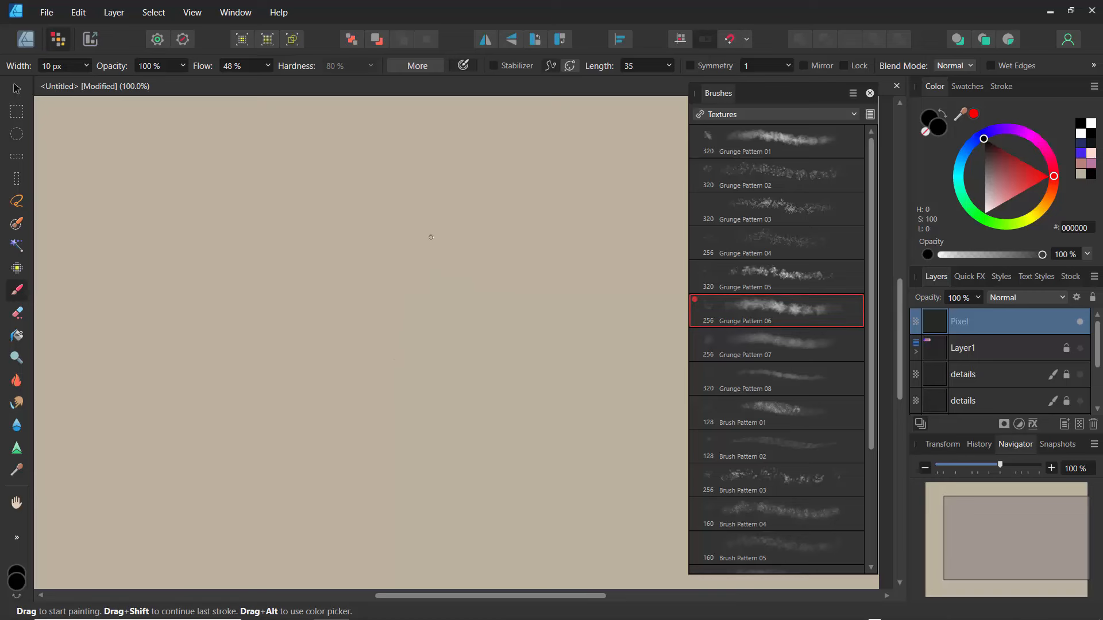
drag(416, 221, 514, 309)
drag(521, 299, 362, 397)
drag(412, 226, 300, 296)
mouse_move(377, 253)
mouse_down()
mouse_move(284, 308)
mouse_move(331, 376)
mouse_up()
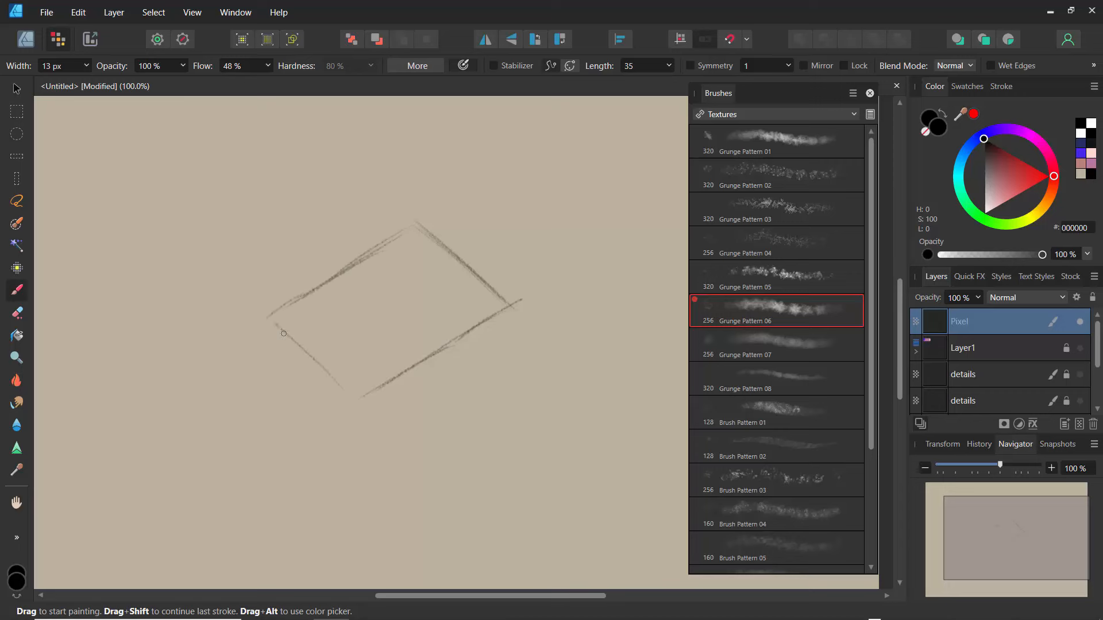
drag(269, 320, 353, 398)
Sketch the house's vertical wall edges, its base lines and an arched doorway below the roof.
drag(503, 317, 495, 440)
drag(360, 401, 363, 456)
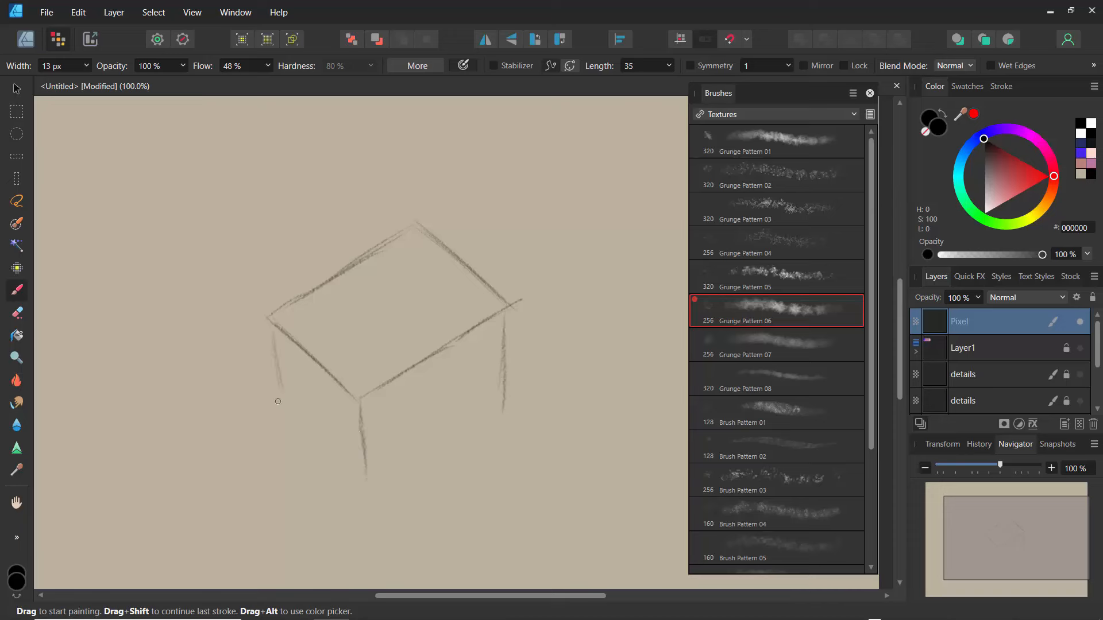
drag(277, 364, 281, 391)
drag(287, 446, 356, 491)
drag(444, 382, 420, 404)
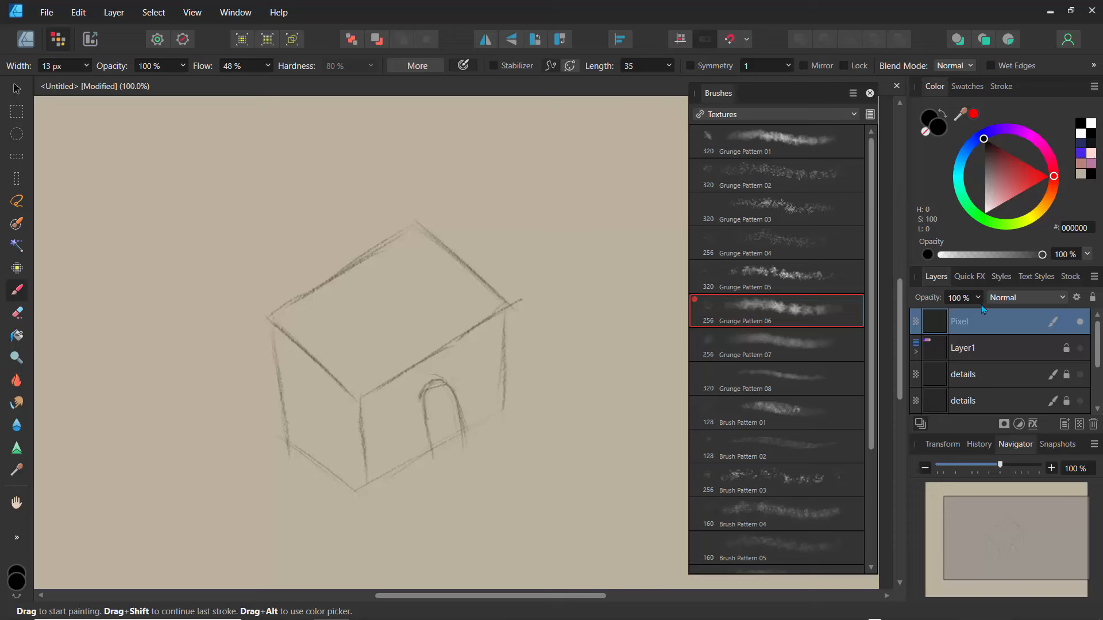
Rename the top pixel layer as "sketch".
double_click(965, 329)
text(sketch)
key(Return)
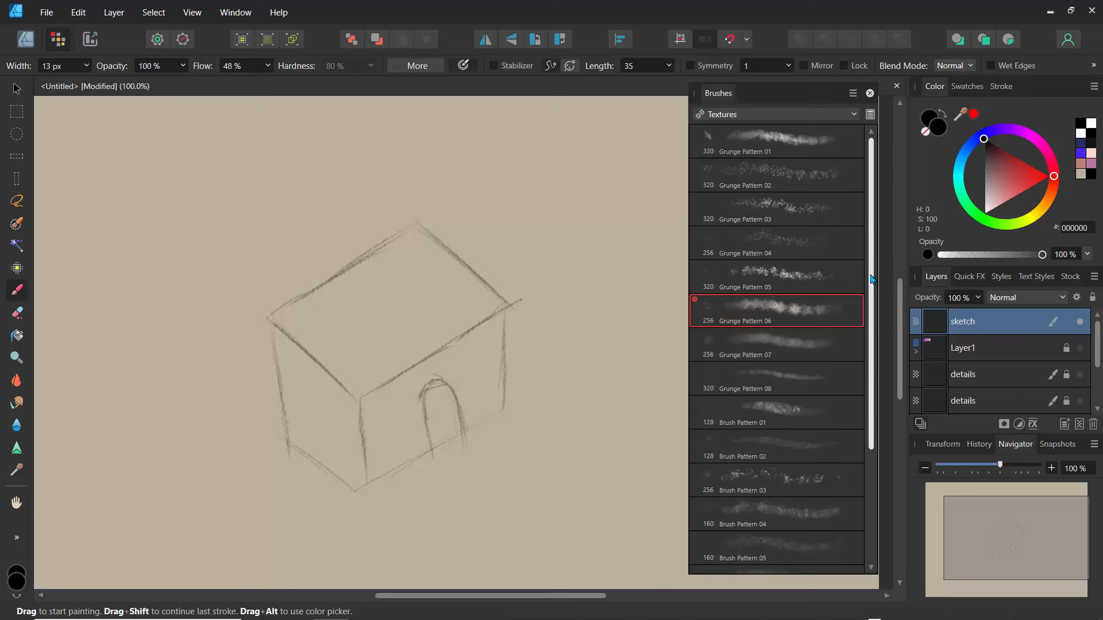
Shade the upper part of the roof in black with the Brush Pattern 04 texture brush enlarged to 647 px.
scroll(851, 268, down, 5)
click(795, 347)
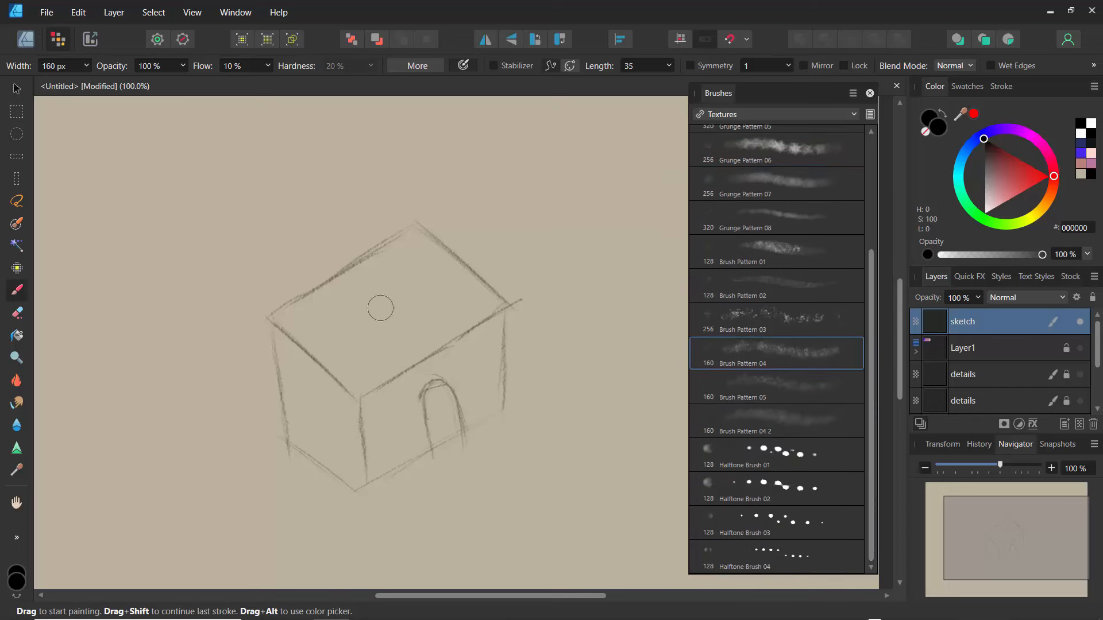
key(bracketright)
key(bracketright)
key(bracketright)
key(bracketright)
key(bracketright)
key(bracketright)
key(bracketright)
key(bracketright)
key(bracketright)
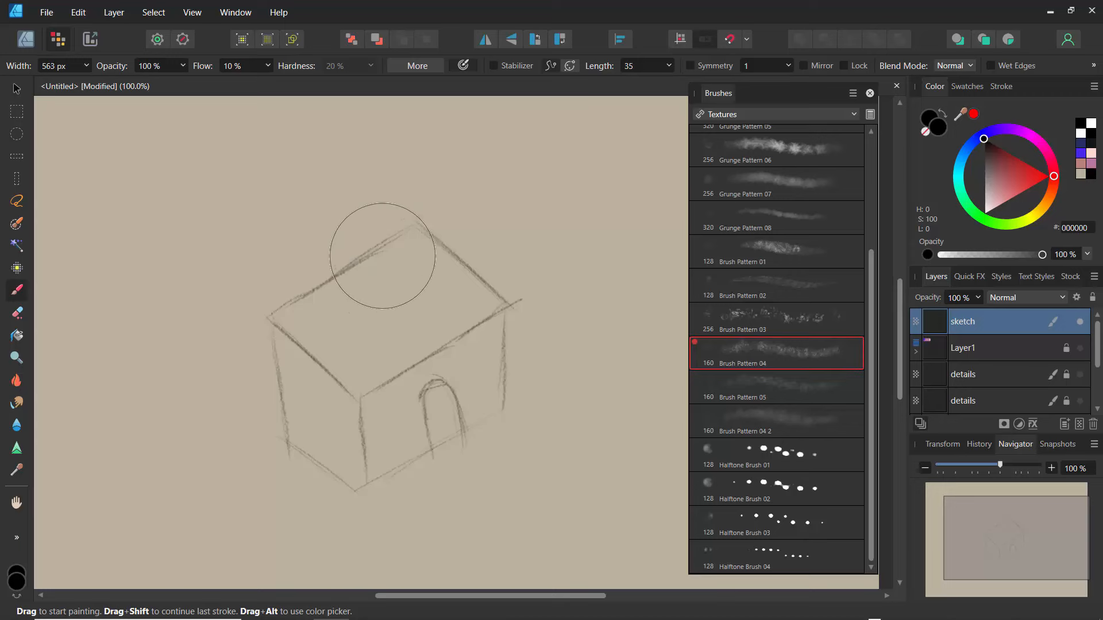
mouse_move(394, 264)
mouse_down()
mouse_move(459, 306)
mouse_move(402, 347)
mouse_move(477, 306)
mouse_move(440, 338)
mouse_up()
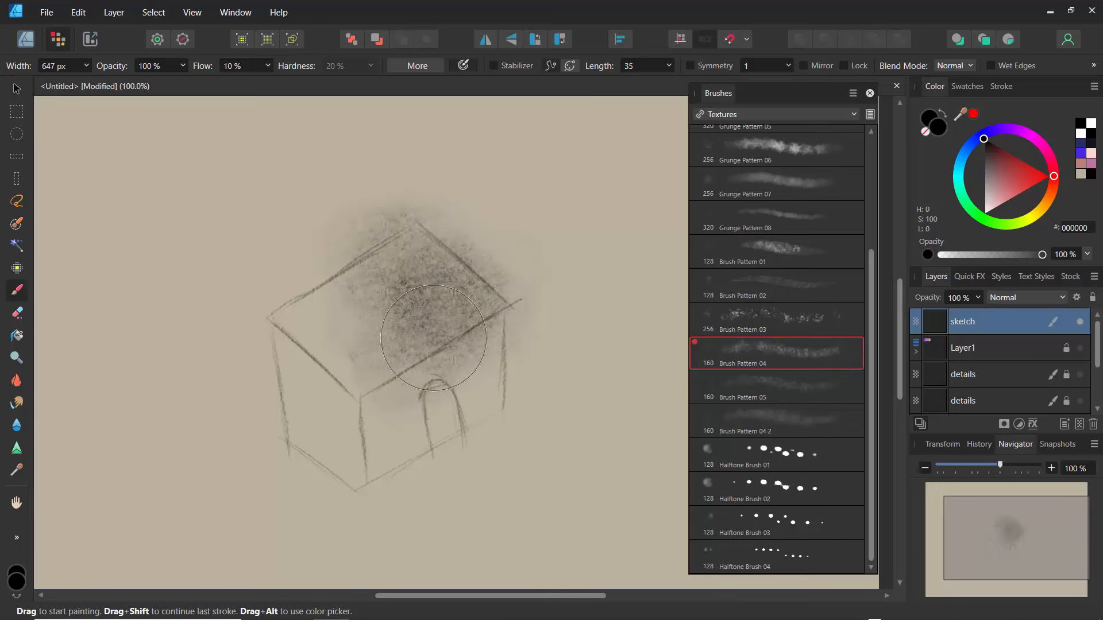
Extend the textured shading across the rest of the roof and the walls, then reduce the brush width to 116 px.
key(bracketleft)
key(bracketleft)
key(bracketleft)
key(bracketleft)
key(bracketleft)
key(bracketright)
key(bracketright)
key(bracketright)
key(bracketright)
mouse_move(416, 255)
mouse_down()
mouse_move(310, 323)
mouse_move(362, 362)
mouse_move(303, 354)
mouse_move(323, 436)
mouse_move(301, 388)
mouse_move(365, 450)
mouse_move(463, 337)
mouse_move(468, 431)
mouse_up()
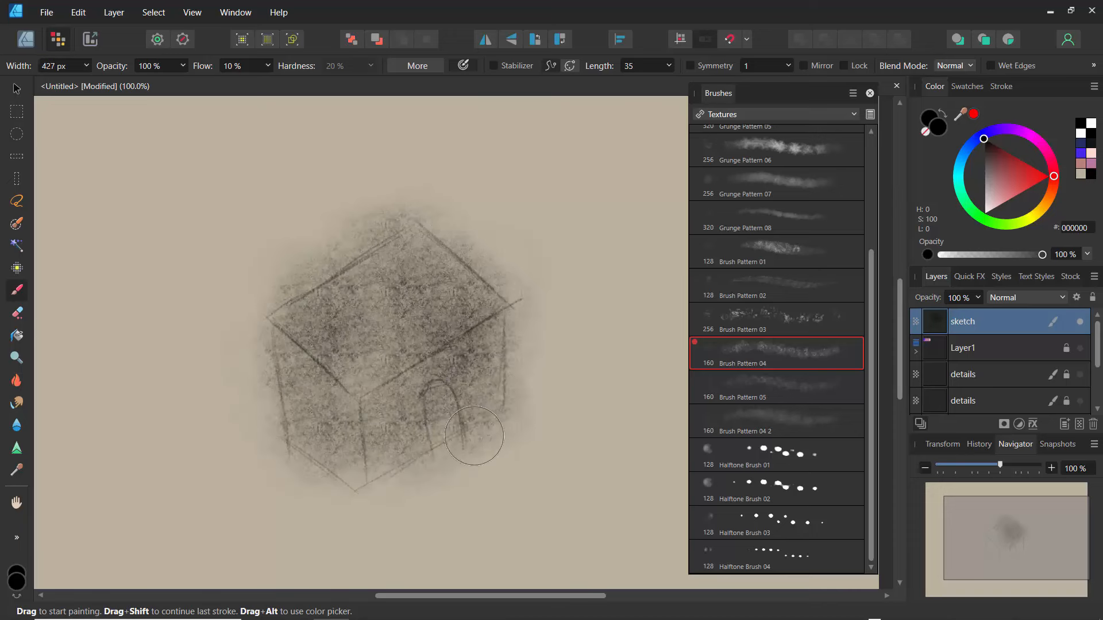
key(bracketleft)
key(bracketleft)
key(bracketleft)
key(bracketleft)
key(bracketleft)
key(bracketleft)
key(bracketleft)
key(bracketleft)
key(bracketleft)
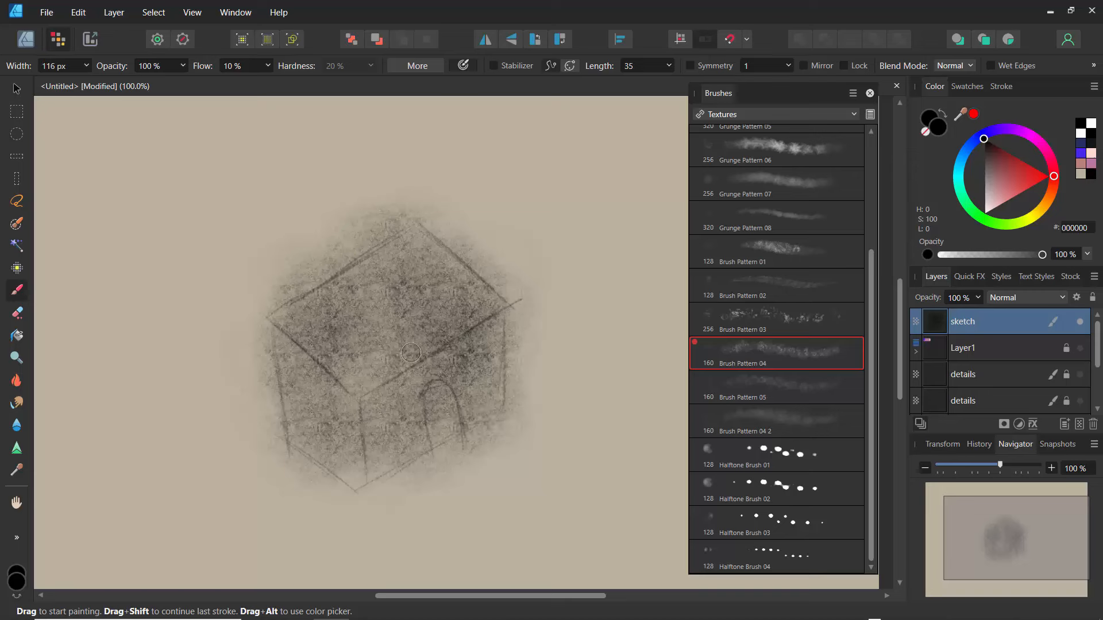
Try erasing the shading outside the roof's upper-left edge directly on the sketch layer, then undo the erasing.
click(17, 313)
mouse_move(412, 192)
mouse_down()
mouse_move(339, 198)
mouse_move(387, 206)
mouse_move(360, 225)
mouse_move(399, 205)
mouse_move(323, 245)
mouse_move(390, 212)
mouse_move(354, 243)
mouse_move(398, 221)
mouse_move(340, 248)
mouse_move(334, 235)
mouse_move(367, 267)
mouse_move(305, 246)
mouse_up()
key(ctrl+z)
key(ctrl+z)
key(ctrl+z)
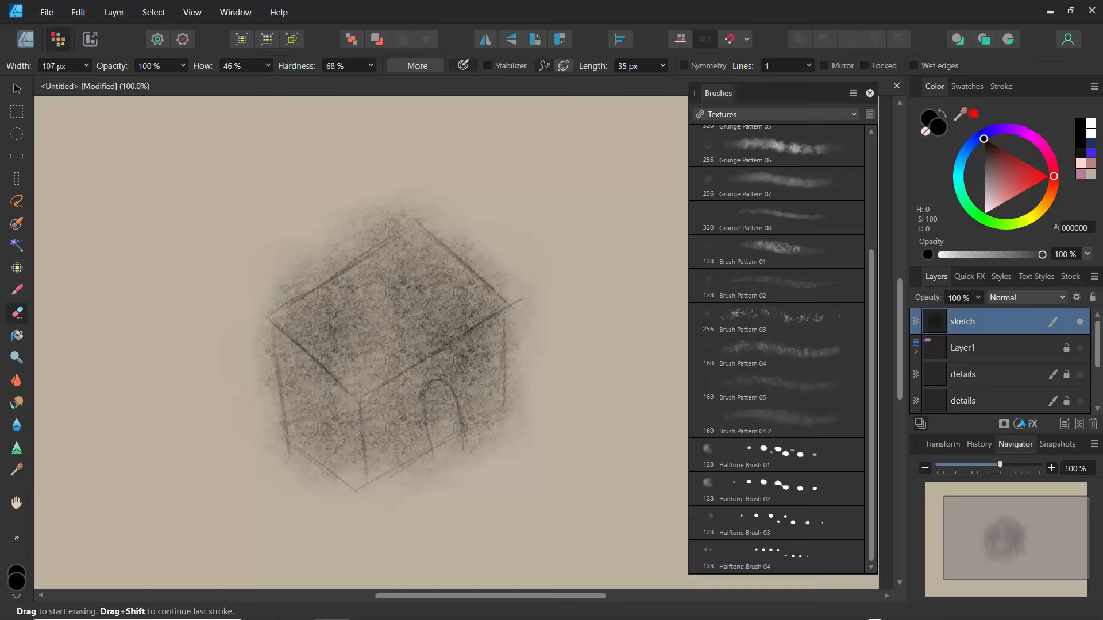
Add a white mask to the sketch layer, undo it, then try a black mask with white as the paint colour.
click(1004, 424)
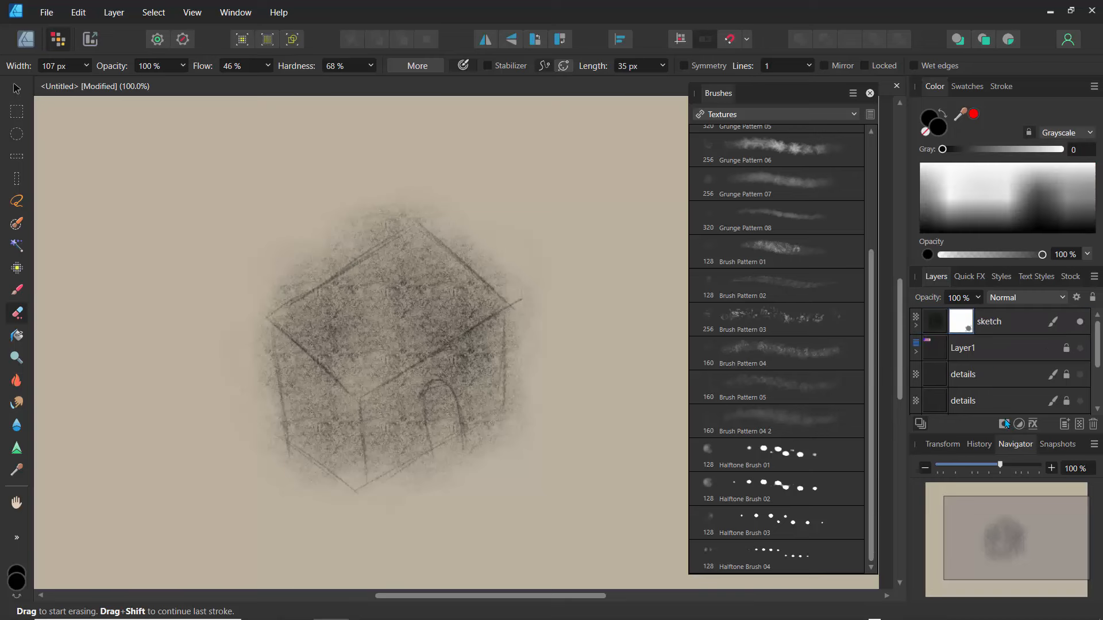
key(ctrl+z)
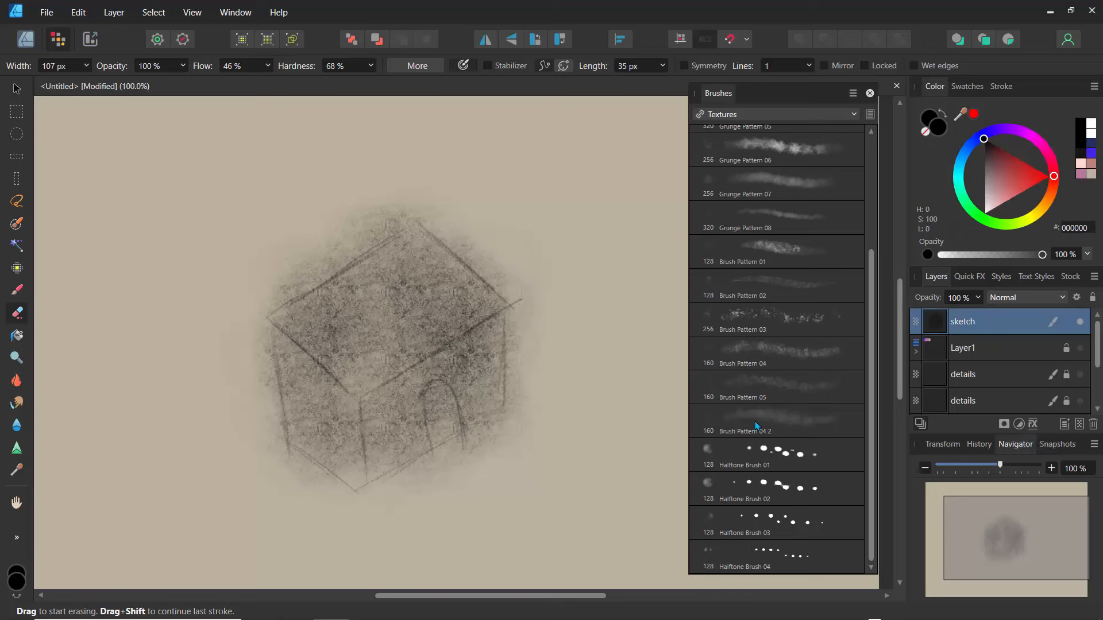
click(1005, 425)
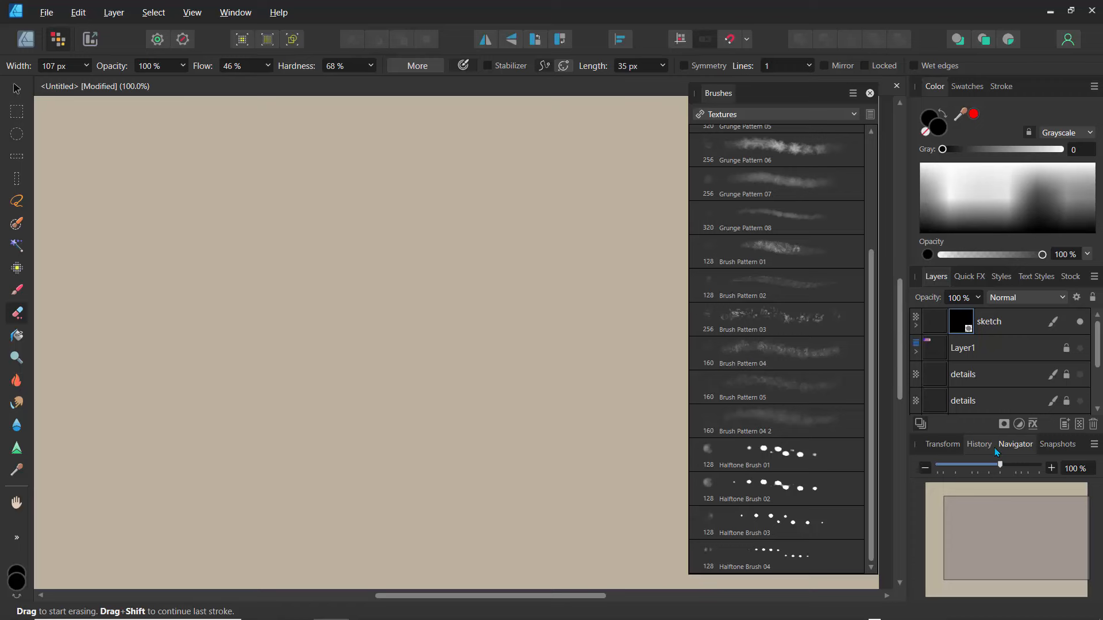
key(d)
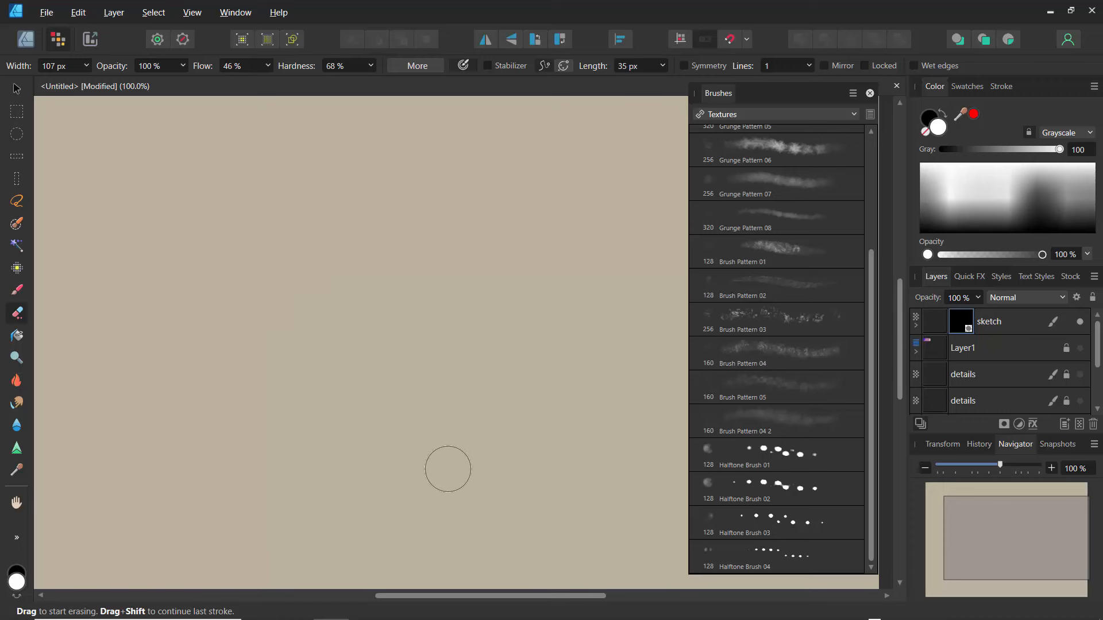
key(x)
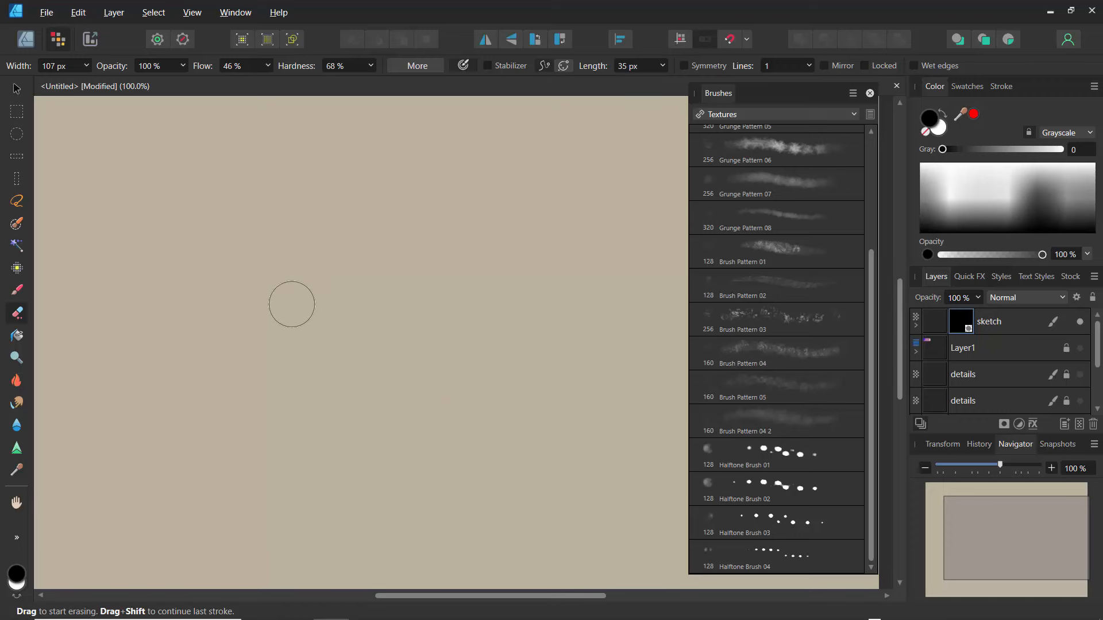
key(x)
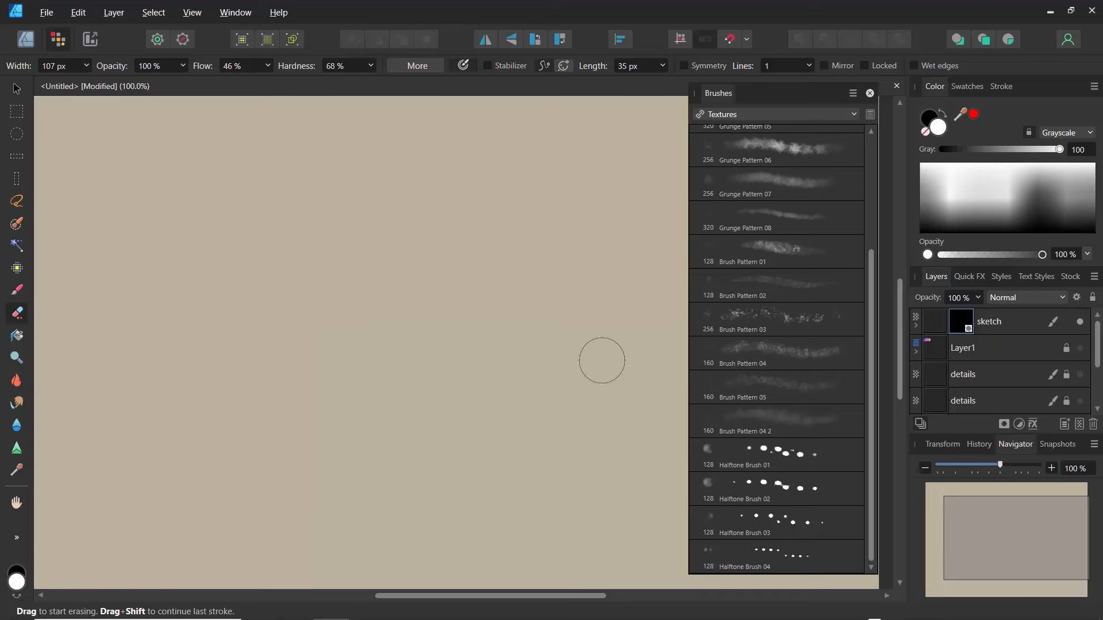
click(935, 327)
click(960, 325)
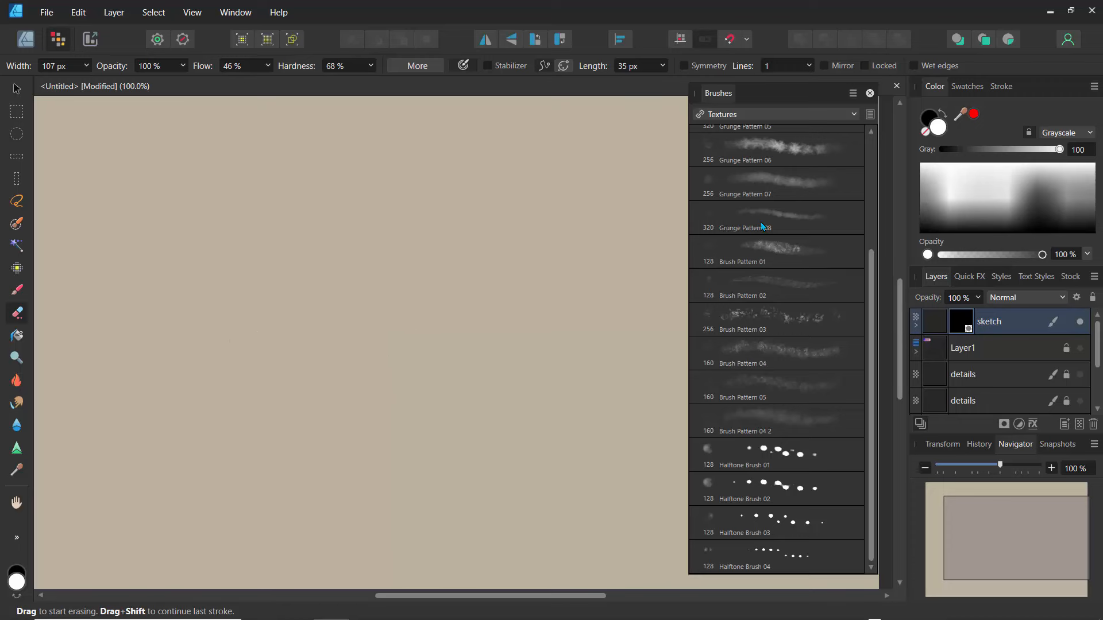
Switch the eraser to the 32 px Round Brush from the Basic set and enlarge it to 524 px.
drag(867, 281, 797, 103)
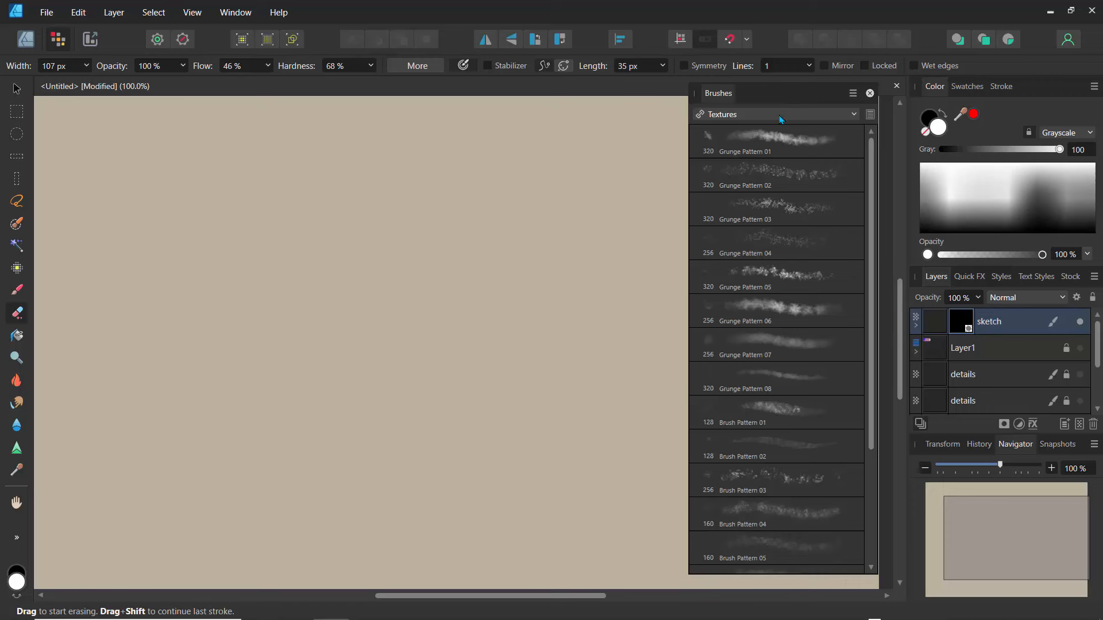
click(780, 117)
click(733, 148)
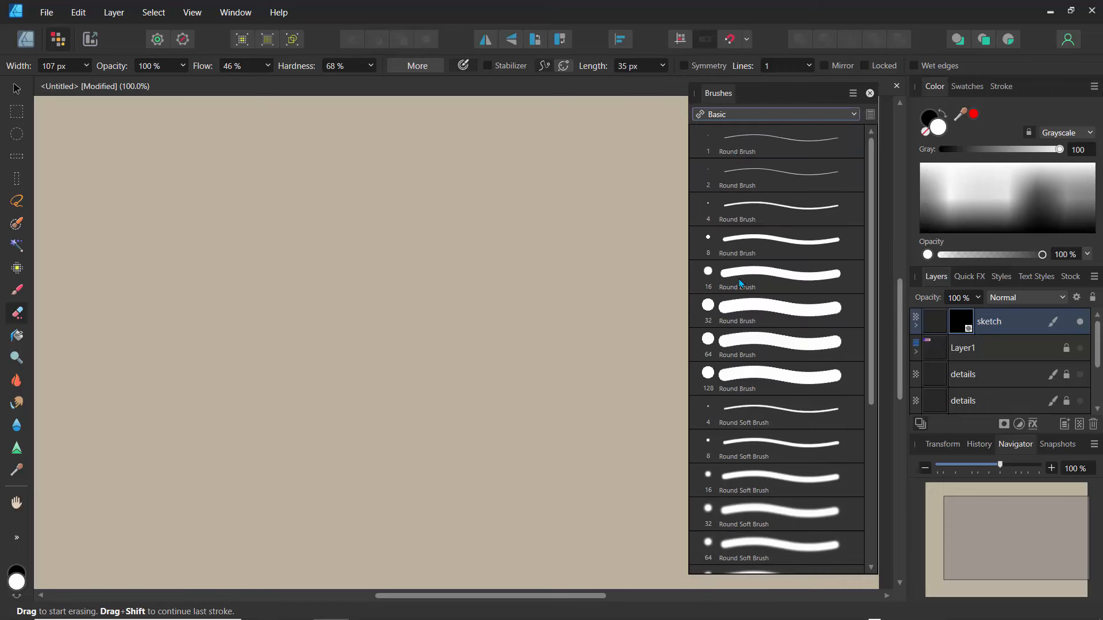
click(741, 314)
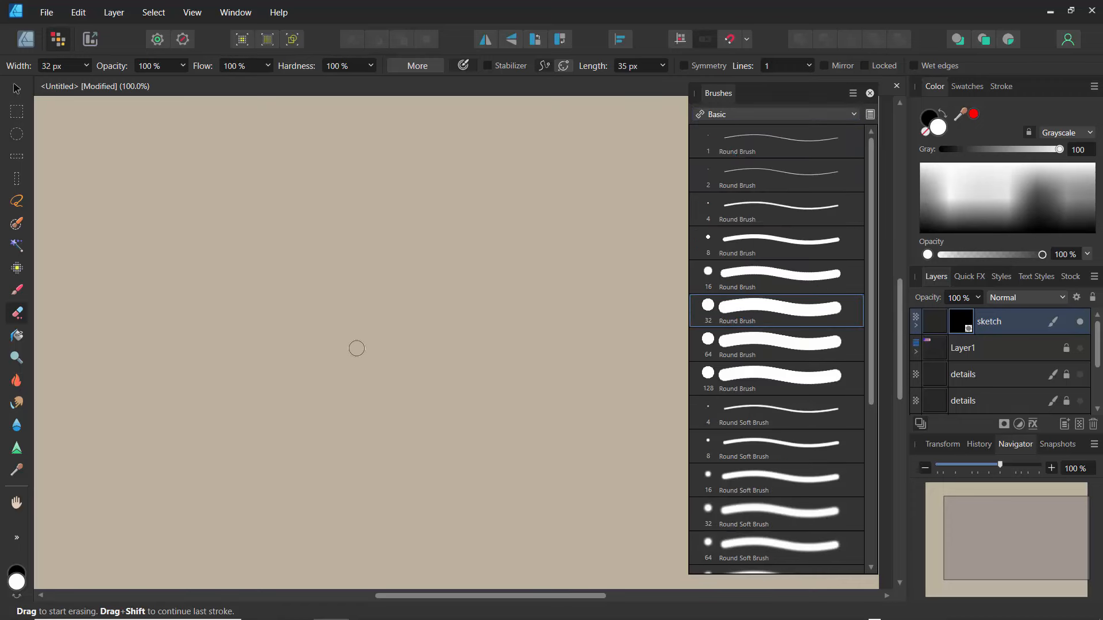
key(bracketright)
key(bracketright)
key(bracketright)
key(bracketright)
key(bracketright)
key(bracketright)
key(bracketright)
key(bracketright)
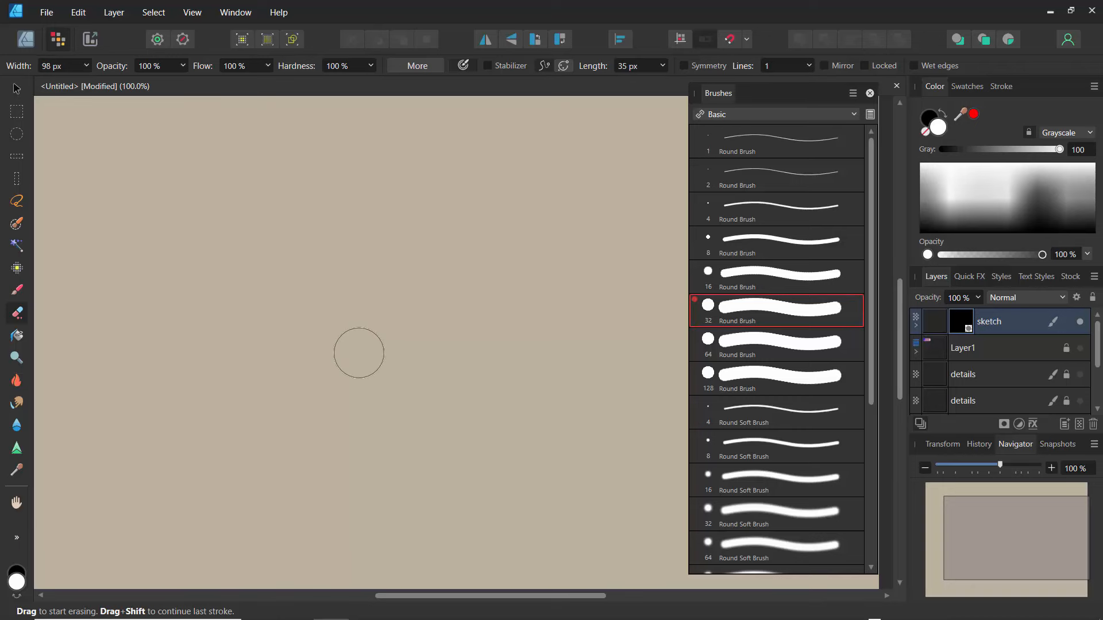
key(bracketright)
key(bracketright)
key(bracketright)
key(bracketright)
key(bracketright)
key(bracketright)
key(bracketright)
key(bracketright)
key(bracketright)
key(bracketright)
key(bracketright)
key(bracketright)
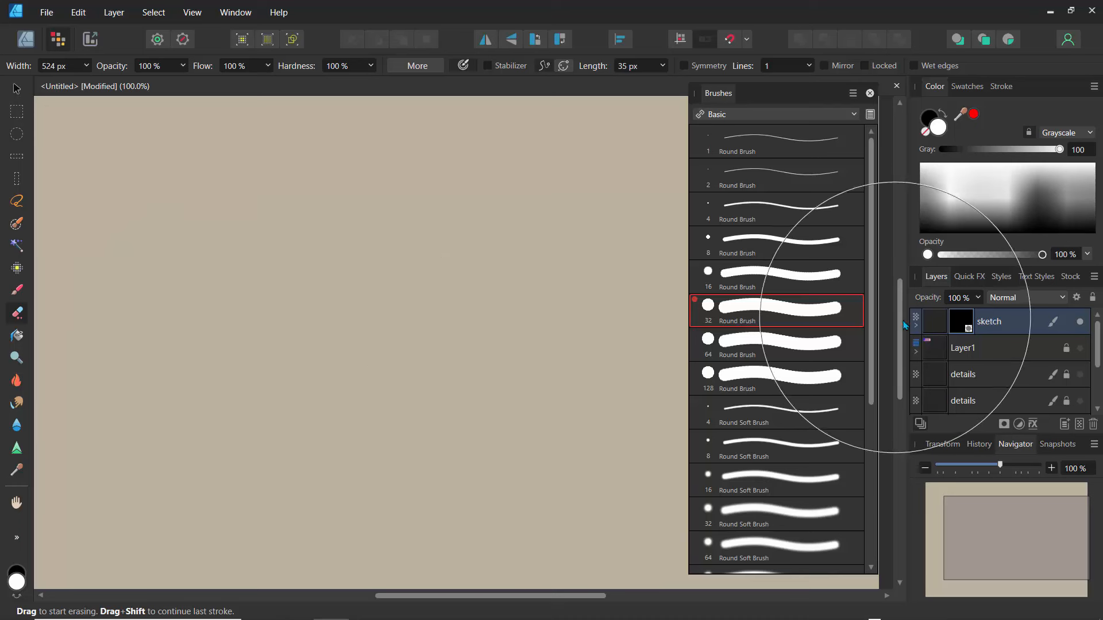
Expand and collapse the sketch layer to inspect its black mask, then delete that mask.
click(936, 324)
click(915, 325)
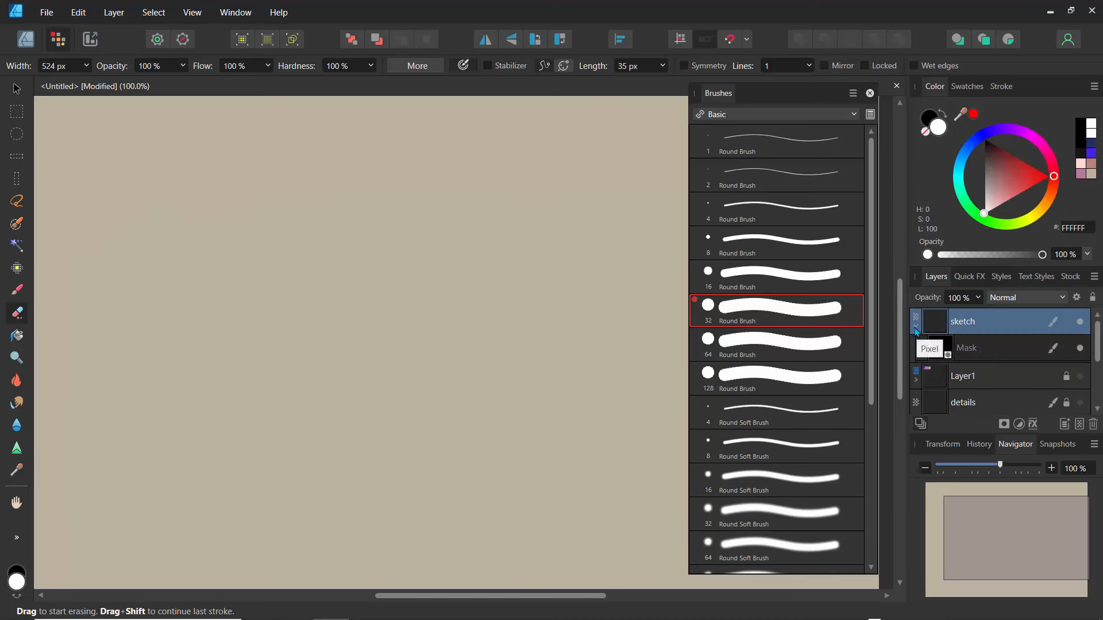
click(917, 328)
click(960, 326)
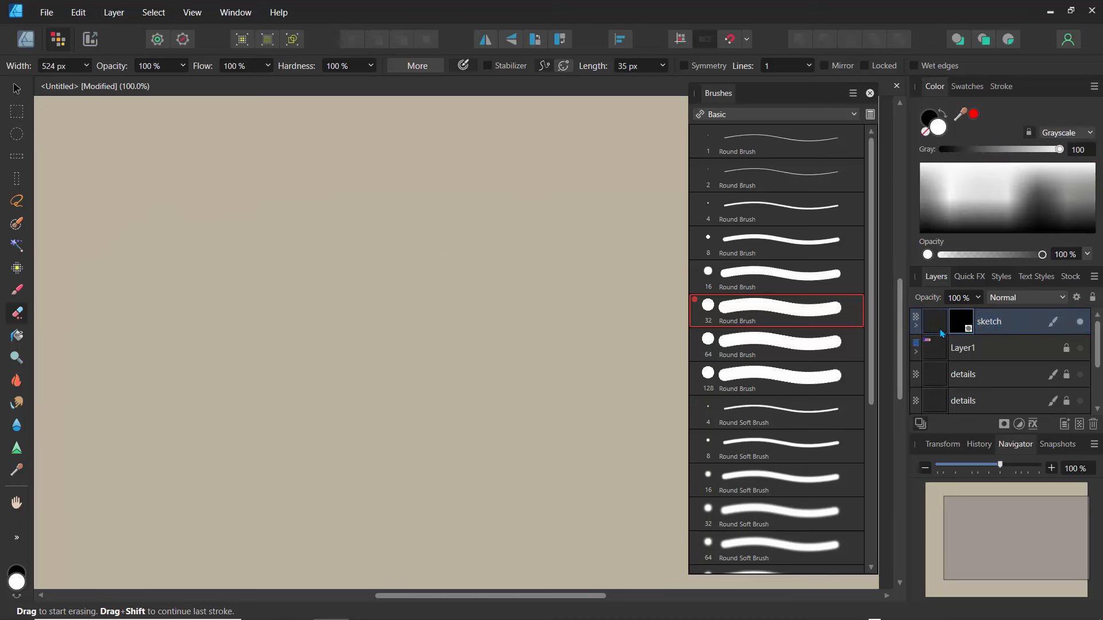
click(937, 331)
click(955, 328)
key(Delete)
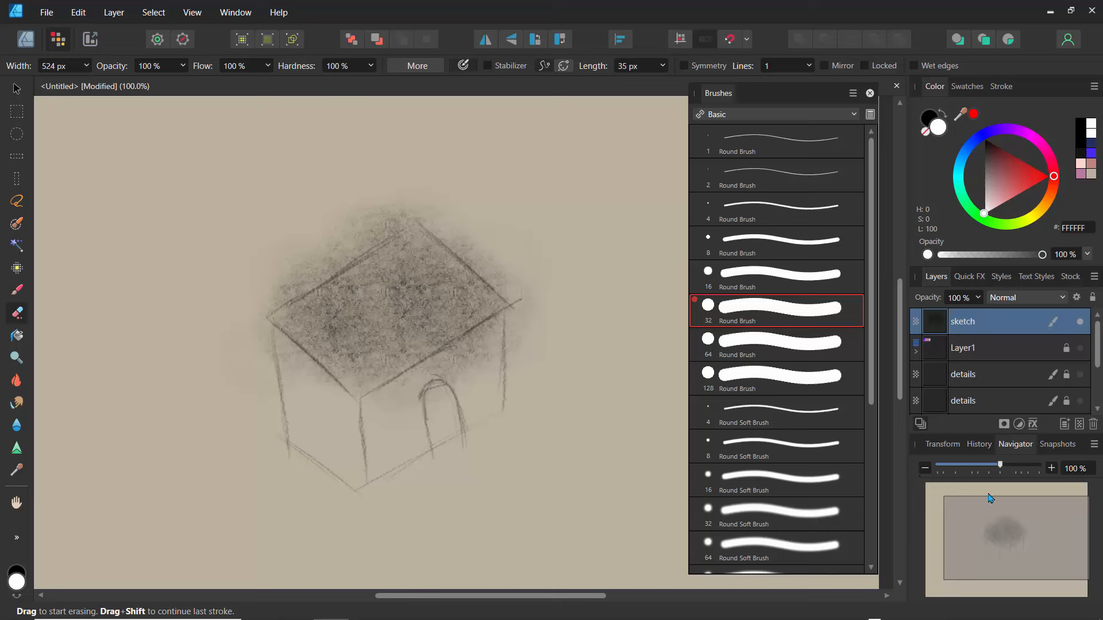
Add a white mask to the sketch layer and reduce the eraser width to 63 px.
click(1003, 425)
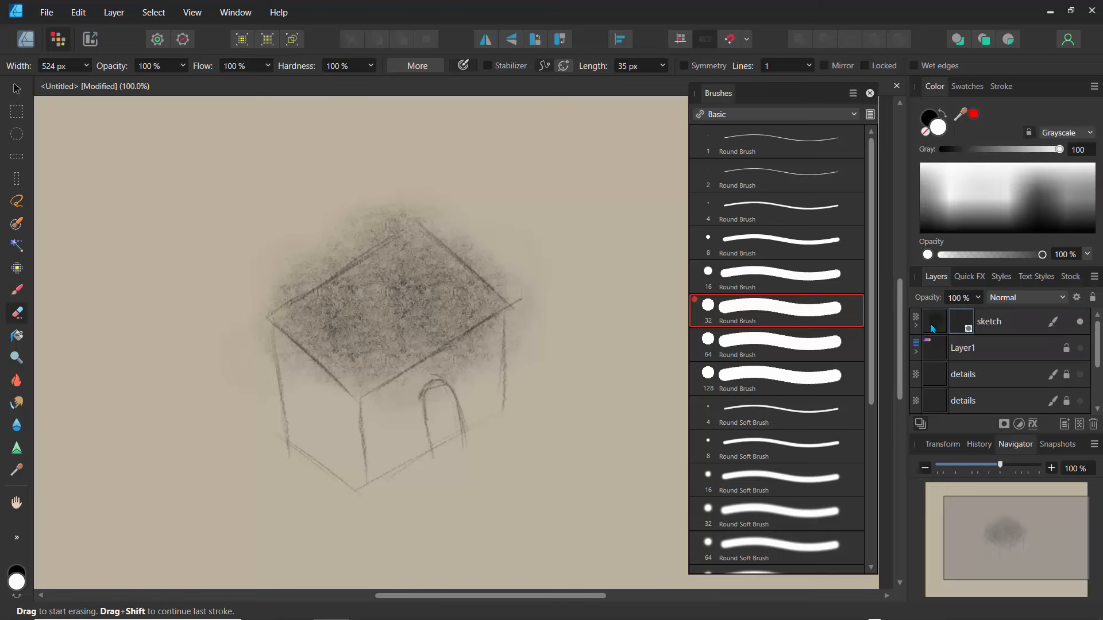
key(bracketleft)
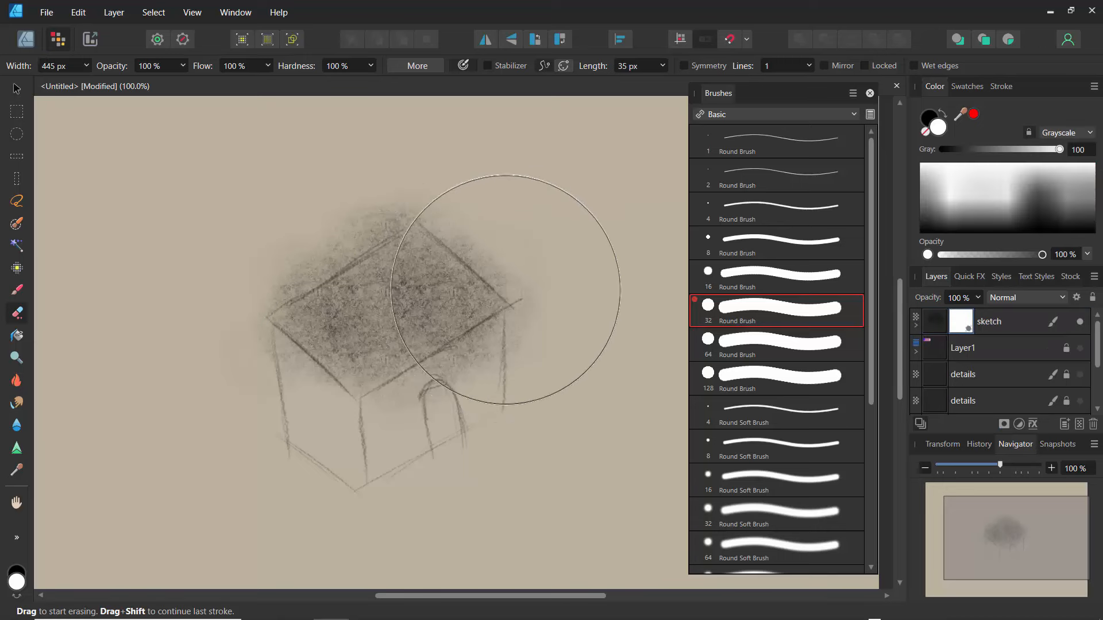
key(bracketleft)
key(bracketleft)
key(bracketleft)
key(bracketleft)
key(bracketleft)
key(bracketleft)
key(bracketleft)
key(bracketleft)
key(bracketleft)
key(bracketleft)
key(bracketleft)
key(bracketleft)
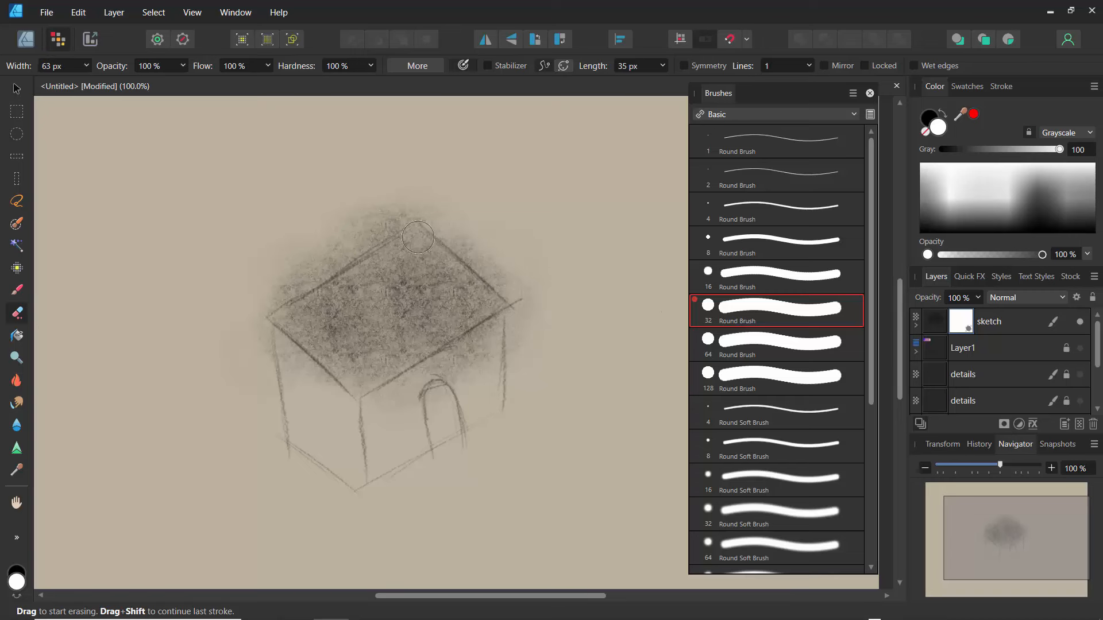
Try erasing on the mask along the outside of the roof's upper-right edge, adjusting the eraser width between strokes.
drag(418, 207, 515, 287)
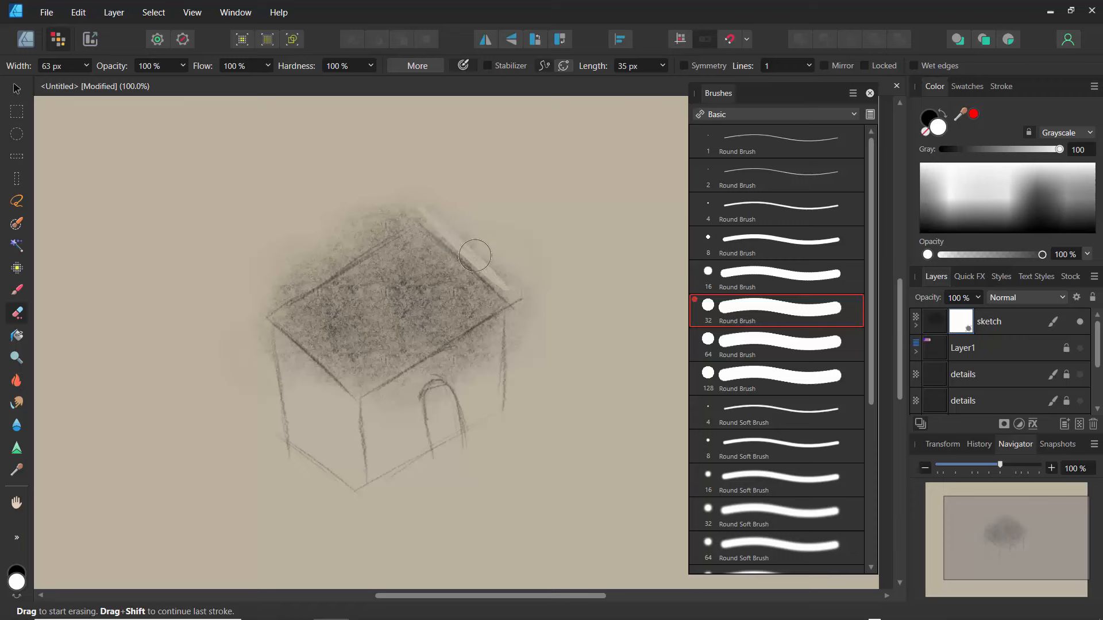
key(bracketright)
key(bracketright)
key(bracketright)
key(bracketright)
key(bracketright)
key(bracketright)
key(bracketright)
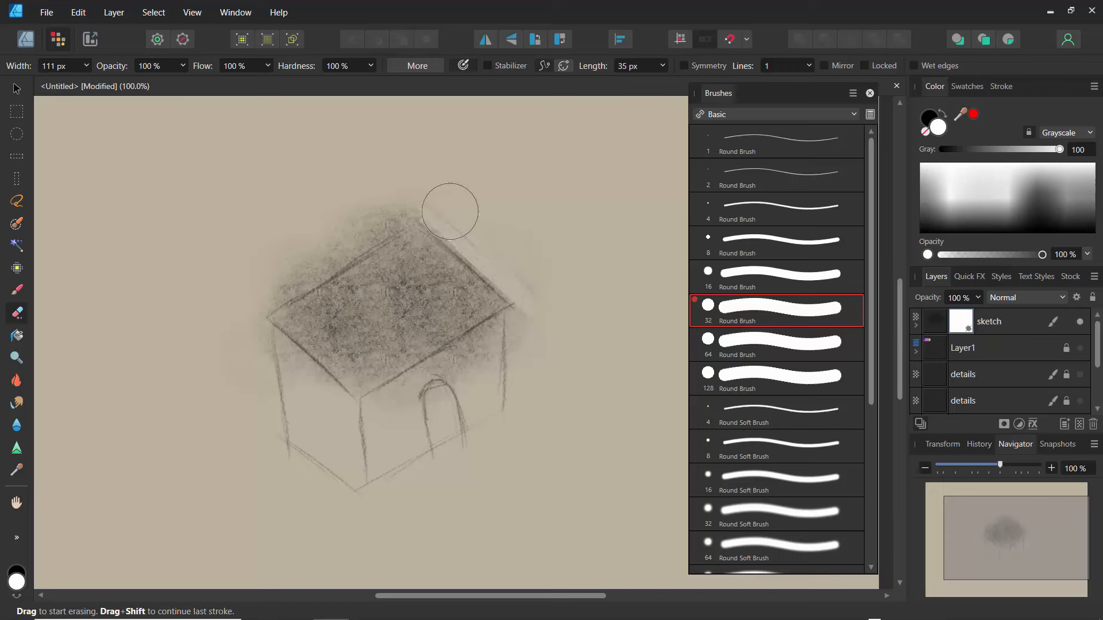
key(bracketright)
key(bracketright)
key(bracketleft)
key(bracketleft)
key(bracketleft)
key(bracketleft)
key(bracketleft)
drag(441, 198, 517, 272)
Try erasing the shading beyond the roof's upper-left edge and around its left corner on the mask.
key(bracketleft)
key(bracketleft)
key(bracketleft)
mouse_move(386, 197)
mouse_down()
mouse_move(367, 225)
mouse_move(421, 203)
mouse_move(333, 264)
mouse_move(402, 202)
mouse_move(317, 235)
mouse_move(372, 204)
mouse_move(268, 282)
mouse_move(334, 253)
mouse_move(222, 321)
mouse_move(320, 396)
mouse_move(272, 340)
mouse_move(254, 327)
mouse_move(331, 406)
mouse_move(262, 334)
mouse_move(291, 397)
mouse_move(296, 376)
mouse_move(335, 406)
mouse_move(264, 341)
mouse_move(295, 370)
mouse_move(253, 315)
mouse_move(319, 392)
mouse_move(277, 358)
mouse_up()
key(bracketright)
key(bracketright)
key(bracketright)
key(bracketright)
key(bracketleft)
key(bracketleft)
key(bracketleft)
key(bracketleft)
Swap black and white, and try erasing across the left part of the house on the mask.
key(x)
key(x)
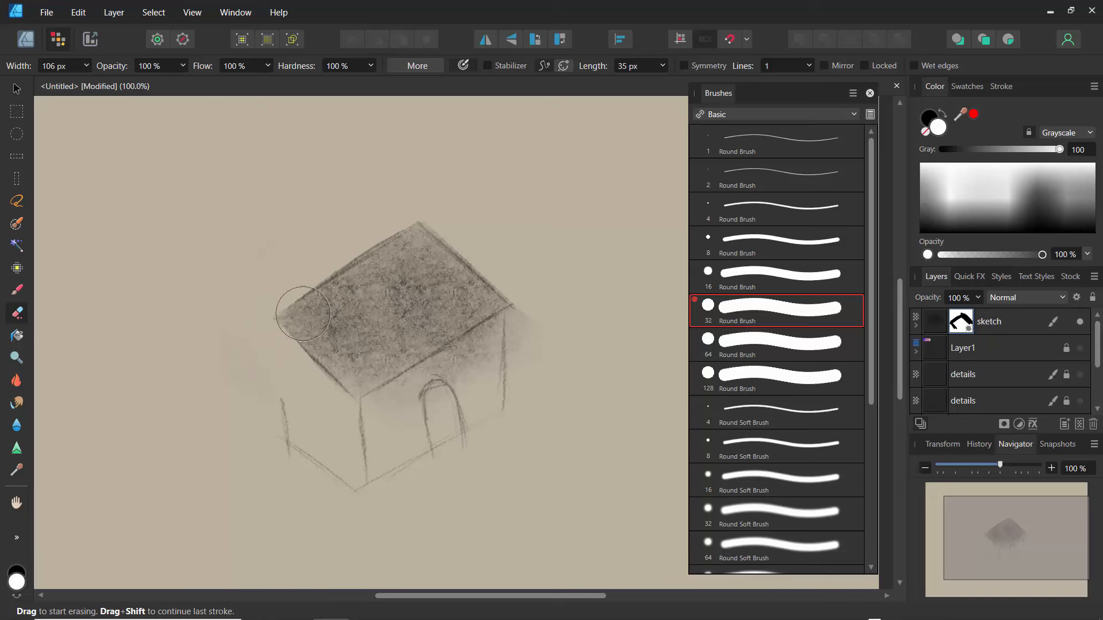
mouse_move(277, 408)
mouse_down()
mouse_move(295, 462)
mouse_move(263, 404)
mouse_move(296, 455)
mouse_move(295, 359)
mouse_move(342, 473)
mouse_move(345, 274)
mouse_move(373, 484)
mouse_move(405, 469)
mouse_move(451, 399)
mouse_move(455, 434)
mouse_move(464, 417)
mouse_move(429, 459)
mouse_move(392, 469)
mouse_move(389, 459)
mouse_move(317, 443)
mouse_move(341, 388)
mouse_up()
key(x)
Undo all the eraser strokes on the mask and the mask itself.
key(ctrl+z)
key(ctrl+z)
key(ctrl+z)
key(ctrl+z)
key(ctrl+z)
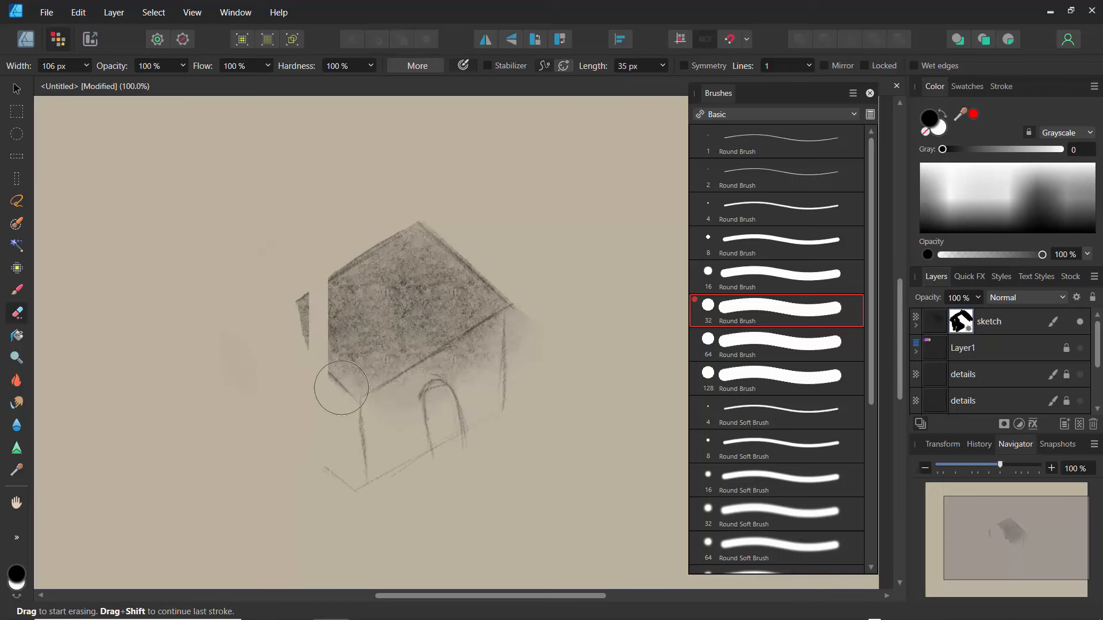
key(ctrl+z)
key(ctrl+z)
key(ctrl+z)
key(ctrl+z)
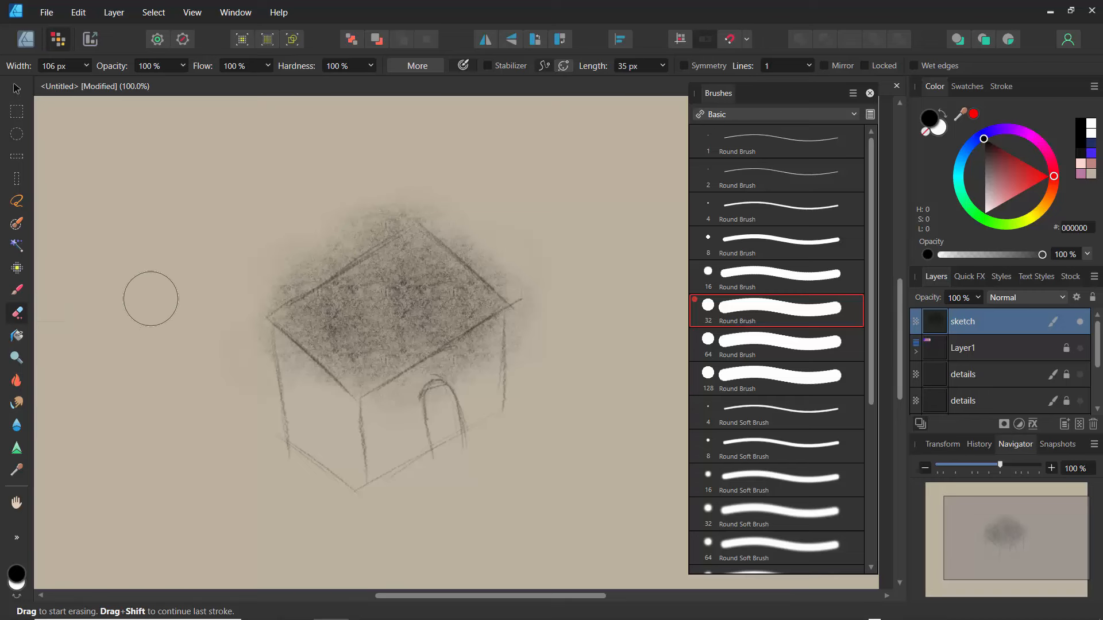
Add a white mask to the sketch layer and brush black over the shading above the roof, then white to restore part of it.
click(14, 292)
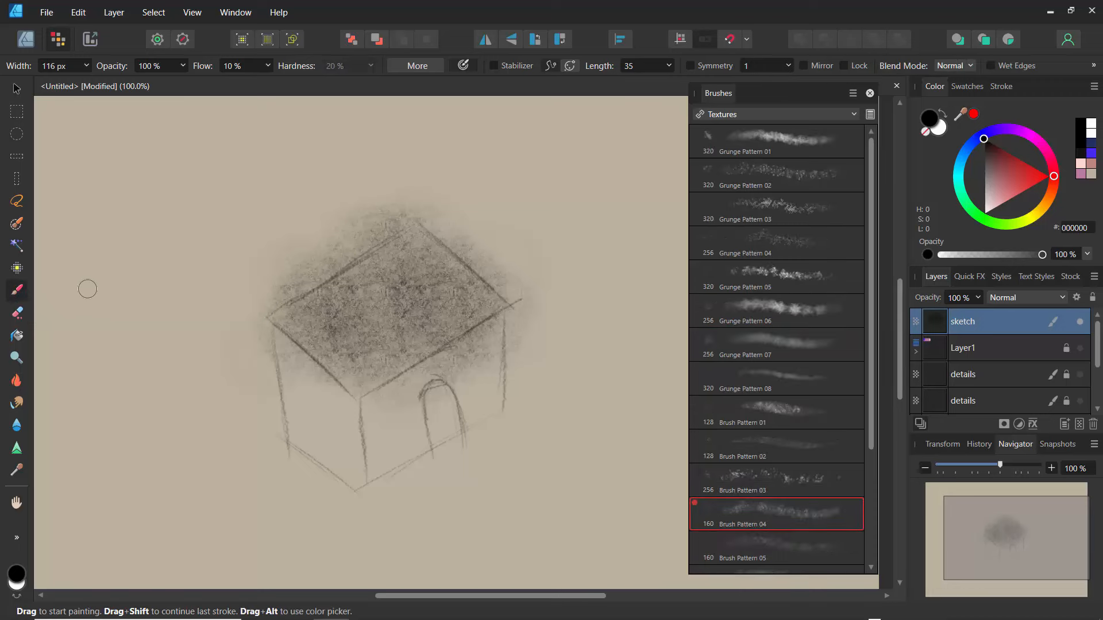
click(1004, 425)
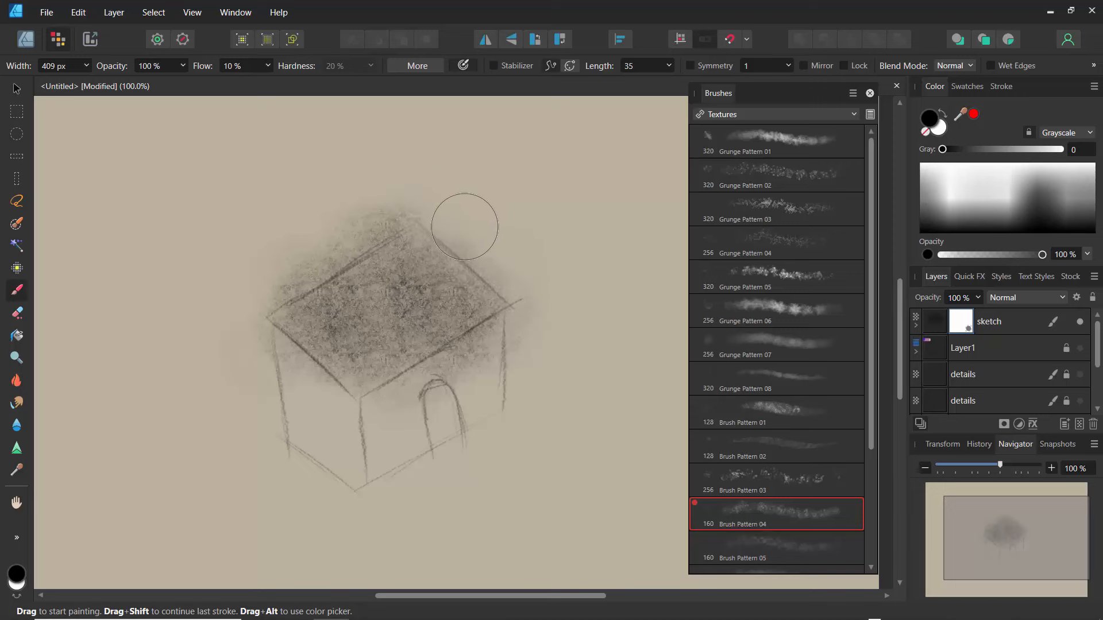
drag(417, 191, 559, 300)
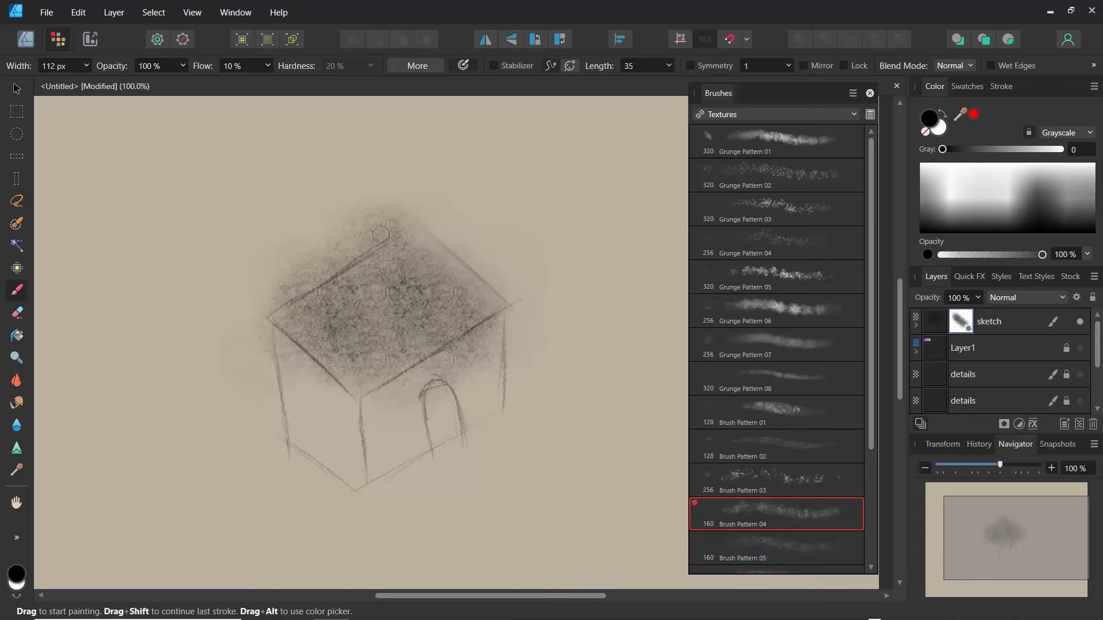
mouse_move(381, 234)
mouse_down()
mouse_move(407, 221)
mouse_move(368, 245)
mouse_move(416, 211)
mouse_move(333, 260)
mouse_move(343, 241)
mouse_move(398, 206)
mouse_move(316, 232)
mouse_move(378, 205)
mouse_move(397, 220)
mouse_move(389, 228)
mouse_move(407, 217)
mouse_move(462, 247)
mouse_move(407, 208)
mouse_move(510, 292)
mouse_move(447, 235)
mouse_move(411, 226)
mouse_move(401, 244)
mouse_move(419, 237)
mouse_move(396, 257)
mouse_move(429, 262)
mouse_move(425, 242)
mouse_move(462, 277)
mouse_move(392, 250)
mouse_up()
key(x)
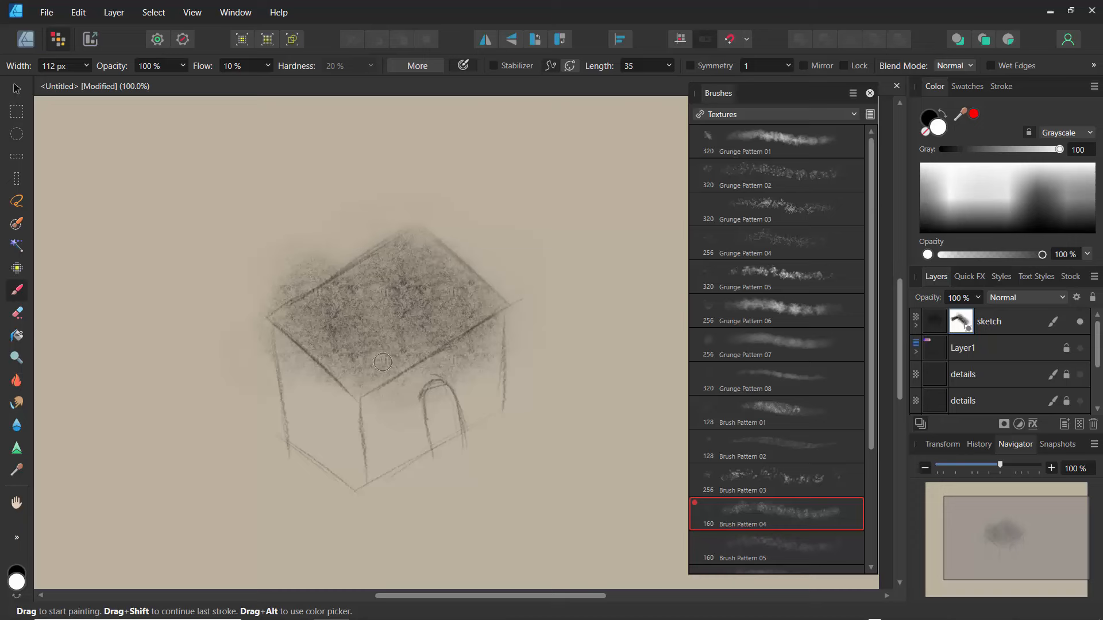
mouse_move(383, 361)
mouse_down()
mouse_move(364, 396)
mouse_move(260, 287)
mouse_move(318, 263)
mouse_move(347, 222)
mouse_move(455, 248)
mouse_up()
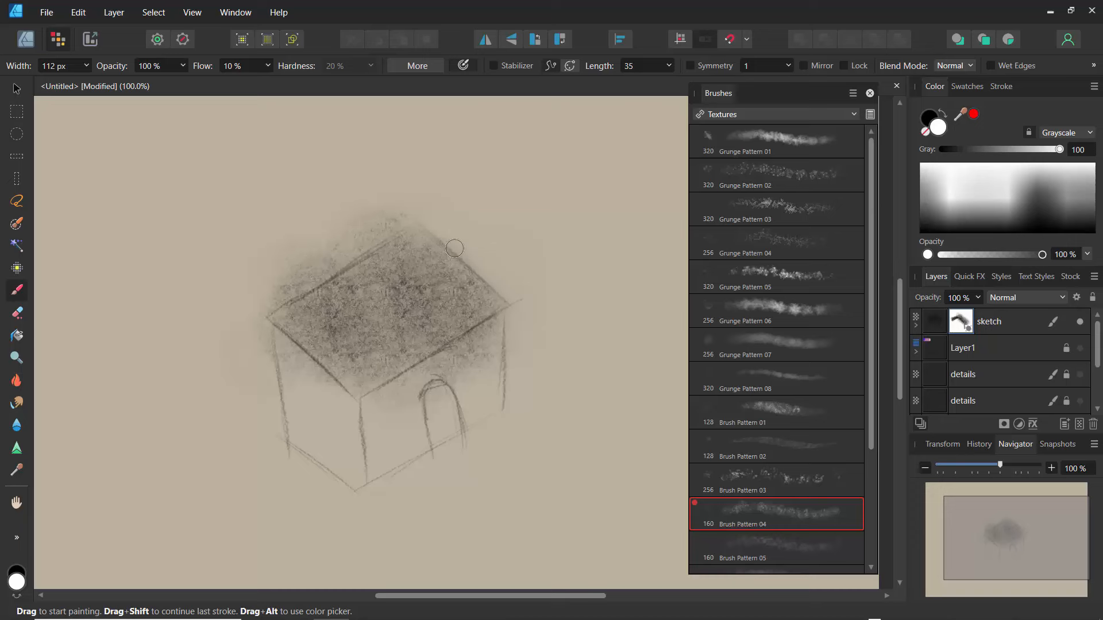
Set the brush flow to 100% and repaint the mask around the roof, using black to hide the shading outside its edges.
click(265, 66)
drag(274, 82, 364, 96)
mouse_move(412, 214)
mouse_down()
mouse_move(525, 295)
mouse_move(436, 180)
mouse_move(478, 248)
mouse_move(469, 245)
mouse_move(518, 291)
mouse_up()
key(x)
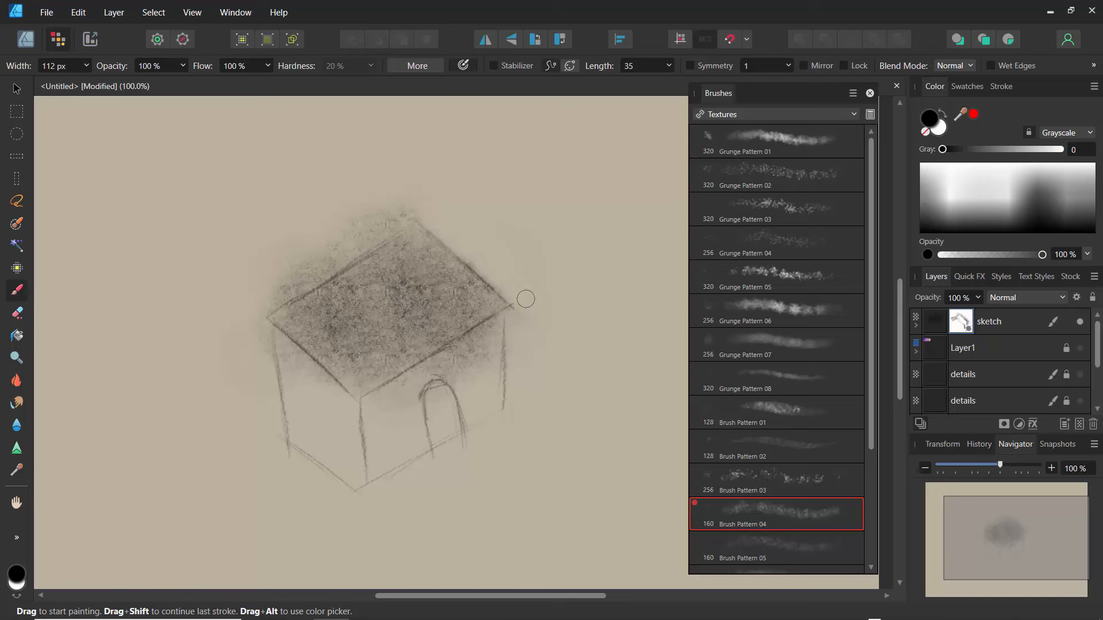
mouse_move(394, 205)
mouse_down()
mouse_move(324, 249)
mouse_move(350, 220)
mouse_move(360, 217)
mouse_move(329, 250)
mouse_move(375, 223)
mouse_move(254, 310)
mouse_move(297, 269)
mouse_move(301, 235)
mouse_move(281, 280)
mouse_move(370, 237)
mouse_move(246, 316)
mouse_move(265, 354)
mouse_move(309, 369)
mouse_move(282, 342)
mouse_move(298, 362)
mouse_up()
mouse_move(471, 349)
mouse_down()
mouse_move(456, 356)
mouse_move(479, 337)
mouse_move(459, 375)
mouse_move(434, 364)
mouse_move(496, 335)
mouse_up()
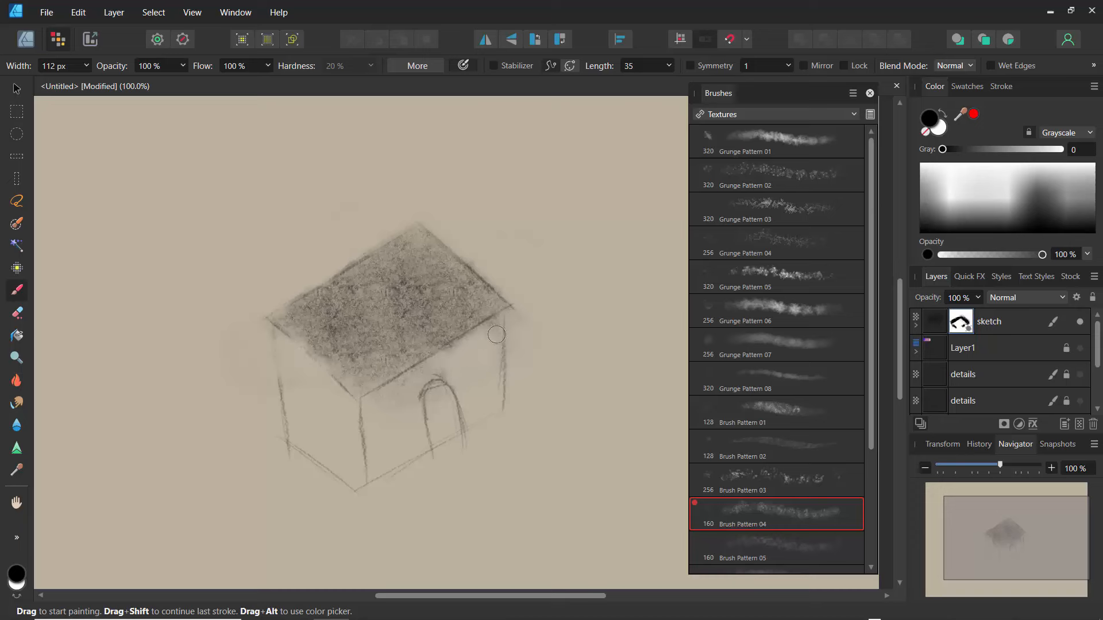
Toggle the visibility of Layer1 and the sketch layer to check the masked house.
click(1079, 349)
click(1080, 349)
click(1080, 323)
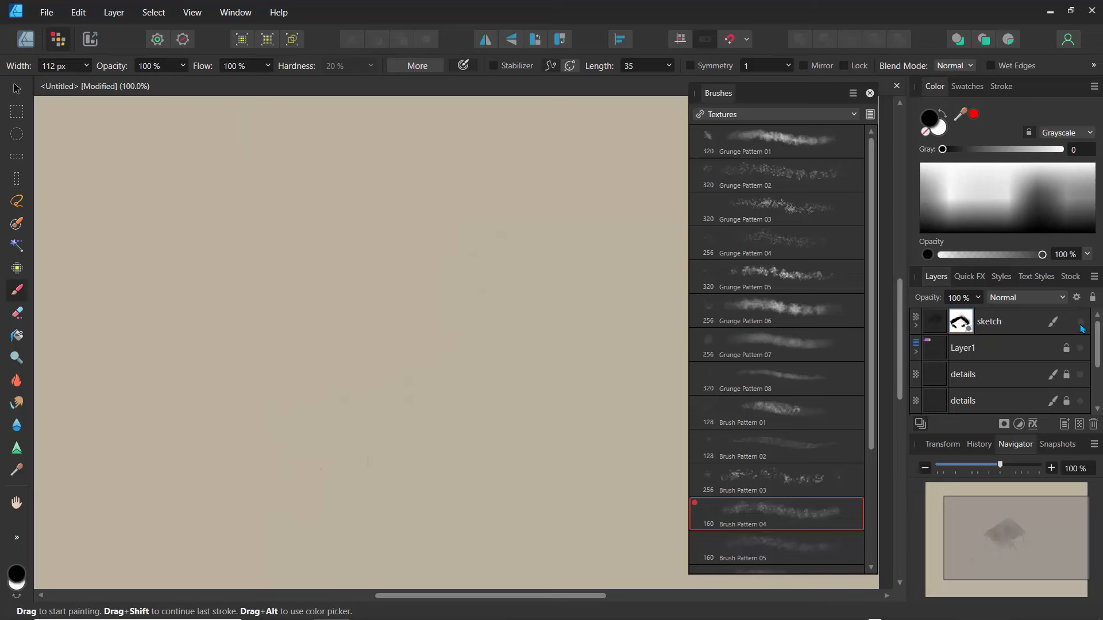
click(1080, 325)
click(1080, 326)
click(1081, 327)
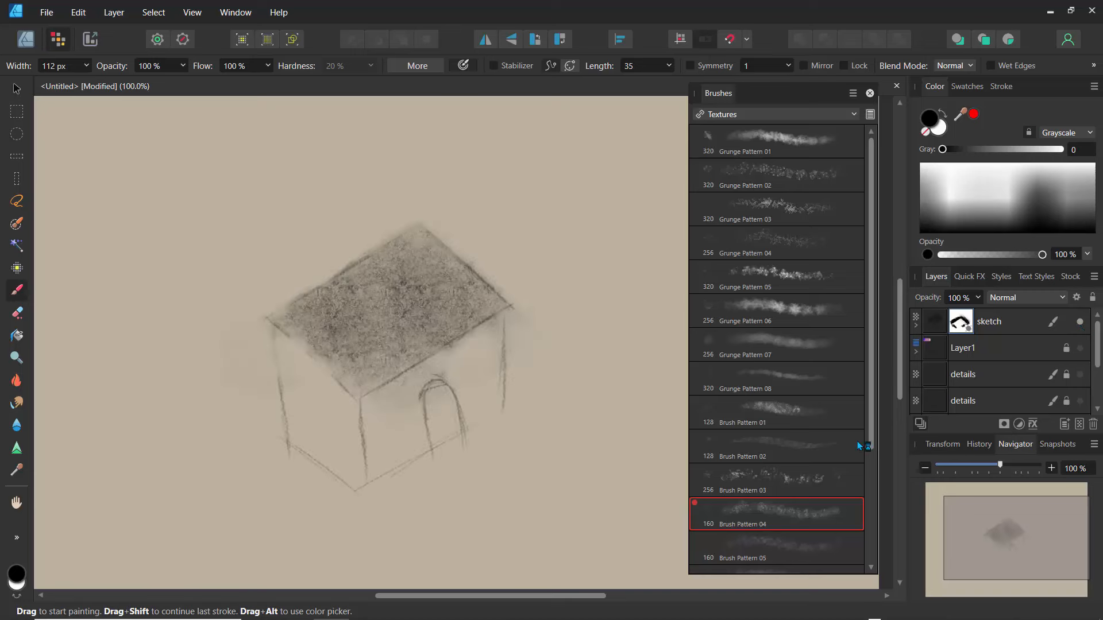
Paint black on the mask along the house's right wall, then white over the same area to restore it.
drag(507, 359, 508, 375)
key(x)
mouse_move(505, 337)
mouse_down()
mouse_move(508, 410)
mouse_move(503, 300)
mouse_move(506, 373)
mouse_up()
key(x)
key(x)
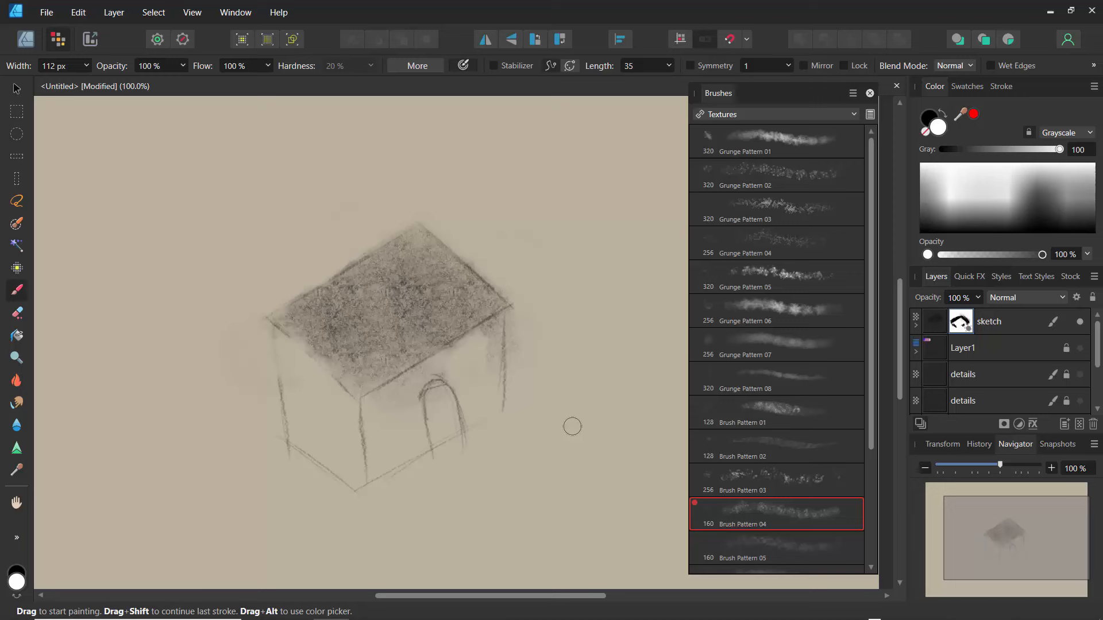
Switch to the 32 px Calligraphic Marker brush from the Markers set.
click(810, 118)
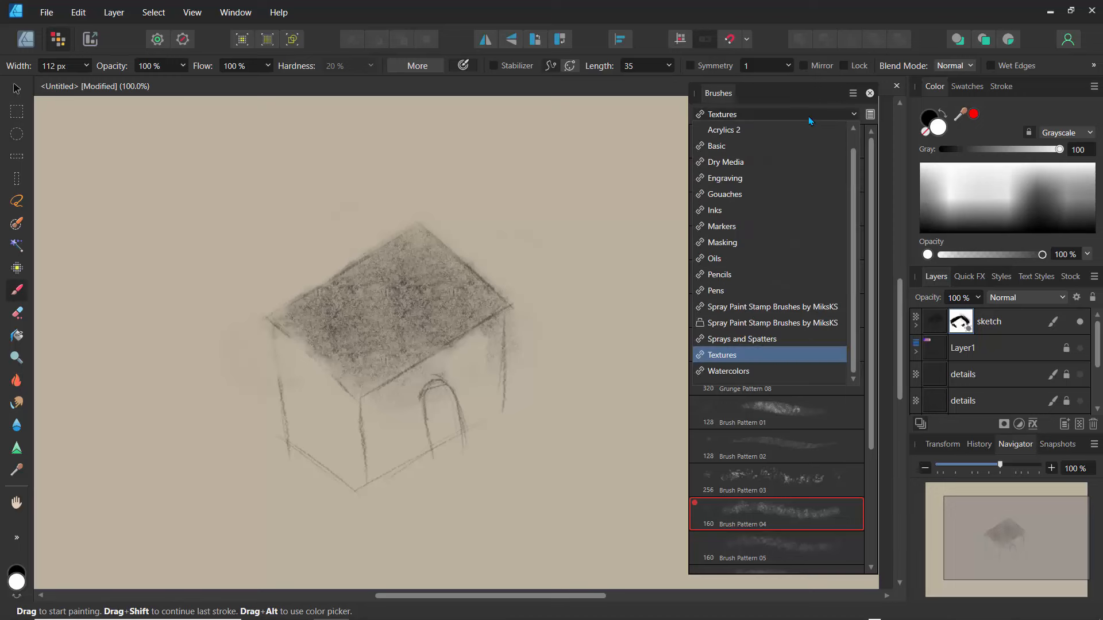
click(735, 163)
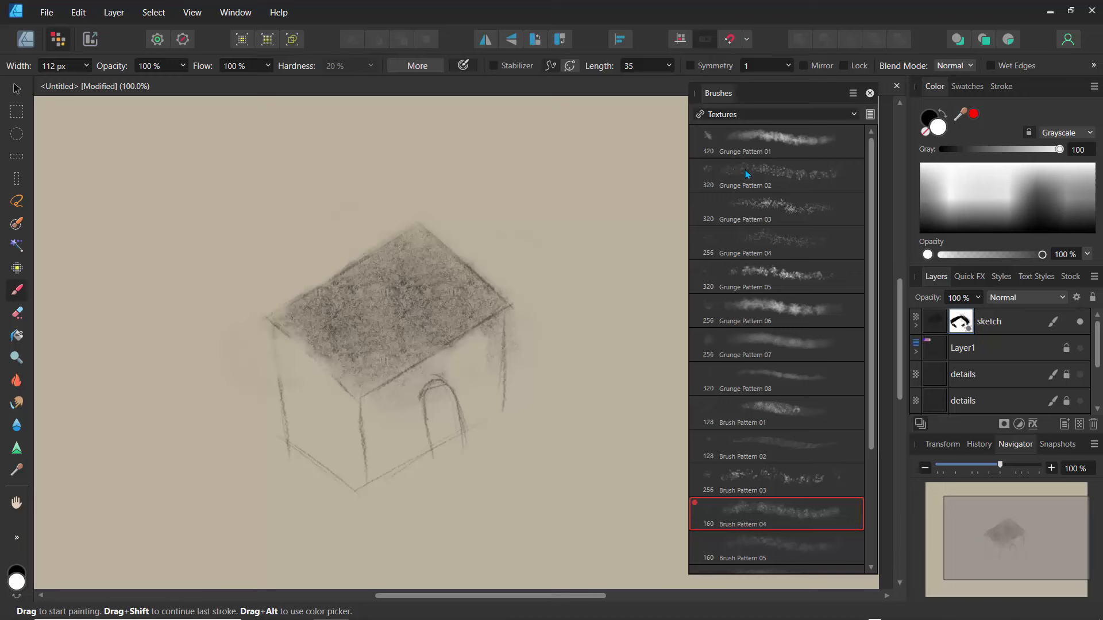
click(732, 121)
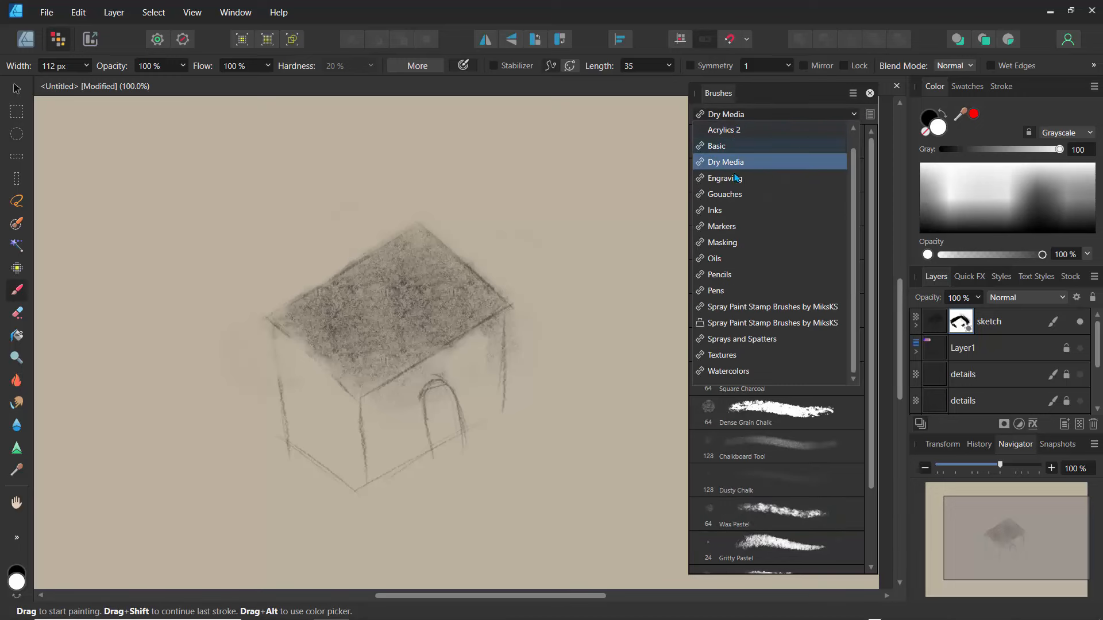
click(725, 227)
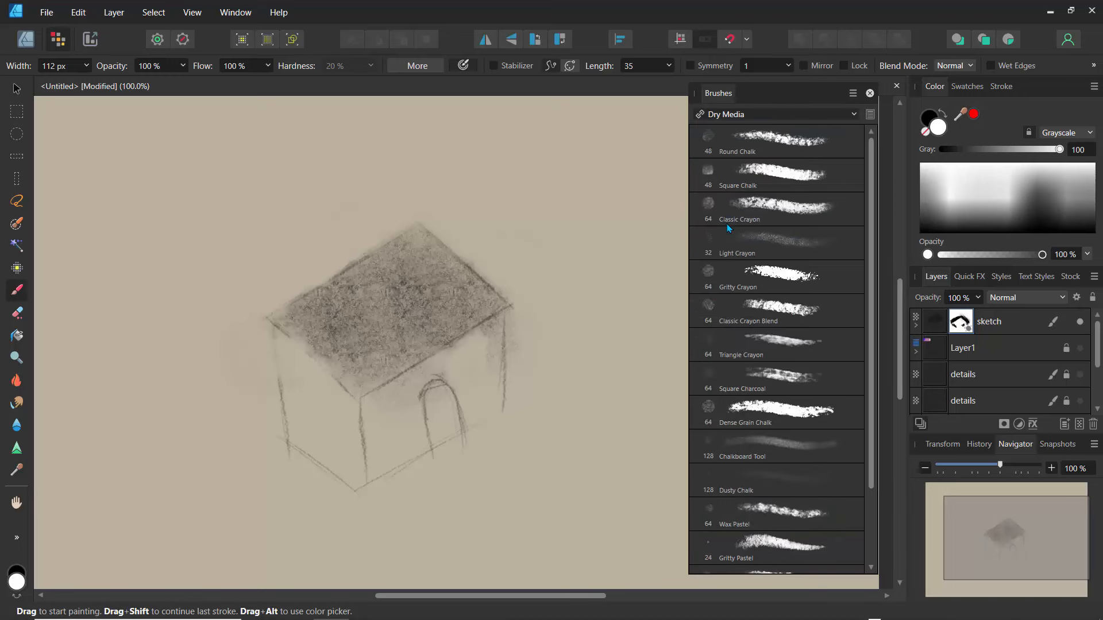
click(773, 278)
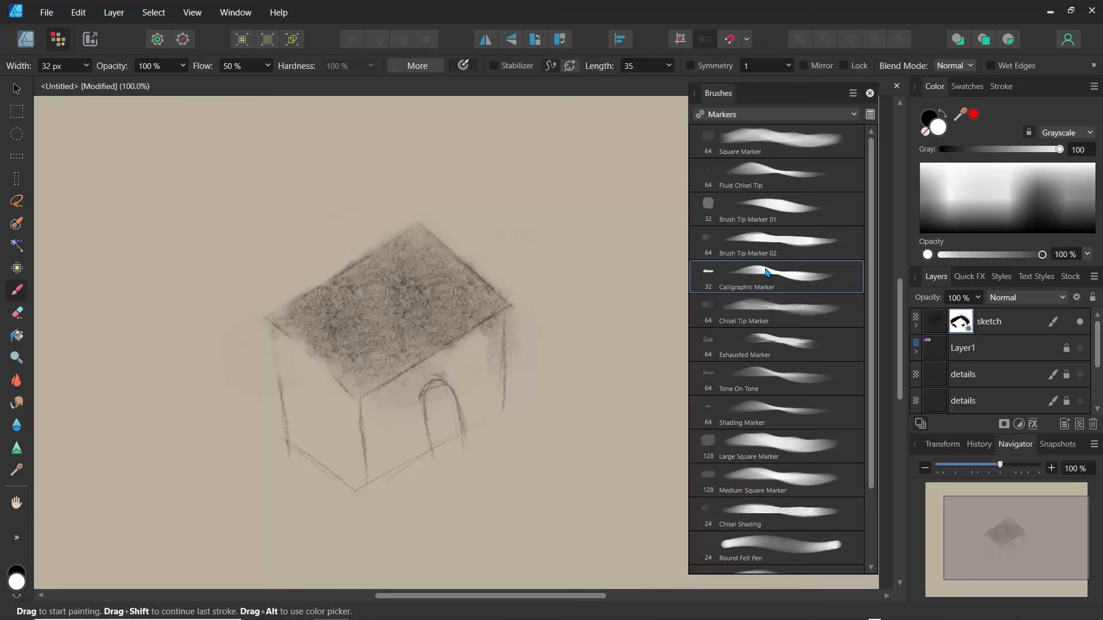
double_click(768, 272)
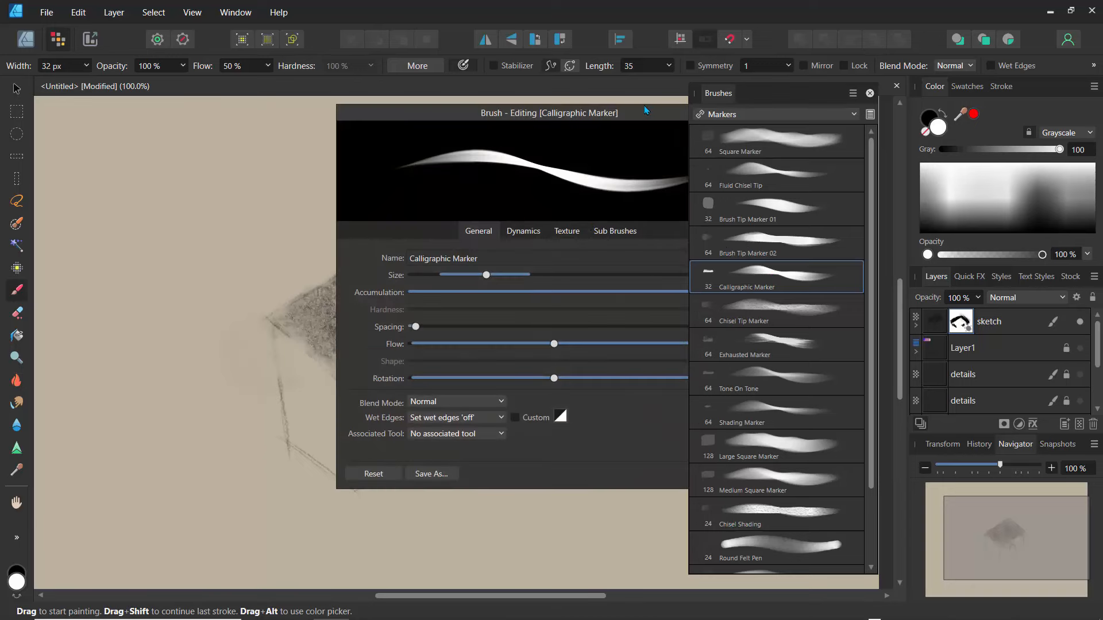
click(644, 107)
click(757, 112)
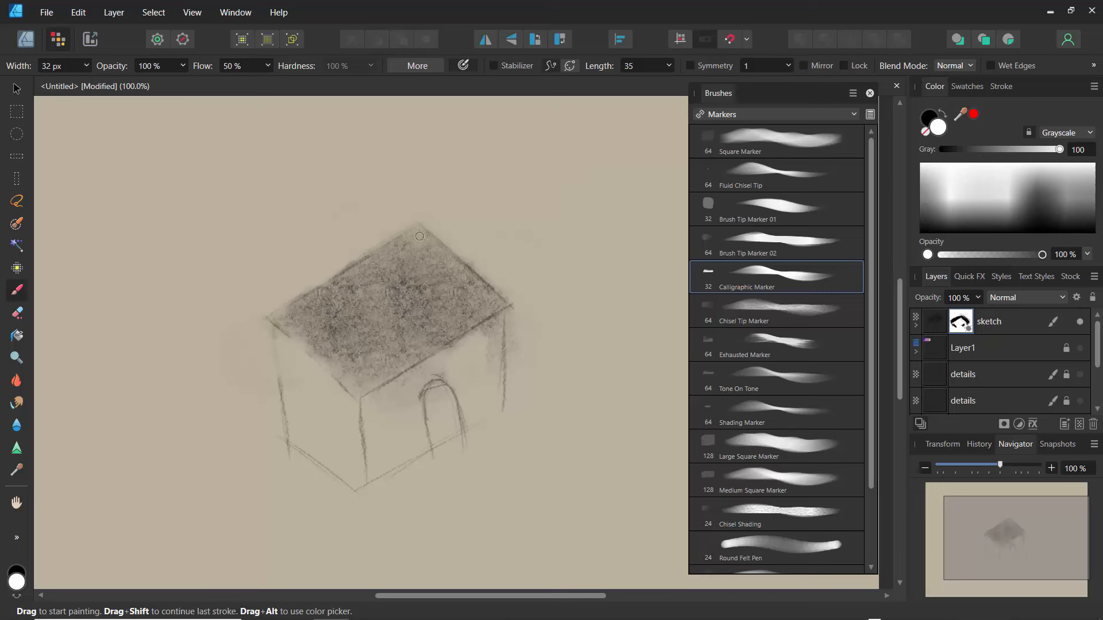
Paint black diagonal stripes on the mask across the roof, from its upper-left edge to its lower-right edge.
key(x)
mouse_move(410, 283)
mouse_down()
mouse_move(447, 317)
mouse_move(355, 237)
mouse_move(466, 339)
mouse_up()
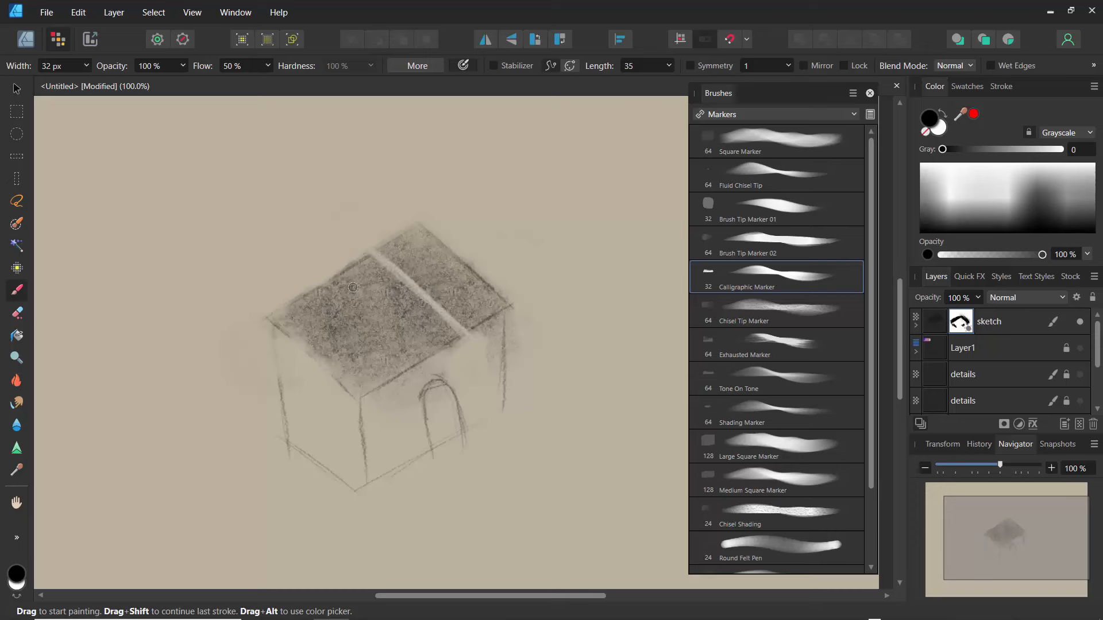
drag(348, 267, 467, 366)
mouse_move(329, 287)
mouse_down()
mouse_move(361, 316)
mouse_move(329, 287)
mouse_move(458, 383)
mouse_up()
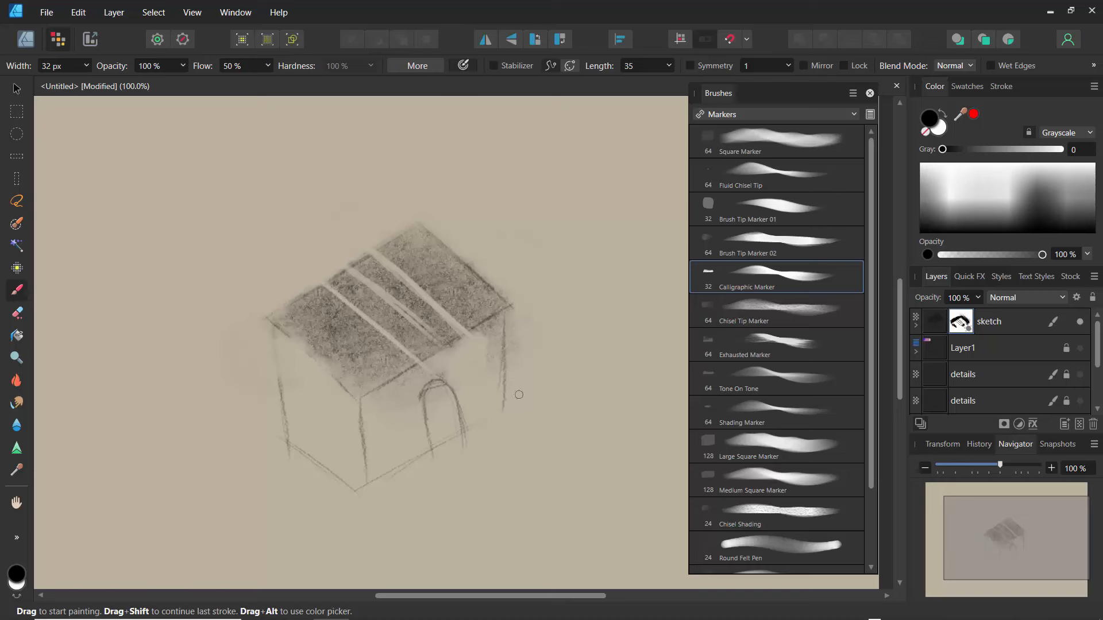